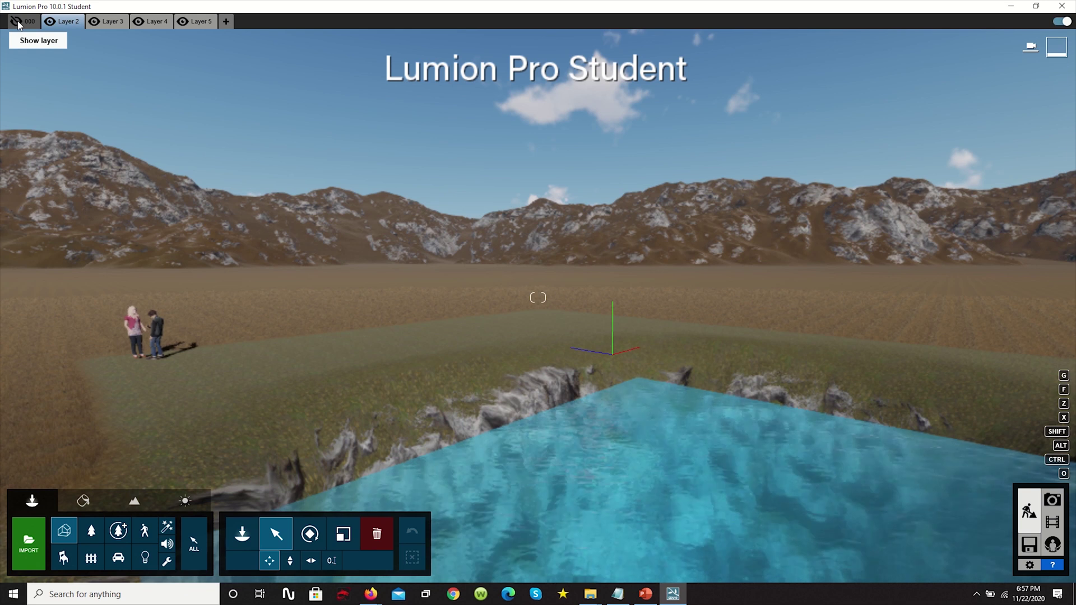
Step: Make the hidden layer 000 visible so the villa model appears in the scene
{"action": "left_click", "coordinate": [18, 22]}
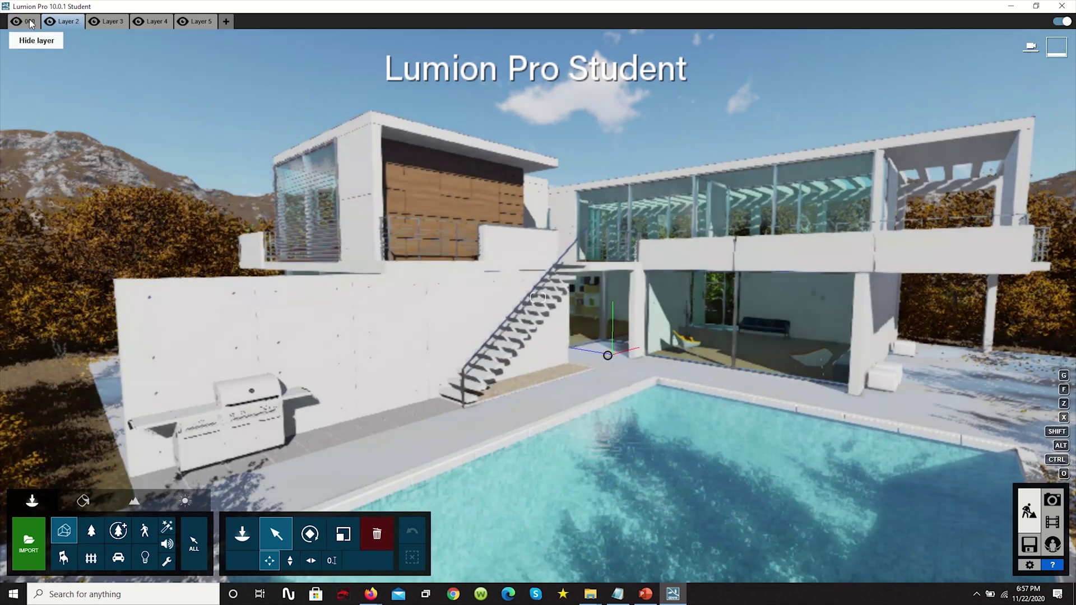
{"action": "left_click", "coordinate": [94, 21]}
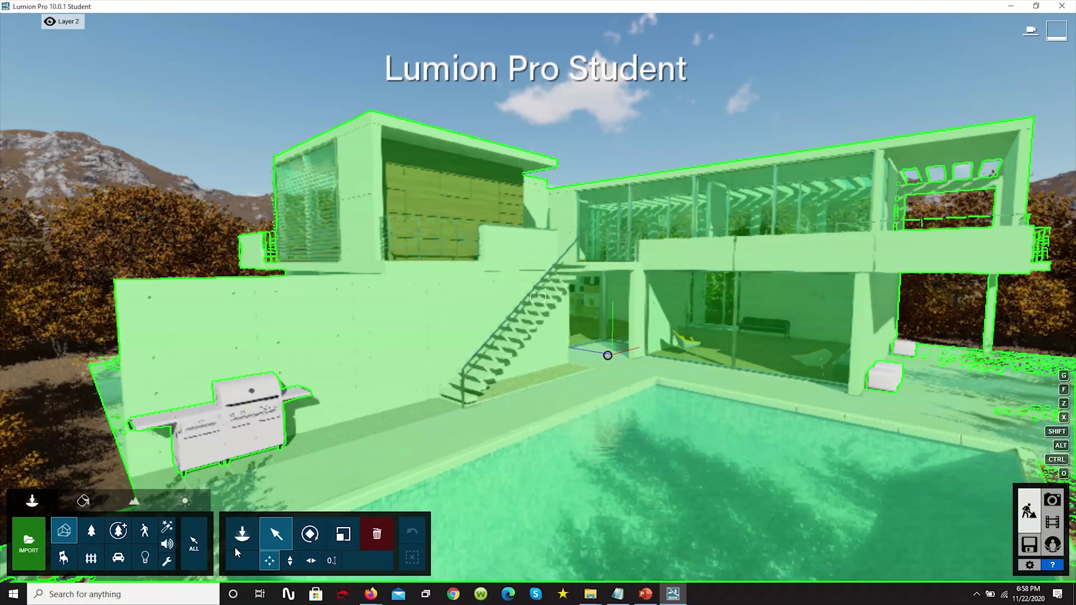
{"action": "left_click", "coordinate": [277, 376]}
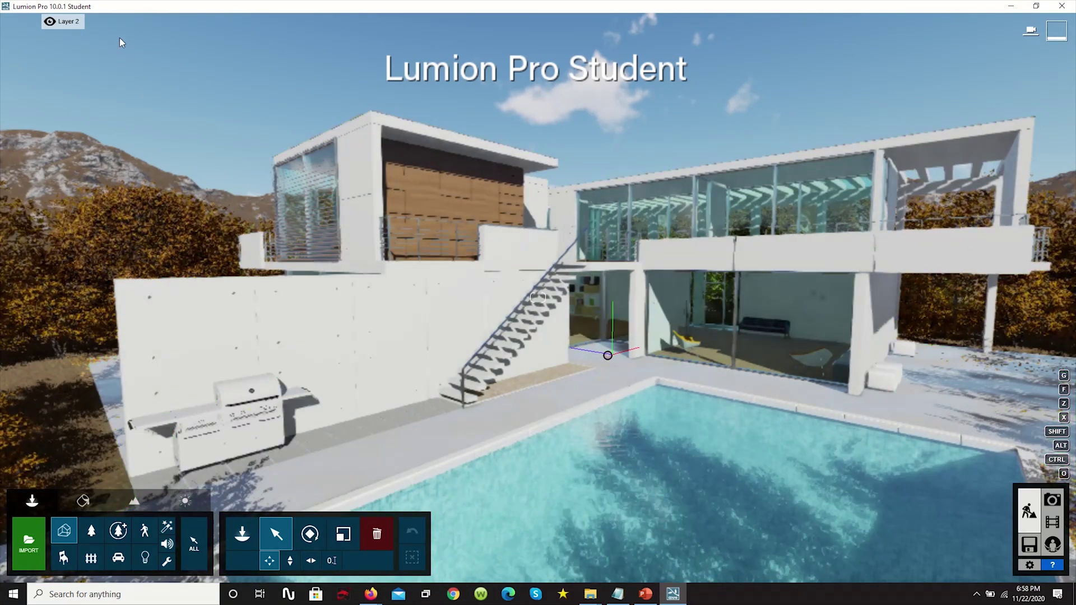
{"action": "mouse_move", "coordinate": [106, 23]}
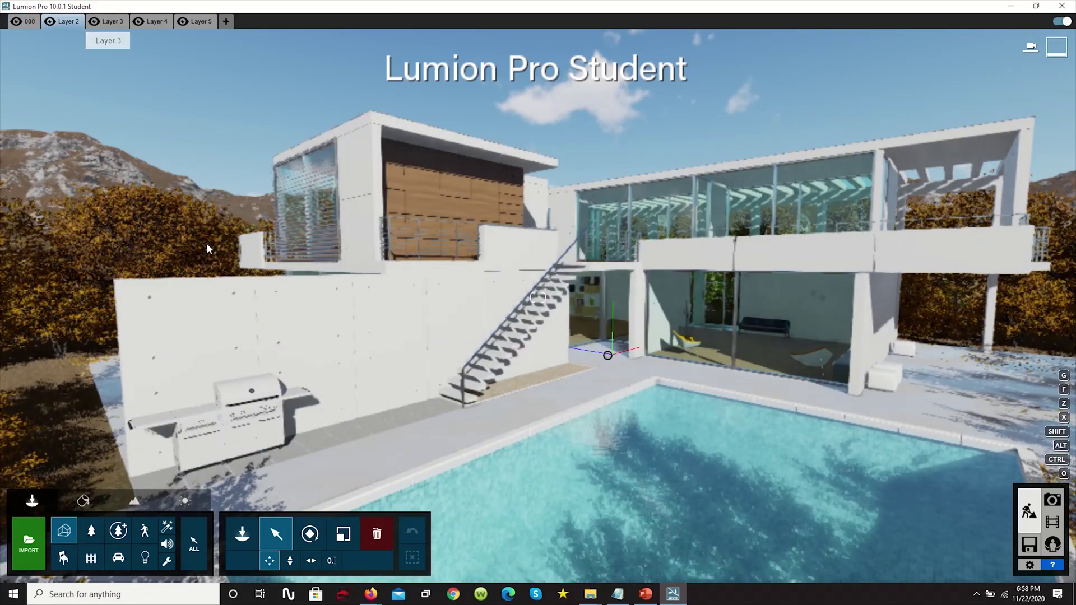
{"action": "mouse_move", "coordinate": [157, 24]}
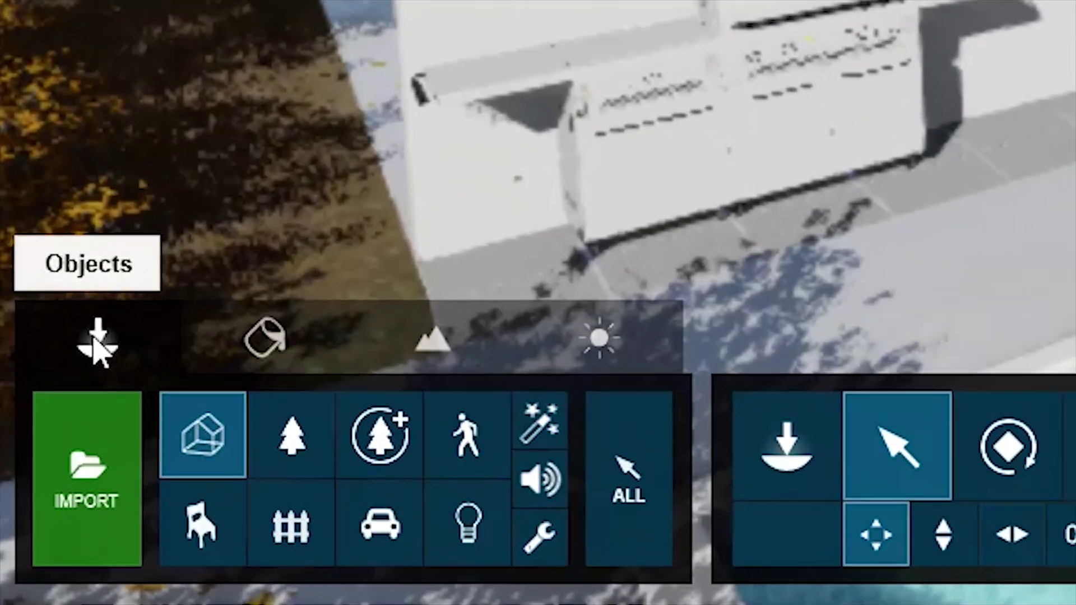
Step: Select the Villa Cabrera model among the imported objects in the scene
{"action": "left_click", "coordinate": [32, 502]}
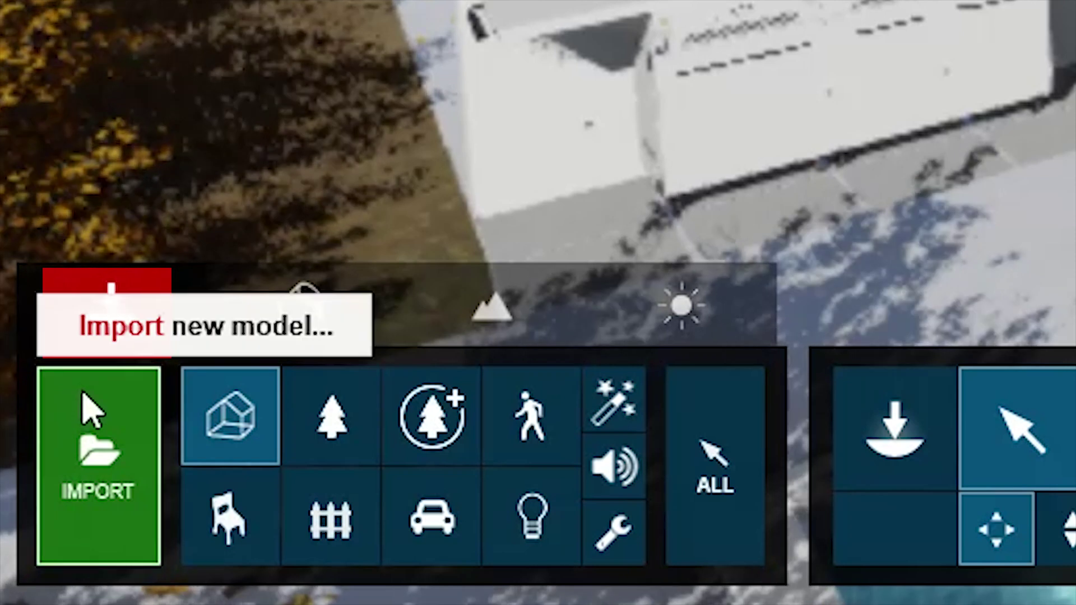
{"action": "left_click", "coordinate": [110, 336]}
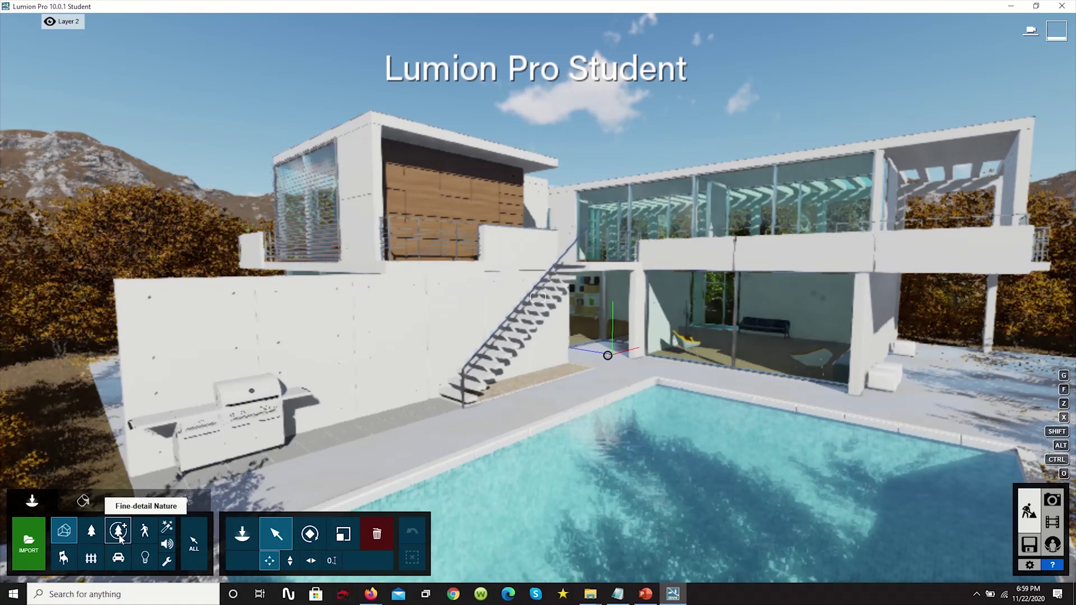
{"action": "left_click", "coordinate": [65, 536]}
{"action": "left_click", "coordinate": [271, 297]}
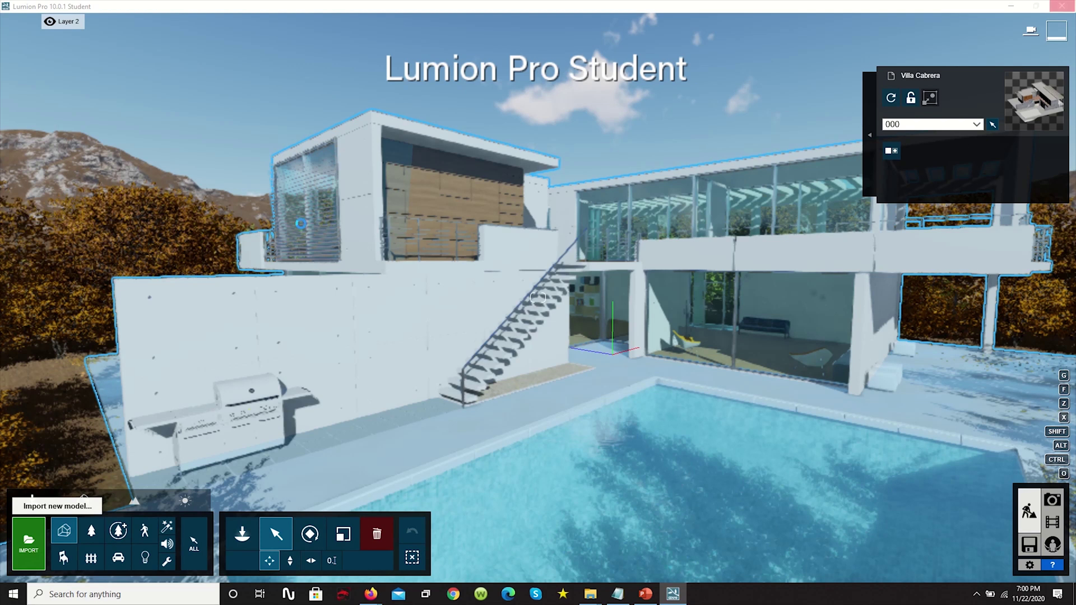
Step: Check which 3D file formats are accepted for importing a new model, and leave without importing anything
{"action": "left_click", "coordinate": [28, 541]}
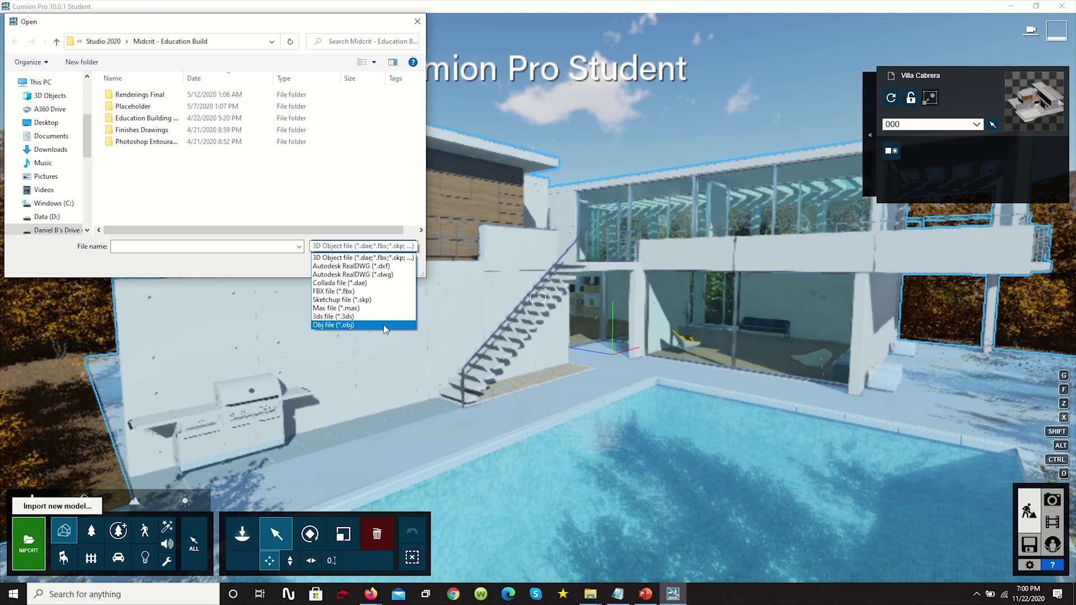
{"action": "left_click", "coordinate": [237, 260]}
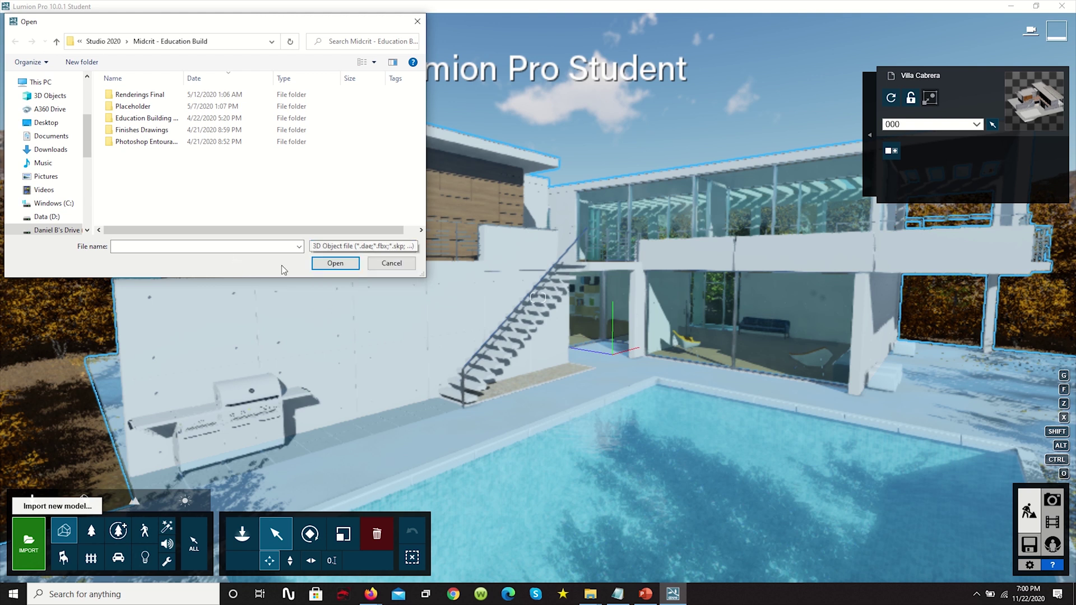
{"action": "left_click", "coordinate": [392, 264]}
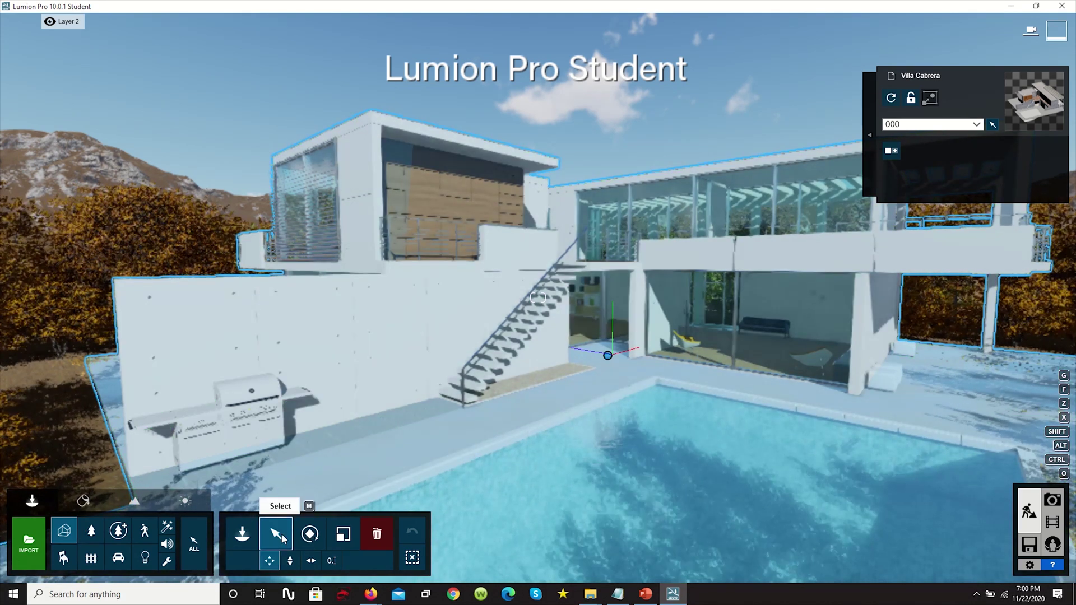
Step: Try out heading, pitch and bank rotation on the villa, including a 44° pitch, and end with the bank at 0°
{"action": "left_click", "coordinate": [314, 535]}
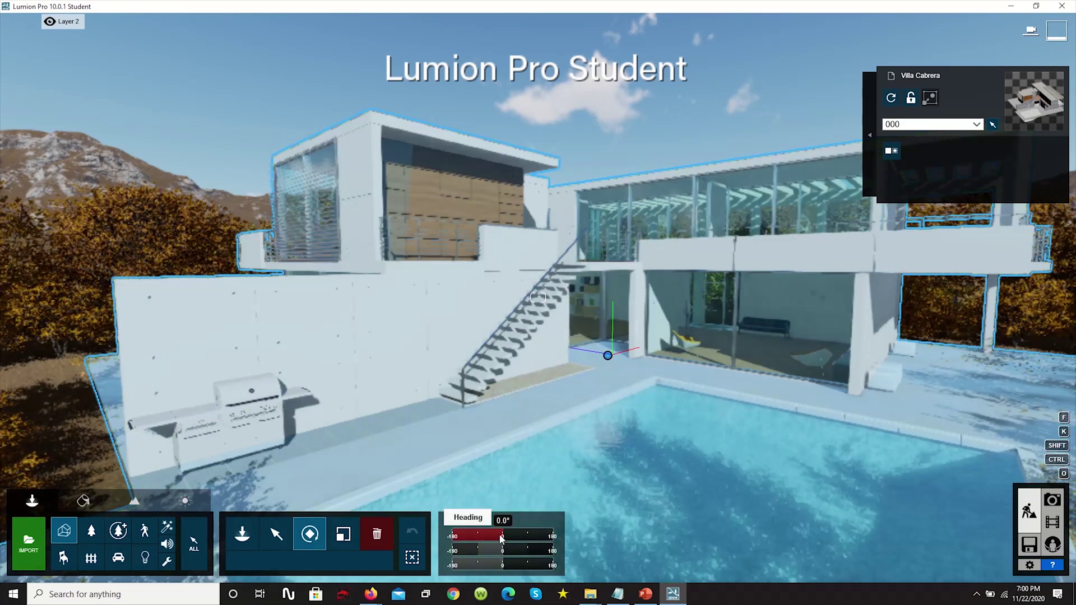
{"action": "left_click_drag", "start_coordinate": [503, 537], "coordinate": [509, 534]}
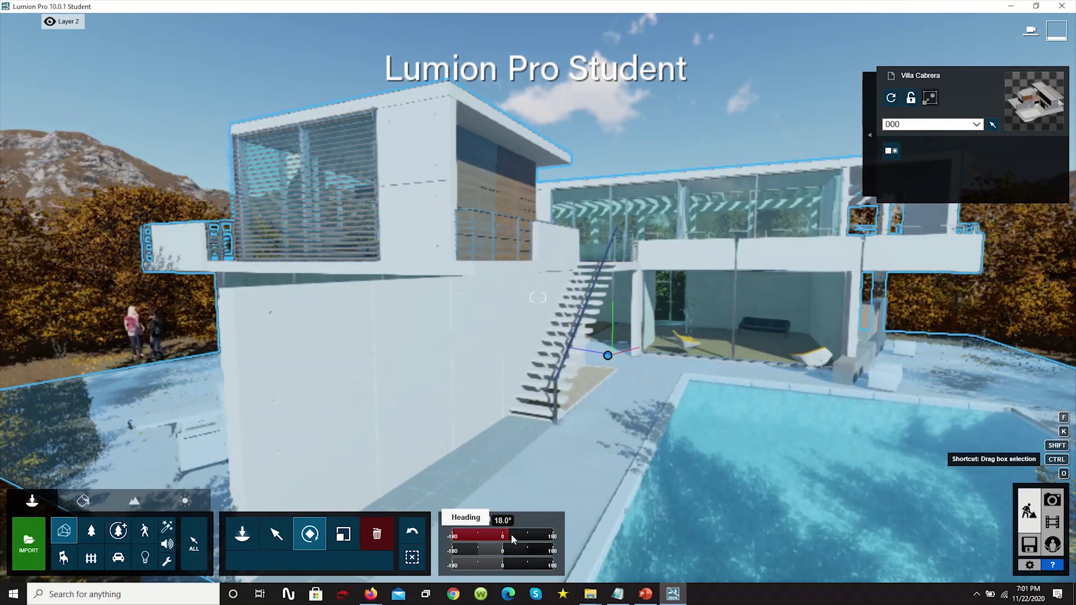
{"action": "left_click_drag", "start_coordinate": [509, 537], "coordinate": [504, 539]}
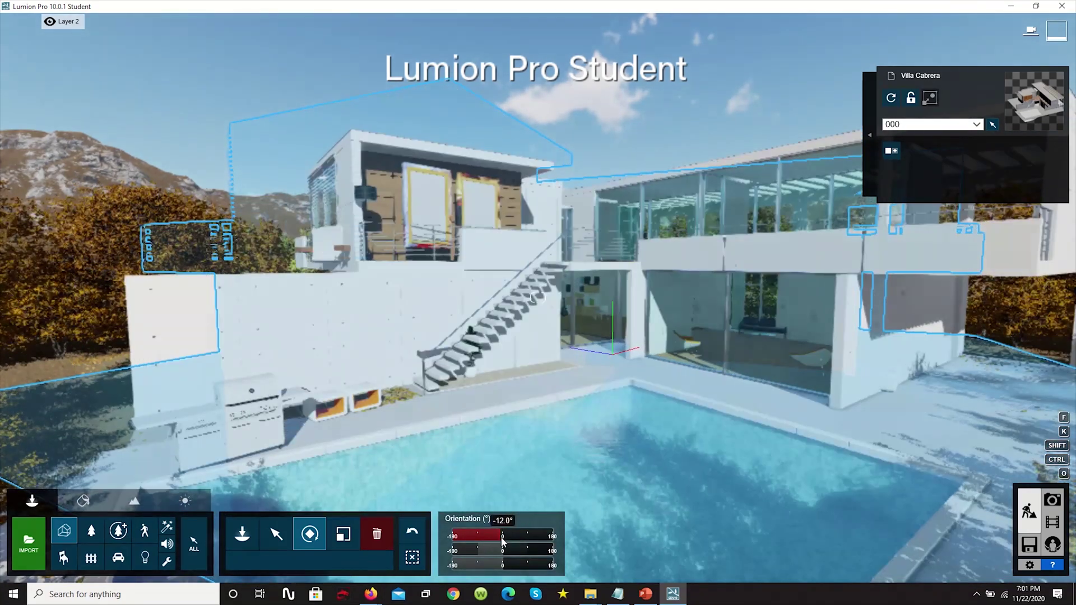
{"action": "left_click_drag", "start_coordinate": [503, 551], "coordinate": [524, 531]}
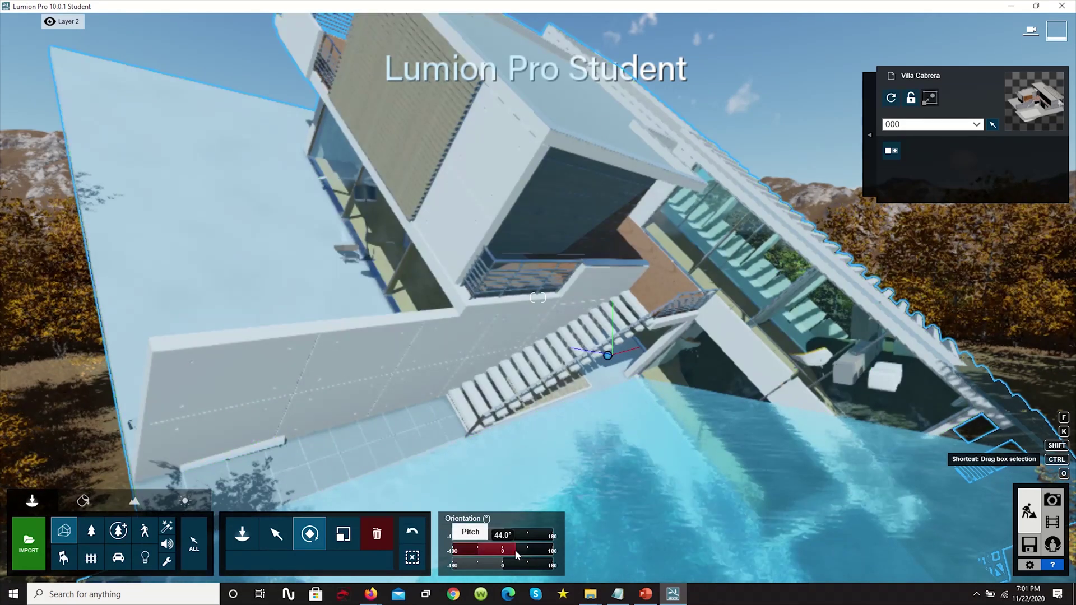
{"action": "left_click_drag", "start_coordinate": [516, 550], "coordinate": [505, 569]}
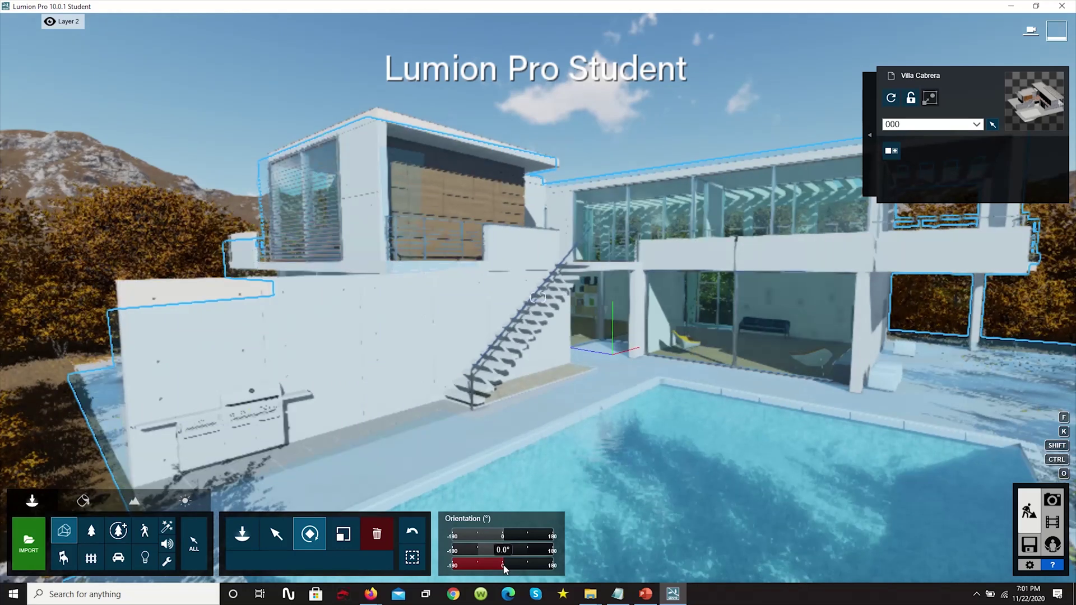
Step: Scale the villa model down slightly and return to the selection tool
{"action": "left_click", "coordinate": [346, 534]}
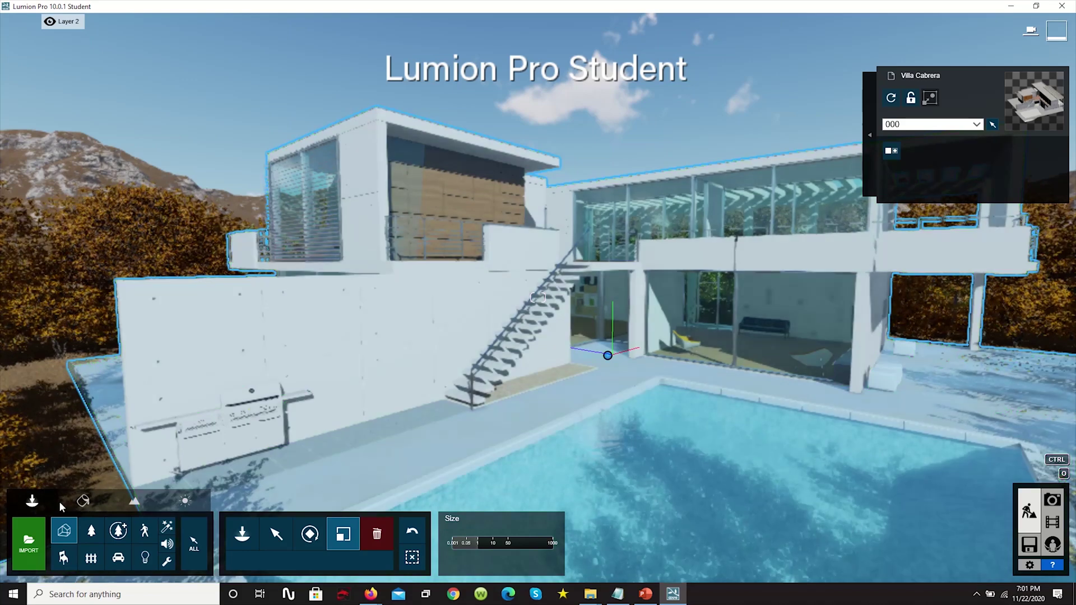
{"action": "mouse_move", "coordinate": [477, 544]}
{"action": "left_mouse_down"}
{"action": "mouse_move", "coordinate": [491, 548]}
{"action": "mouse_move", "coordinate": [479, 551]}
{"action": "left_mouse_up"}
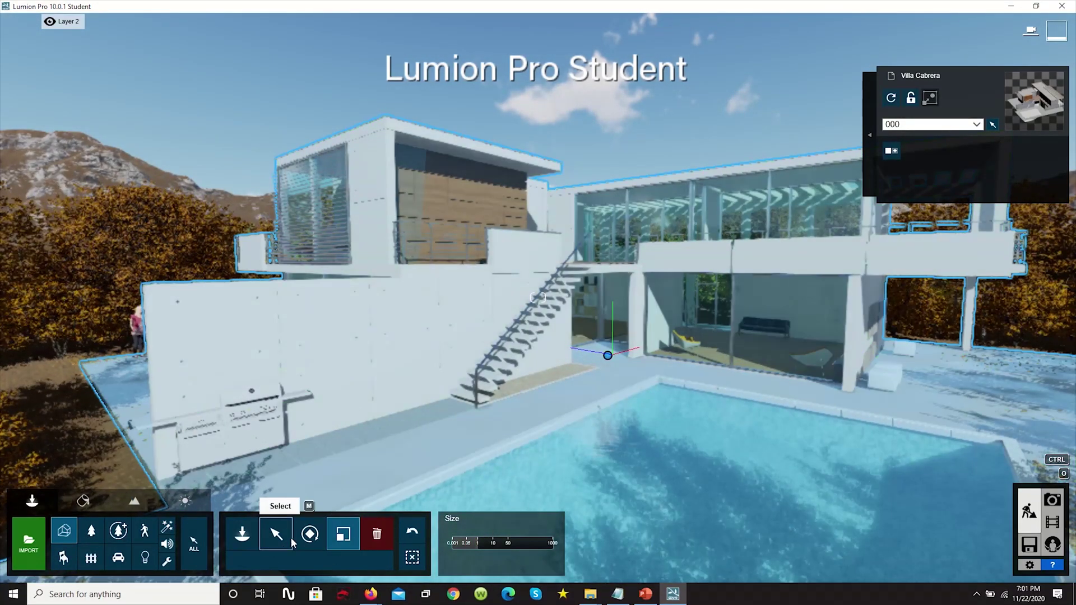
{"action": "left_click", "coordinate": [283, 530]}
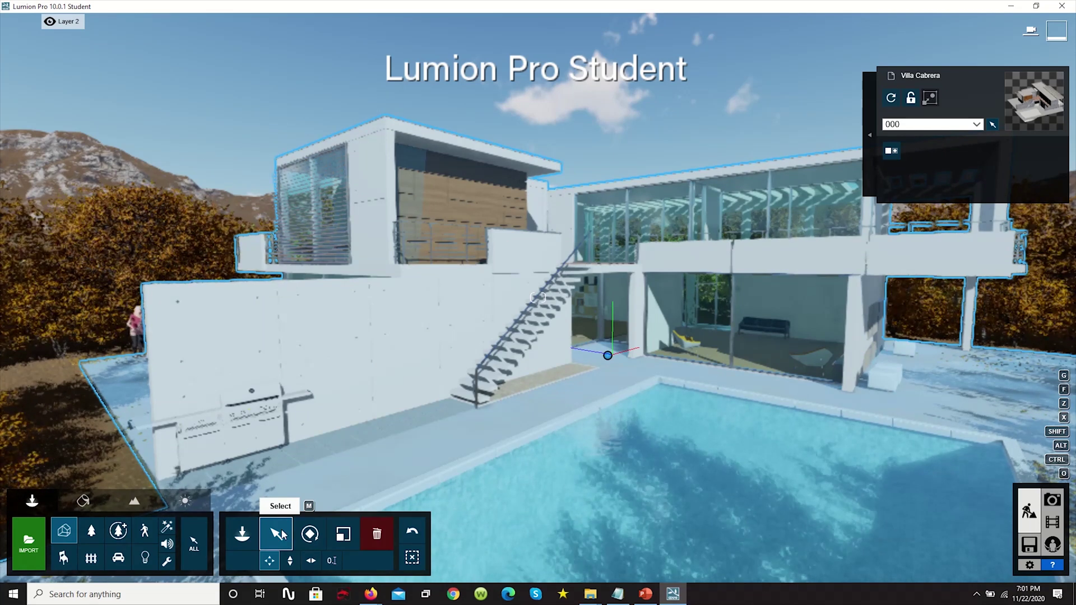
Step: Review the free, vertical and horizontal move options for the villa and show its numeric X, Y, Z position
{"action": "left_click", "coordinate": [398, 352]}
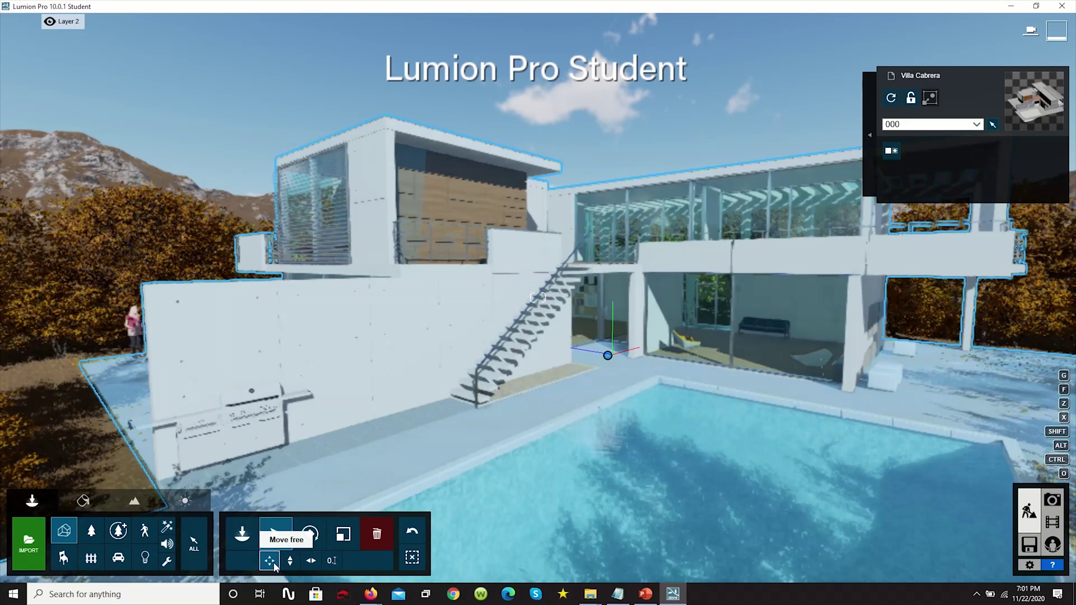
{"action": "left_click", "coordinate": [412, 557]}
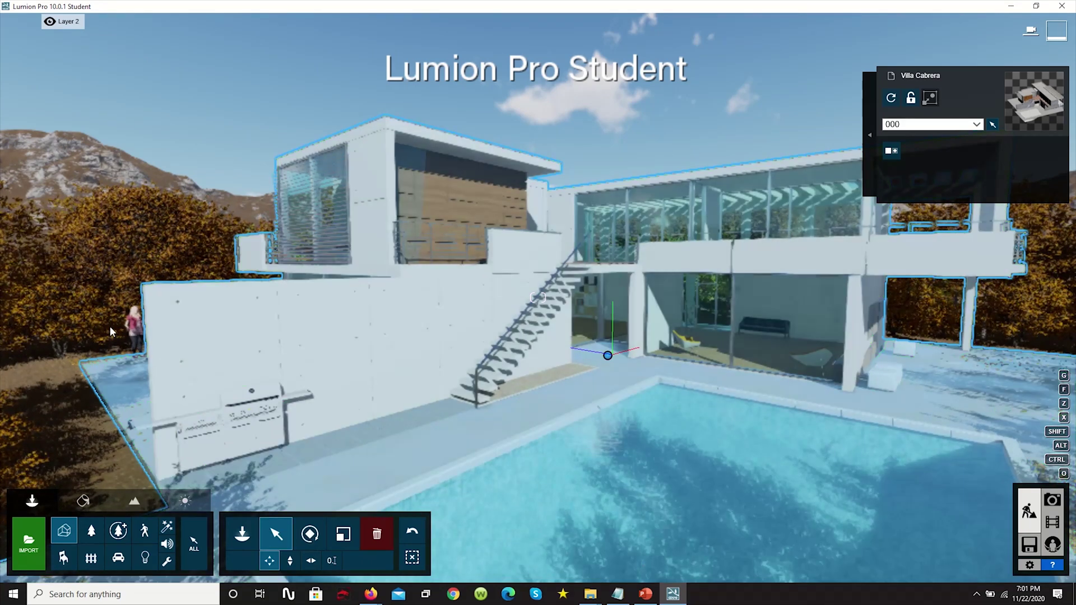
{"action": "left_click", "coordinate": [92, 533]}
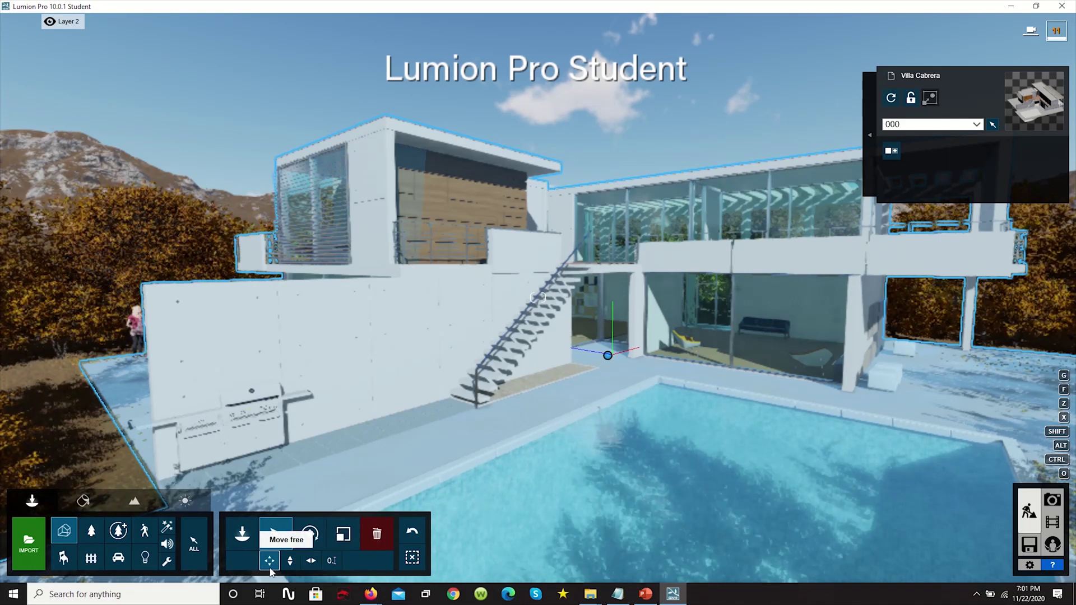
{"action": "left_click", "coordinate": [415, 475]}
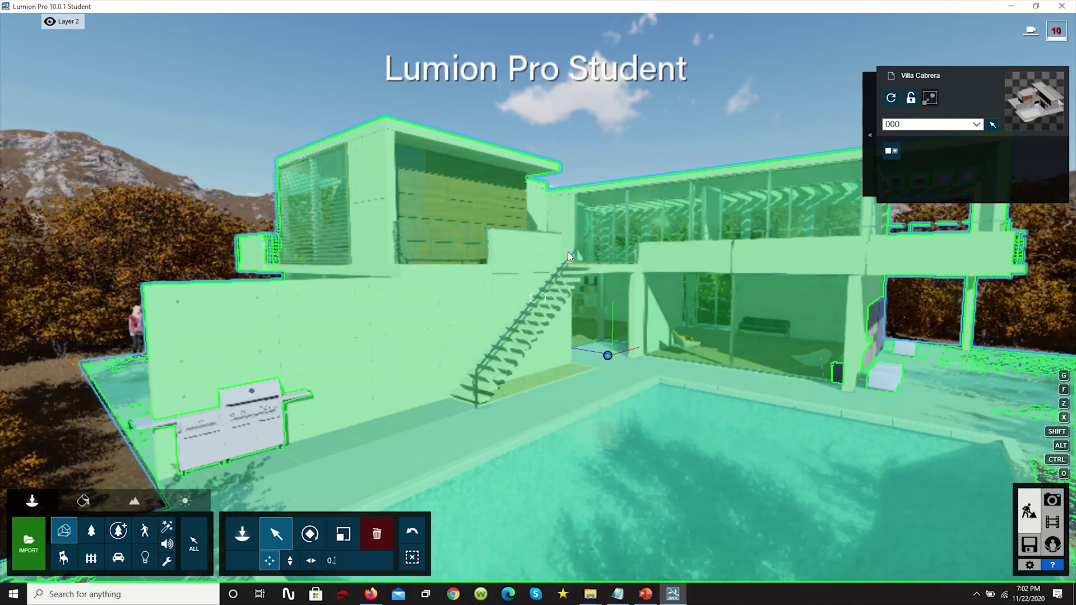
{"action": "left_click", "coordinate": [276, 534]}
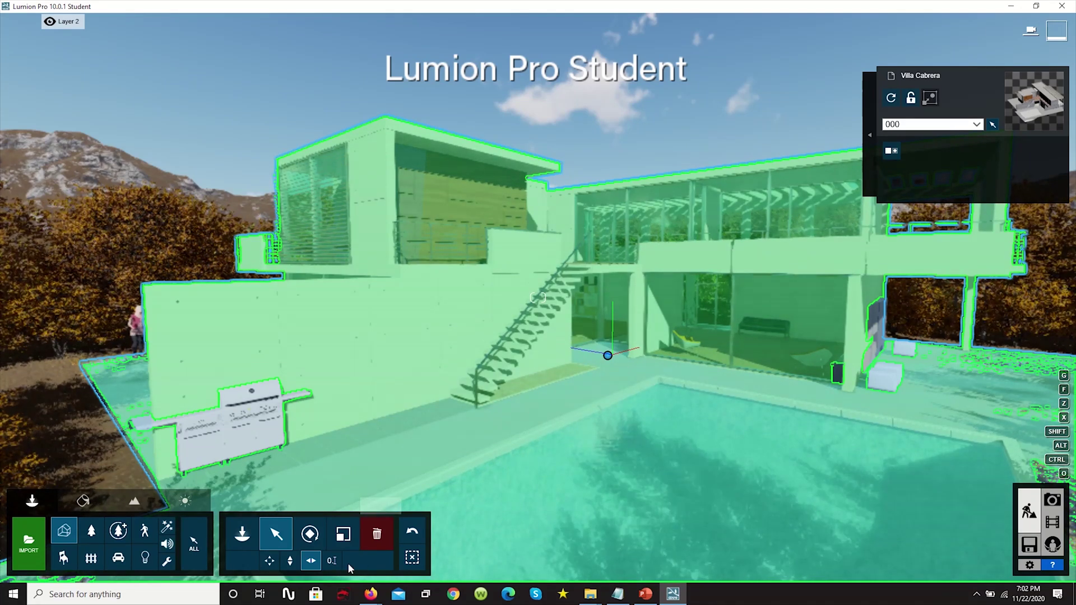
{"action": "left_click", "coordinate": [331, 561]}
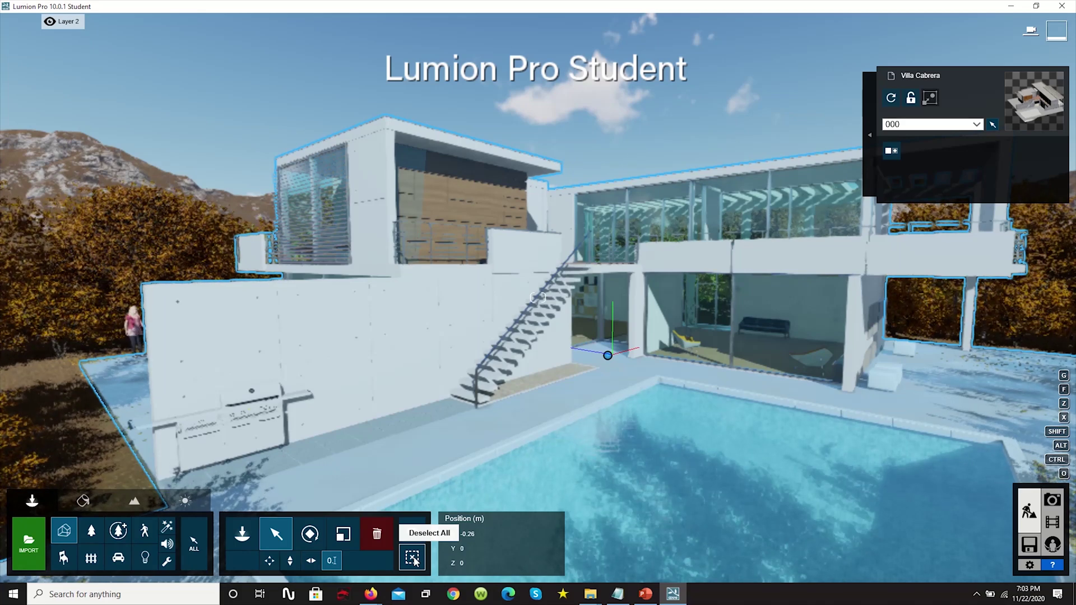
Step: Switch to nature objects and open the Nature library for placing trees
{"action": "left_click", "coordinate": [93, 532]}
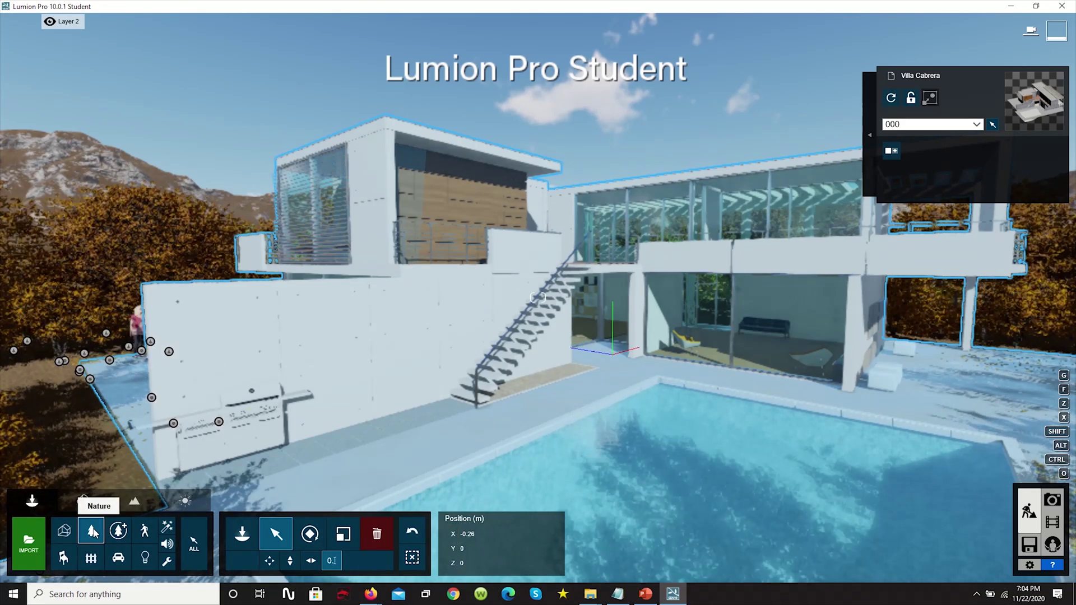
{"action": "left_click", "coordinate": [93, 532]}
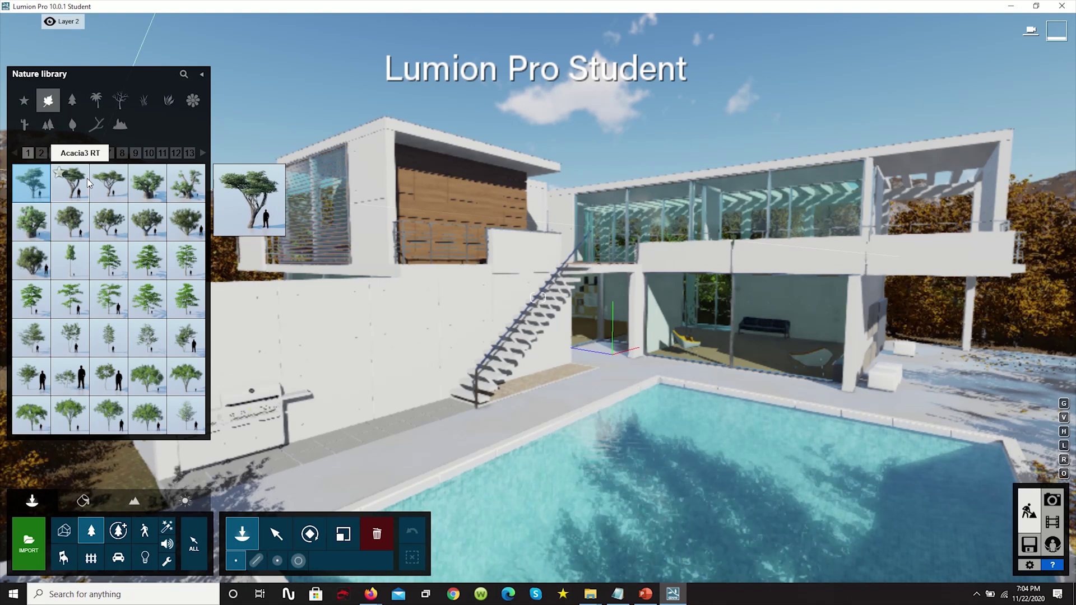
{"action": "left_click", "coordinate": [427, 127]}
{"action": "mouse_move", "coordinate": [54, 172]}
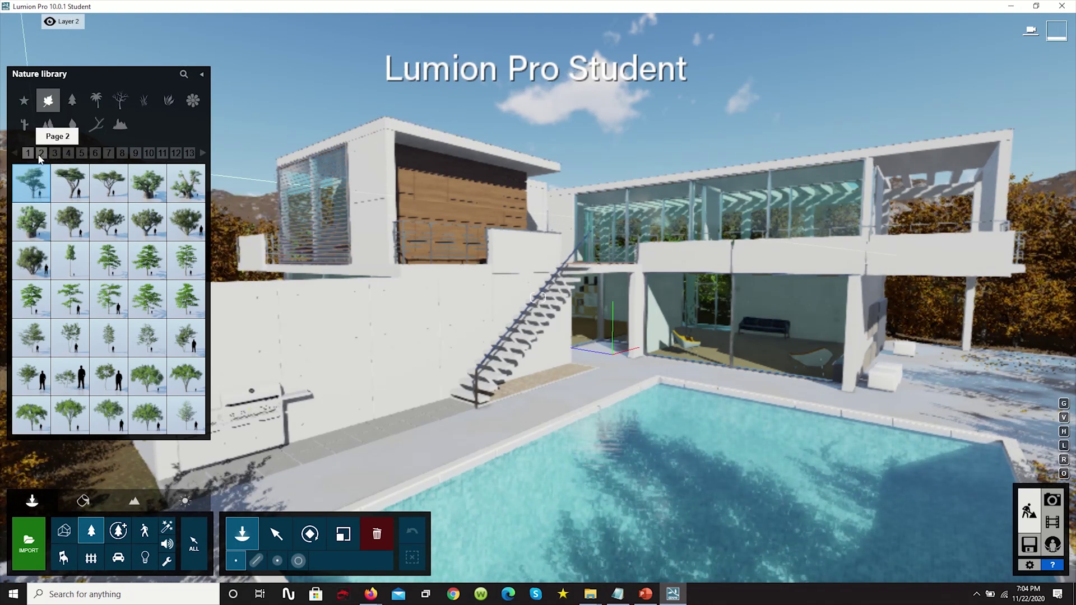
Step: Browse the broadleaf tree pages and choose AmericanBeech-M3 HQ from page 1 as the tree to place
{"action": "left_click", "coordinate": [41, 155]}
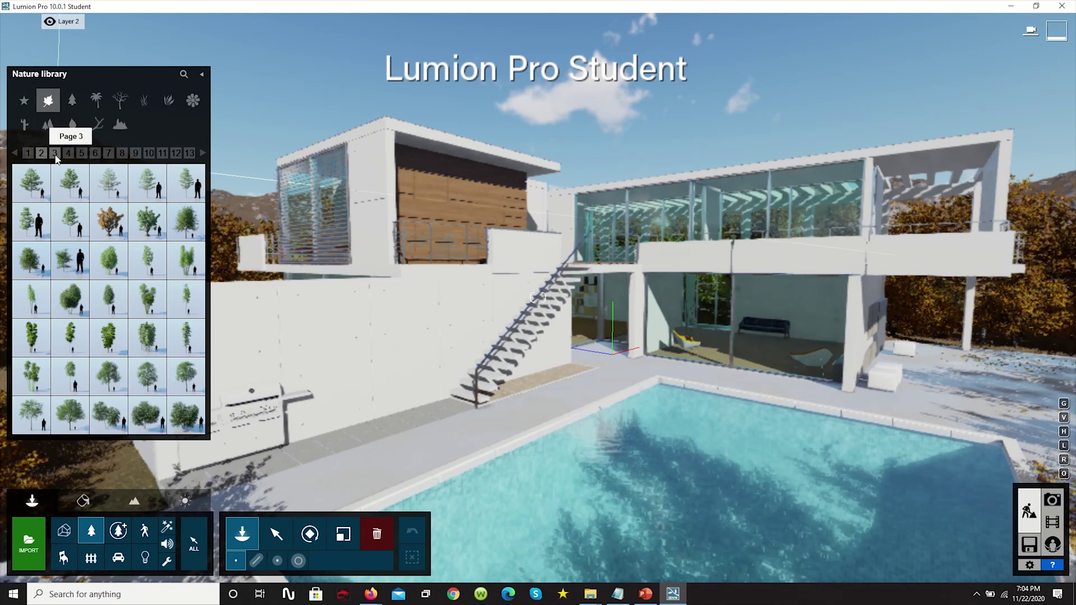
{"action": "left_click", "coordinate": [56, 156]}
{"action": "left_click", "coordinate": [69, 157]}
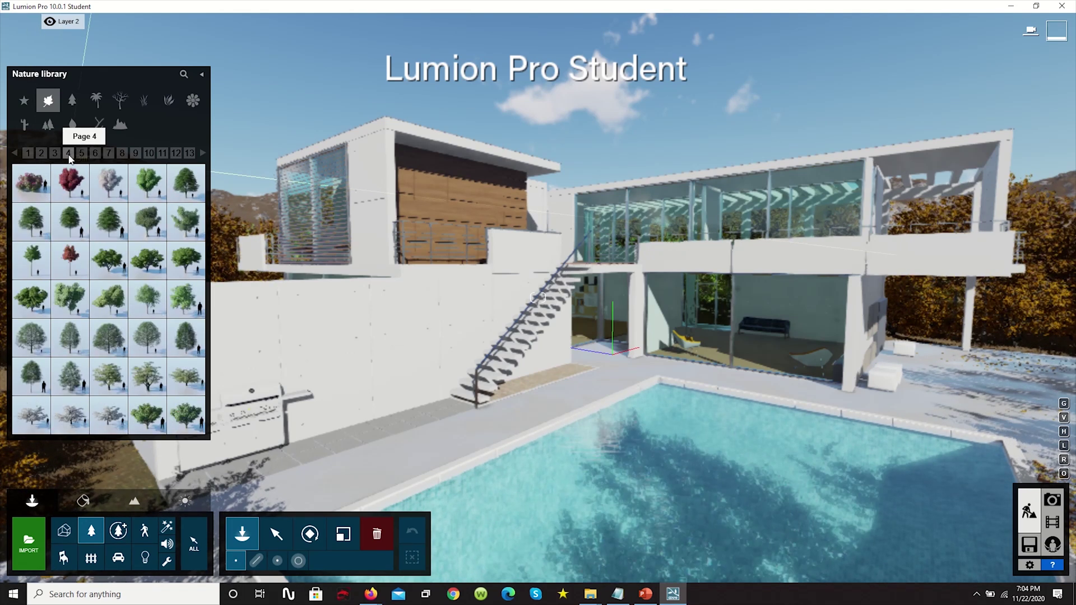
{"action": "left_click", "coordinate": [85, 155]}
{"action": "left_click", "coordinate": [30, 156]}
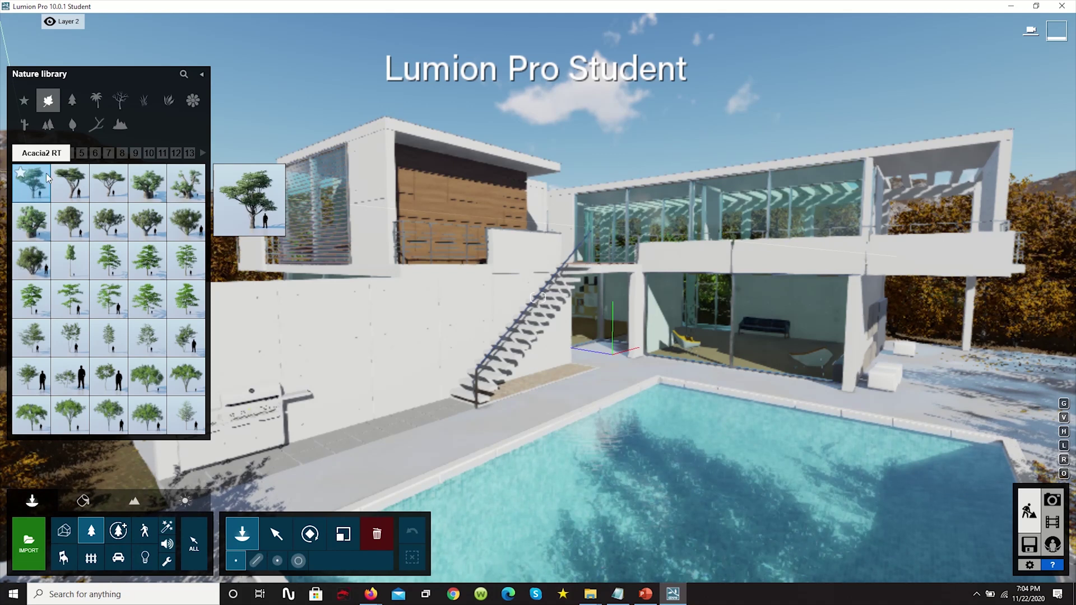
{"action": "left_click", "coordinate": [79, 336]}
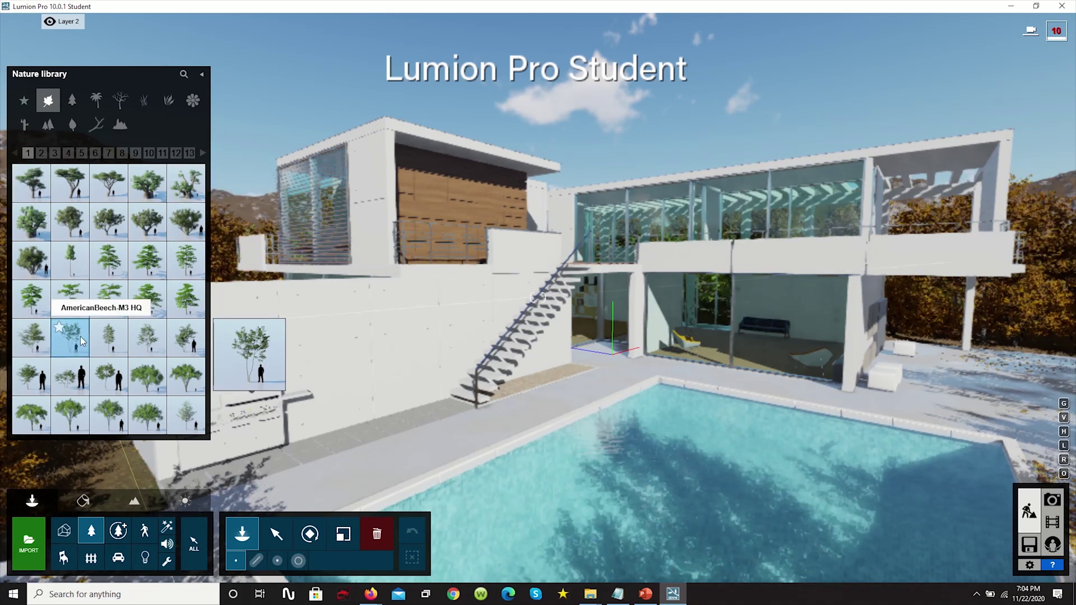
{"action": "mouse_move", "coordinate": [197, 383]}
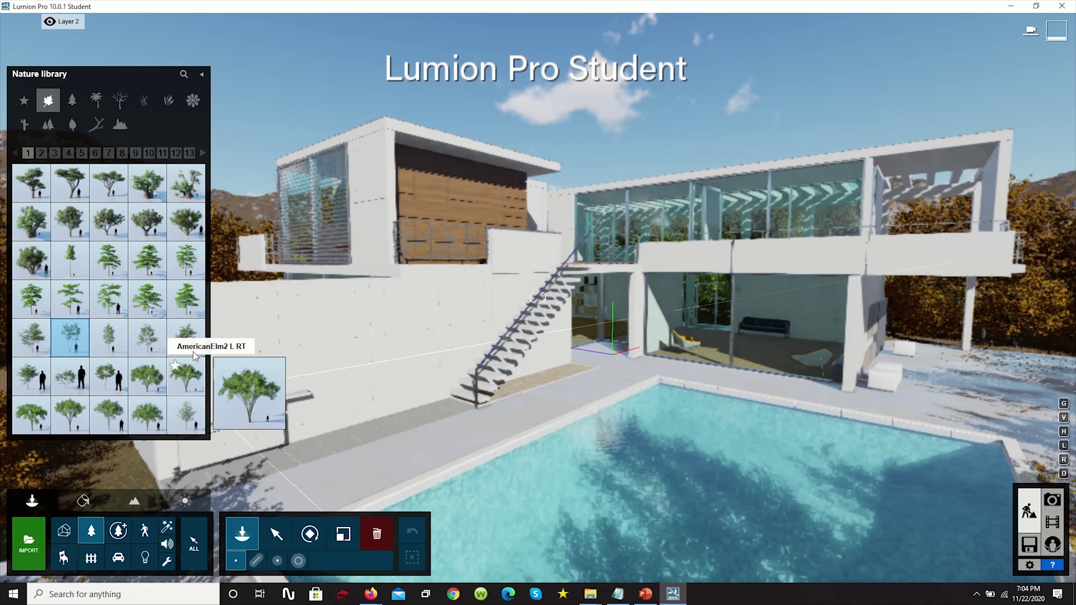
Step: Browse the nature library's conifer, palm, grass, flower, cactus and cluster categories
{"action": "mouse_move", "coordinate": [56, 176]}
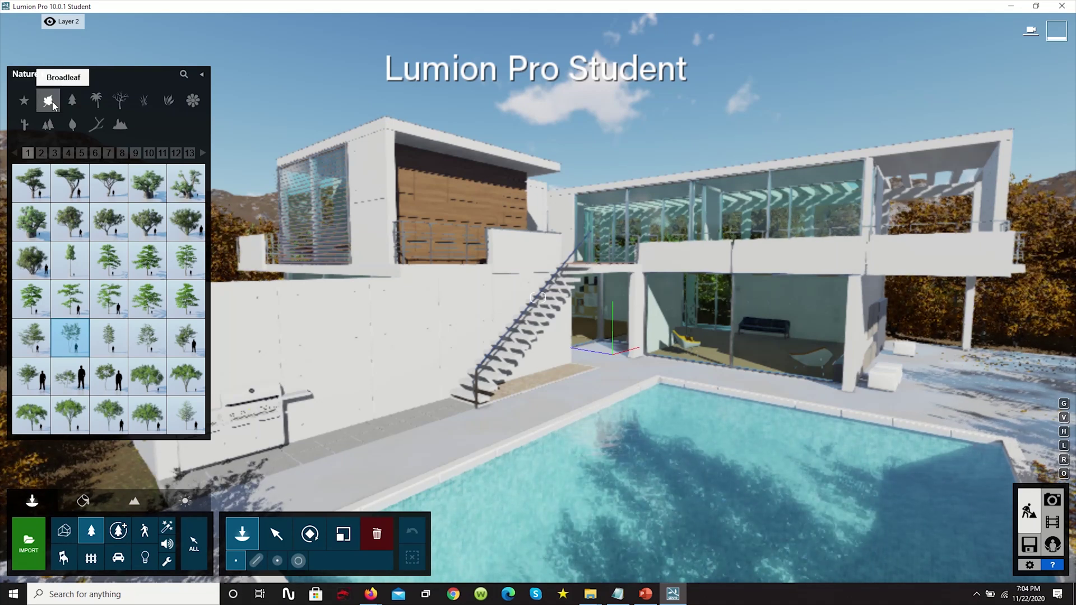
{"action": "left_click", "coordinate": [75, 100]}
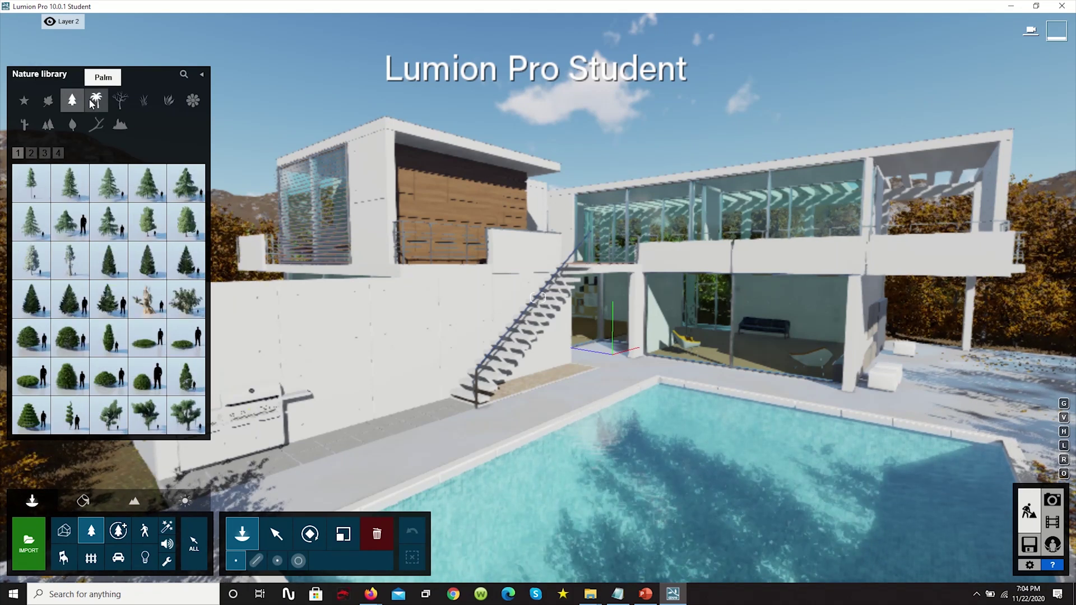
{"action": "left_click", "coordinate": [94, 102]}
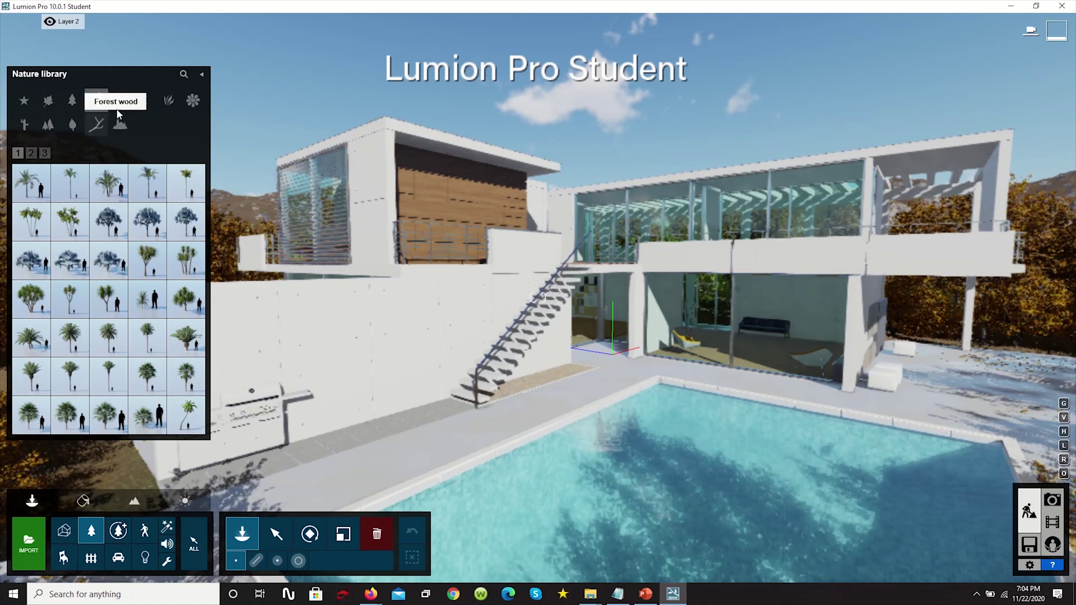
{"action": "left_click", "coordinate": [147, 105]}
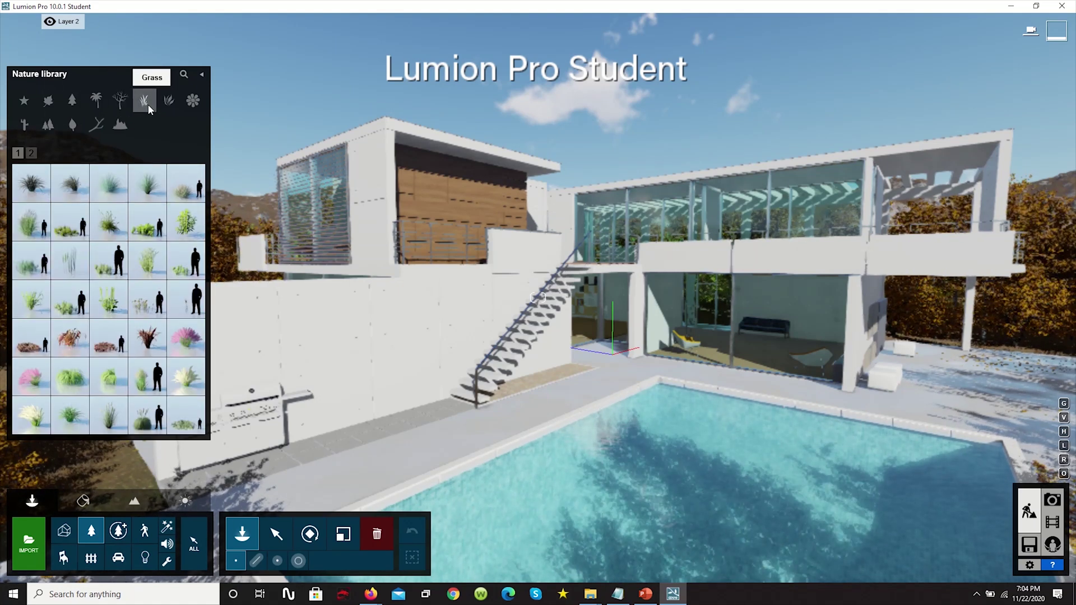
{"action": "left_click", "coordinate": [193, 101]}
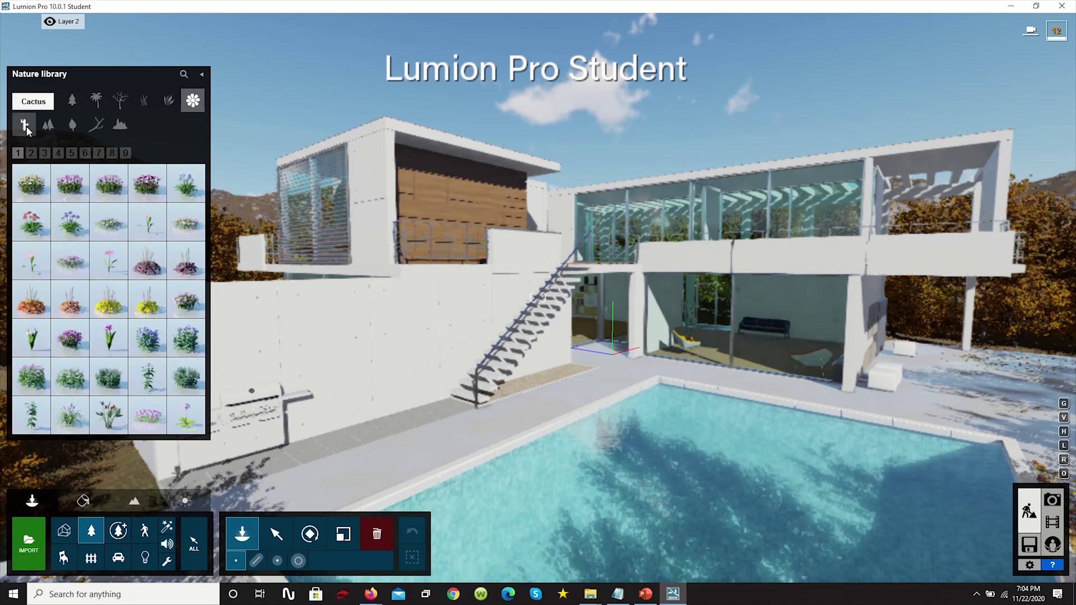
{"action": "left_click", "coordinate": [25, 124]}
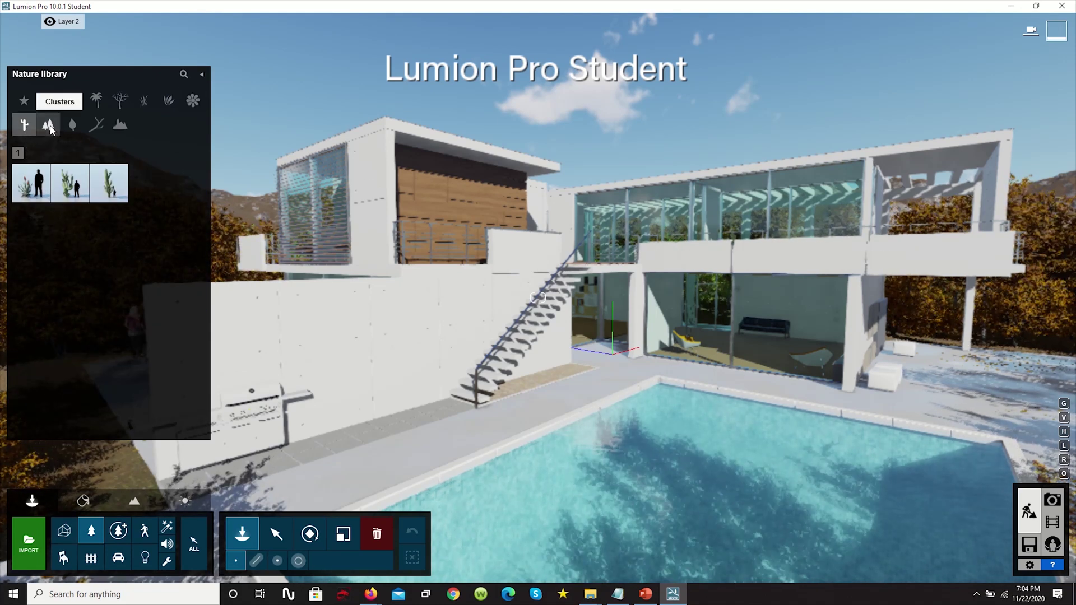
{"action": "left_click", "coordinate": [49, 124]}
Step: Try out an autumn-coloured tree cluster on the terrace beside the pool and pick CanopyCluster1 RT instead
{"action": "left_click", "coordinate": [63, 185]}
{"action": "left_click", "coordinate": [532, 334]}
{"action": "right_click_drag", "start_coordinate": [532, 349], "coordinate": [699, 516]}
{"action": "key", "text": "w"}
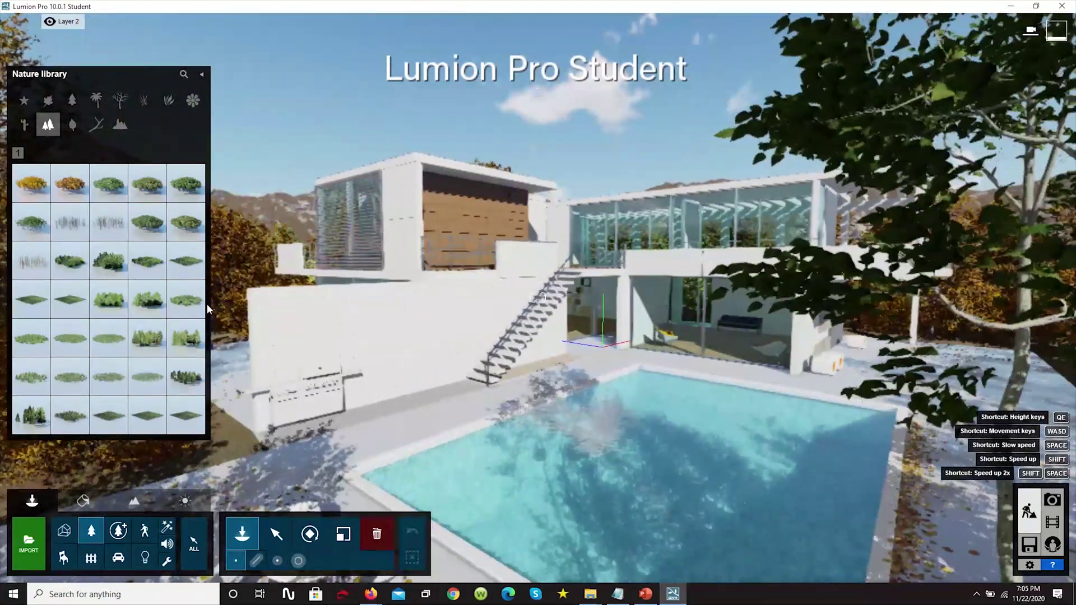
{"action": "left_click", "coordinate": [398, 411]}
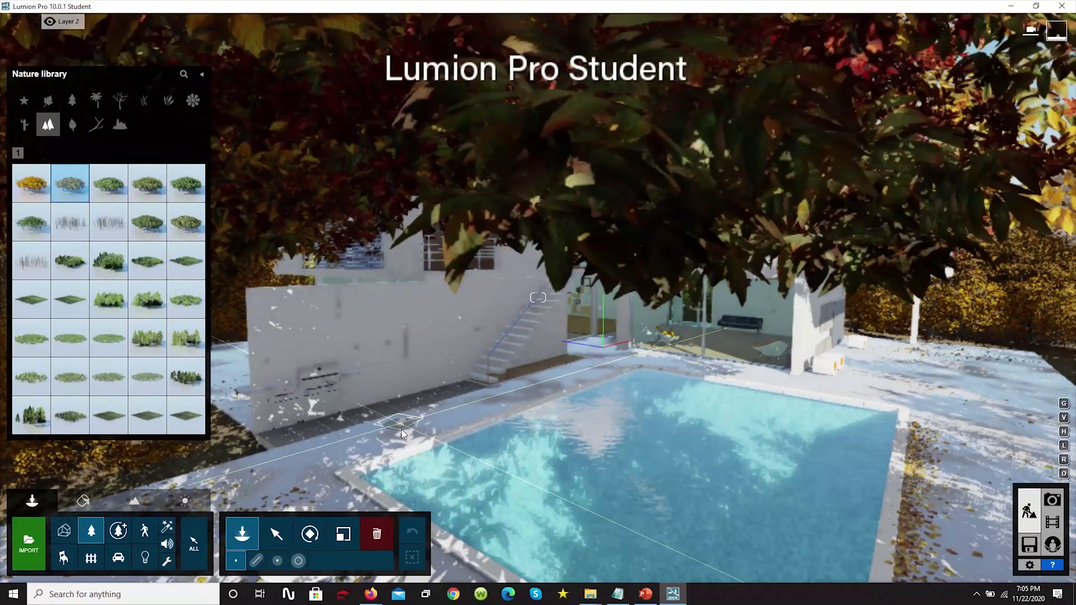
{"action": "key", "text": "w"}
{"action": "right_click_drag", "start_coordinate": [401, 414], "coordinate": [543, 228]}
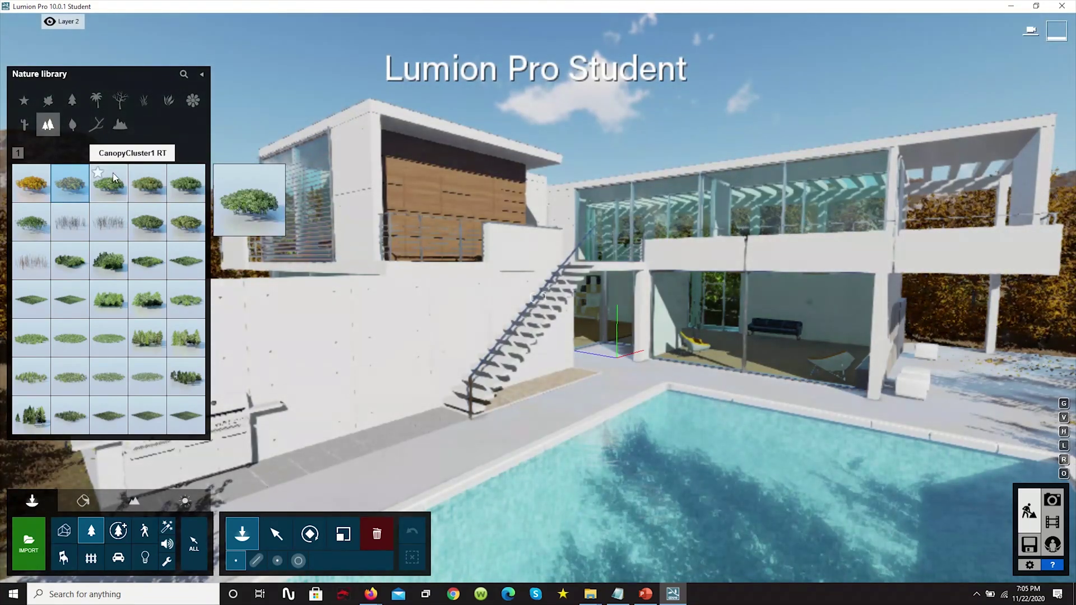
{"action": "left_click", "coordinate": [108, 182]}
Step: Choose Leaves Birch Circle Large 001 from the leaves category and place it on the pool
{"action": "left_click", "coordinate": [73, 125]}
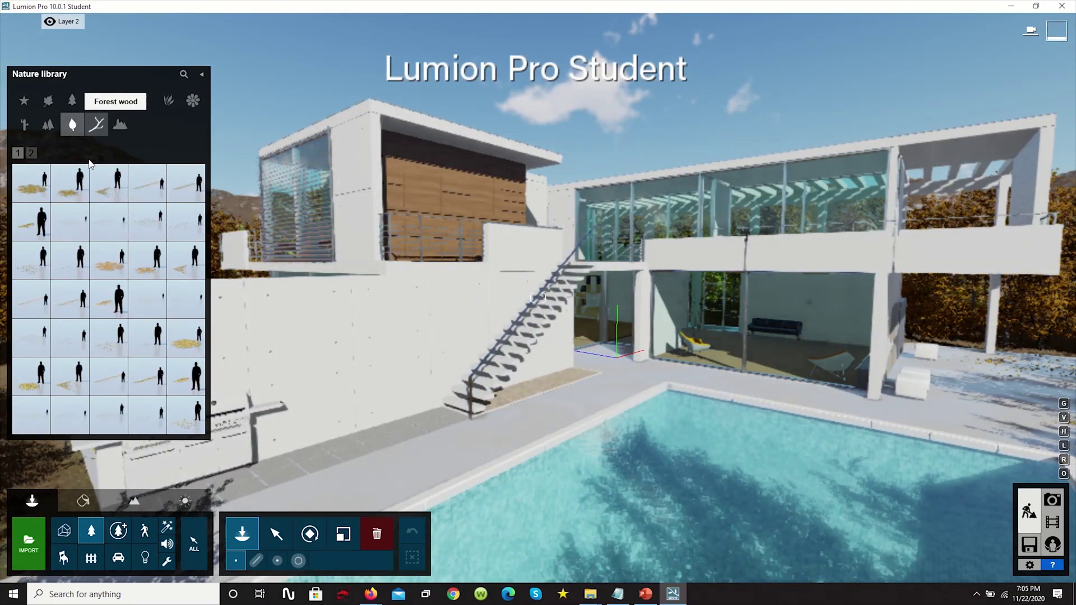
{"action": "left_click", "coordinate": [31, 195]}
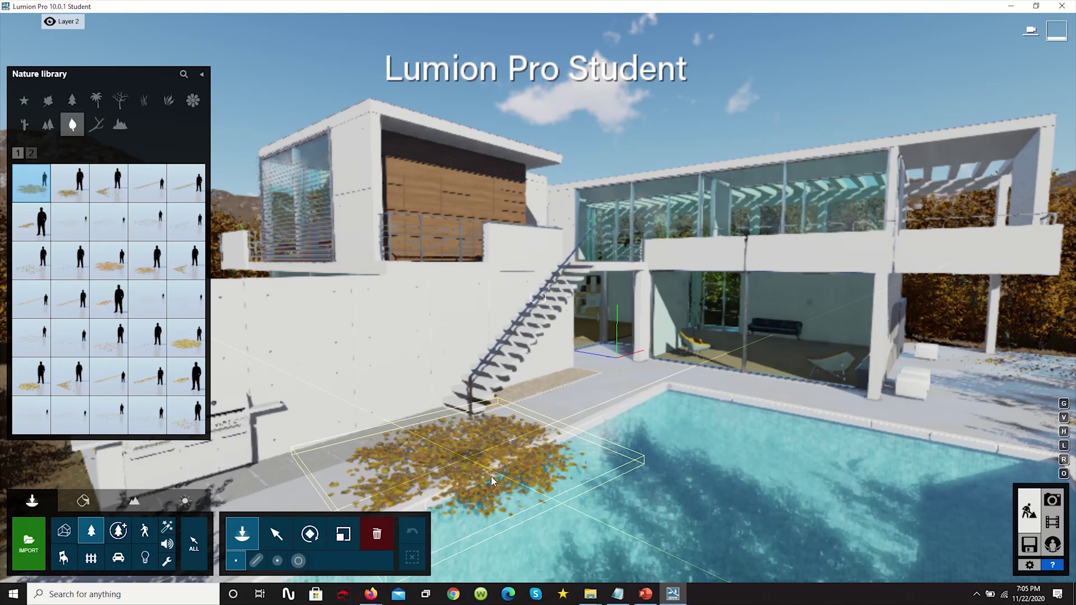
{"action": "left_click", "coordinate": [689, 533]}
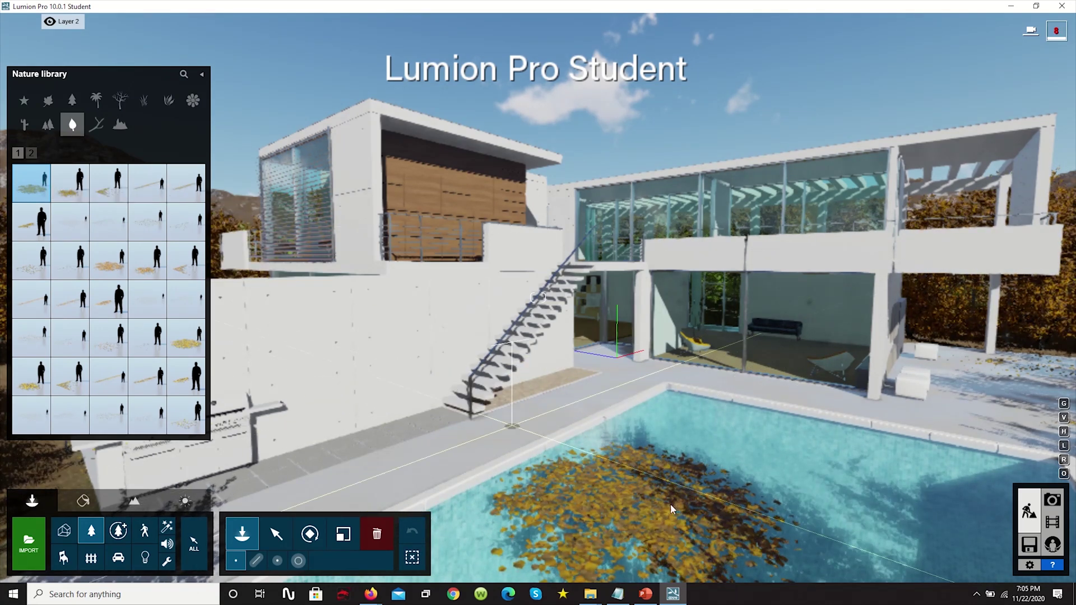
{"action": "scroll", "coordinate": [699, 456], "scroll_direction": "down", "scroll_amount": 5}
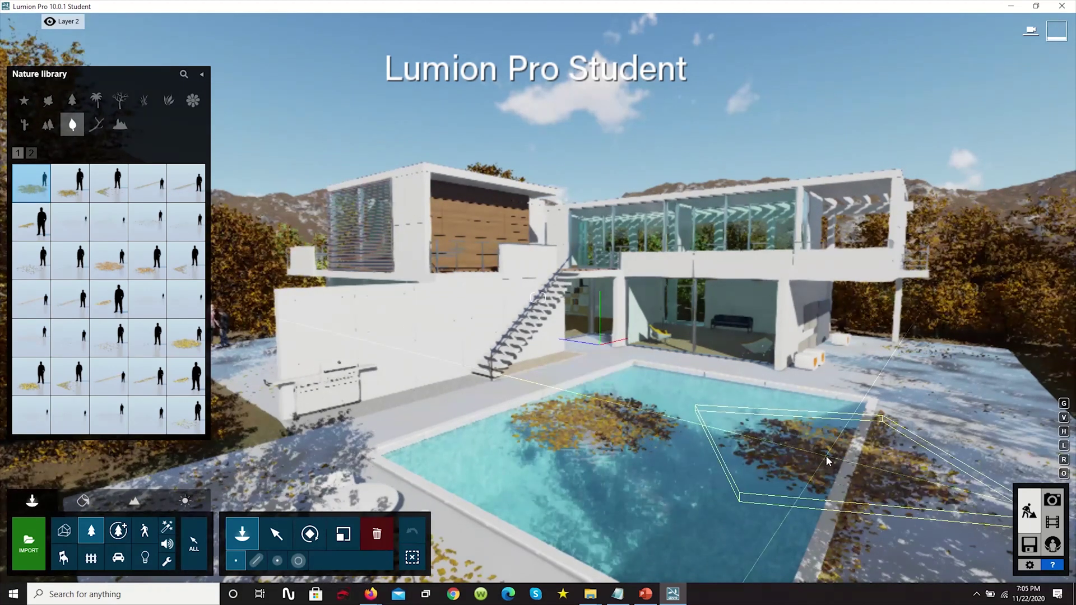
Step: Look through the palms and conifers, return to broadleaf trees and place an AfricanOlive2 RT tree on the paving beside the pool
{"action": "left_click", "coordinate": [96, 100]}
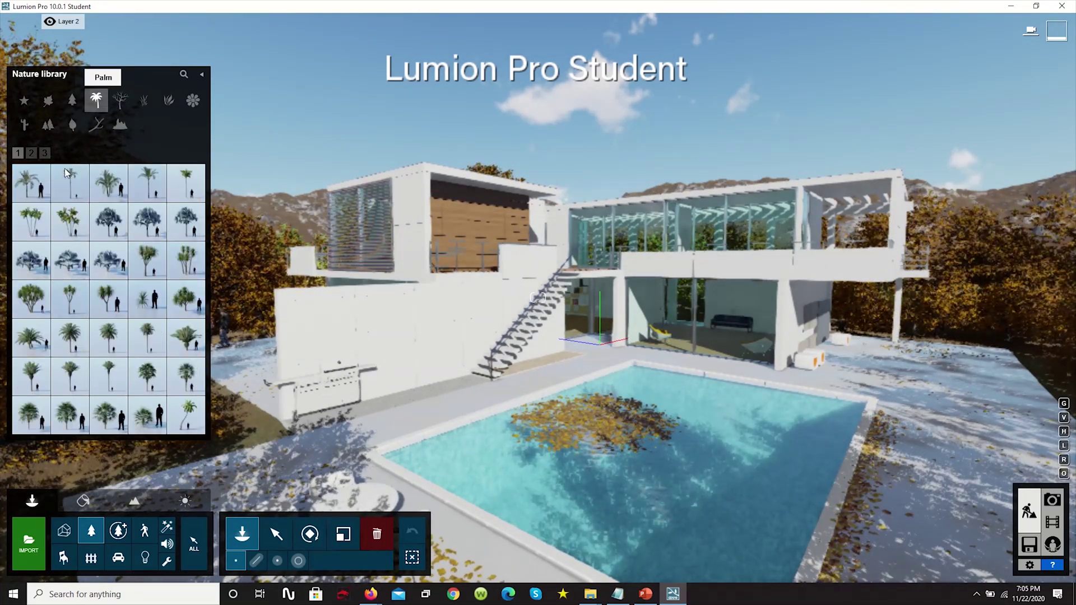
{"action": "left_click", "coordinate": [74, 101]}
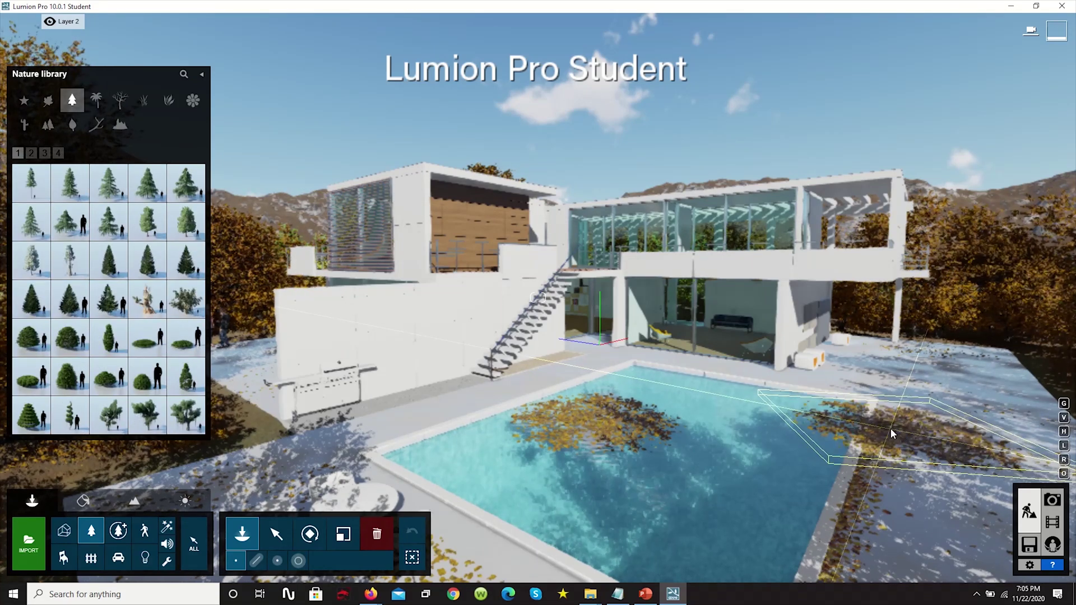
{"action": "left_click", "coordinate": [56, 101]}
{"action": "mouse_move", "coordinate": [68, 221]}
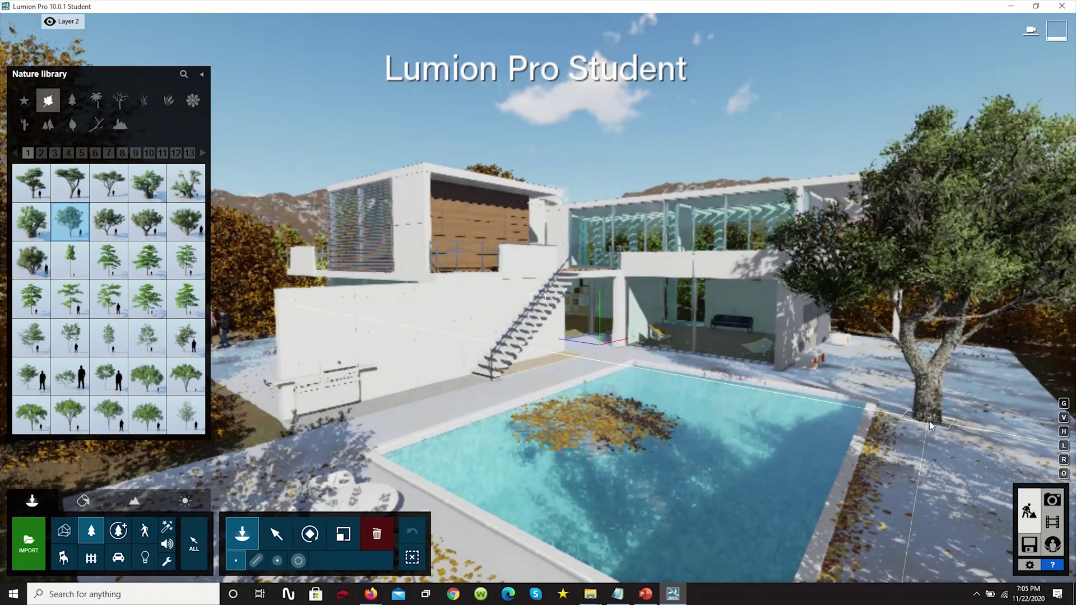
{"action": "left_click", "coordinate": [921, 448]}
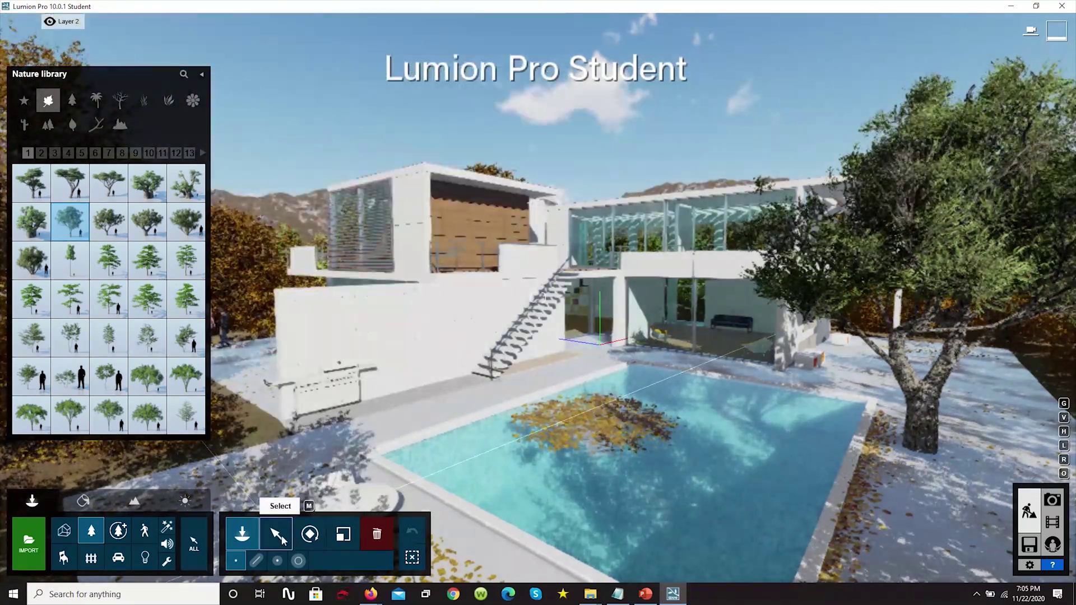
Step: Select the birch leaf patch in the pool and move it vertically down to just below the water surface
{"action": "left_click", "coordinate": [282, 536]}
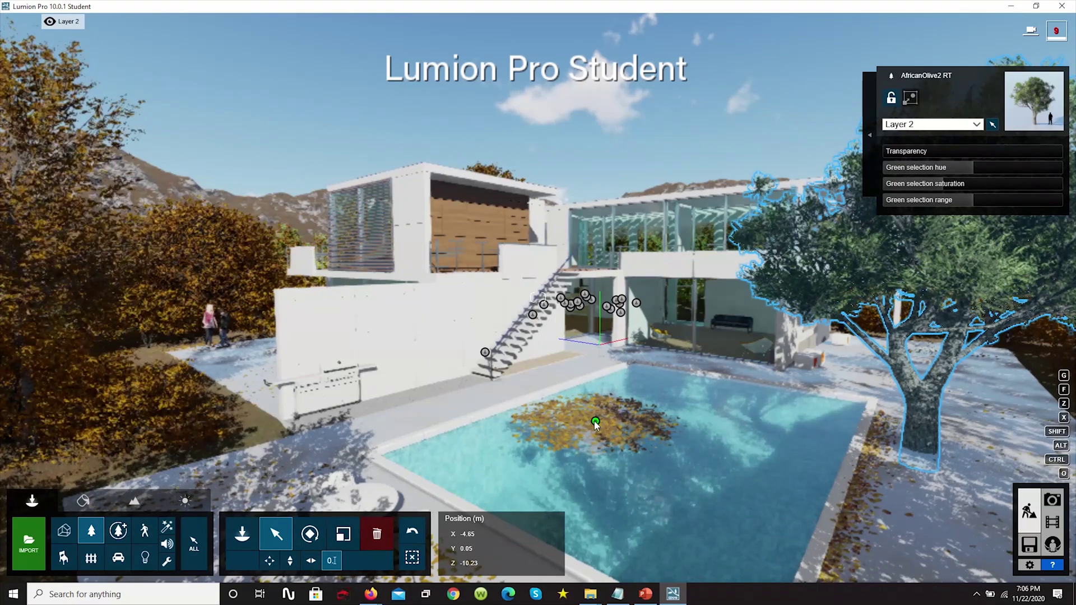
{"action": "left_click", "coordinate": [595, 423]}
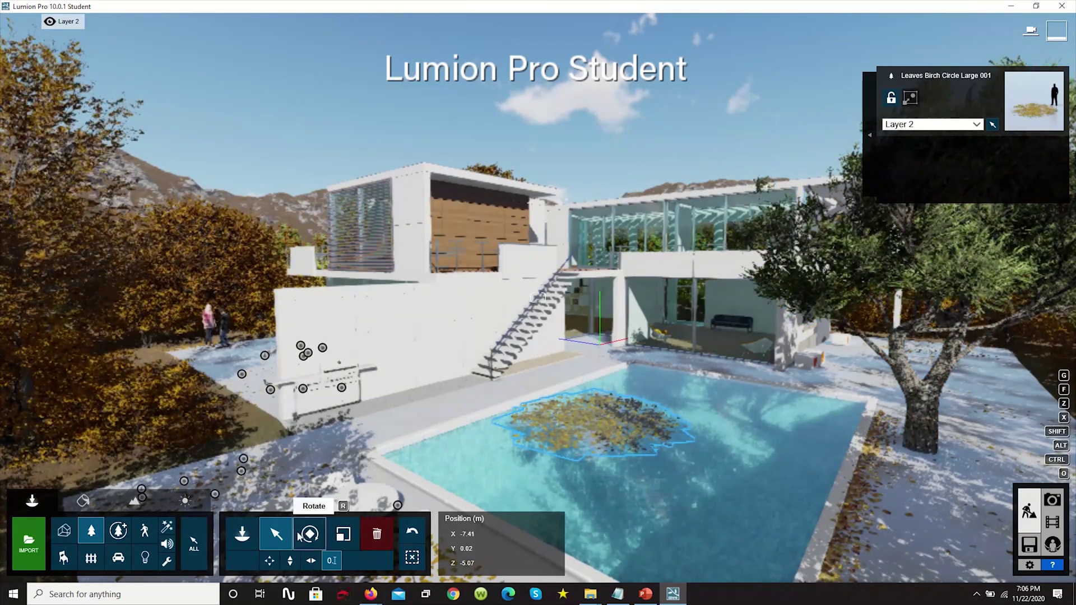
{"action": "left_click", "coordinate": [290, 561]}
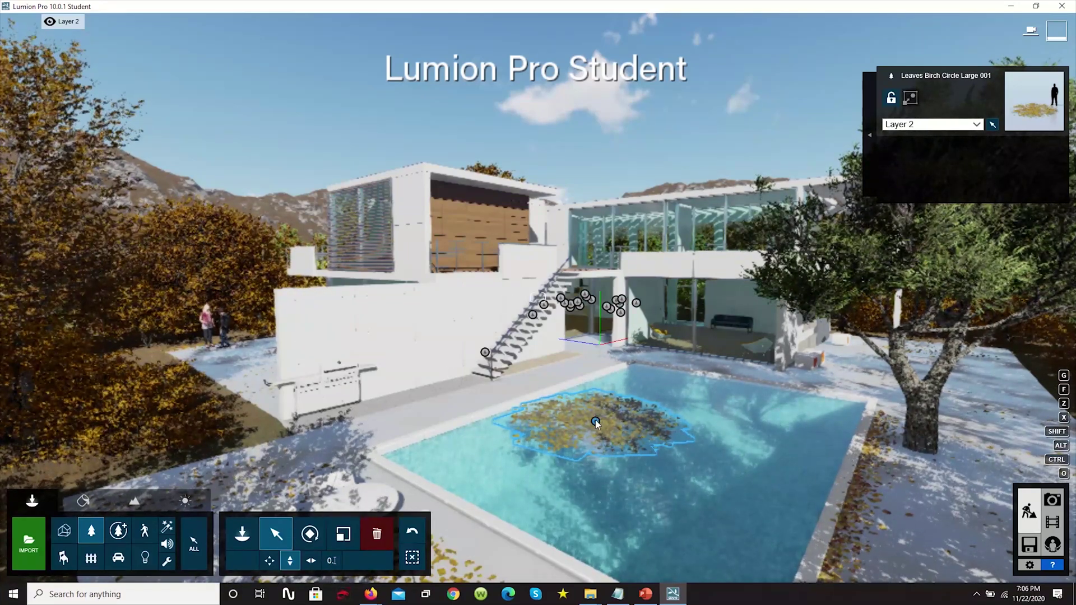
{"action": "left_click_drag", "start_coordinate": [599, 384], "coordinate": [607, 409]}
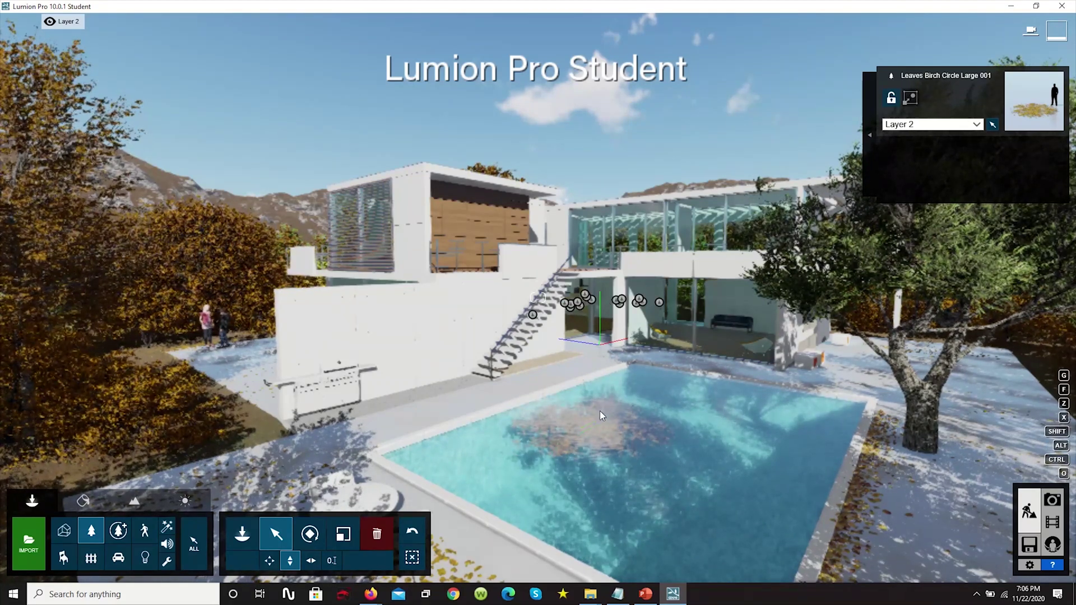
Step: Shift the leaf patch horizontally and use free move to set it back on the pool's water surface
{"action": "left_click", "coordinate": [311, 561]}
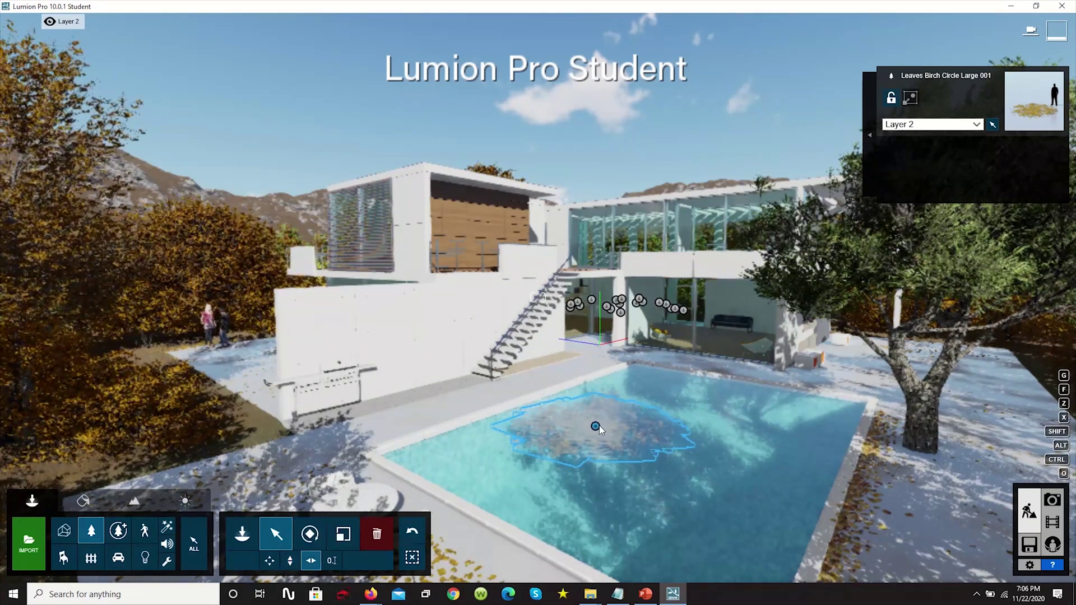
{"action": "left_click_drag", "start_coordinate": [595, 426], "coordinate": [611, 421]}
{"action": "left_click", "coordinate": [270, 560]}
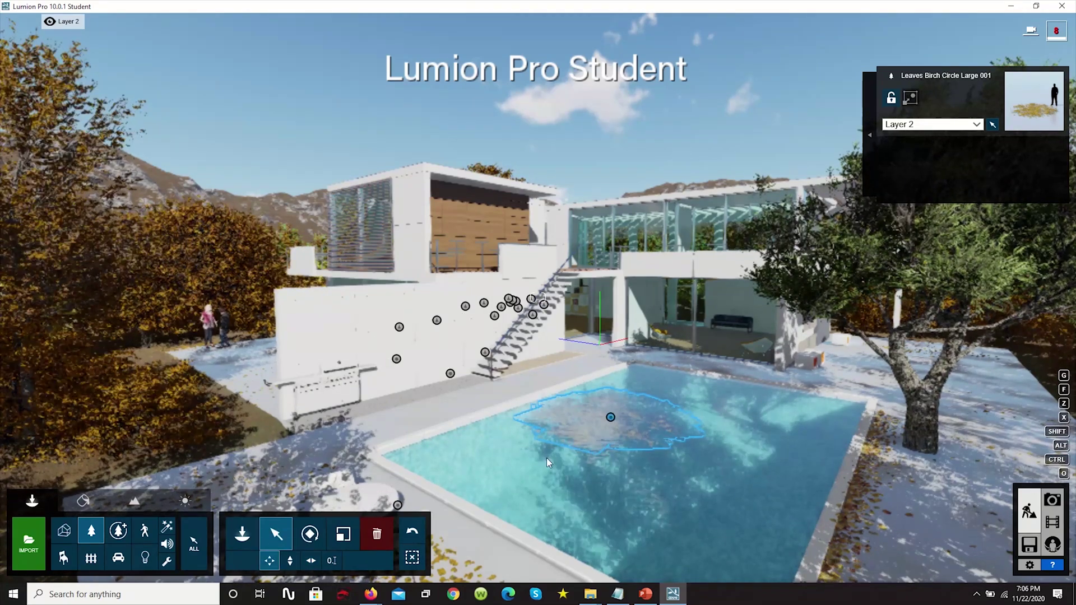
{"action": "left_click", "coordinate": [611, 417]}
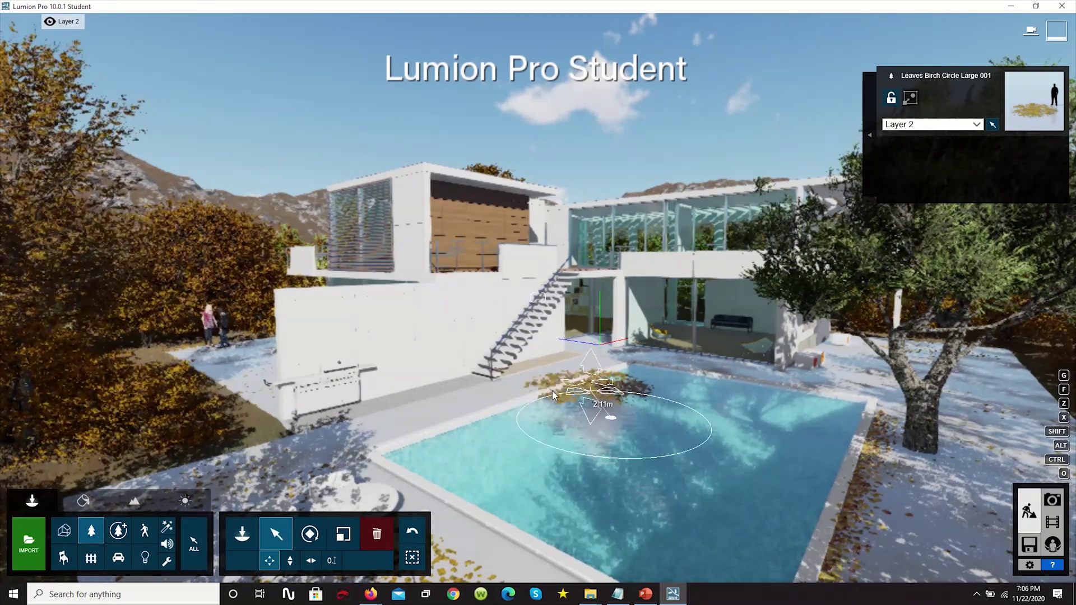
{"action": "left_click", "coordinate": [528, 428]}
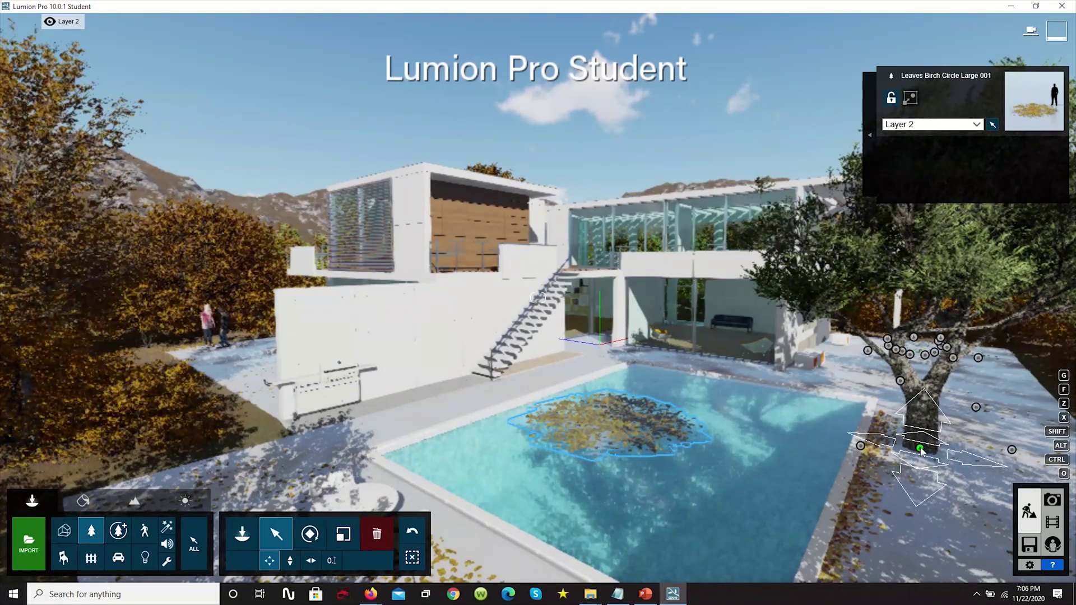
Step: Move the African olive tree freely a little towards the villa and adjust its height with the vertical move option
{"action": "left_click", "coordinate": [920, 449]}
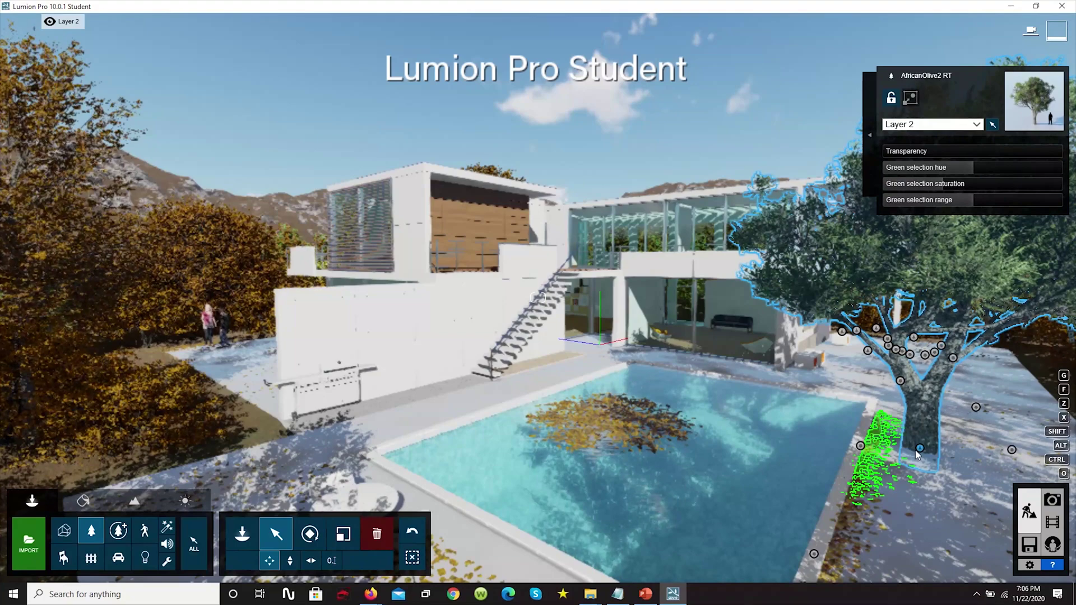
{"action": "left_click", "coordinate": [920, 448]}
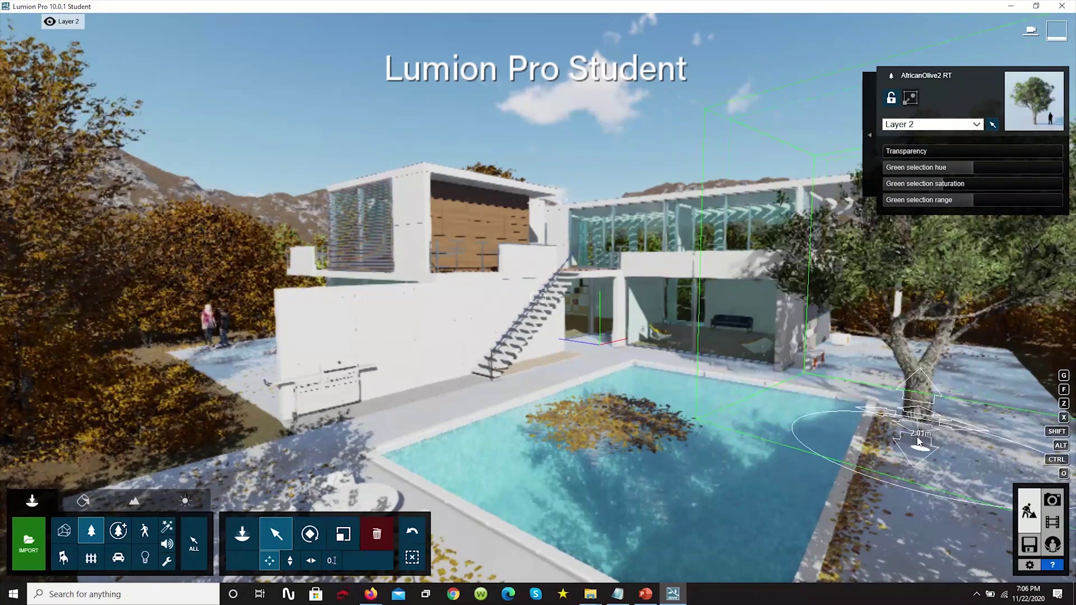
{"action": "left_click", "coordinate": [291, 562]}
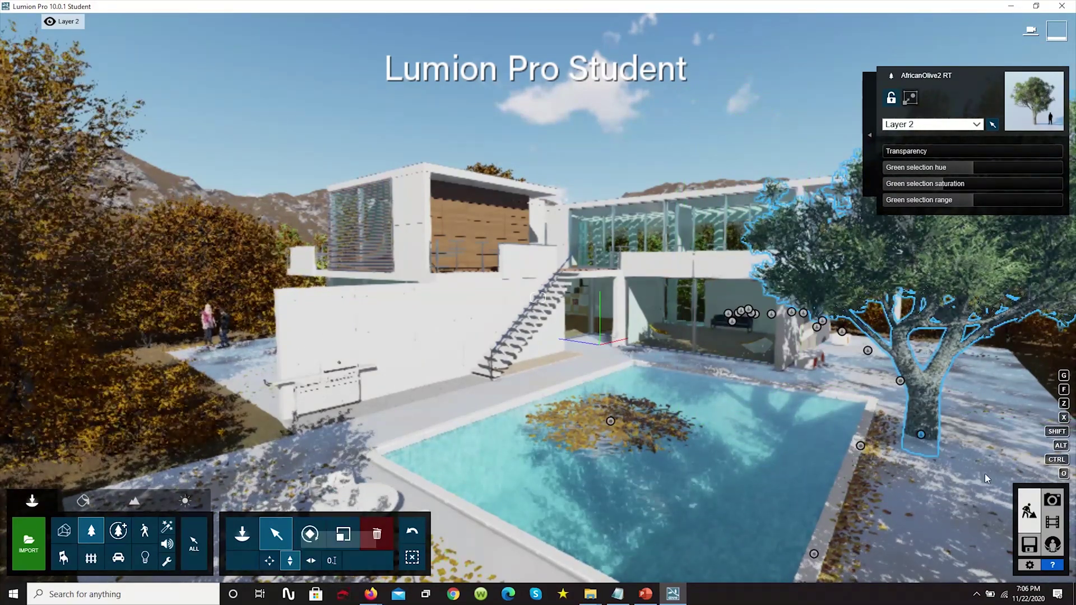
{"action": "left_click_drag", "start_coordinate": [922, 426], "coordinate": [925, 436]}
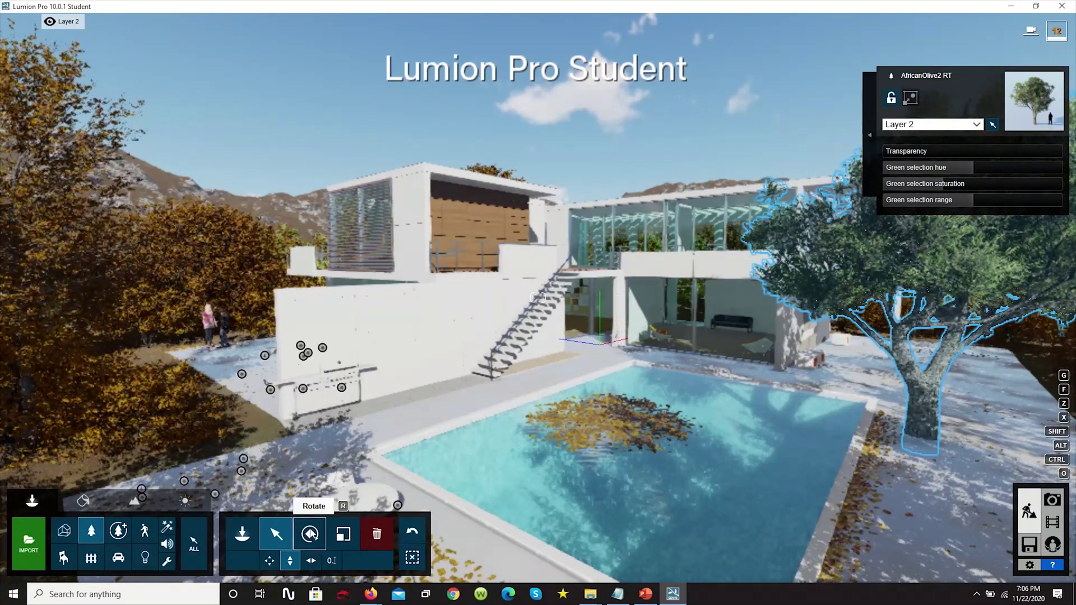
Step: Reselect the African olive tree and rotate it around its trunk
{"action": "left_click", "coordinate": [620, 429]}
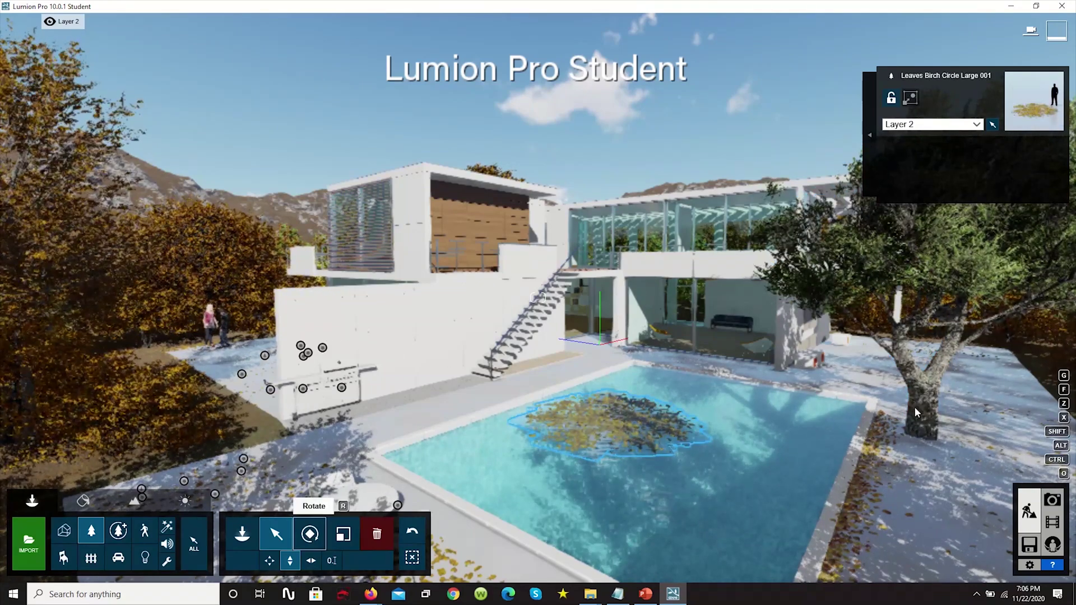
{"action": "left_click", "coordinate": [921, 439]}
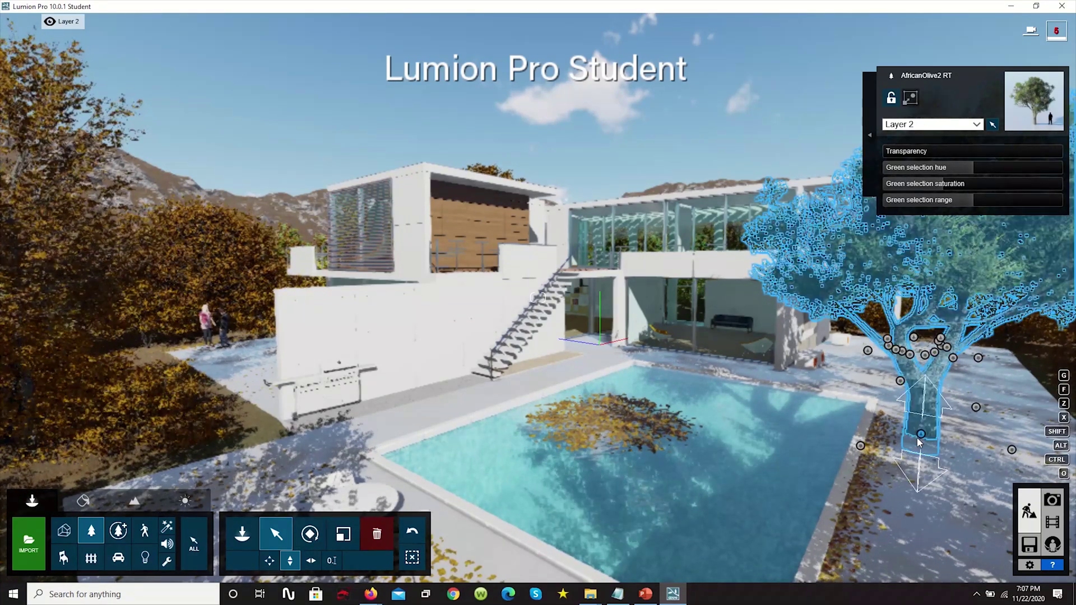
{"action": "left_click", "coordinate": [297, 548]}
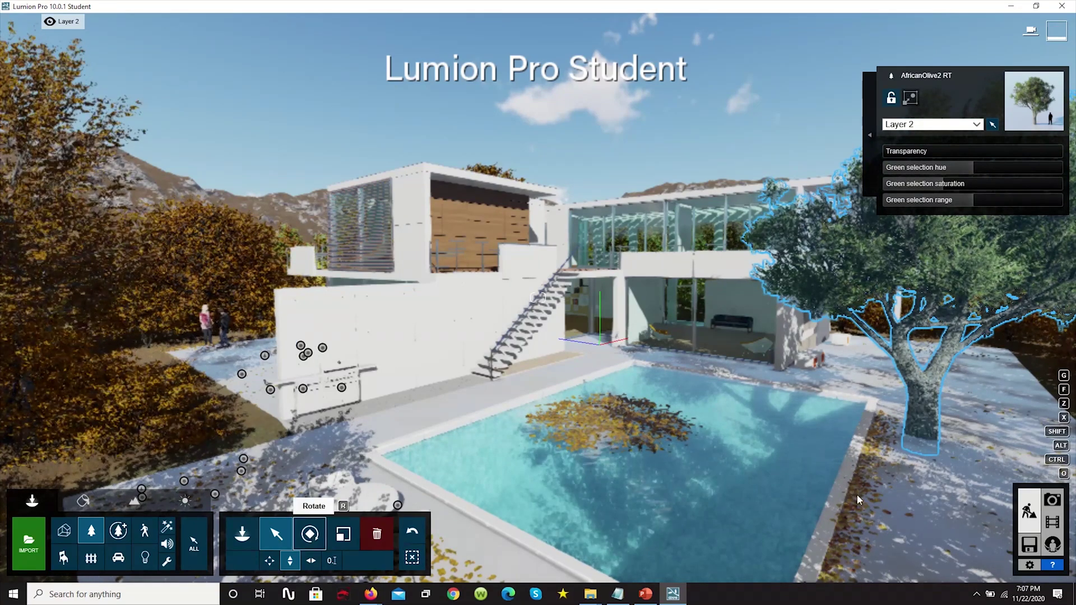
{"action": "left_click", "coordinate": [310, 534]}
{"action": "left_click_drag", "start_coordinate": [502, 537], "coordinate": [547, 543]}
{"action": "mouse_move", "coordinate": [532, 543]}
{"action": "left_mouse_down"}
{"action": "mouse_move", "coordinate": [544, 541]}
{"action": "mouse_move", "coordinate": [516, 540]}
{"action": "left_mouse_up"}
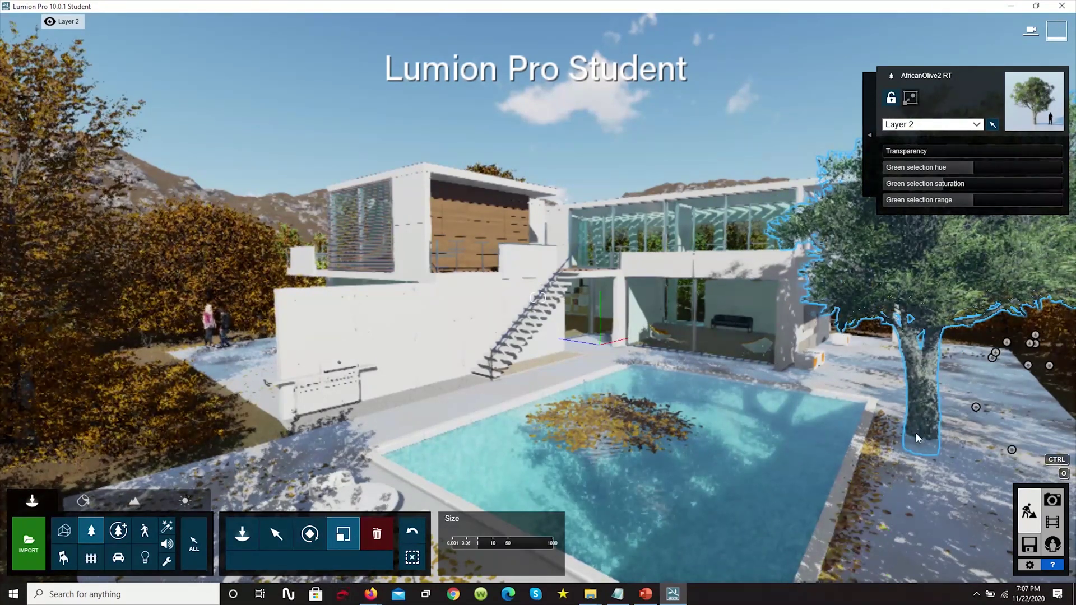
Step: Scale down the African olive tree and the leaf patch in the pool
{"action": "left_click", "coordinate": [567, 465]}
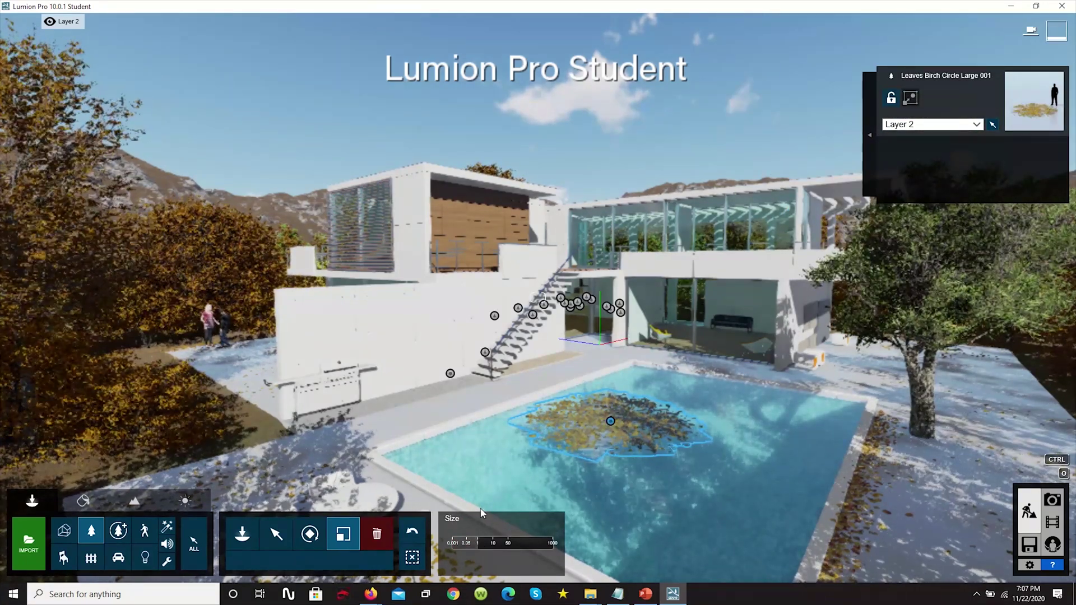
{"action": "mouse_move", "coordinate": [476, 543]}
{"action": "left_mouse_down"}
{"action": "mouse_move", "coordinate": [496, 543]}
{"action": "mouse_move", "coordinate": [475, 541]}
{"action": "left_mouse_up"}
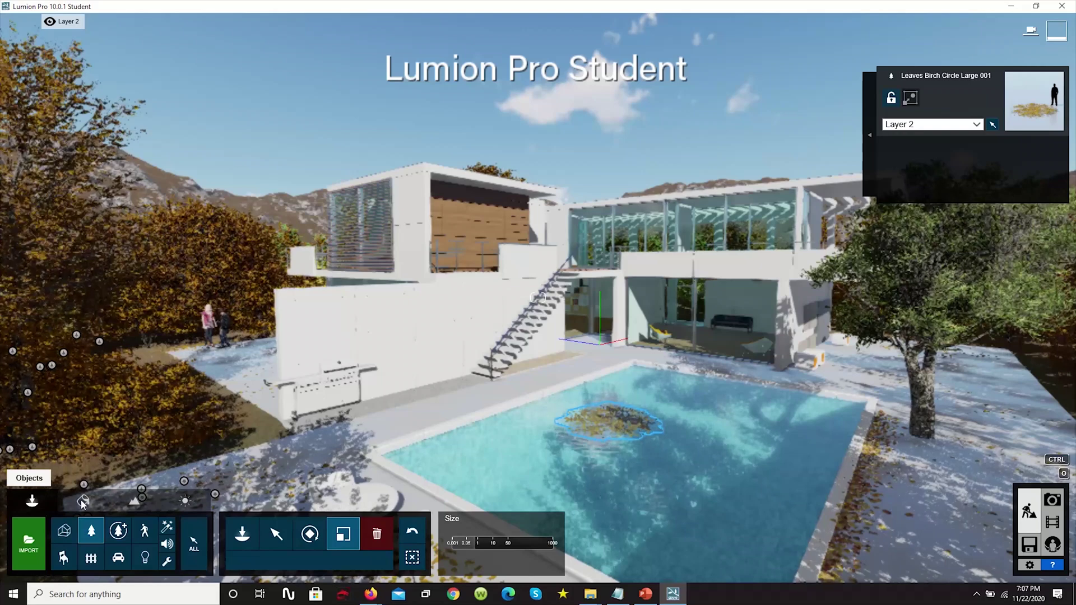
Step: Mass-place a line of olive trees from the pool's edge near the villa wall across the terrace
{"action": "left_click", "coordinate": [92, 535]}
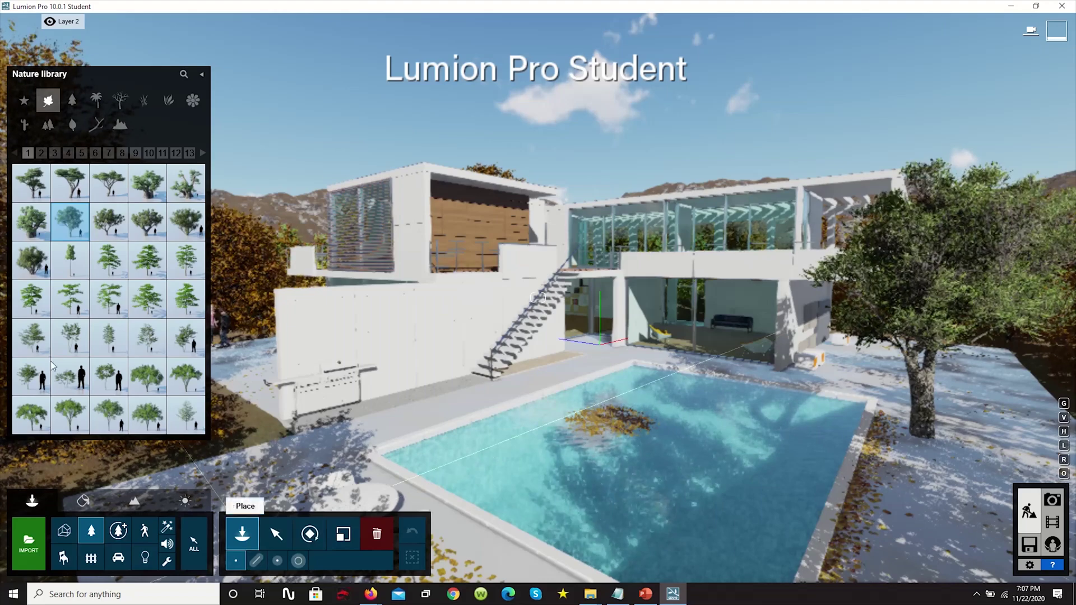
{"action": "left_click", "coordinate": [418, 405]}
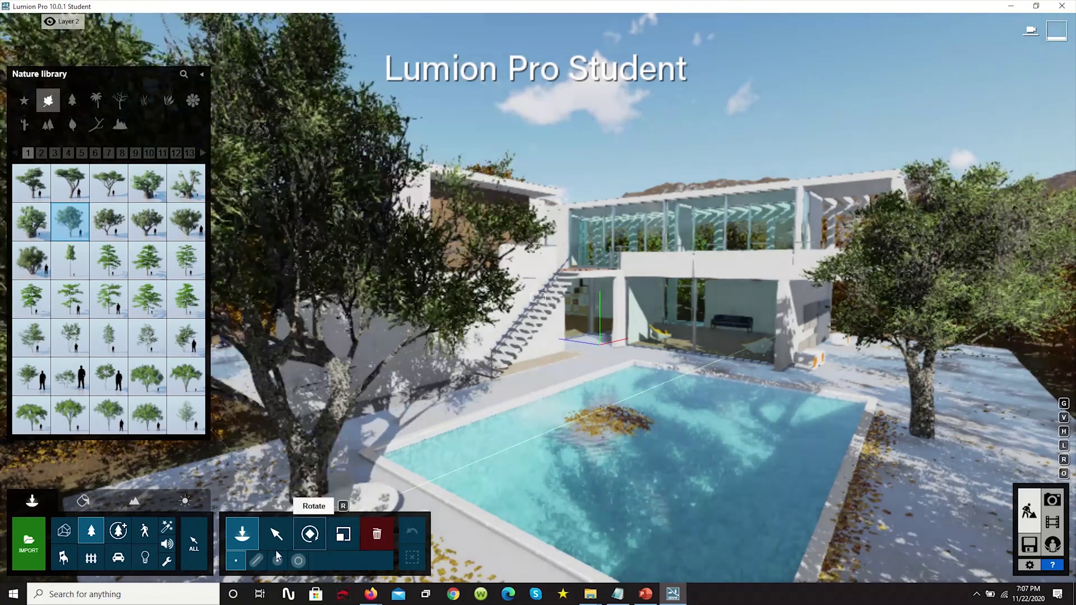
{"action": "left_click", "coordinate": [322, 402]}
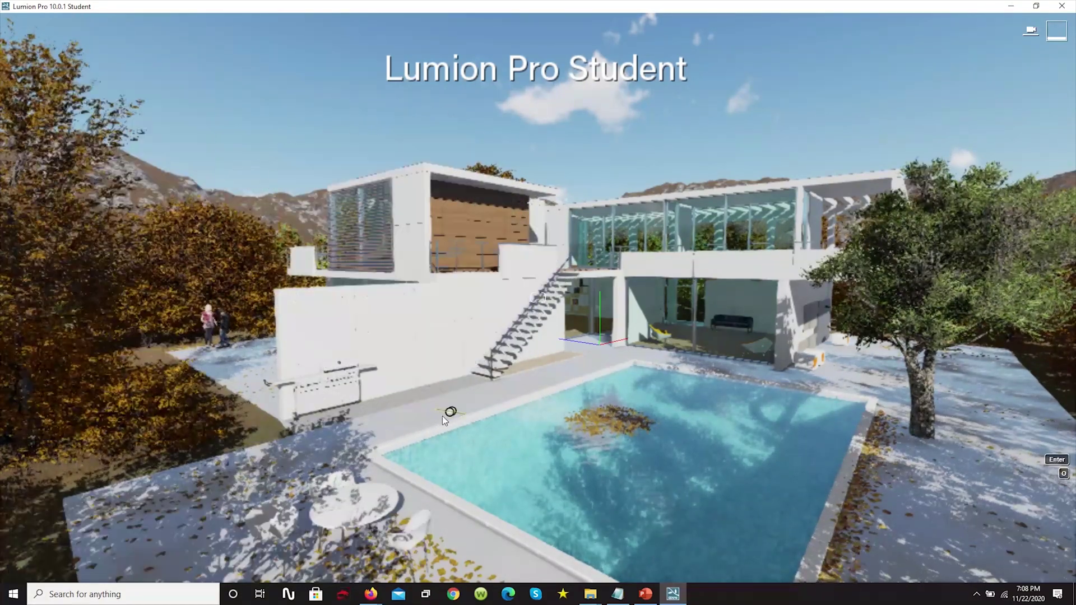
{"action": "left_click", "coordinate": [443, 415]}
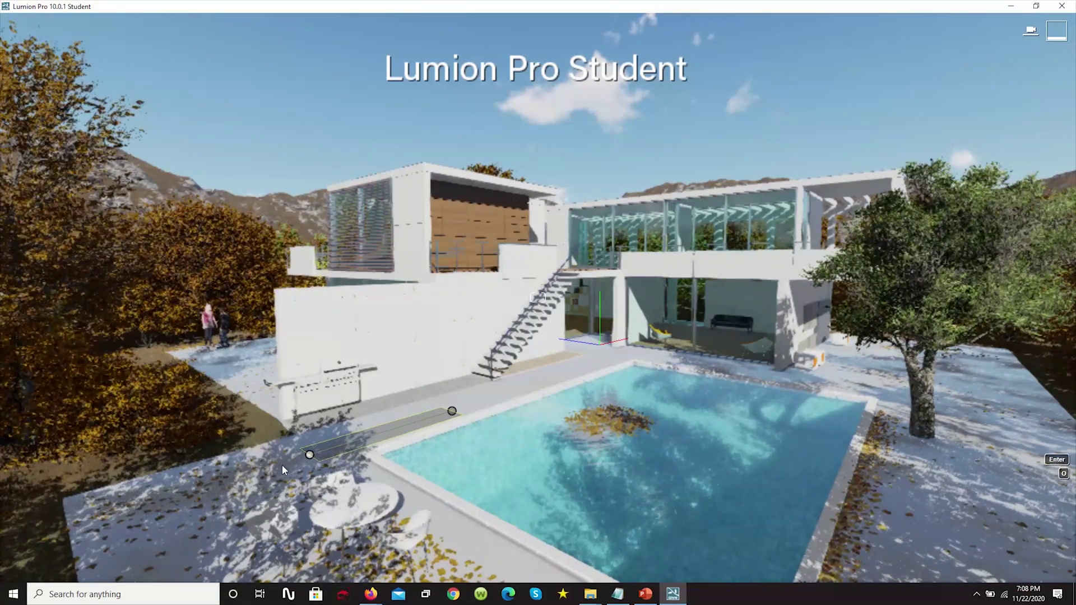
{"action": "left_click", "coordinate": [232, 478]}
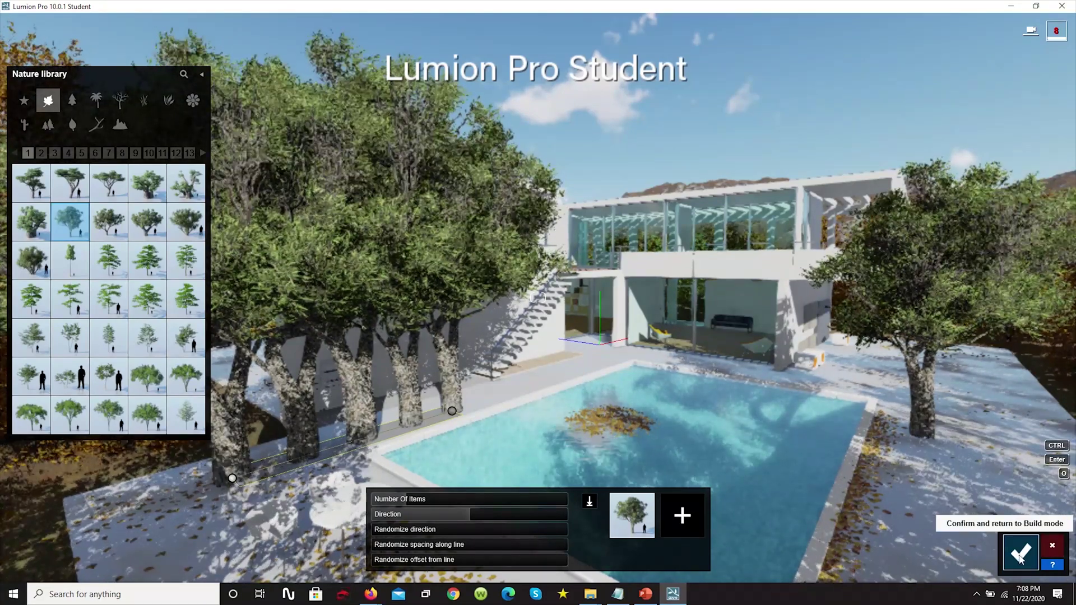
Step: Reduce the row to 3 trees, vary its direction, spacing and offset from the line, and discard the mass placement
{"action": "mouse_move", "coordinate": [395, 503]}
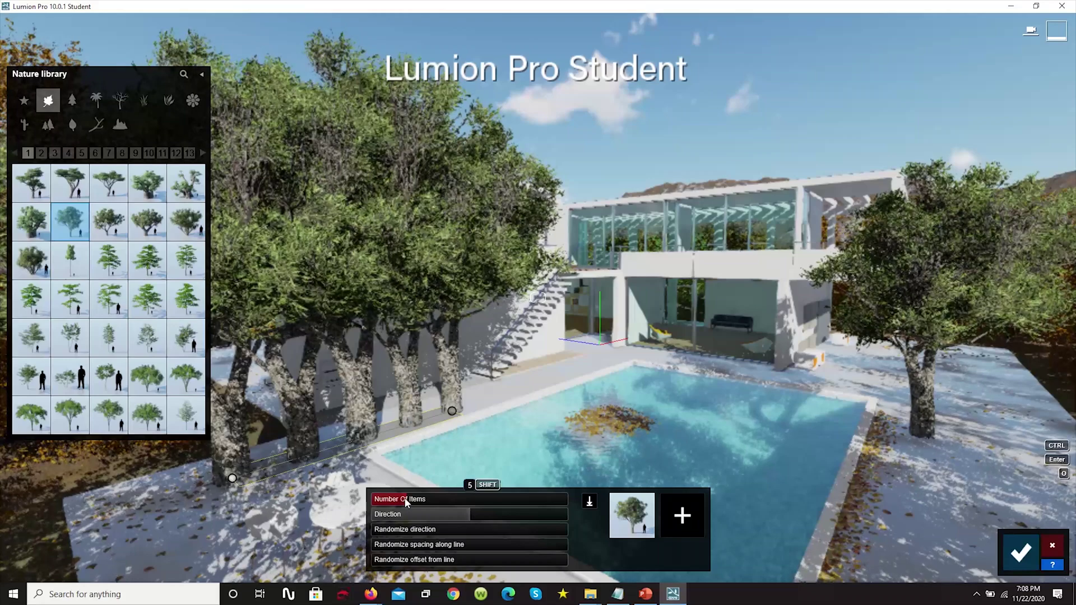
{"action": "mouse_move", "coordinate": [406, 503]}
{"action": "left_mouse_down"}
{"action": "mouse_move", "coordinate": [424, 504]}
{"action": "mouse_move", "coordinate": [394, 505]}
{"action": "left_mouse_up"}
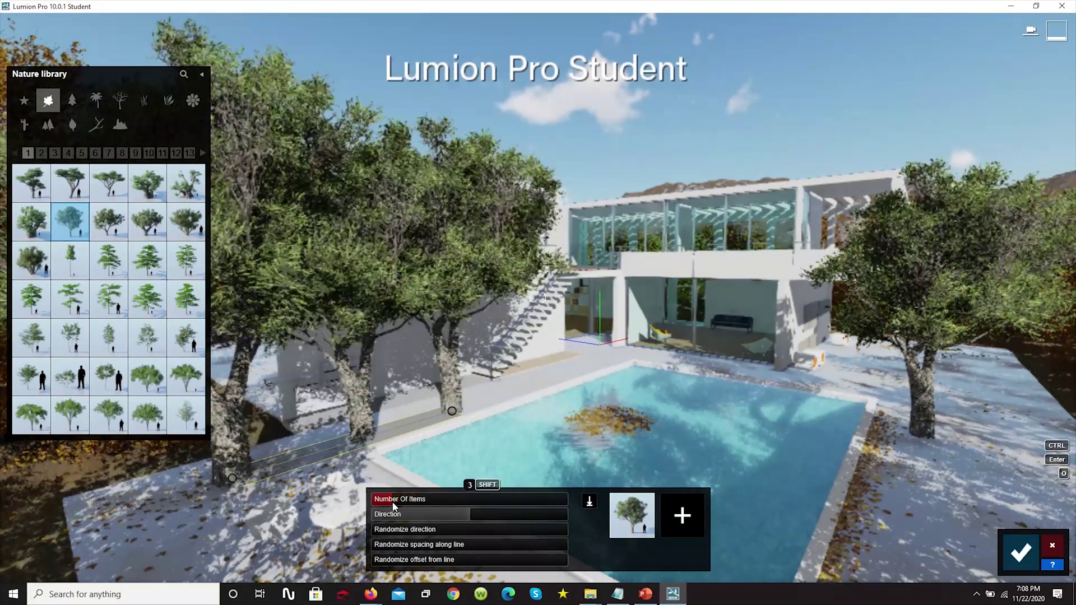
{"action": "left_click_drag", "start_coordinate": [462, 517], "coordinate": [491, 527]}
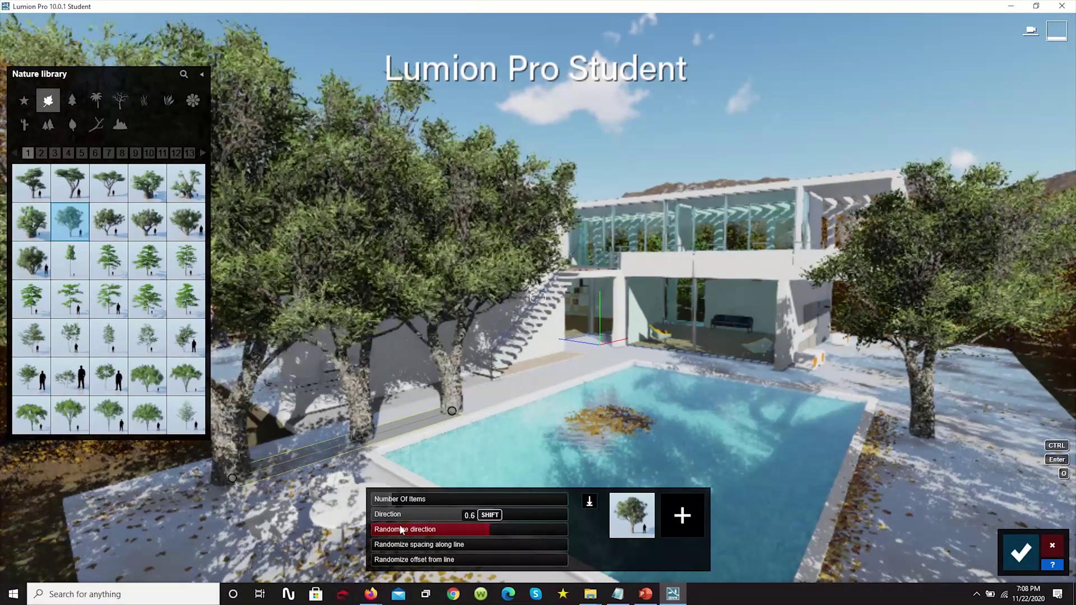
{"action": "left_click_drag", "start_coordinate": [462, 531], "coordinate": [374, 529]}
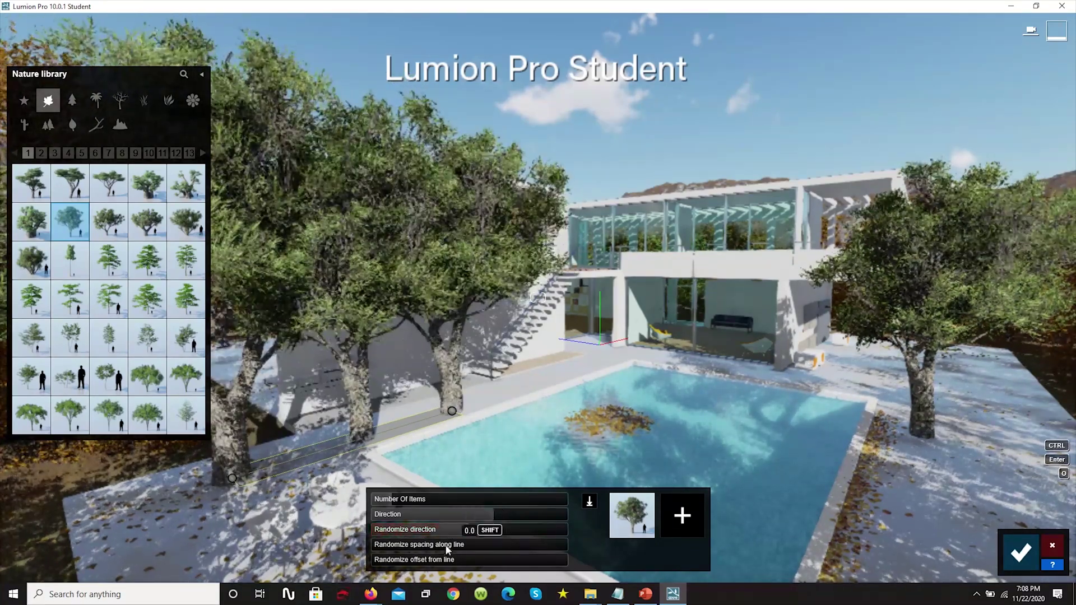
{"action": "left_click_drag", "start_coordinate": [445, 547], "coordinate": [472, 543]}
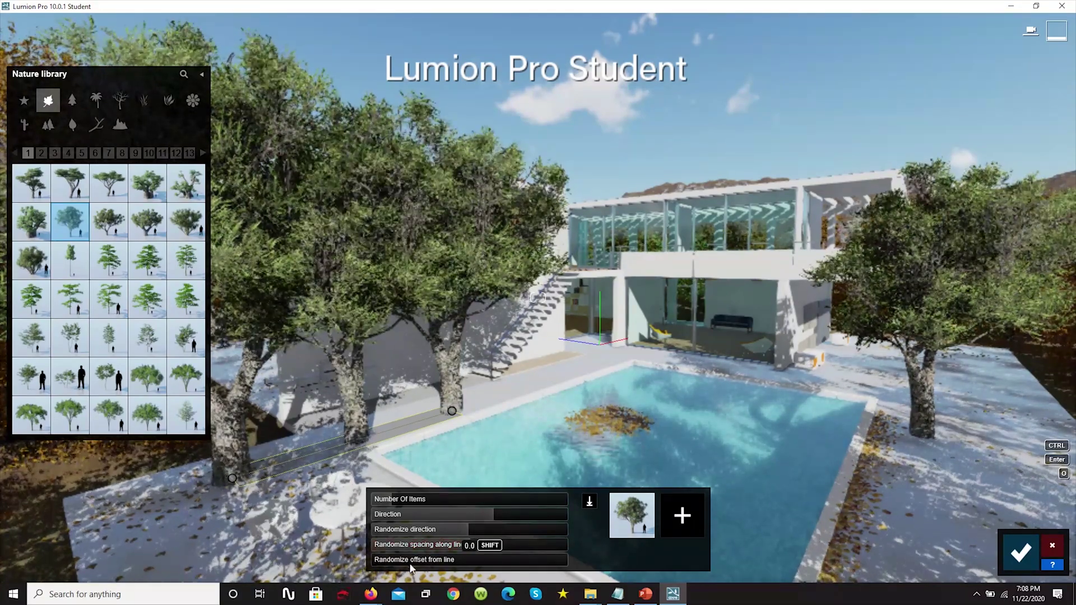
{"action": "left_click_drag", "start_coordinate": [509, 559], "coordinate": [506, 560]}
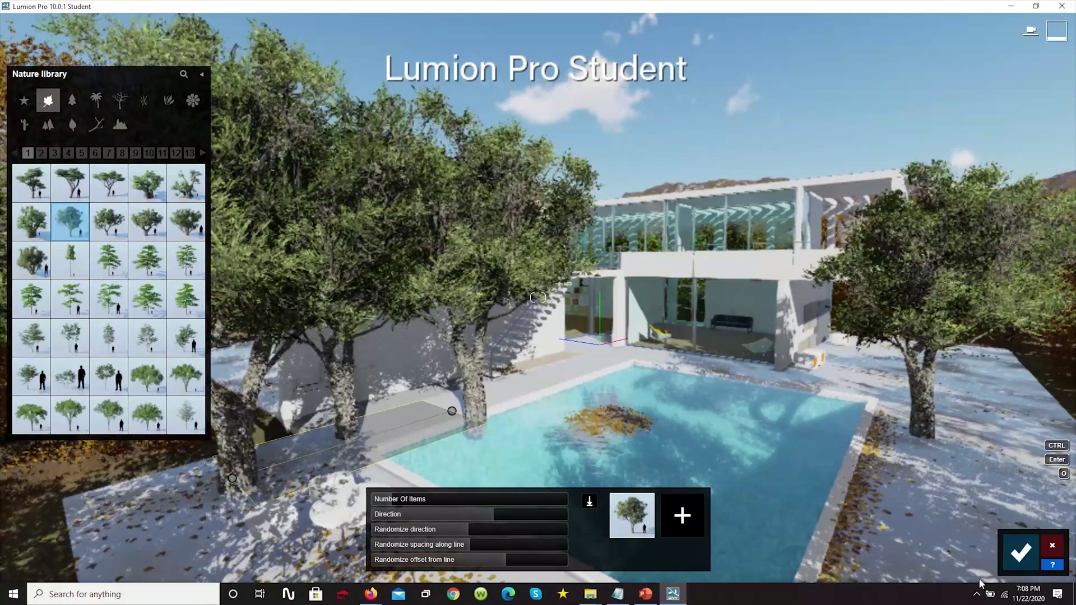
{"action": "left_click", "coordinate": [1053, 548]}
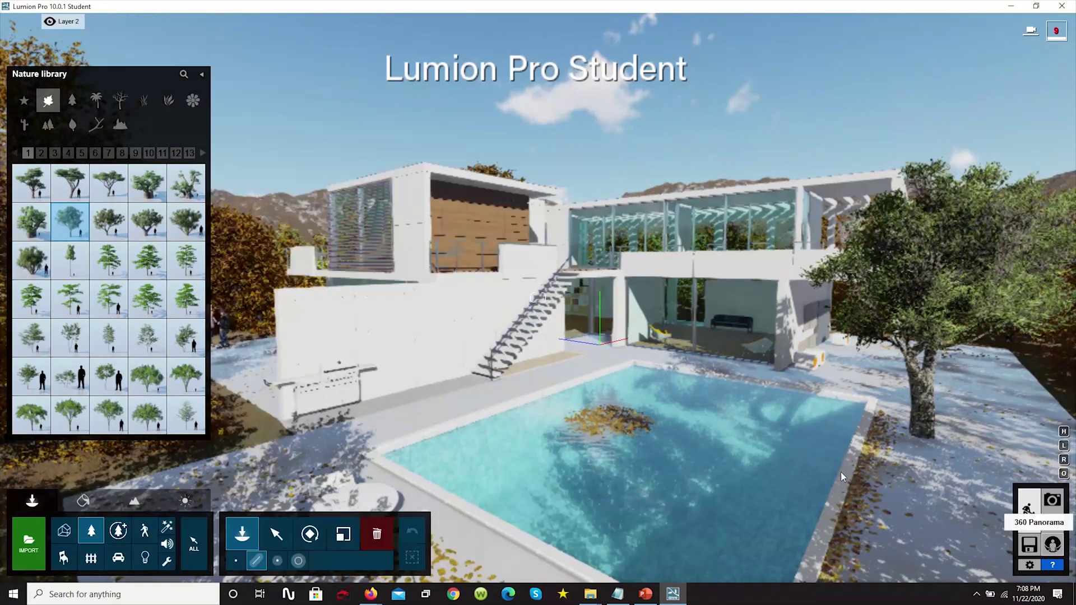
{"action": "left_click", "coordinate": [1052, 544]}
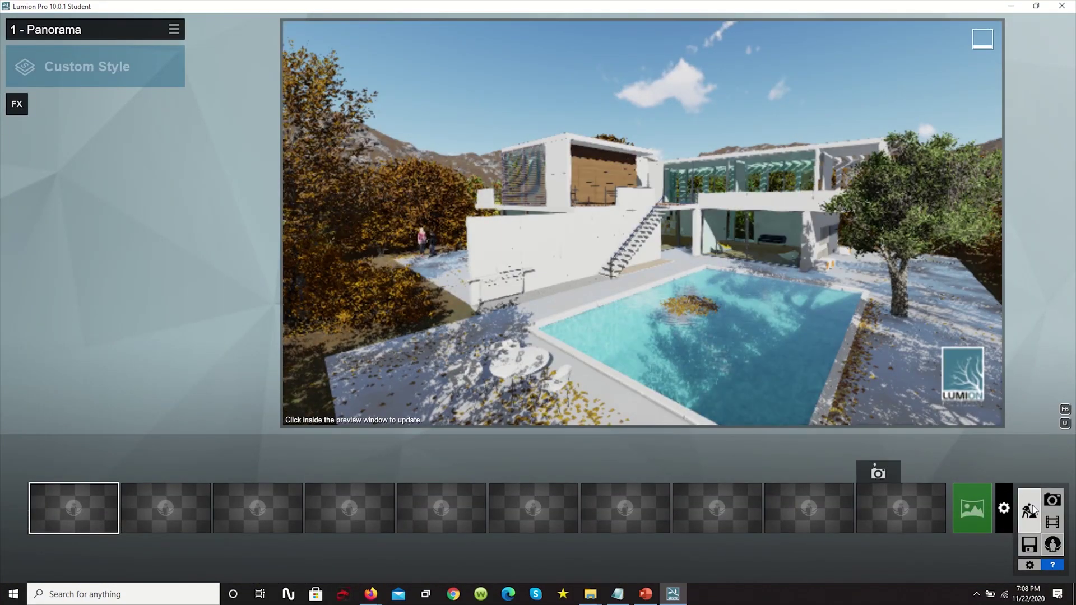
{"action": "left_click", "coordinate": [1031, 511]}
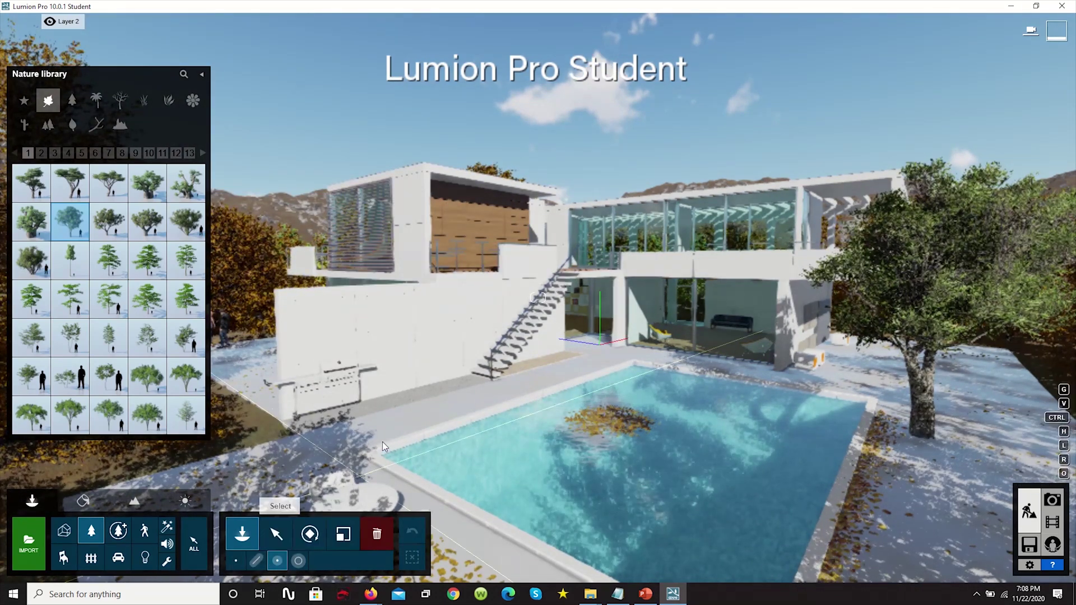
Step: Place a cluster of olive trees on the terrace beside the pool using cluster placement
{"action": "left_click", "coordinate": [312, 448]}
{"action": "scroll", "coordinate": [312, 452], "scroll_direction": "up", "scroll_amount": 5}
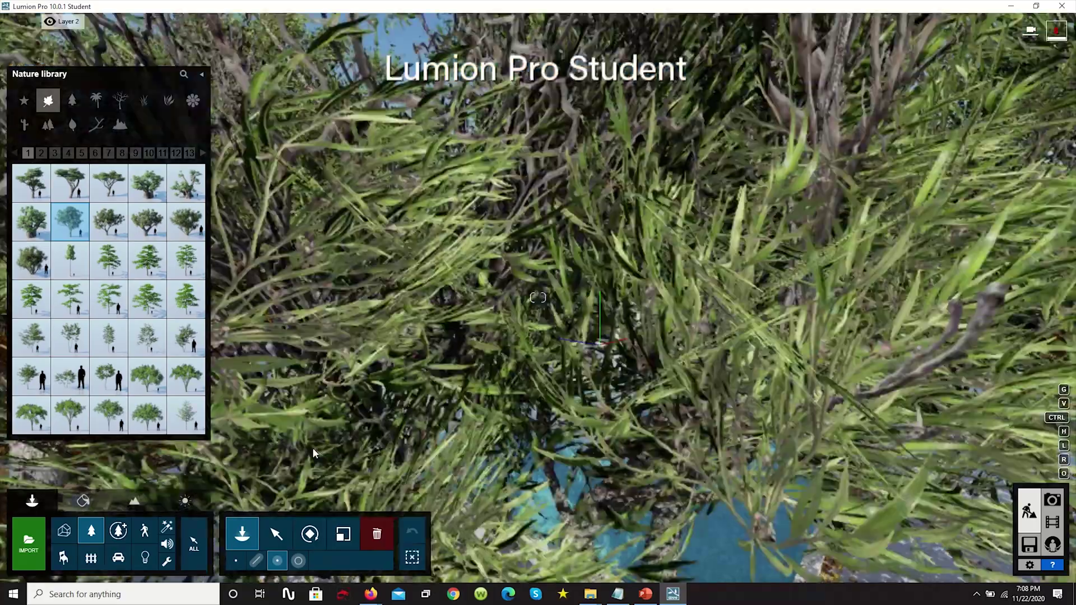
{"action": "scroll", "coordinate": [543, 367], "scroll_direction": "down", "scroll_amount": 4}
{"action": "scroll", "coordinate": [538, 376], "scroll_direction": "up", "scroll_amount": 5}
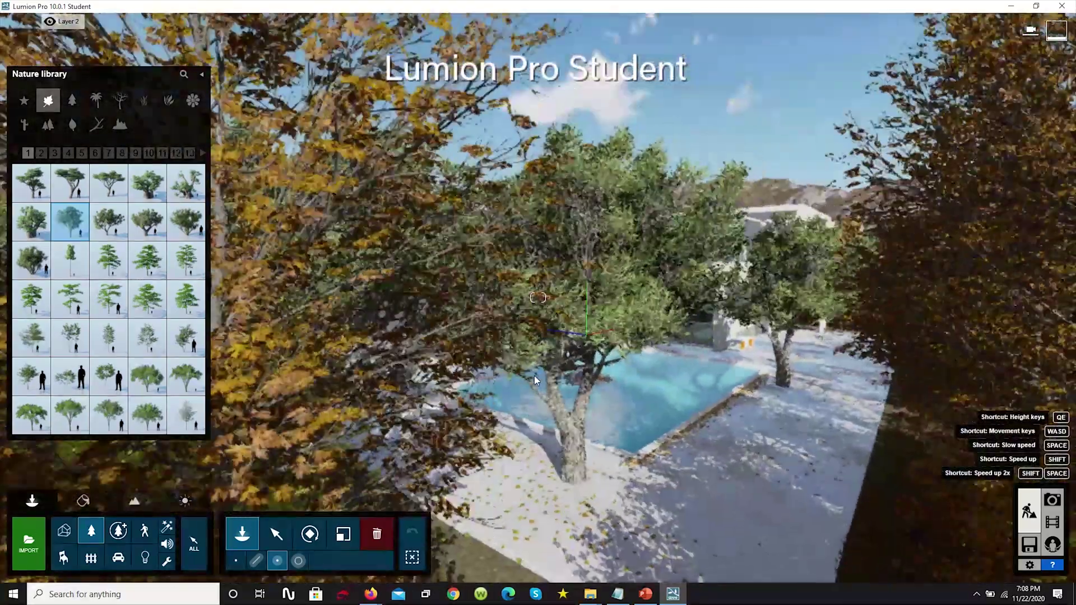
{"action": "scroll", "coordinate": [520, 391], "scroll_direction": "down", "scroll_amount": 5}
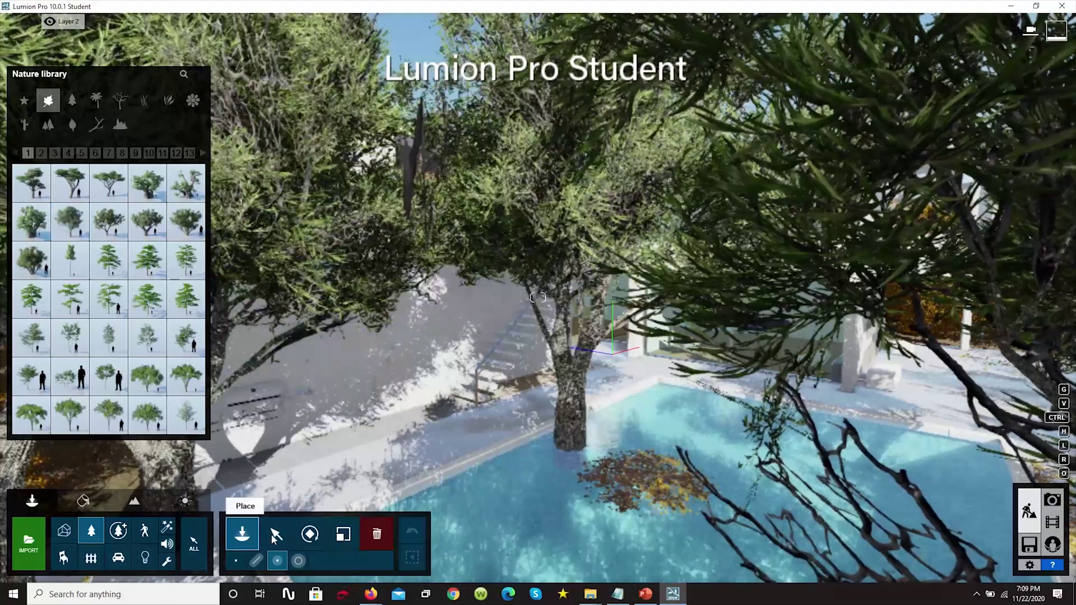
Step: Delete the clustered olive trees around the pool and terrace
{"action": "left_click", "coordinate": [277, 534]}
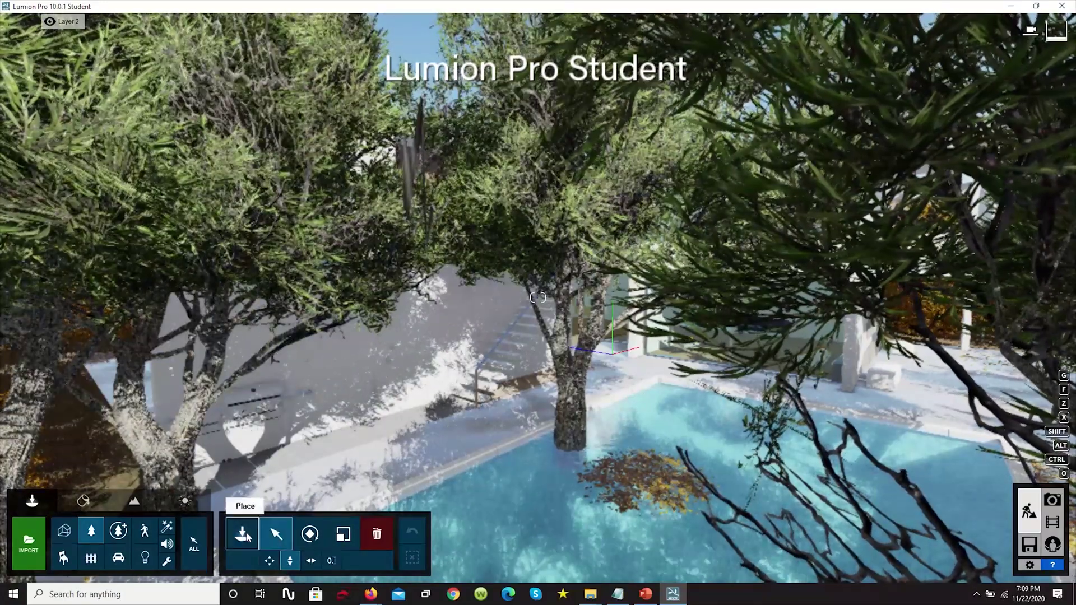
{"action": "left_click", "coordinate": [244, 535]}
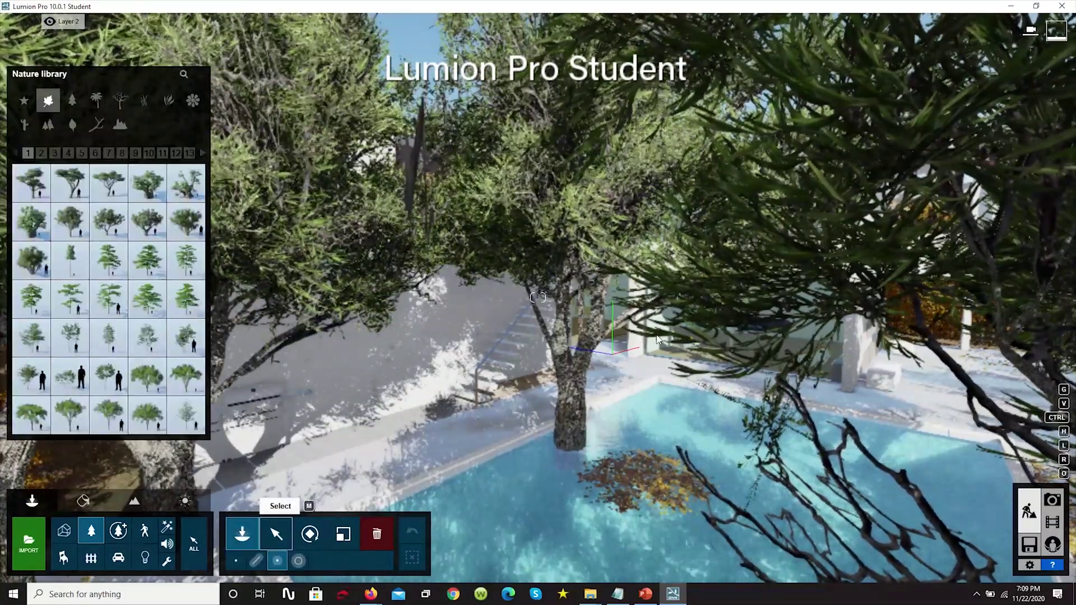
{"action": "key", "text": "w"}
{"action": "key", "text": "s"}
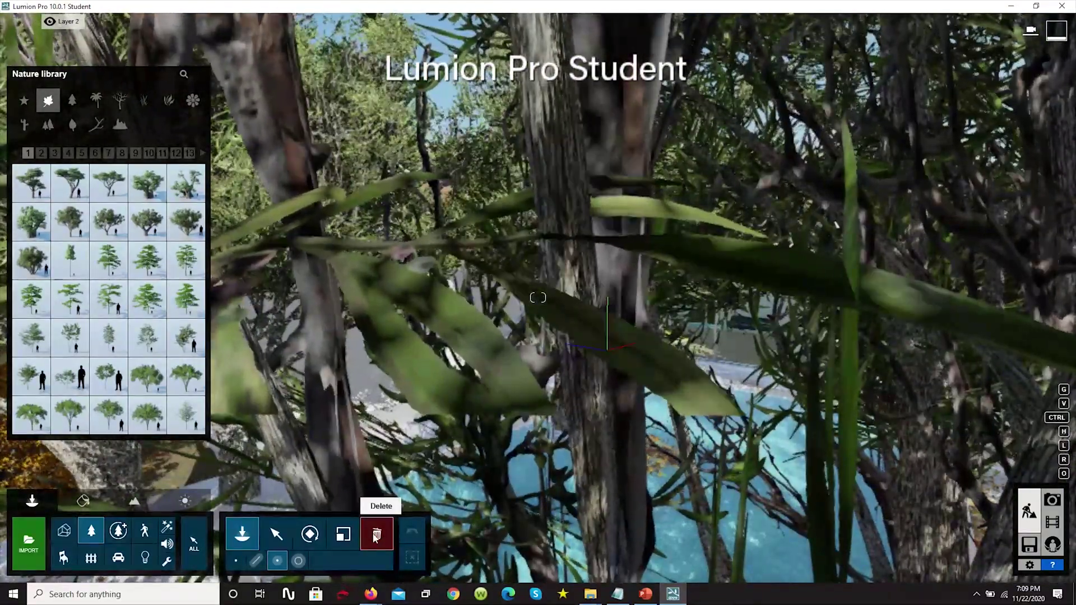
{"action": "left_click", "coordinate": [377, 535]}
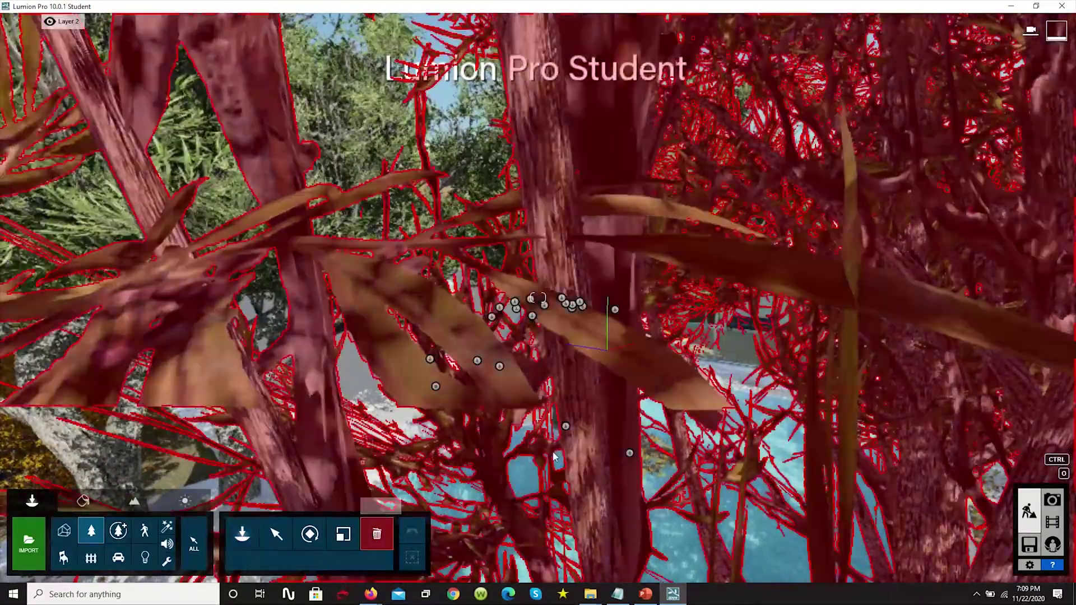
{"action": "key", "text": "s"}
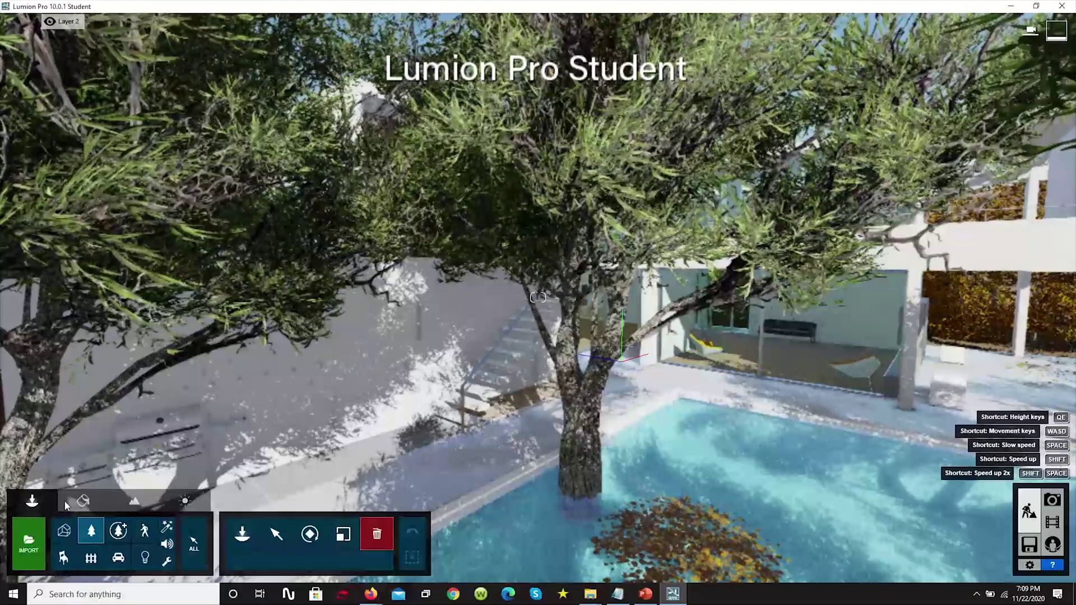
{"action": "left_click", "coordinate": [581, 489]}
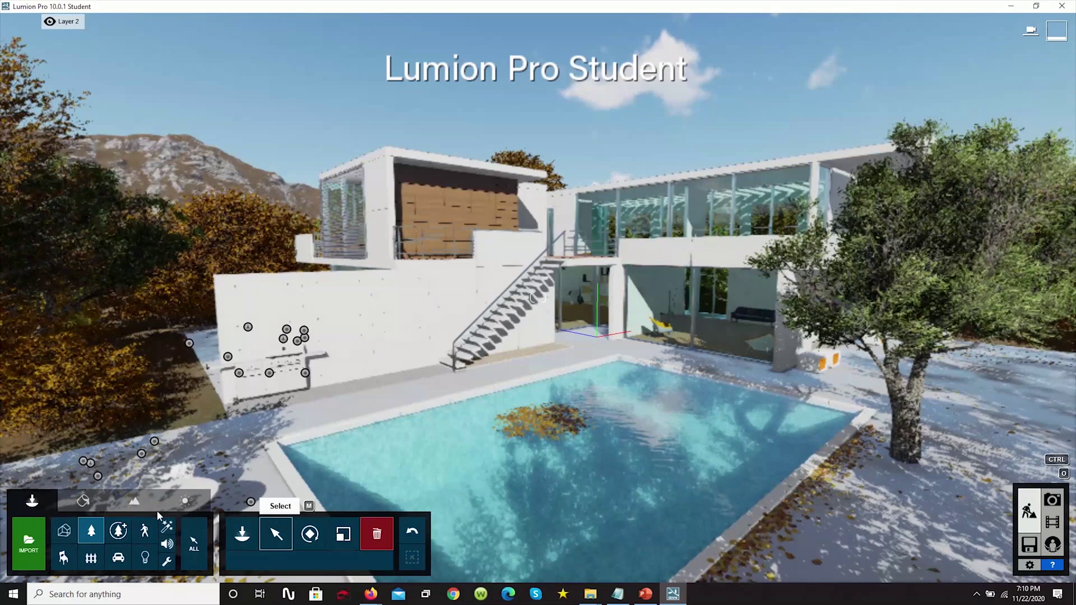
Step: Try paint placement with a lower brush density and its delete mode, and return to build mode
{"action": "left_click", "coordinate": [242, 533]}
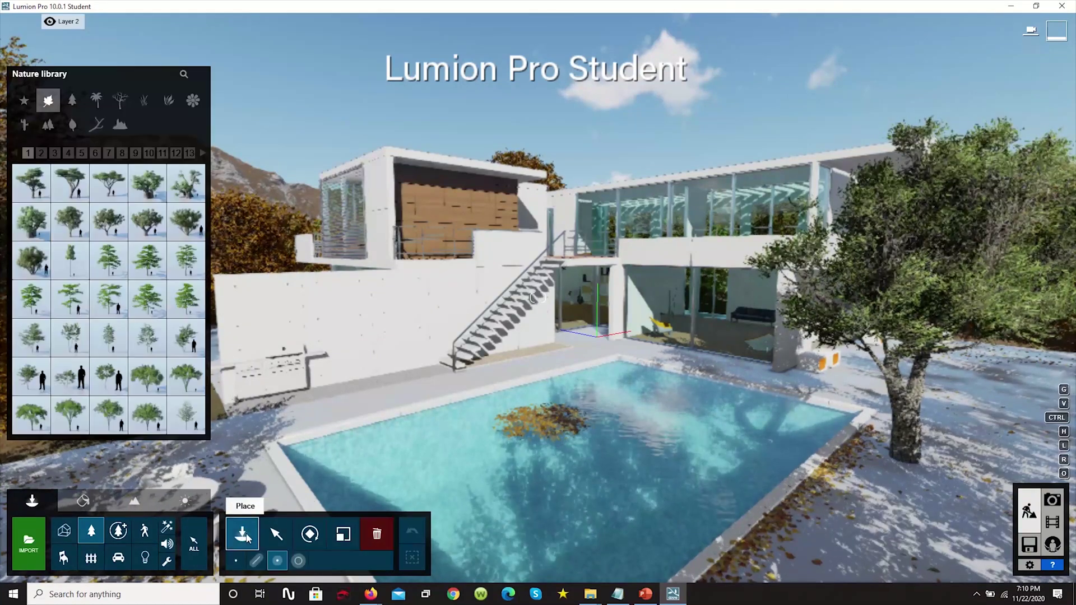
{"action": "left_click", "coordinate": [298, 561]}
{"action": "scroll", "coordinate": [580, 356], "scroll_direction": "up", "scroll_amount": 3}
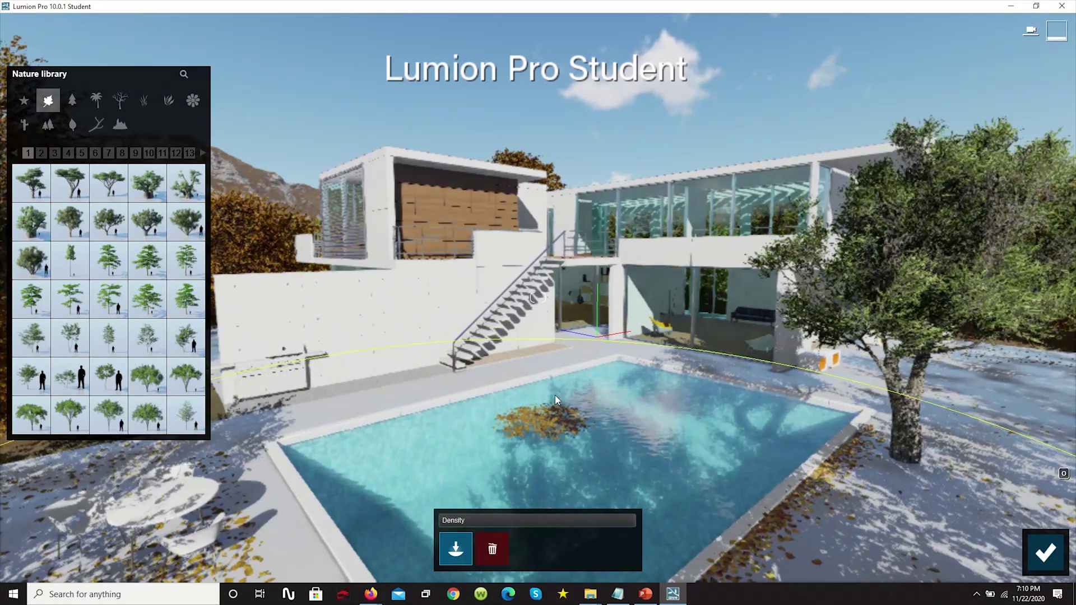
{"action": "mouse_move", "coordinate": [614, 395]}
{"action": "right_mouse_down"}
{"action": "mouse_move", "coordinate": [606, 393]}
{"action": "mouse_move", "coordinate": [674, 553]}
{"action": "right_mouse_up"}
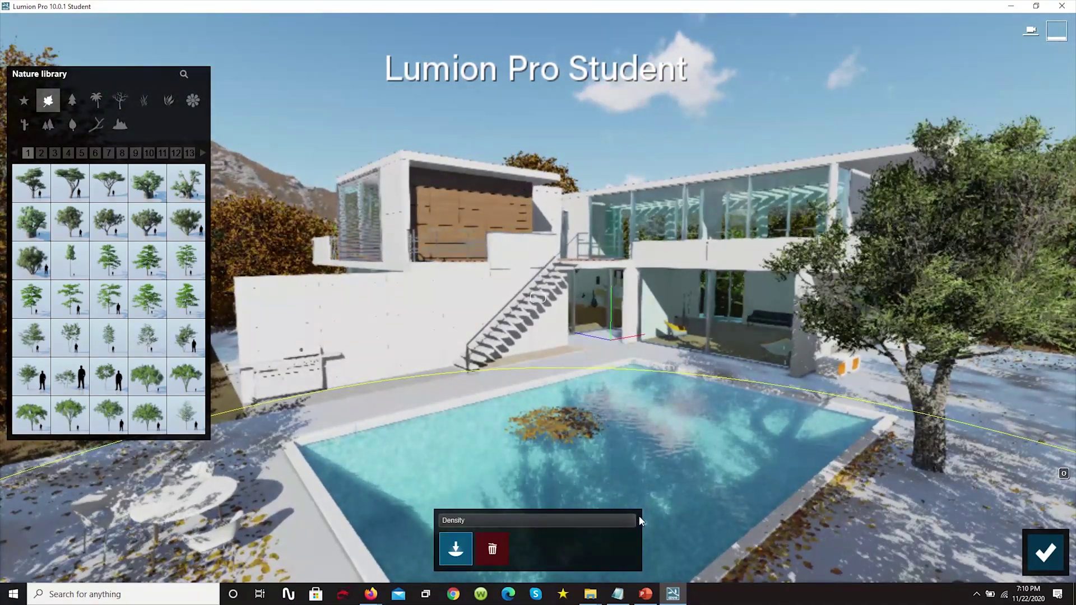
{"action": "mouse_move", "coordinate": [601, 517]}
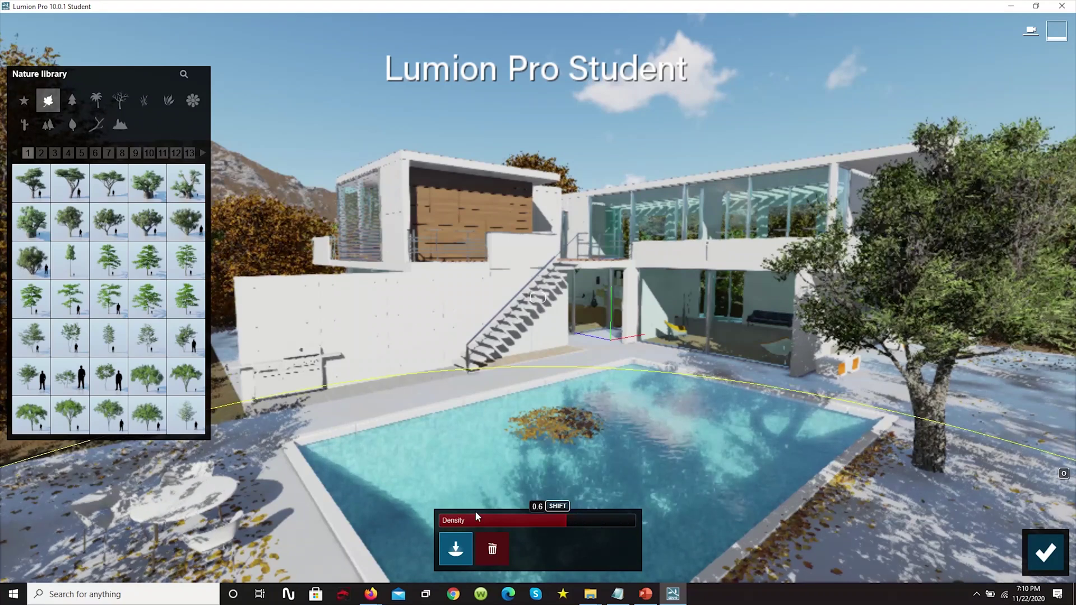
{"action": "left_click_drag", "start_coordinate": [492, 519], "coordinate": [499, 519]}
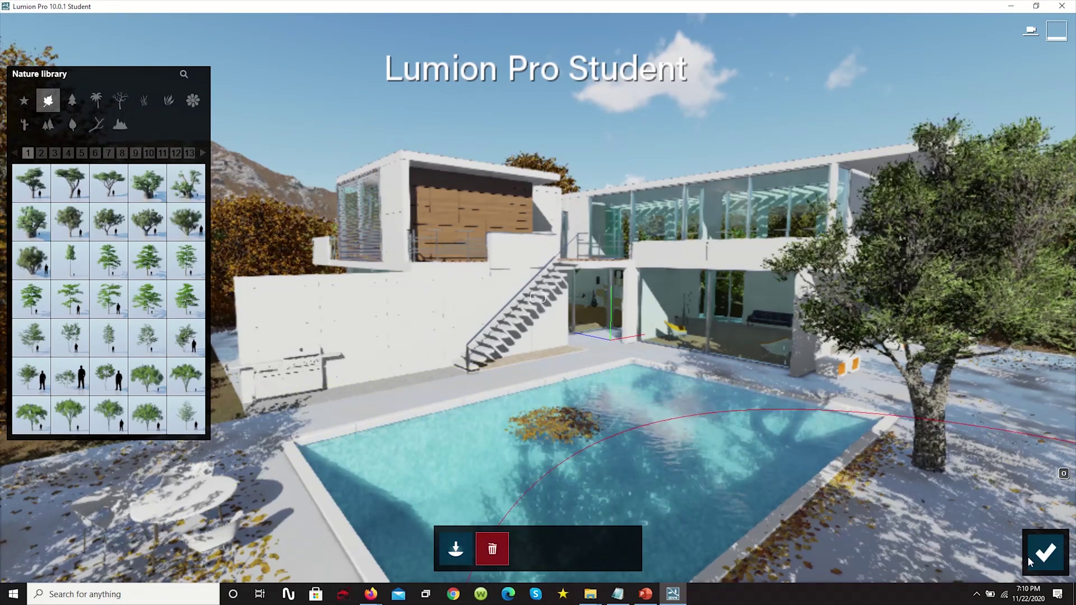
{"action": "left_click", "coordinate": [1046, 553]}
Step: Browse the conifer, leaves, favorites, rocks and forest wood categories of the Nature library and pick the first forest wood item
{"action": "right_click_drag", "start_coordinate": [620, 362], "coordinate": [382, 358]}
{"action": "key", "text": "a"}
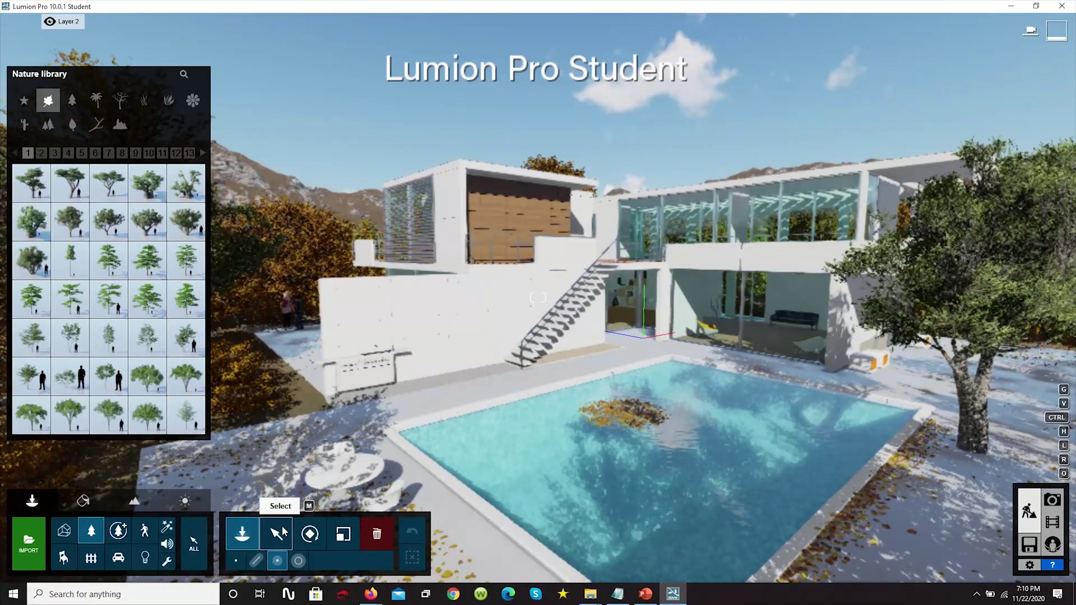
{"action": "left_click", "coordinate": [72, 101]}
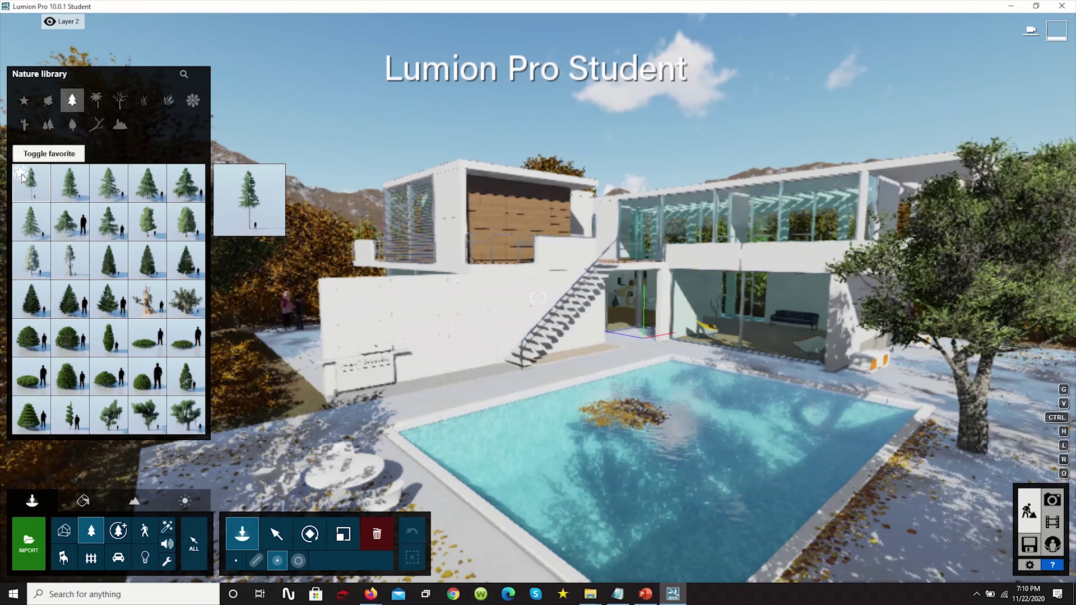
{"action": "left_click", "coordinate": [102, 122]}
{"action": "left_click", "coordinate": [120, 126]}
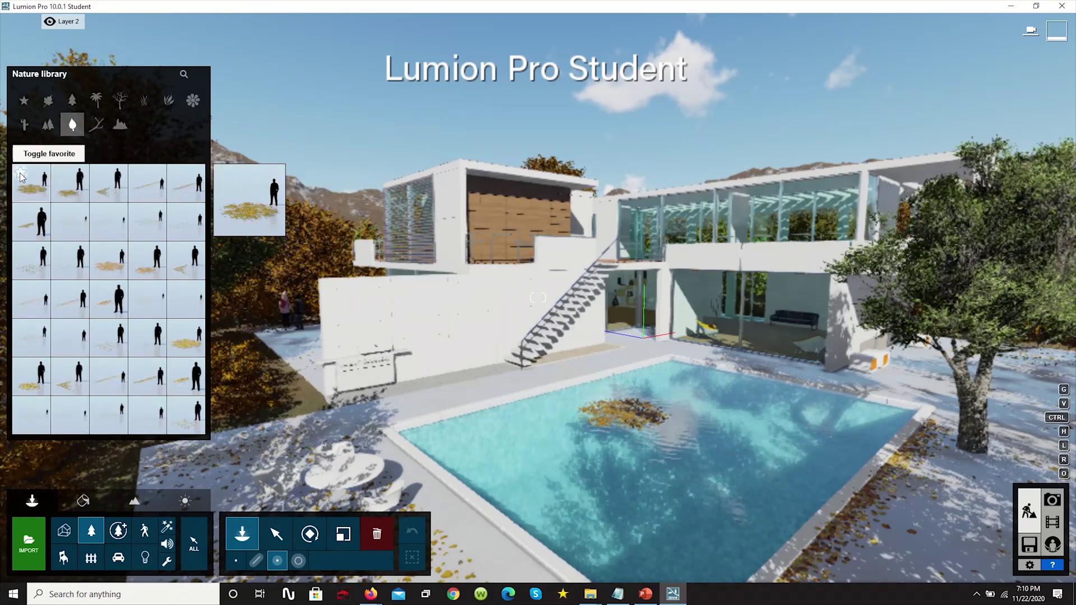
{"action": "left_click", "coordinate": [26, 104]}
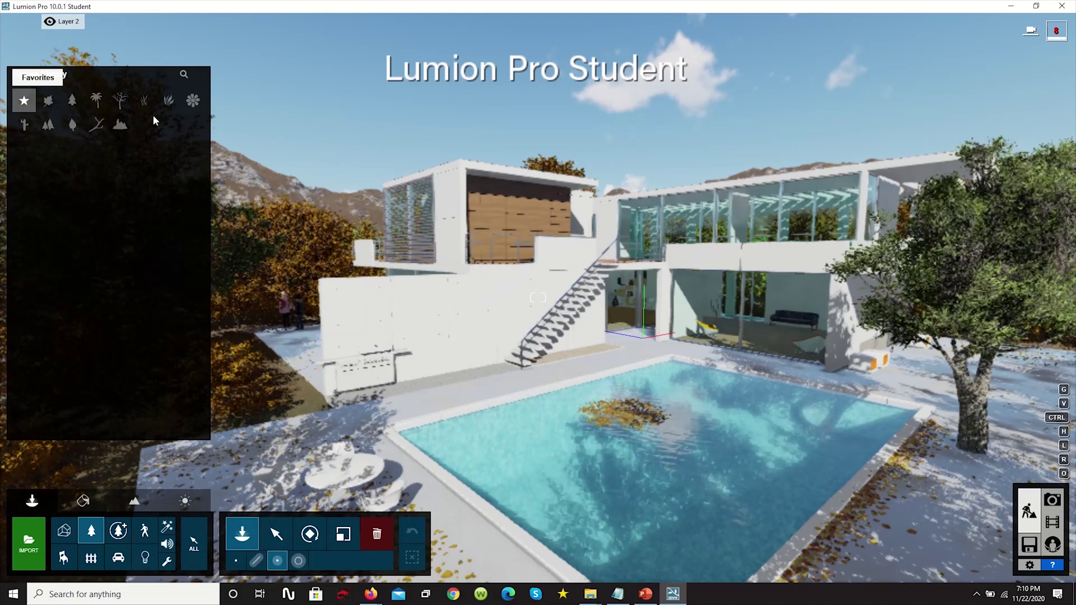
{"action": "left_click", "coordinate": [121, 125]}
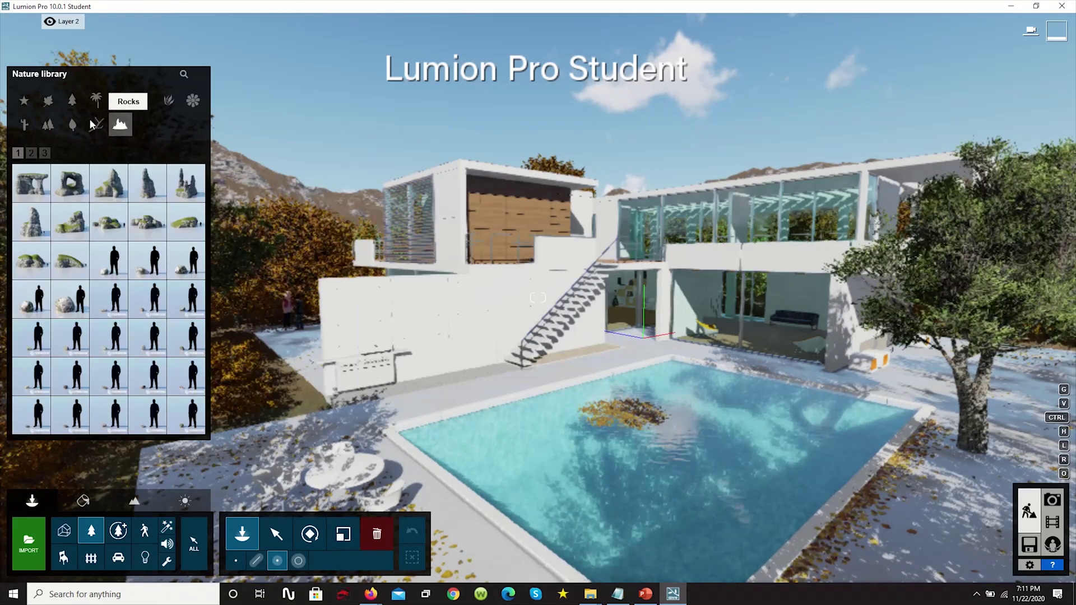
{"action": "left_click", "coordinate": [96, 125]}
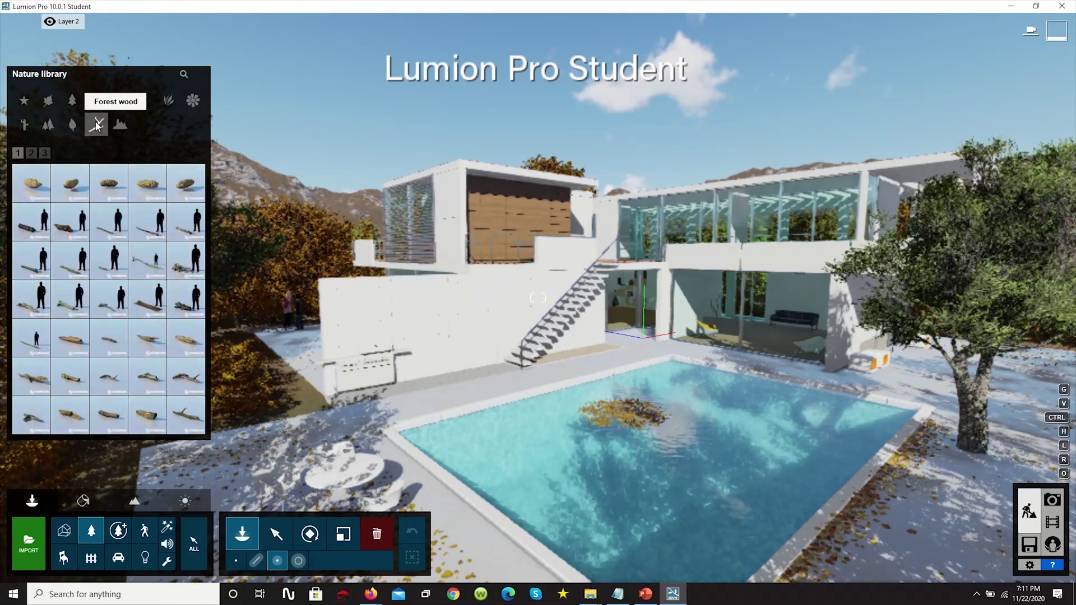
{"action": "left_click", "coordinate": [35, 187]}
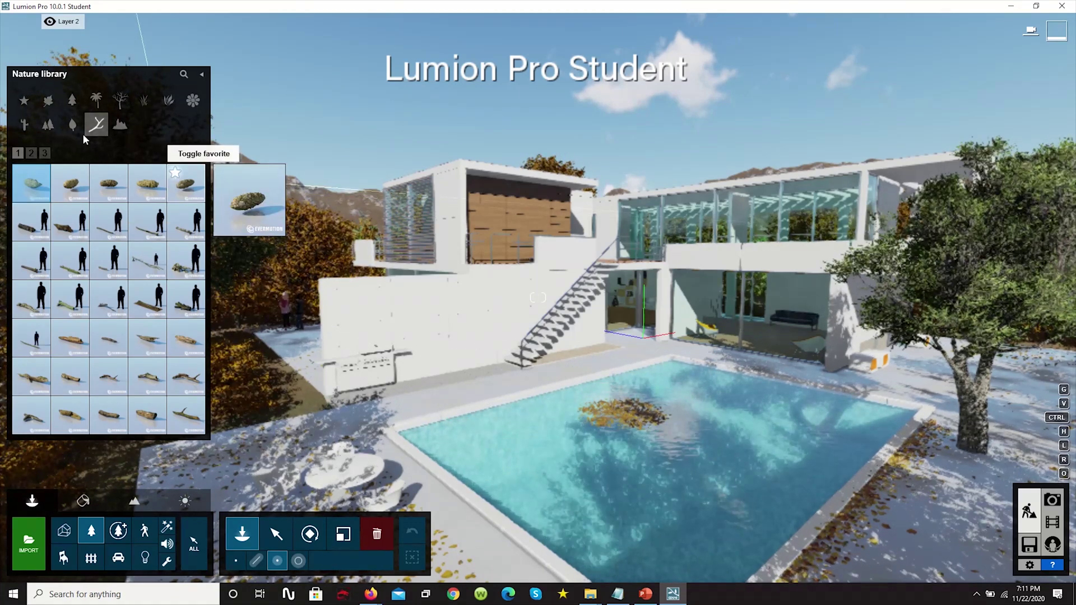
Step: Pick a large boulder from the rocks category and preview it as a cluster around the pool
{"action": "left_click", "coordinate": [120, 124]}
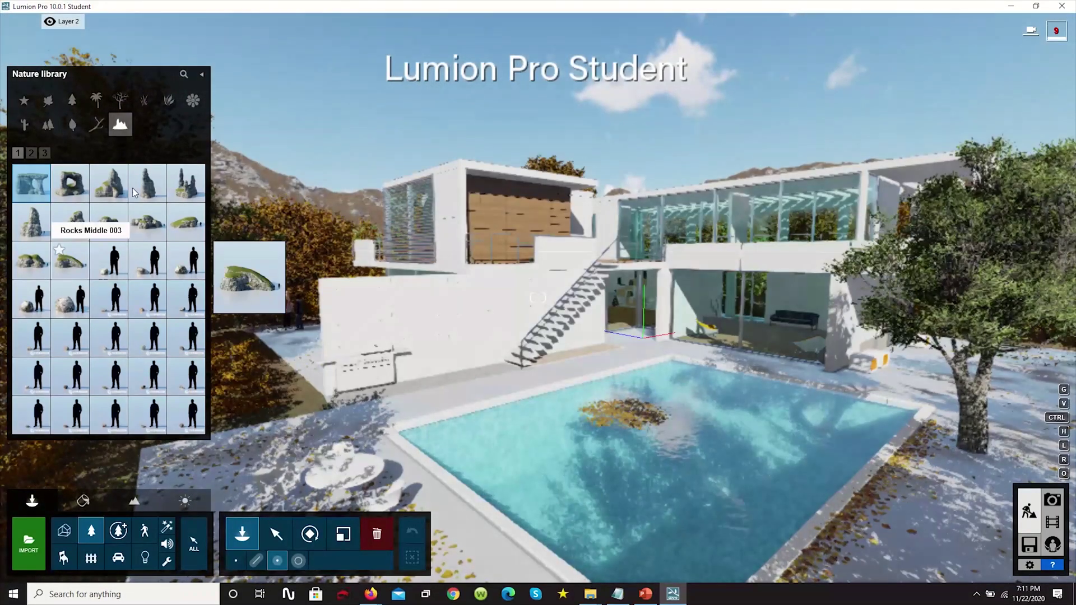
{"action": "left_click", "coordinate": [70, 299]}
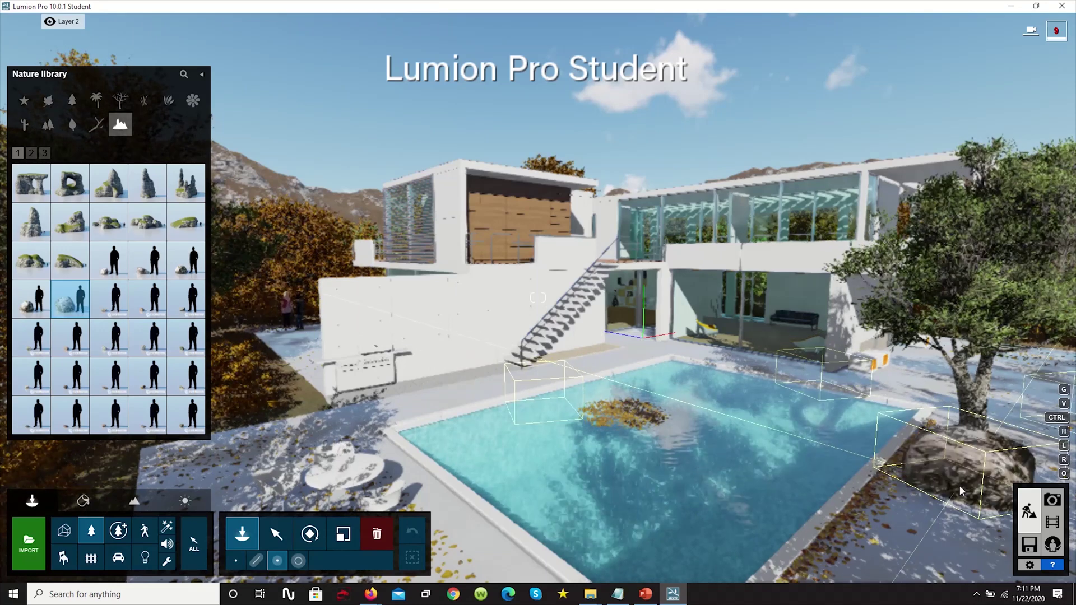
{"action": "left_click", "coordinate": [961, 491]}
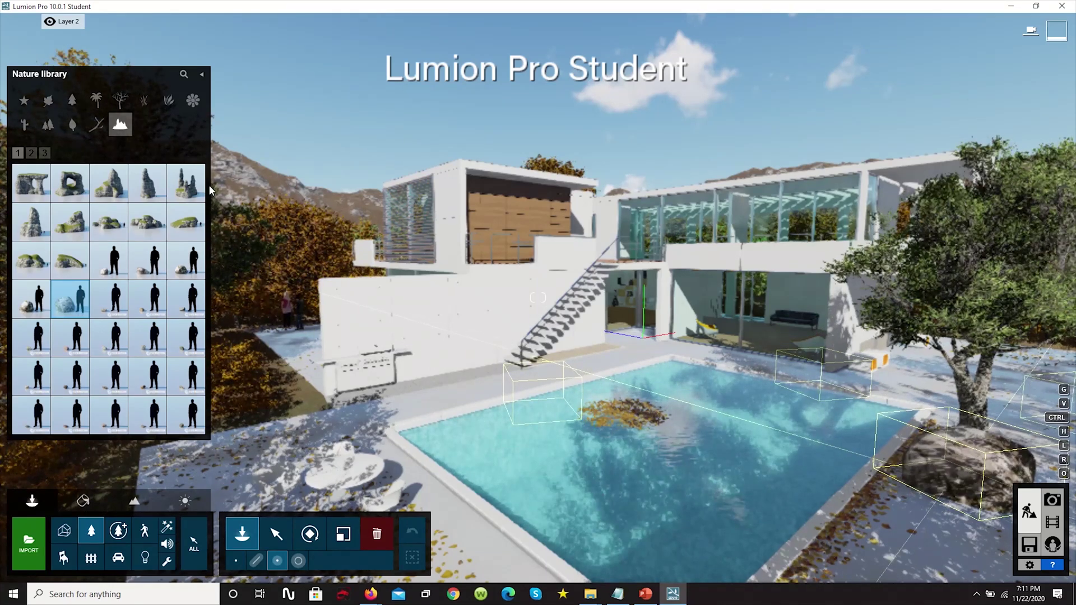
Step: Browse all pages of the forest wood category and preview PunkWood 017 as a cluster over the pool
{"action": "left_click", "coordinate": [97, 125]}
{"action": "left_click", "coordinate": [31, 154]}
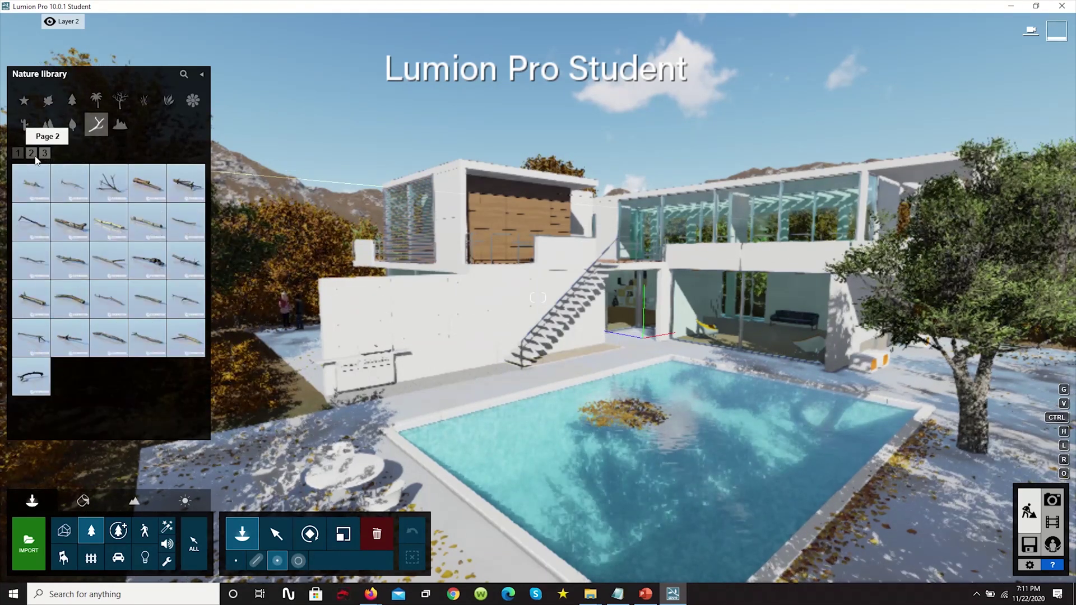
{"action": "left_click", "coordinate": [47, 156]}
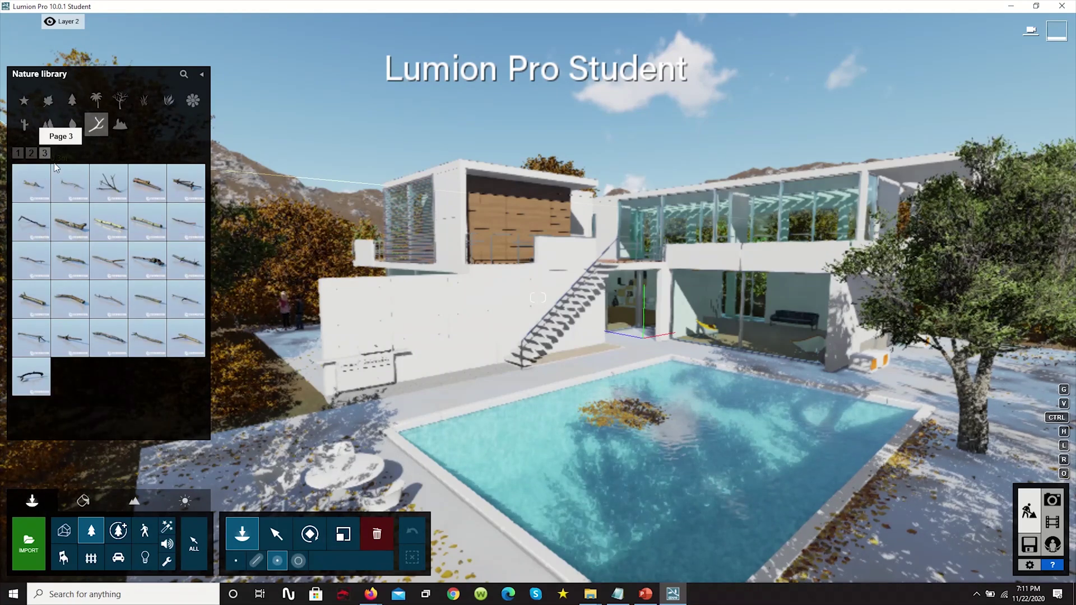
{"action": "left_click", "coordinate": [31, 154]}
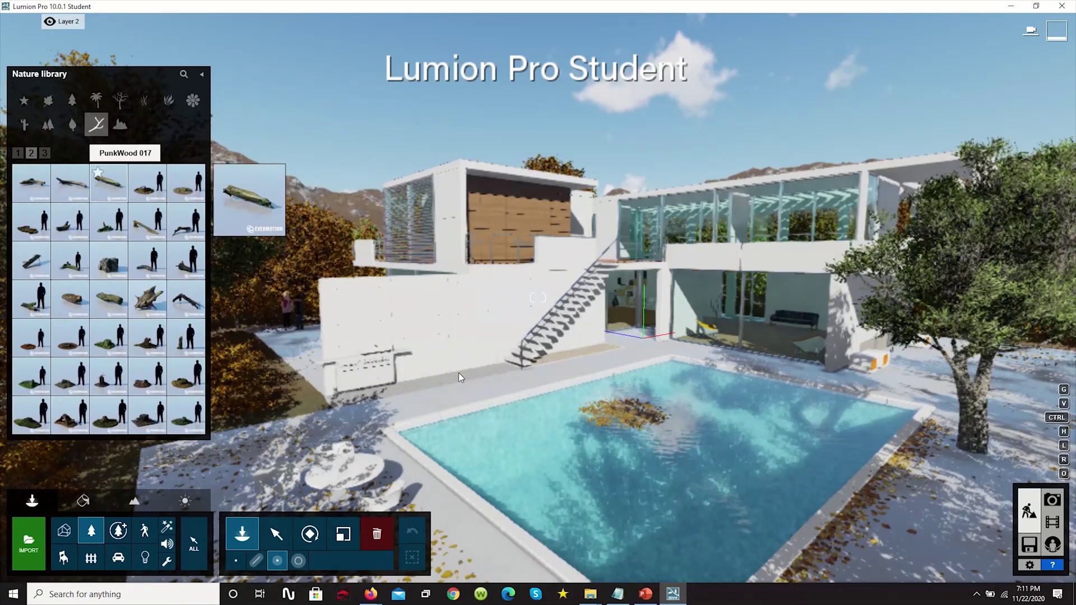
{"action": "left_click", "coordinate": [508, 438], "text": "ctrl"}
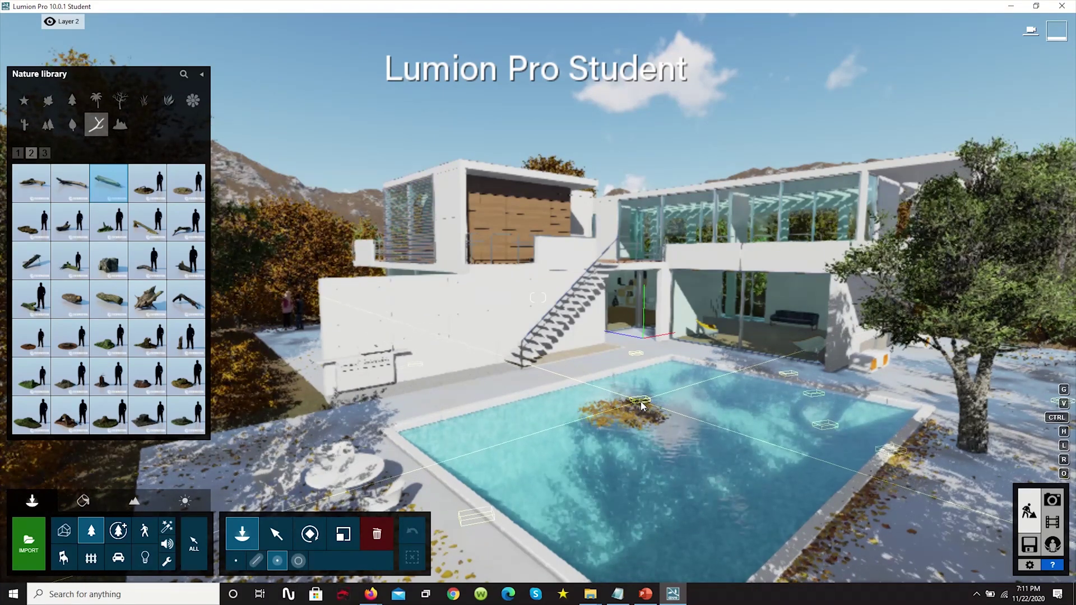
Step: Browse the fine-detail nature trees and plants, previewing the first conifer on the terrace beside the pool
{"action": "left_click", "coordinate": [45, 103]}
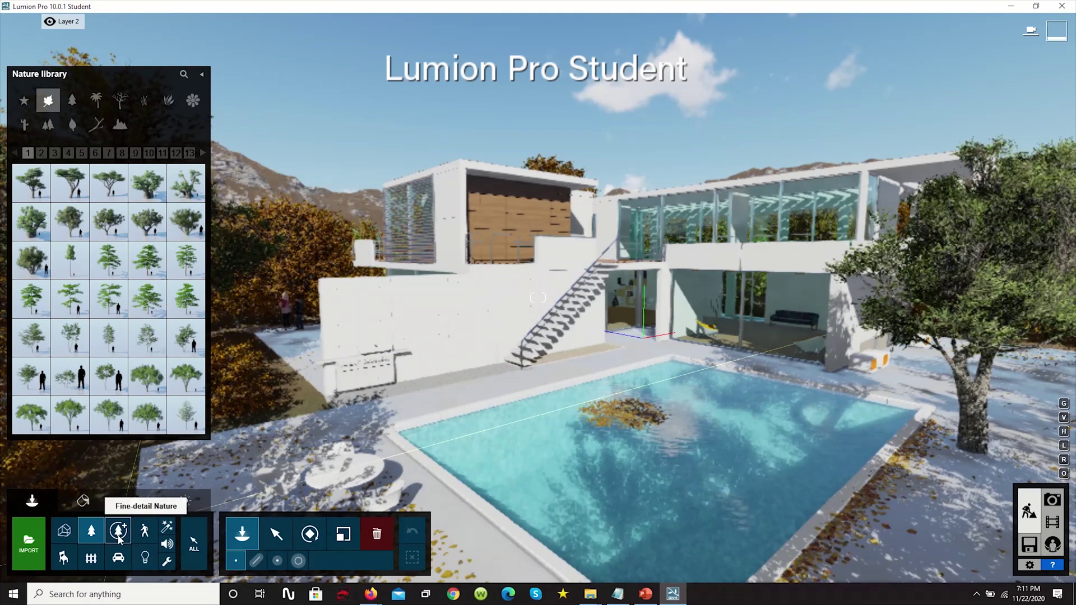
{"action": "left_click", "coordinate": [118, 536]}
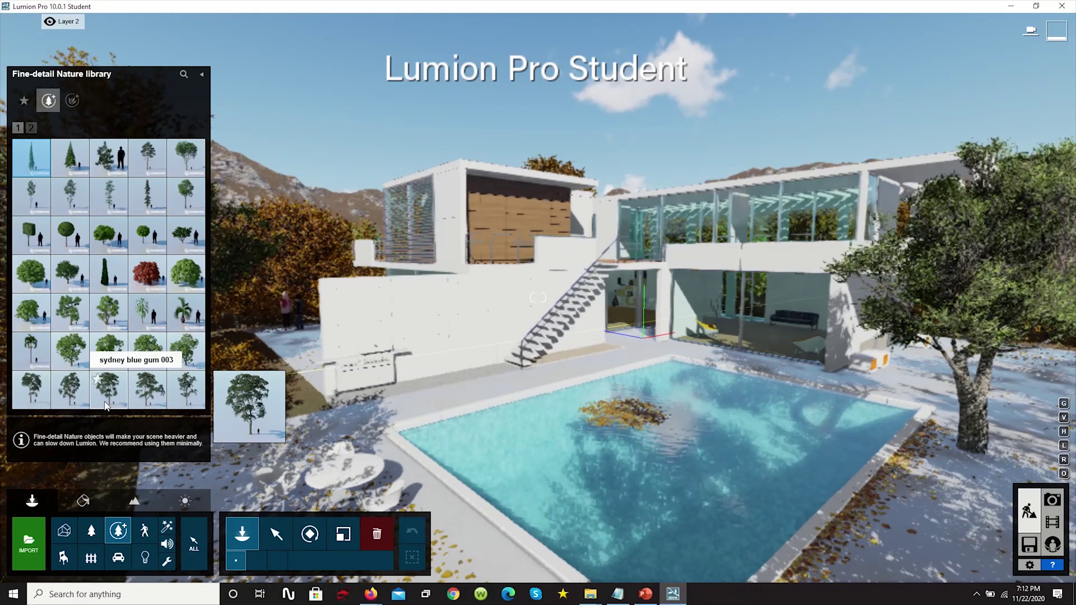
{"action": "left_click", "coordinate": [515, 374]}
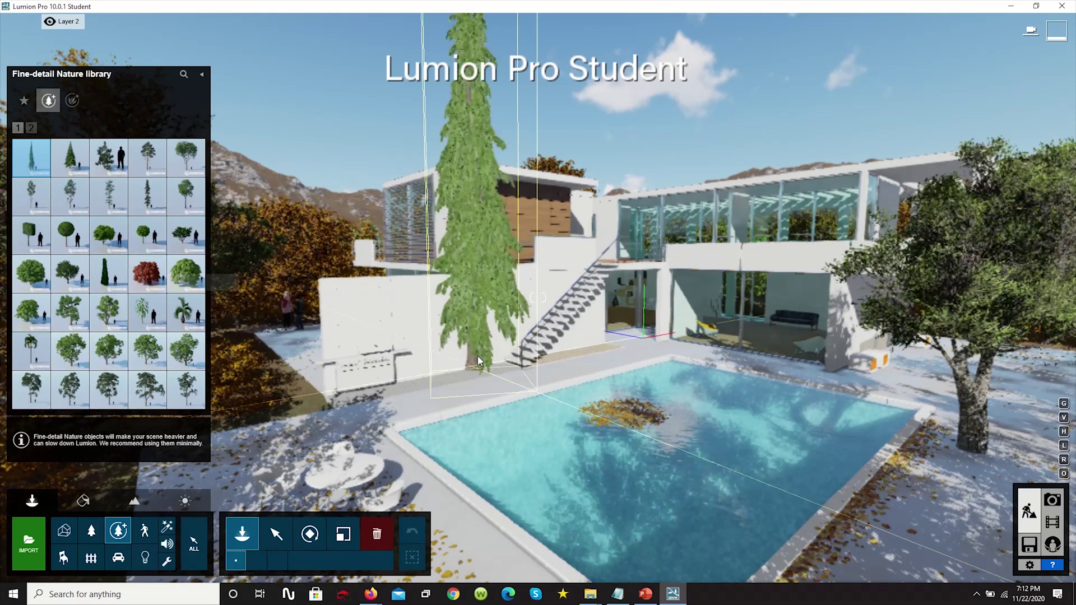
{"action": "left_click_drag", "start_coordinate": [507, 394], "coordinate": [110, 116]}
{"action": "left_click", "coordinate": [72, 100]}
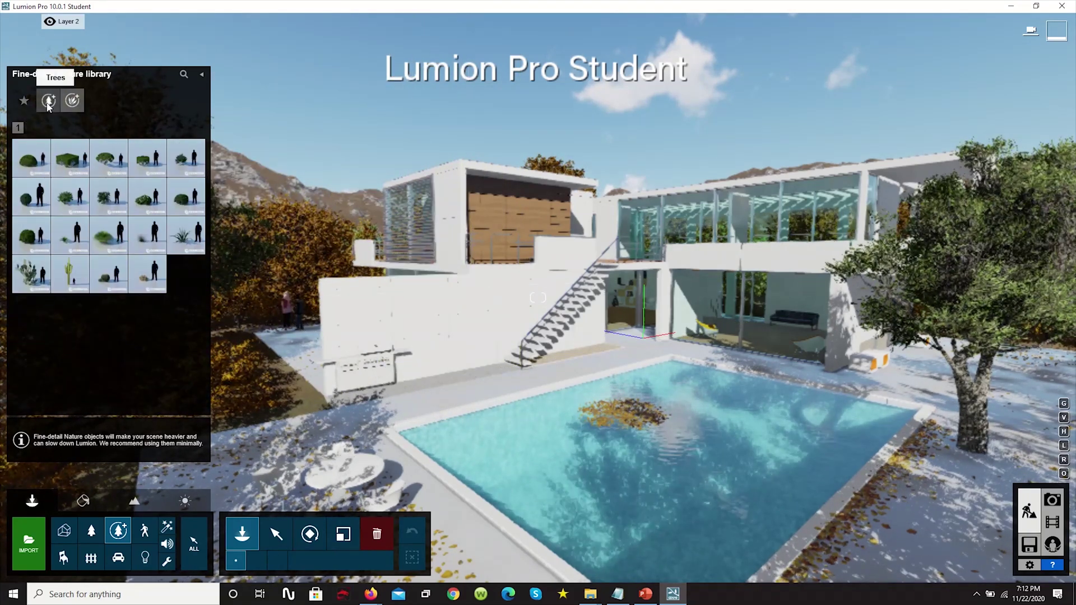
Step: Place a swimming man from page 3 of the men's character category in the pool
{"action": "left_click", "coordinate": [147, 531]}
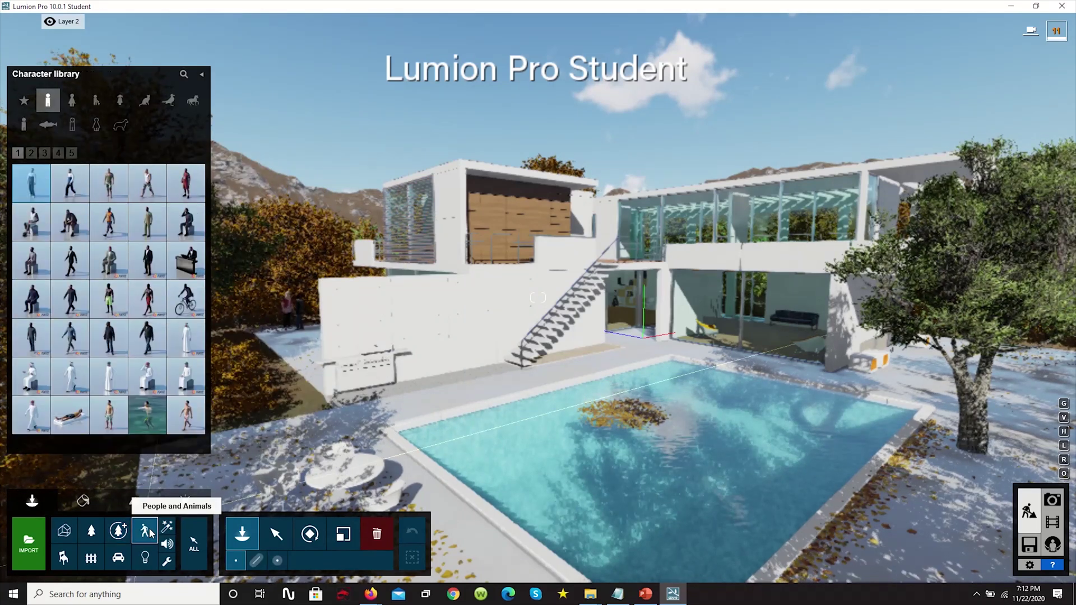
{"action": "left_click", "coordinate": [131, 283]}
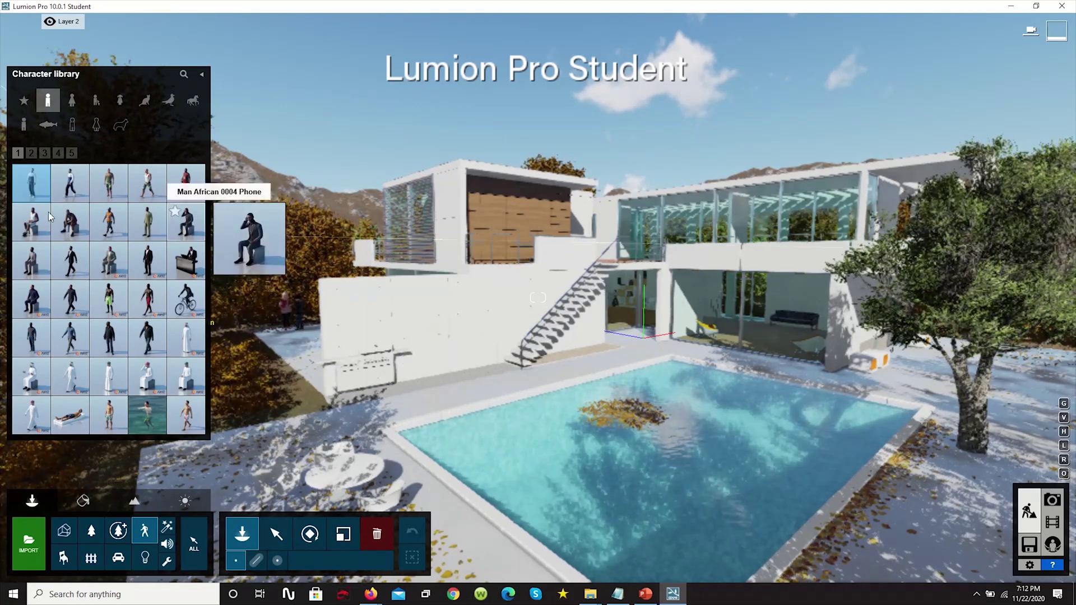
{"action": "left_click", "coordinate": [31, 153]}
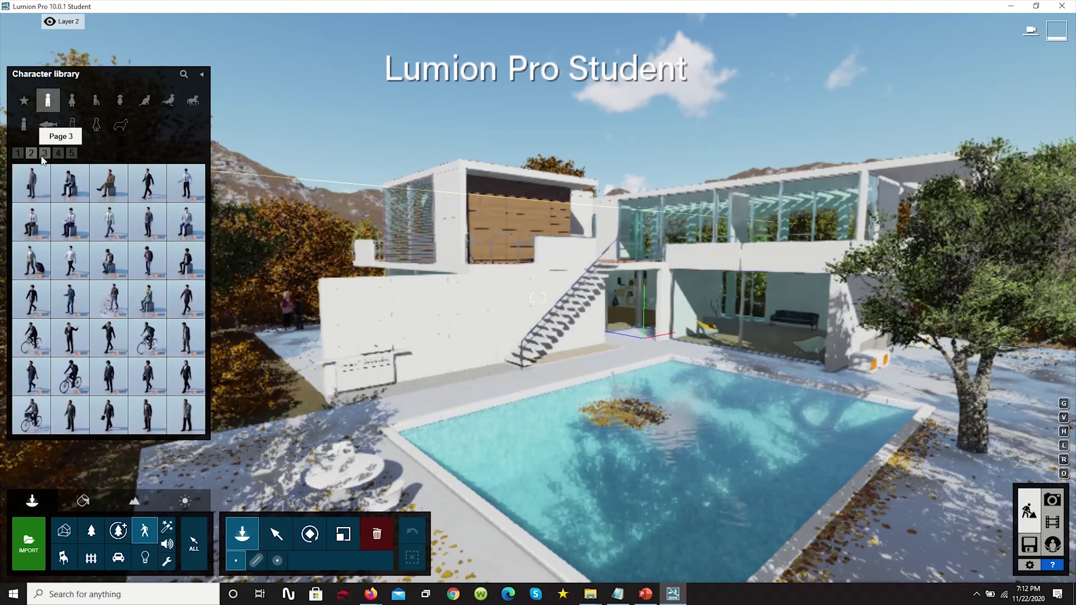
{"action": "left_click", "coordinate": [44, 153]}
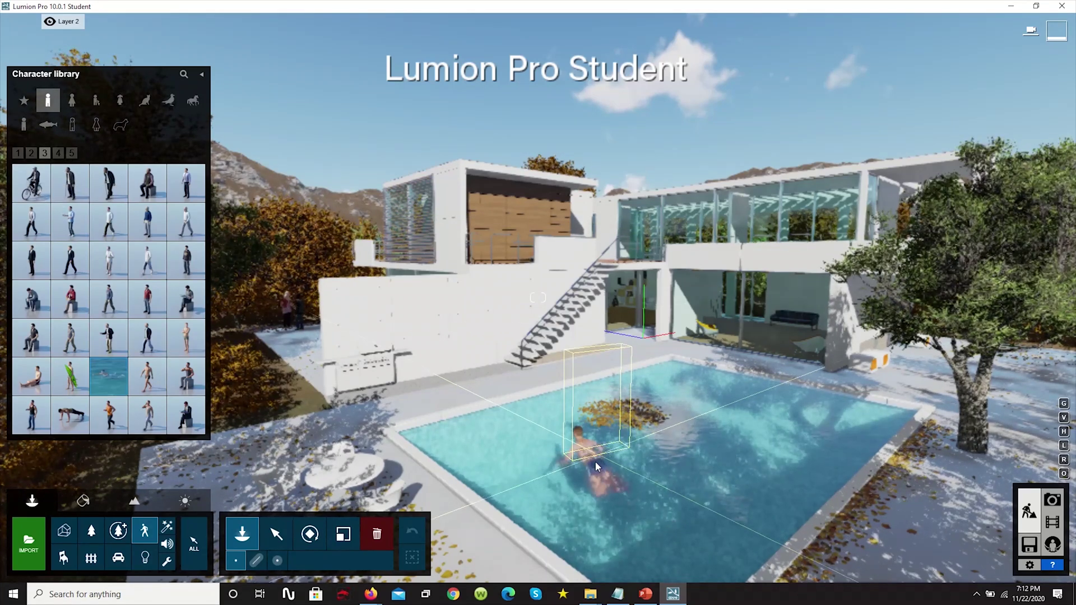
{"action": "left_click", "coordinate": [537, 450]}
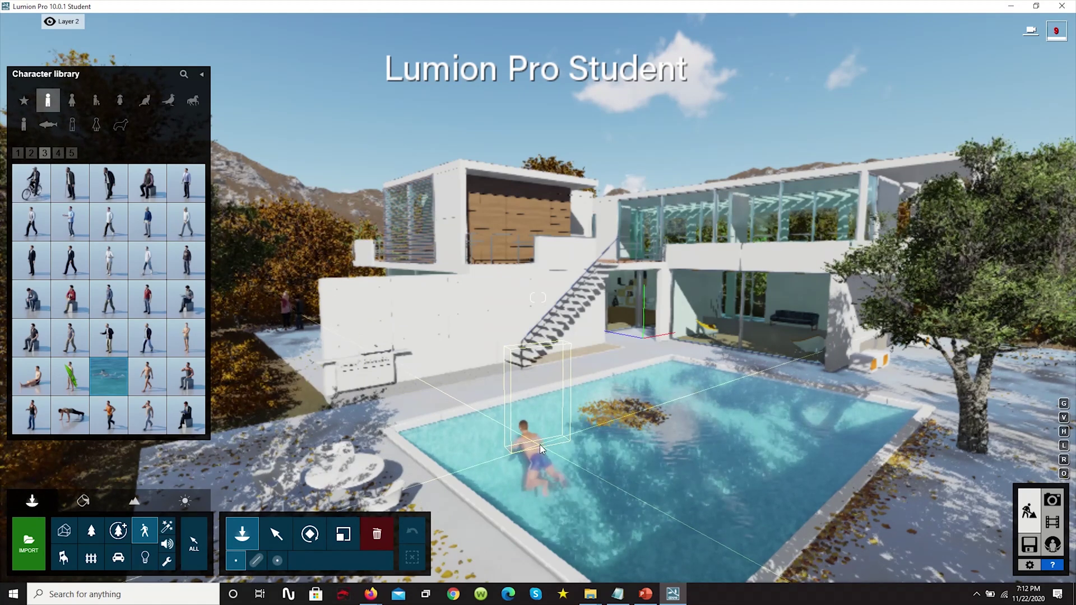
{"action": "left_click", "coordinate": [540, 445]}
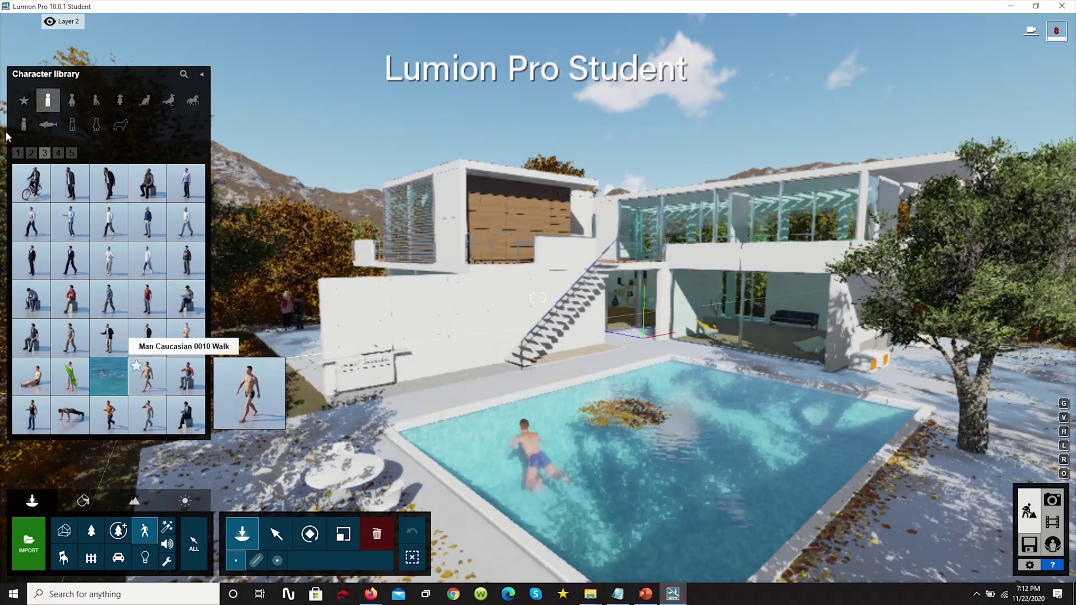
Step: Place a walking character from the women's category on the terrace behind the pool
{"action": "left_click", "coordinate": [58, 153]}
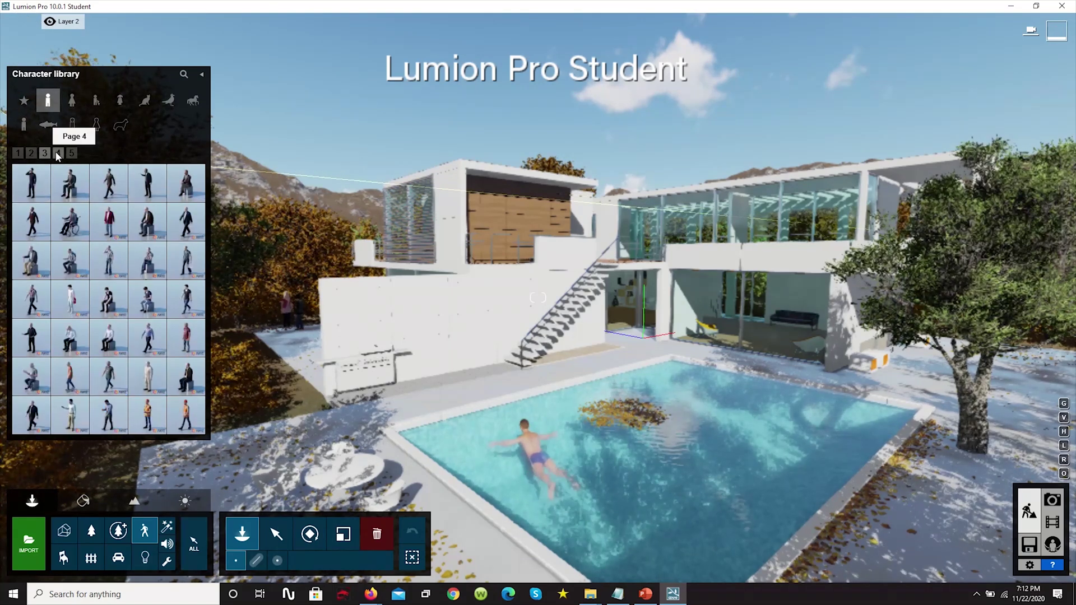
{"action": "left_click", "coordinate": [71, 102]}
{"action": "left_click", "coordinate": [109, 260]}
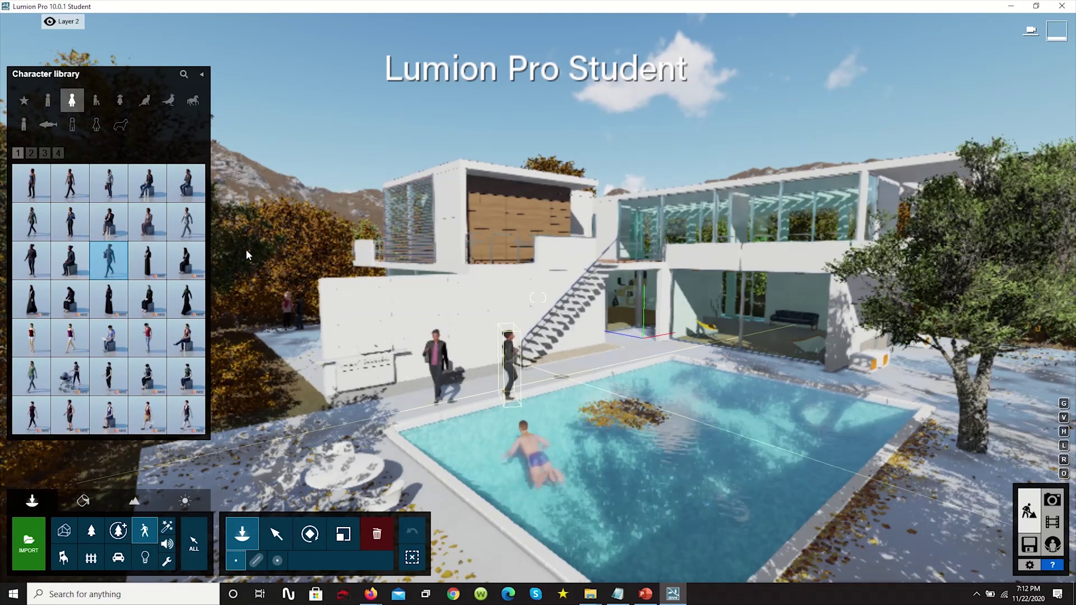
Step: Browse the boys and animal categories of the Character library and open the 2D people category
{"action": "left_click", "coordinate": [100, 101]}
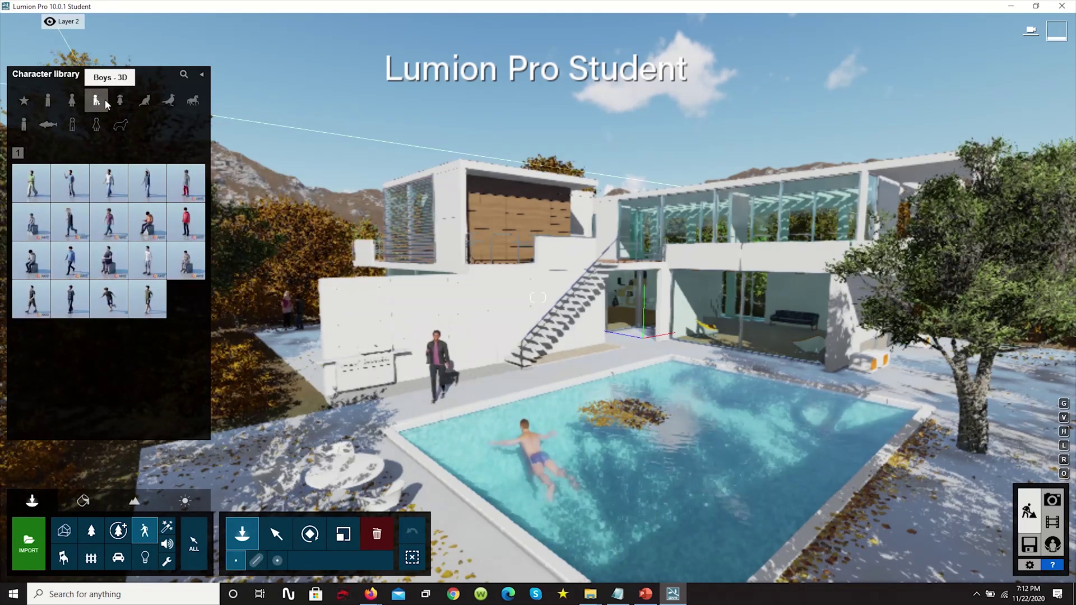
{"action": "left_click", "coordinate": [147, 101]}
{"action": "left_click", "coordinate": [193, 101]}
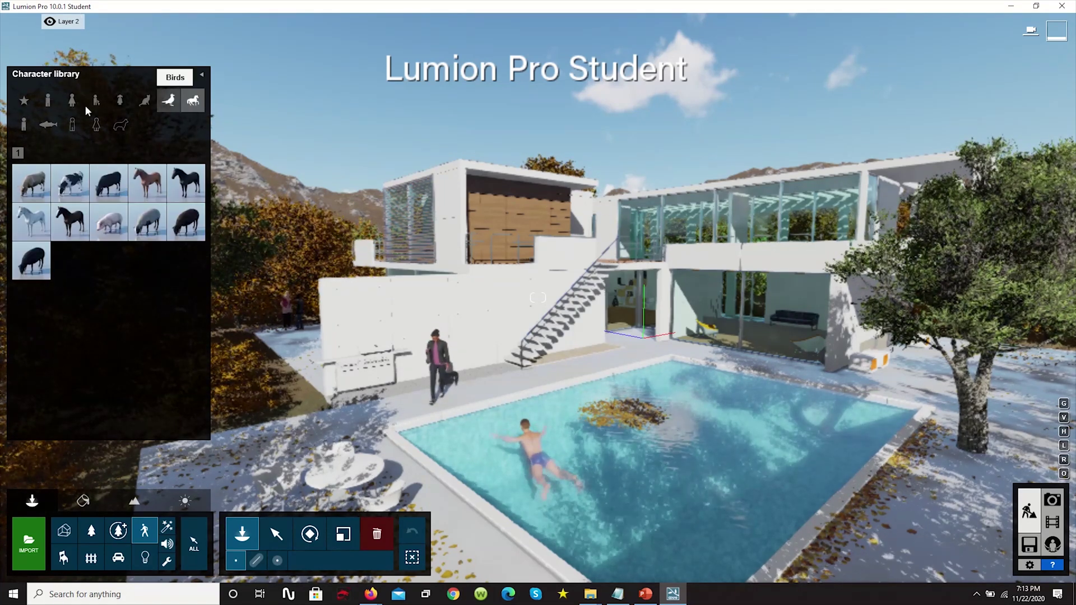
{"action": "left_click", "coordinate": [24, 124]}
Step: Try placing another walking person on the pool beside the swimmer, and delete that figure
{"action": "mouse_move", "coordinate": [35, 178]}
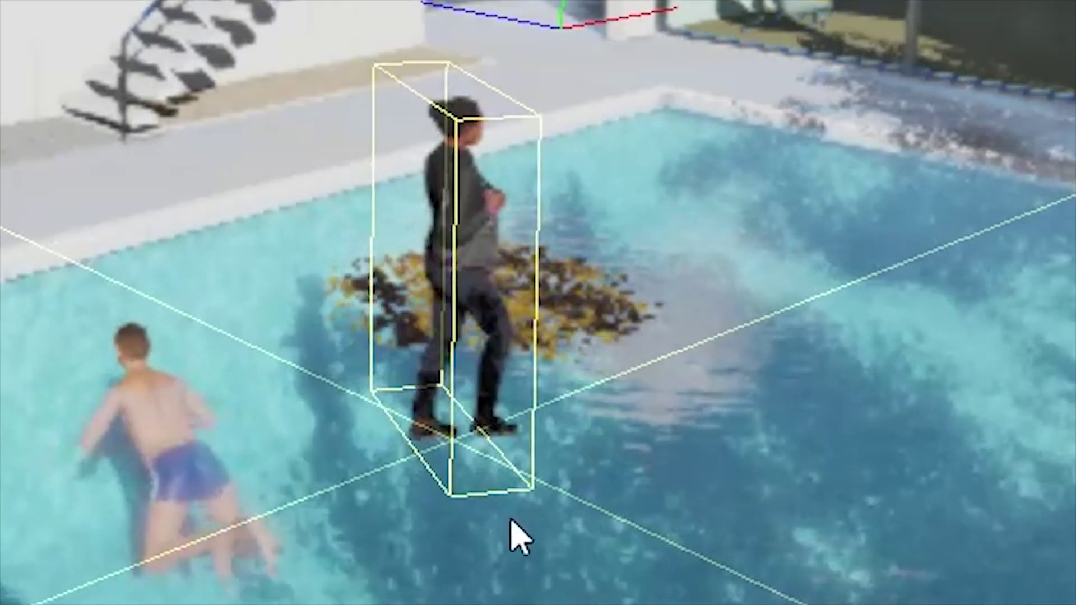
{"action": "left_click", "coordinate": [512, 524]}
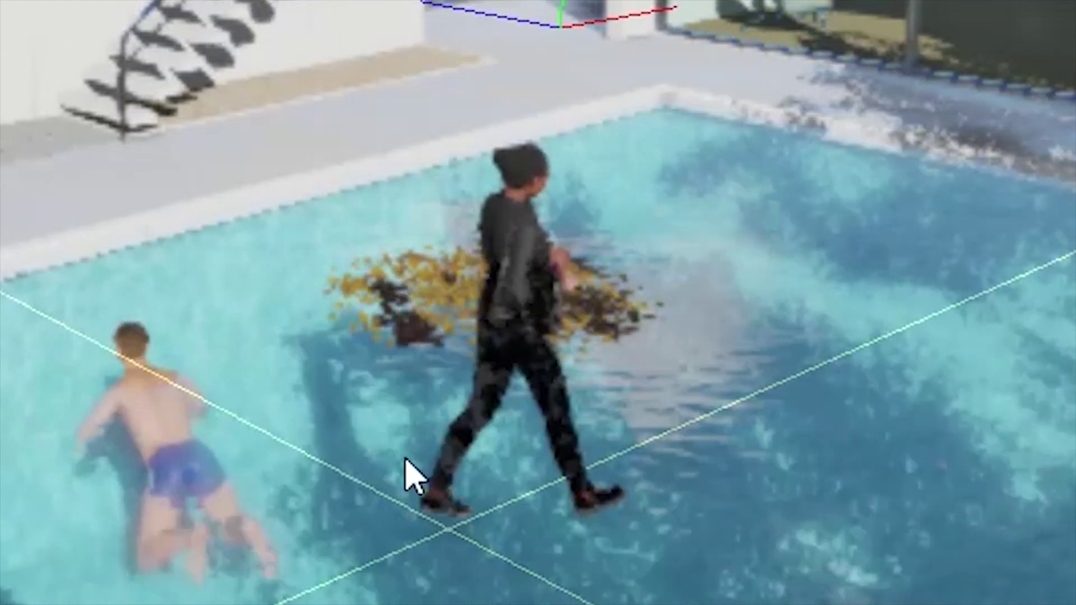
{"action": "left_click", "coordinate": [377, 534]}
{"action": "left_click", "coordinate": [628, 474]}
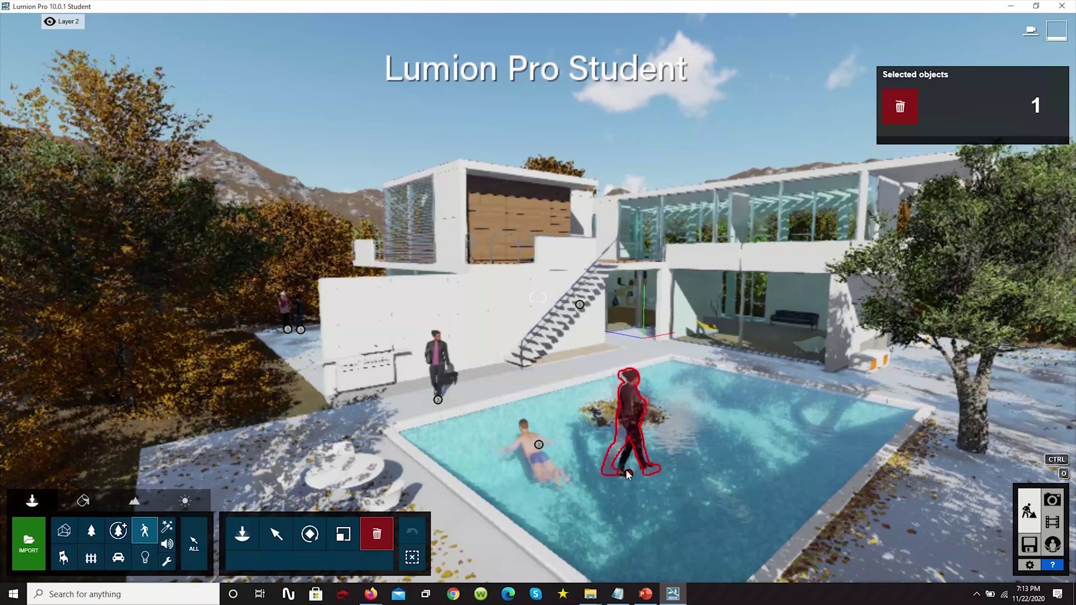
{"action": "key", "text": "Delete"}
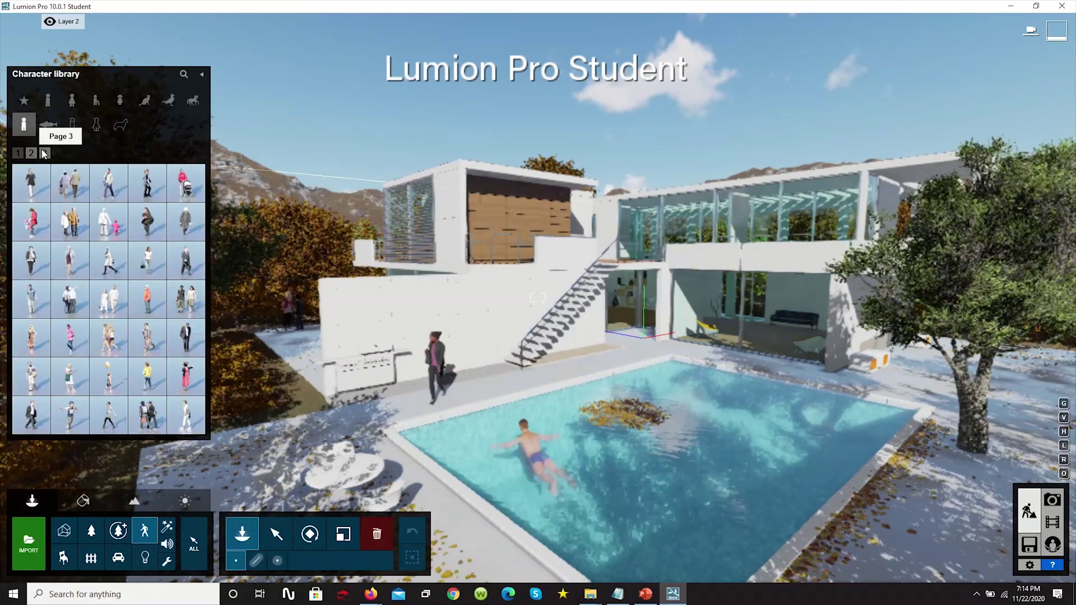
Step: Inspect the 2D people on page 3 of the Character library and open the male silhouettes category
{"action": "left_click", "coordinate": [45, 153]}
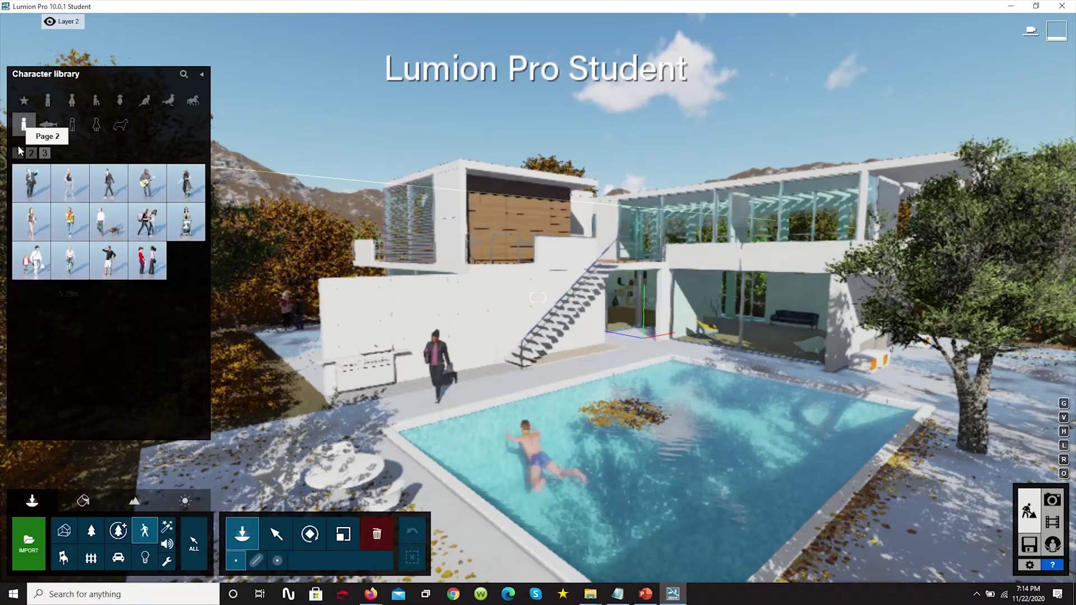
{"action": "mouse_move", "coordinate": [150, 267]}
{"action": "mouse_move", "coordinate": [113, 261]}
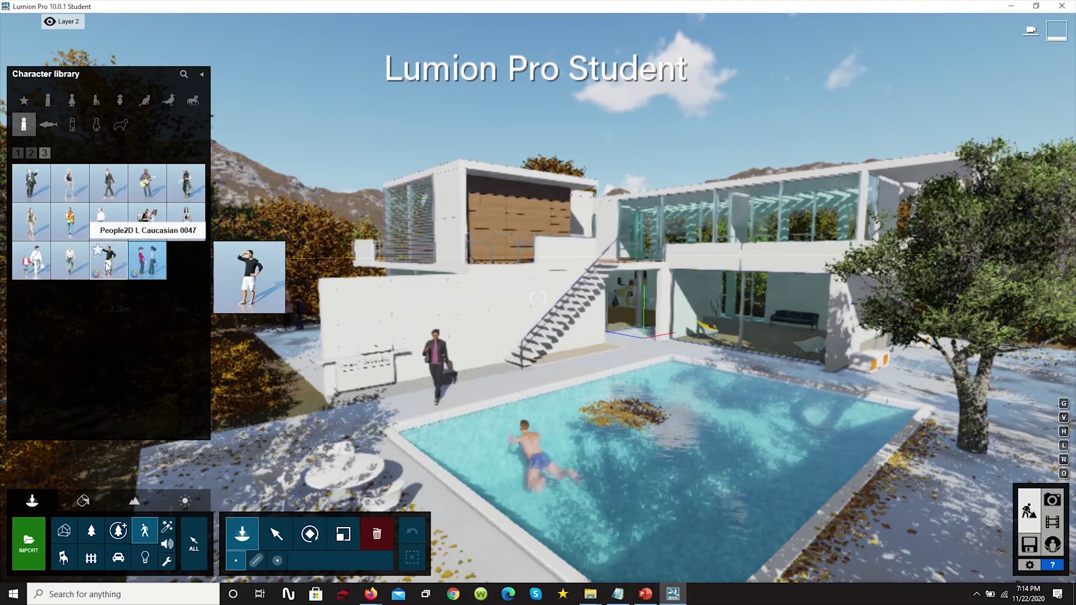
{"action": "mouse_move", "coordinate": [58, 268]}
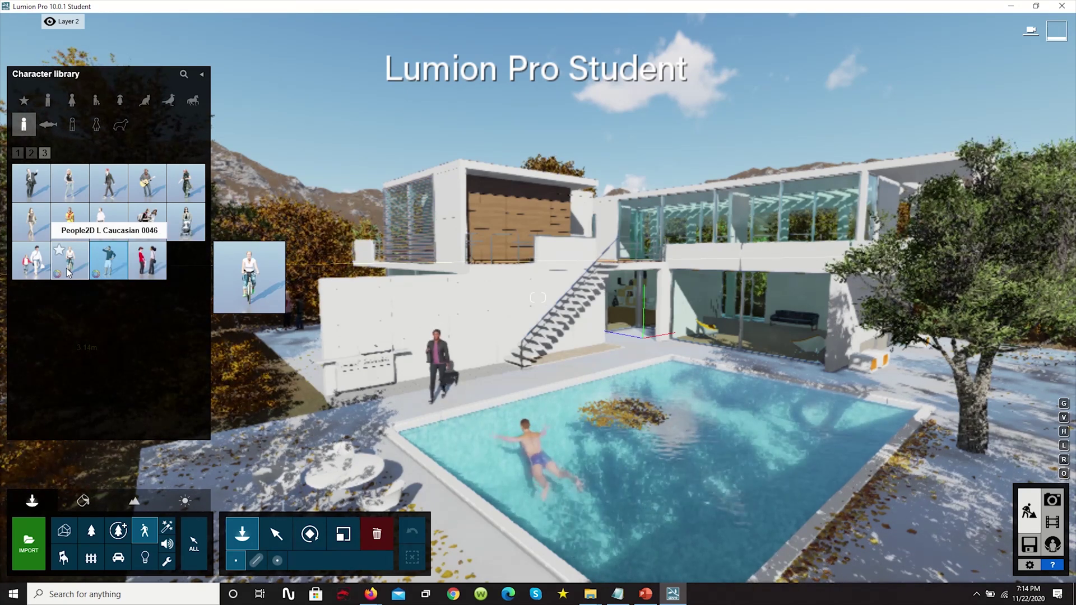
{"action": "left_click", "coordinate": [72, 124]}
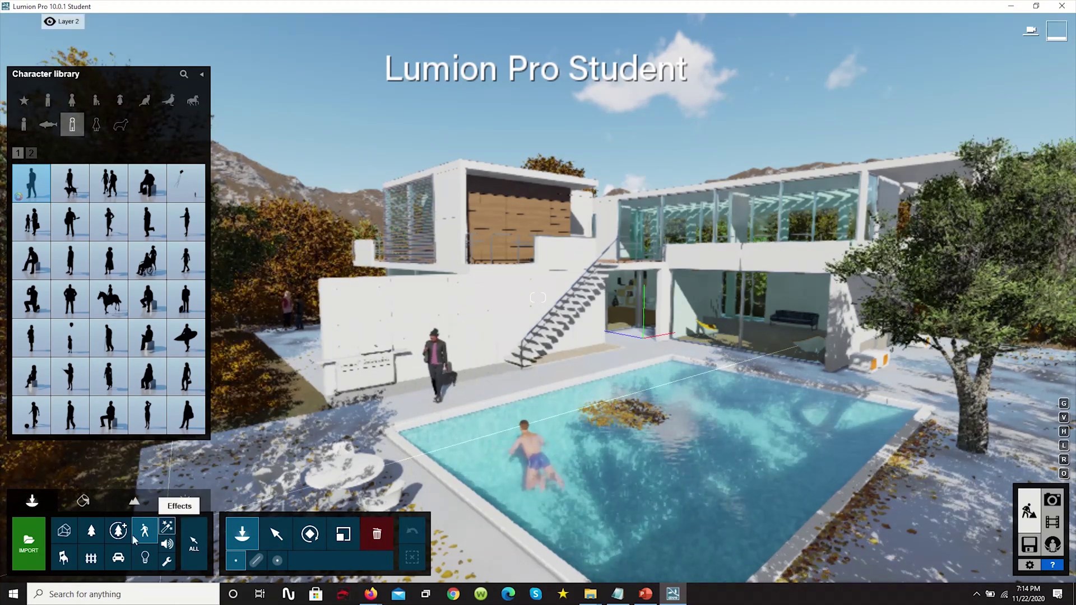
Step: Open the Effects library and preview a dome-shaped fountain and a tall single-jet fountain over the pool
{"action": "left_click", "coordinate": [168, 531]}
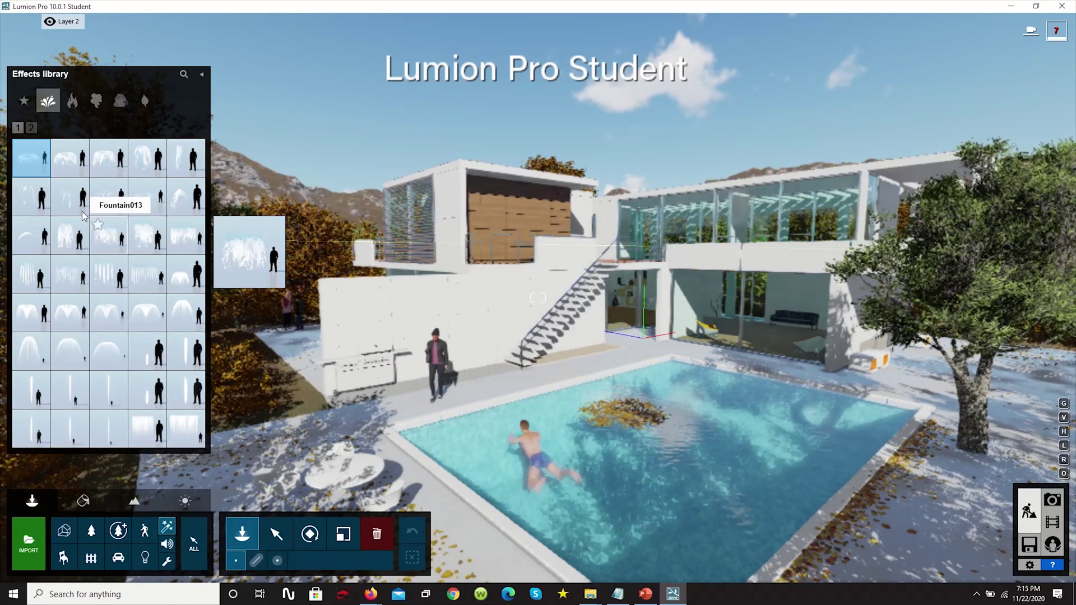
{"action": "left_click", "coordinate": [77, 174]}
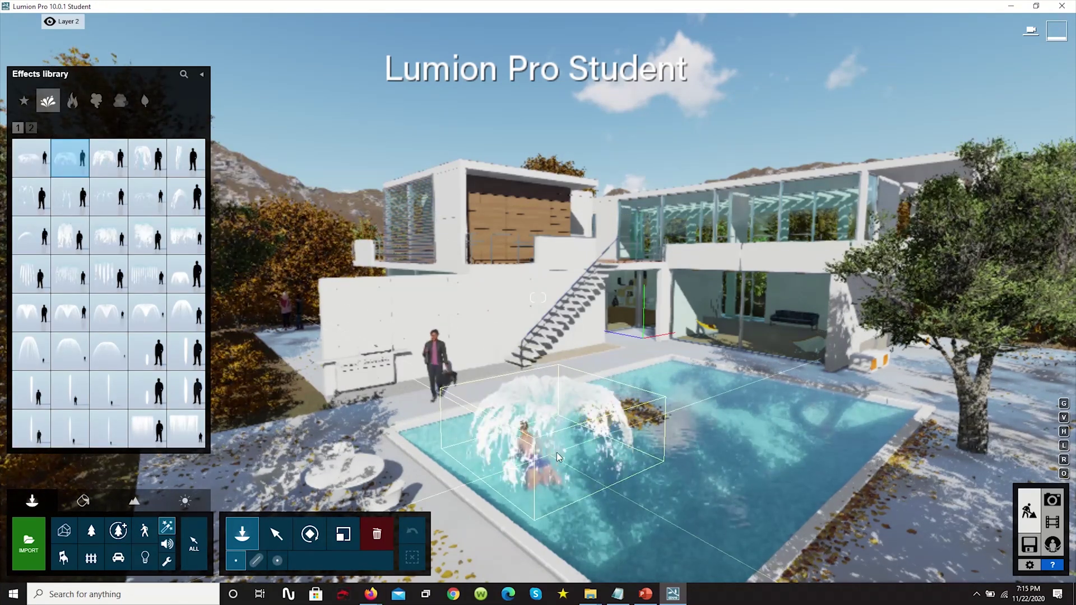
{"action": "left_click", "coordinate": [577, 448]}
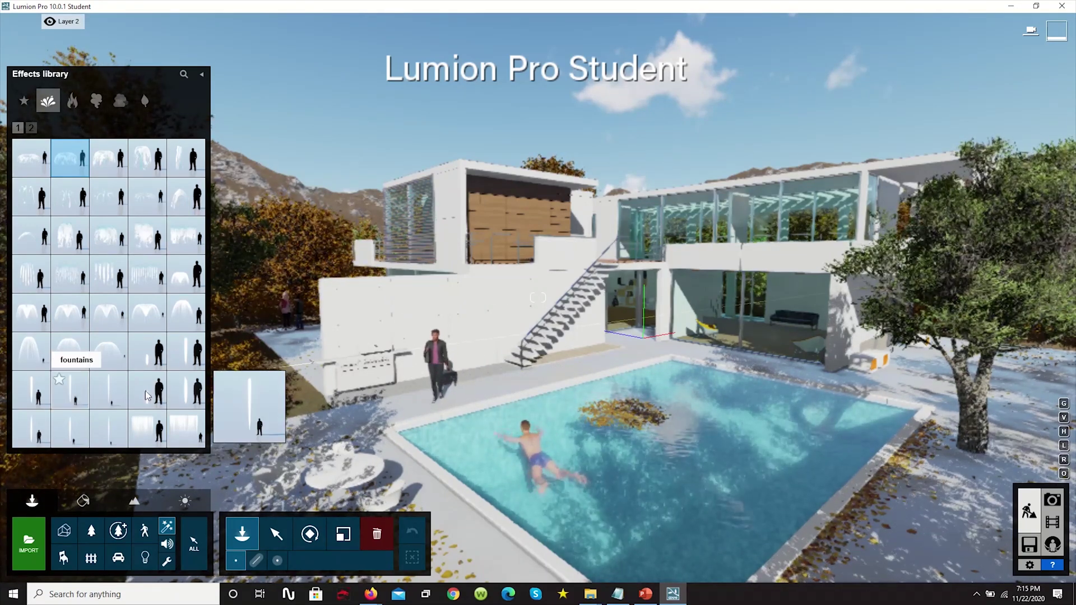
{"action": "left_click", "coordinate": [74, 398]}
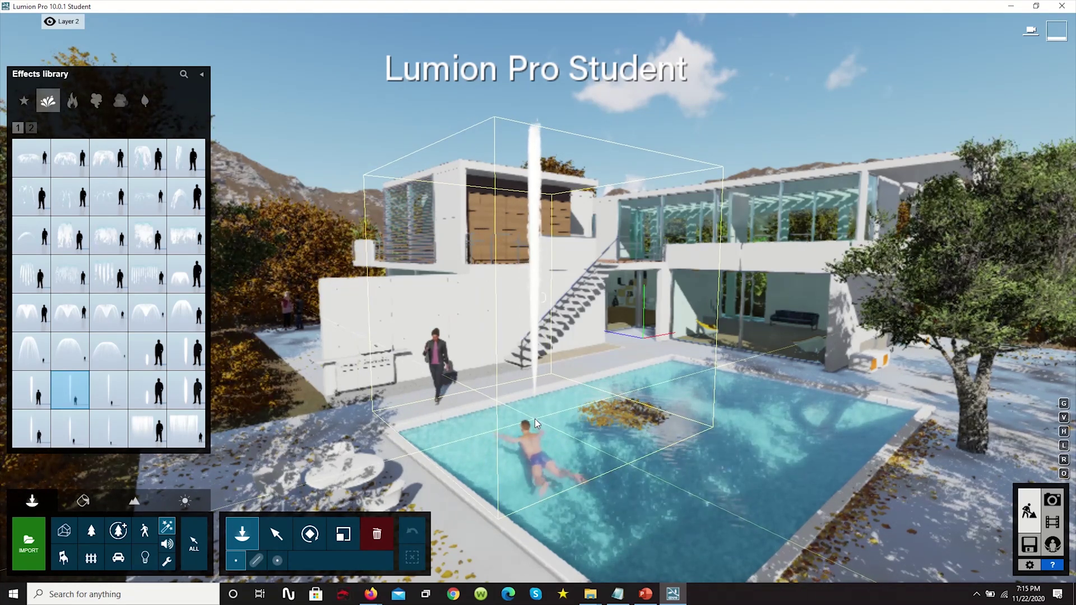
Step: Browse page 2 of the fountains and the fire category of the Effects library
{"action": "left_click", "coordinate": [31, 128]}
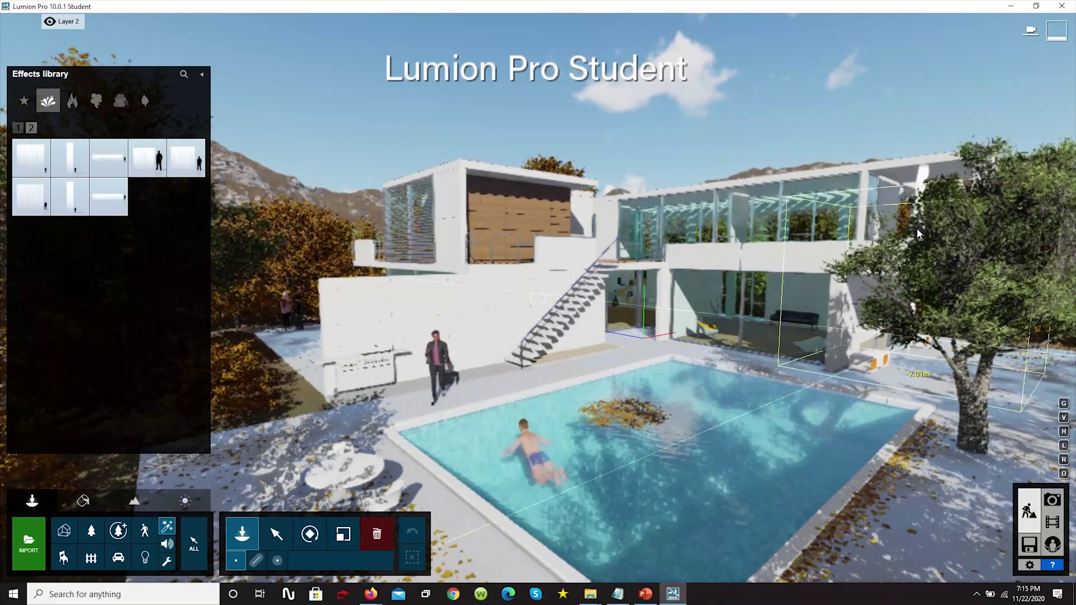
{"action": "left_click", "coordinate": [72, 100]}
{"action": "left_click", "coordinate": [70, 196]}
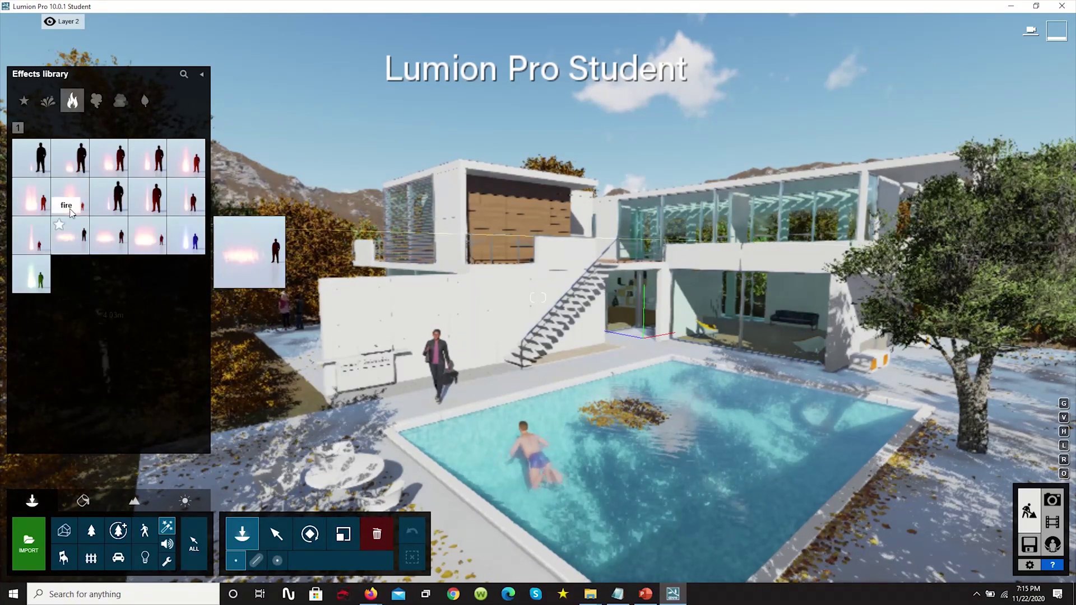
Step: Place a large fire effect from the Effects library over the middle of the pool, viewing the smoke category on the way
{"action": "left_click", "coordinate": [470, 395]}
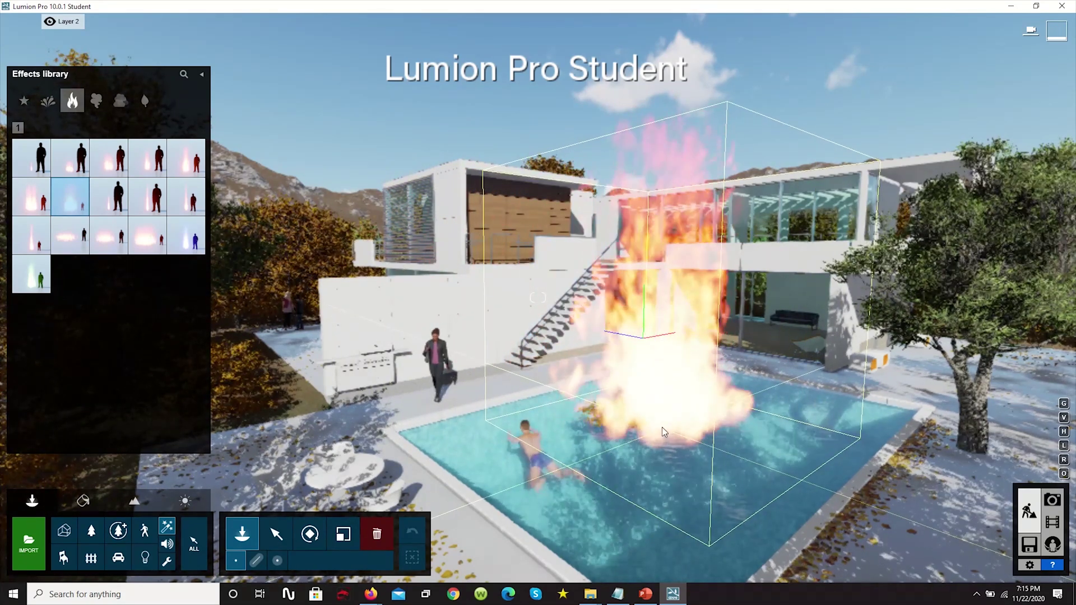
{"action": "left_click", "coordinate": [96, 100]}
{"action": "left_click", "coordinate": [150, 235]}
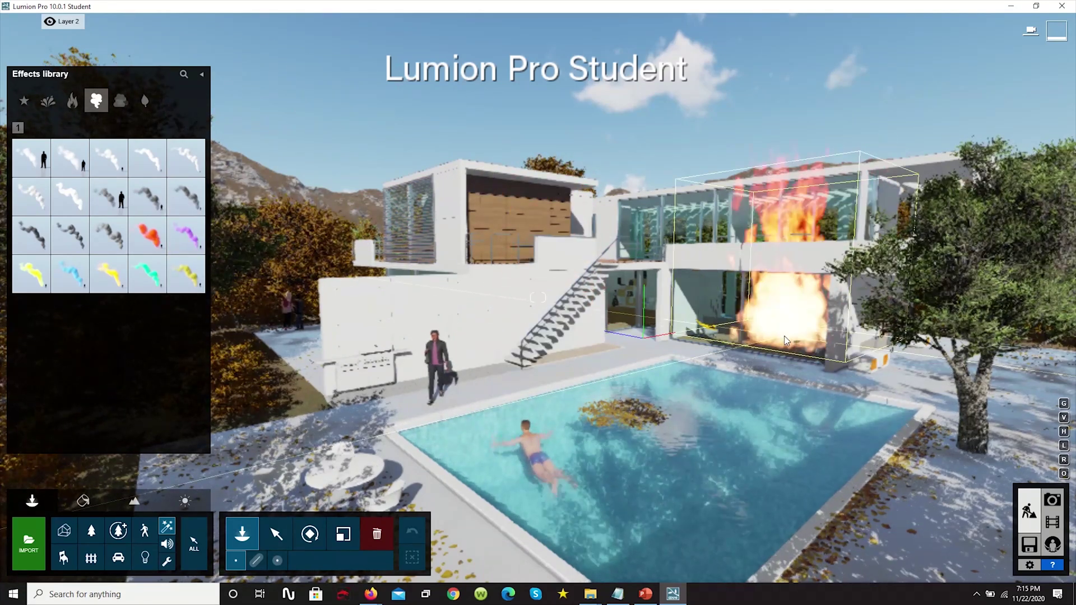
{"action": "left_click", "coordinate": [648, 449]}
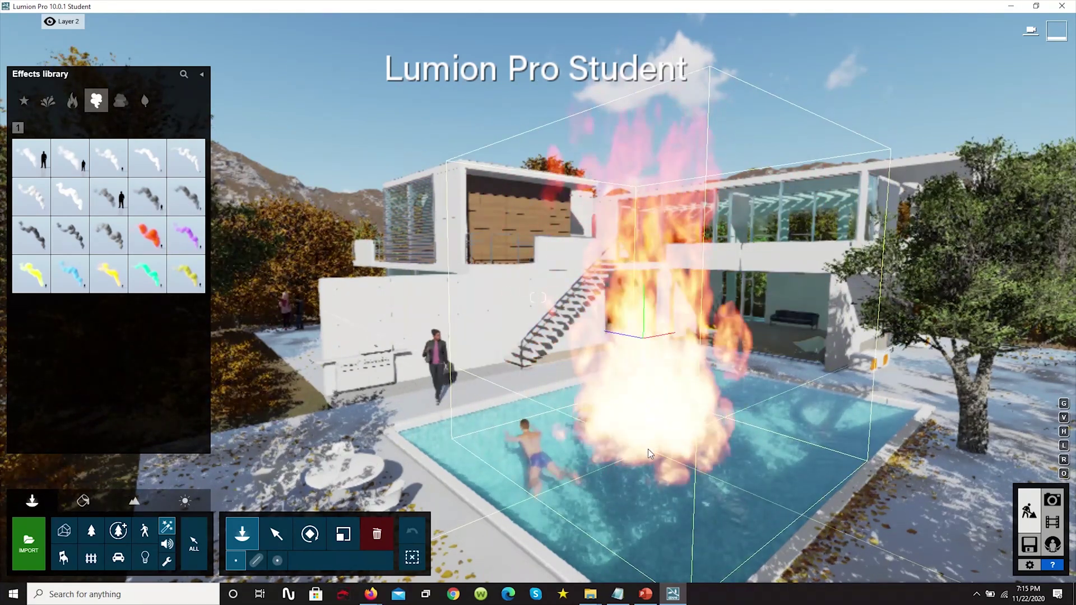
Step: Scale the pool fire down to about 0.1x and delete it
{"action": "left_click", "coordinate": [344, 534]}
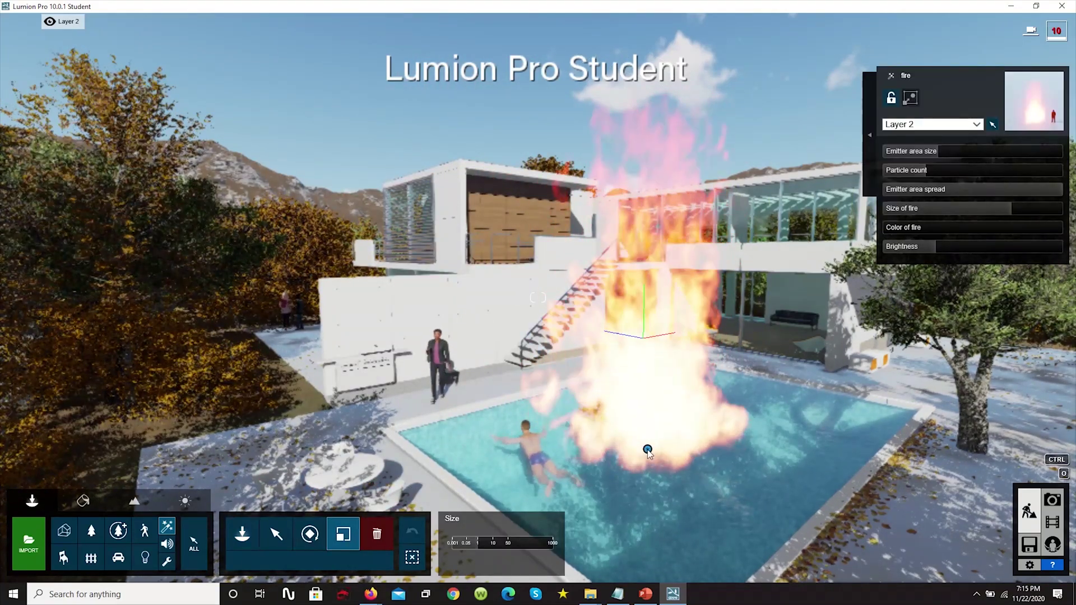
{"action": "left_click_drag", "start_coordinate": [476, 540], "coordinate": [460, 542]}
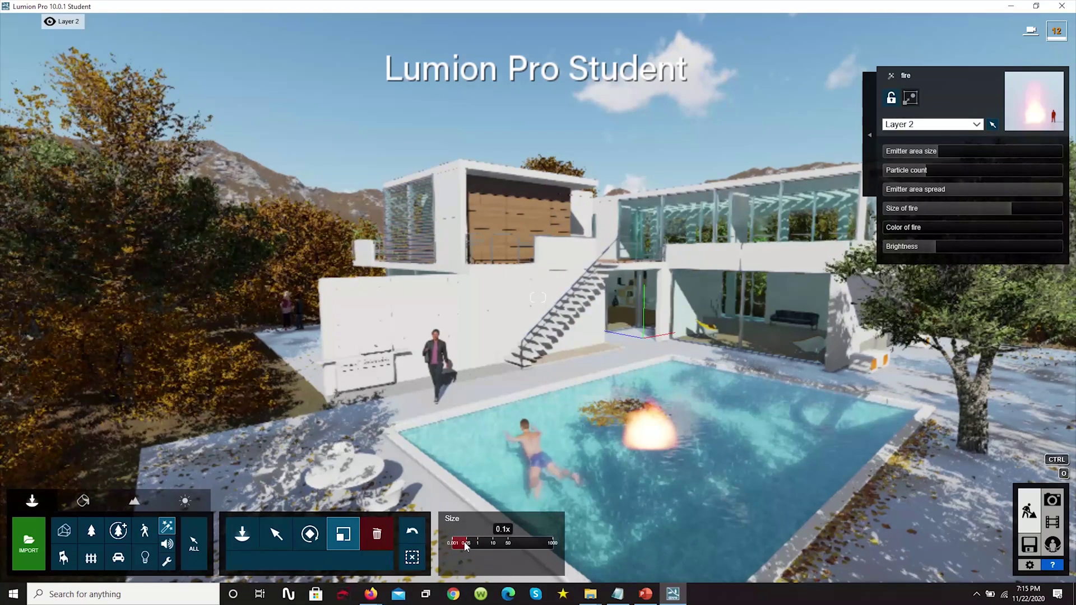
{"action": "left_click", "coordinate": [377, 535]}
{"action": "left_click", "coordinate": [647, 449]}
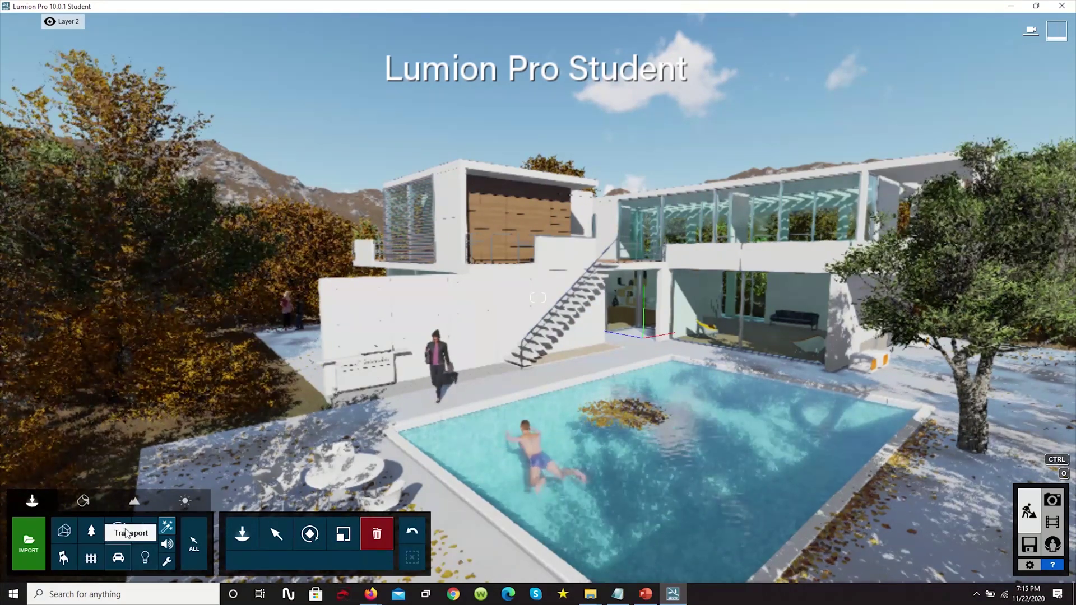
Step: Browse the Indoor library's seating, tables, electronics and food and drink categories
{"action": "left_click", "coordinate": [67, 557]}
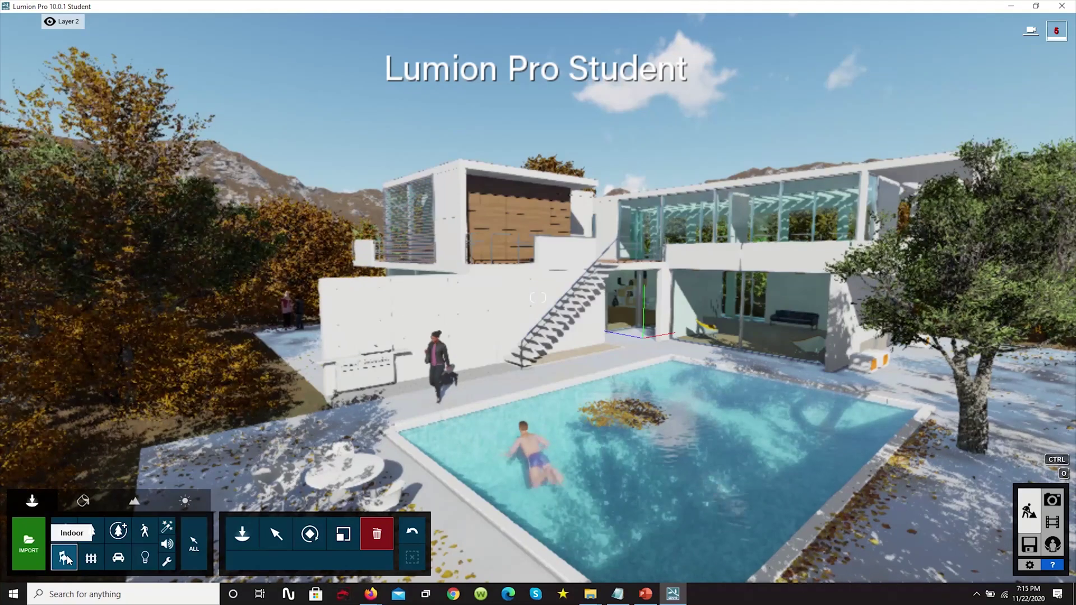
{"action": "left_click", "coordinate": [66, 558]}
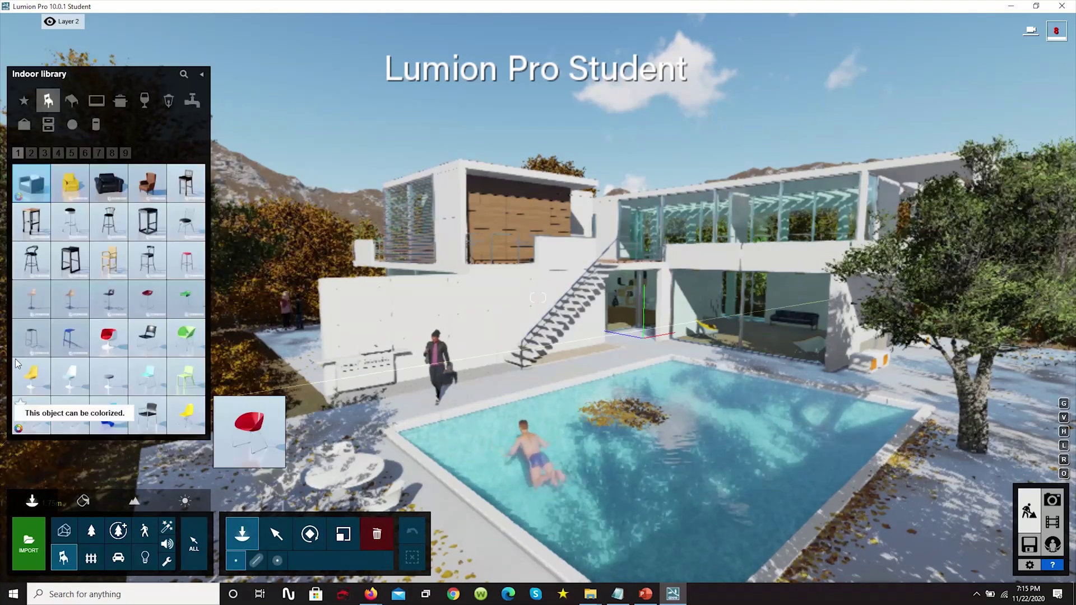
{"action": "left_click", "coordinate": [75, 101]}
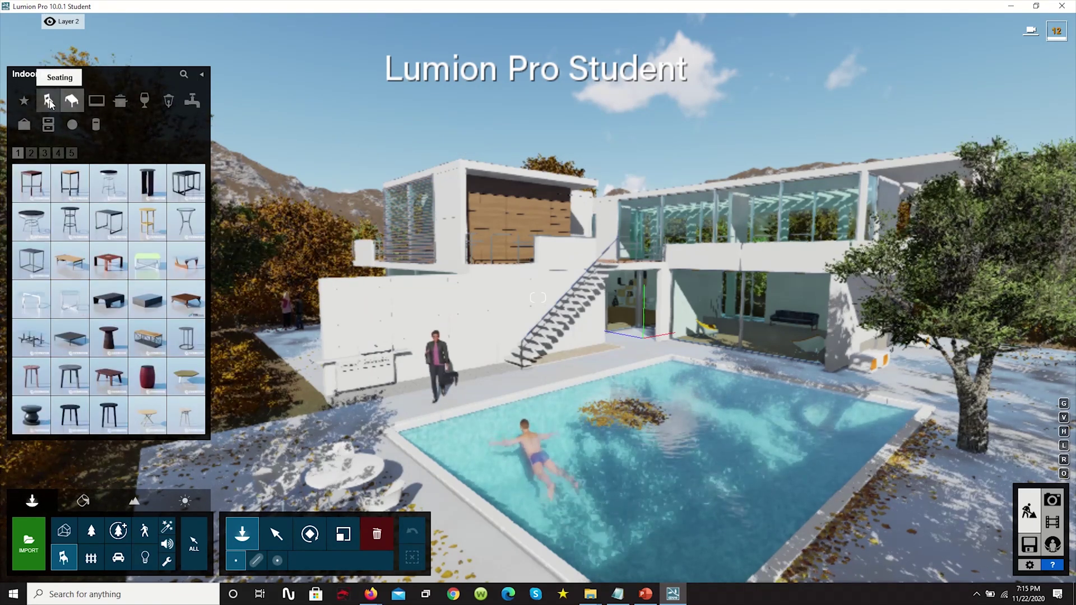
{"action": "left_click", "coordinate": [49, 101]}
{"action": "left_click", "coordinate": [97, 101]}
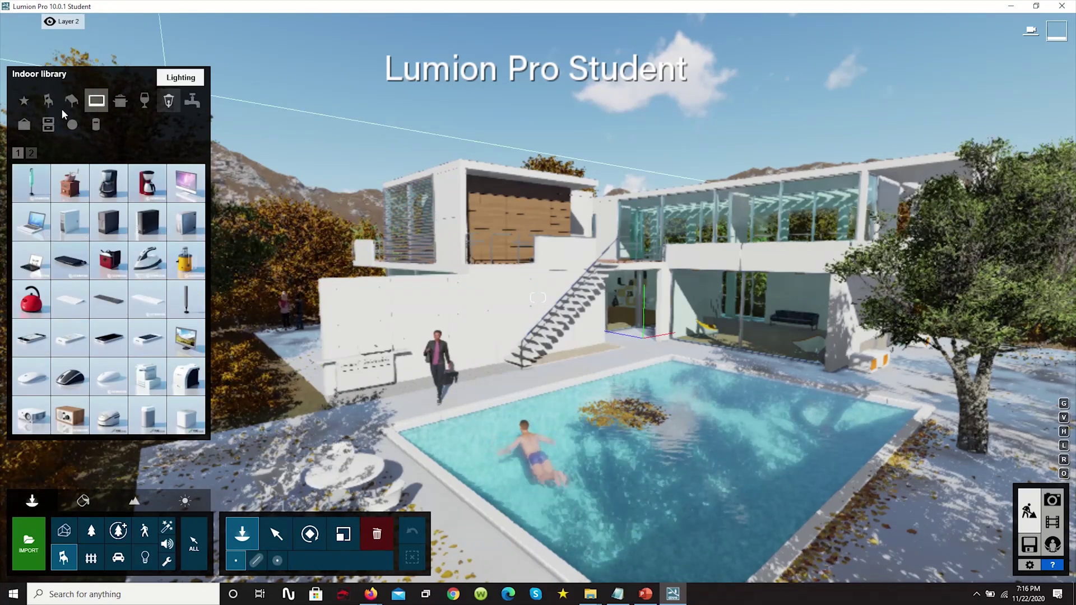
{"action": "mouse_move", "coordinate": [62, 219]}
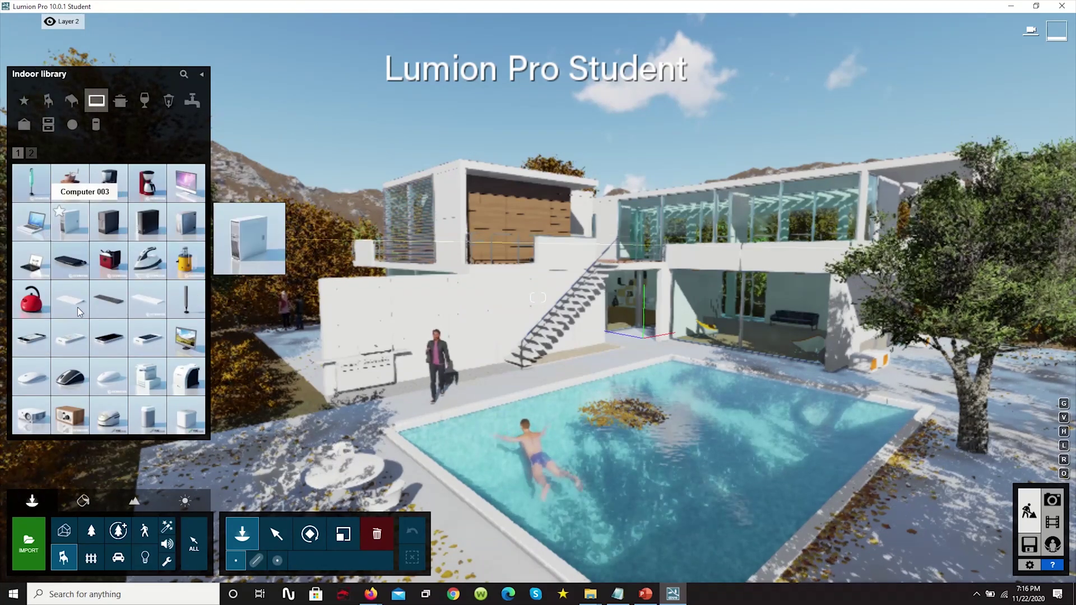
{"action": "left_click", "coordinate": [144, 100]}
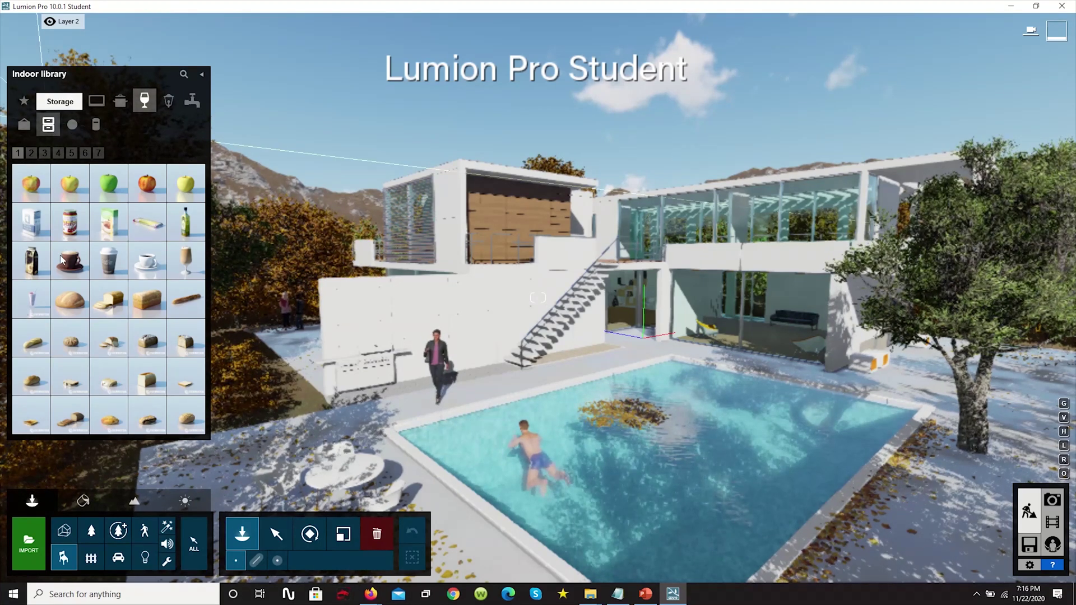
Step: Browse the benches and buildings of the Outdoor library and open the Transport library's cars
{"action": "left_click", "coordinate": [89, 561]}
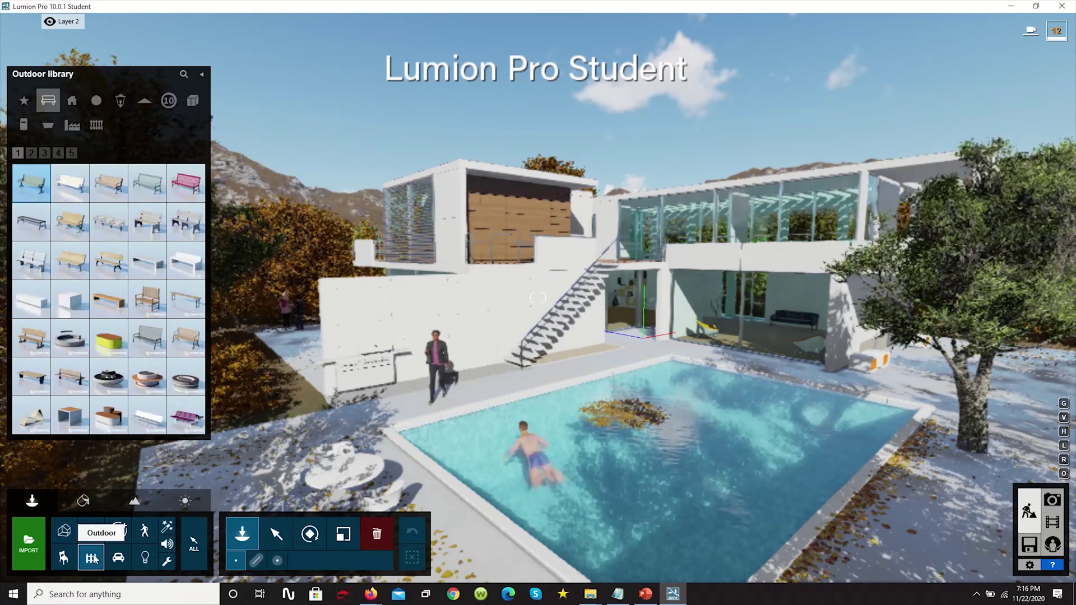
{"action": "left_click", "coordinate": [31, 180]}
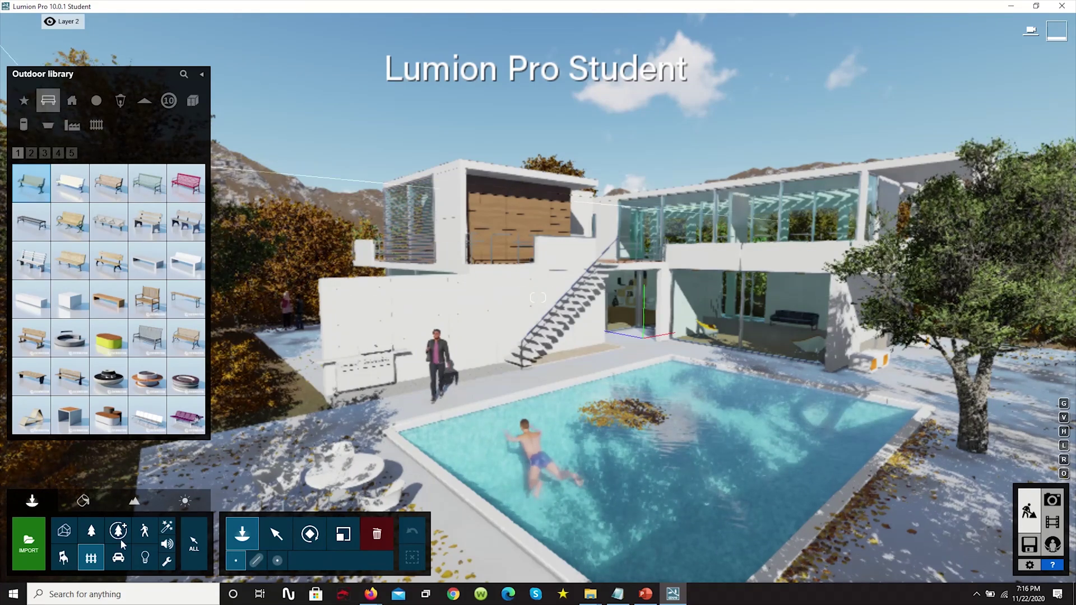
{"action": "mouse_move", "coordinate": [40, 184]}
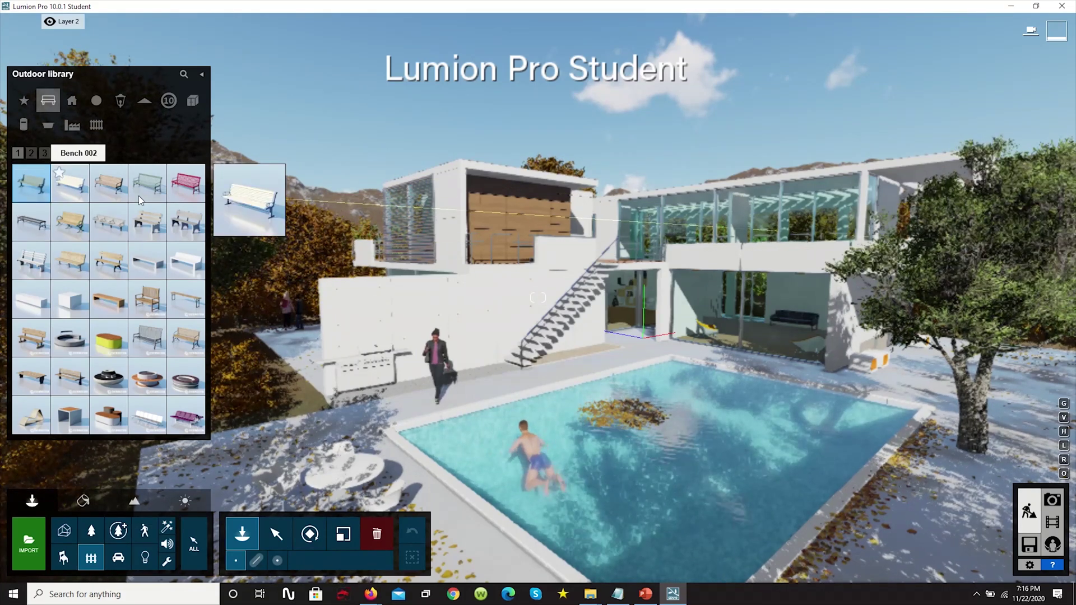
{"action": "left_click", "coordinate": [73, 102]}
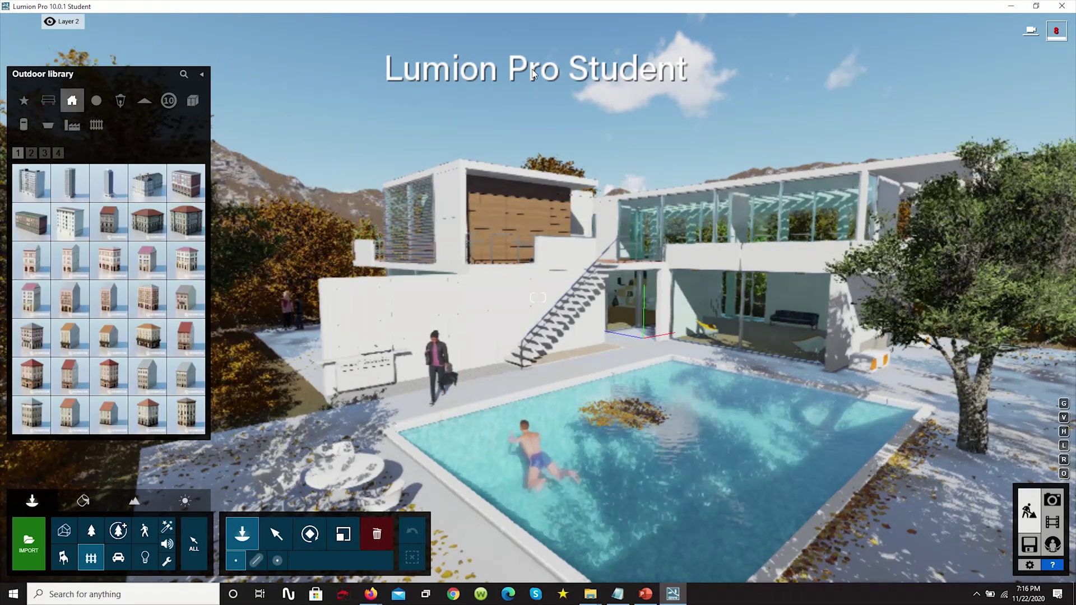
{"action": "mouse_move", "coordinate": [66, 188]}
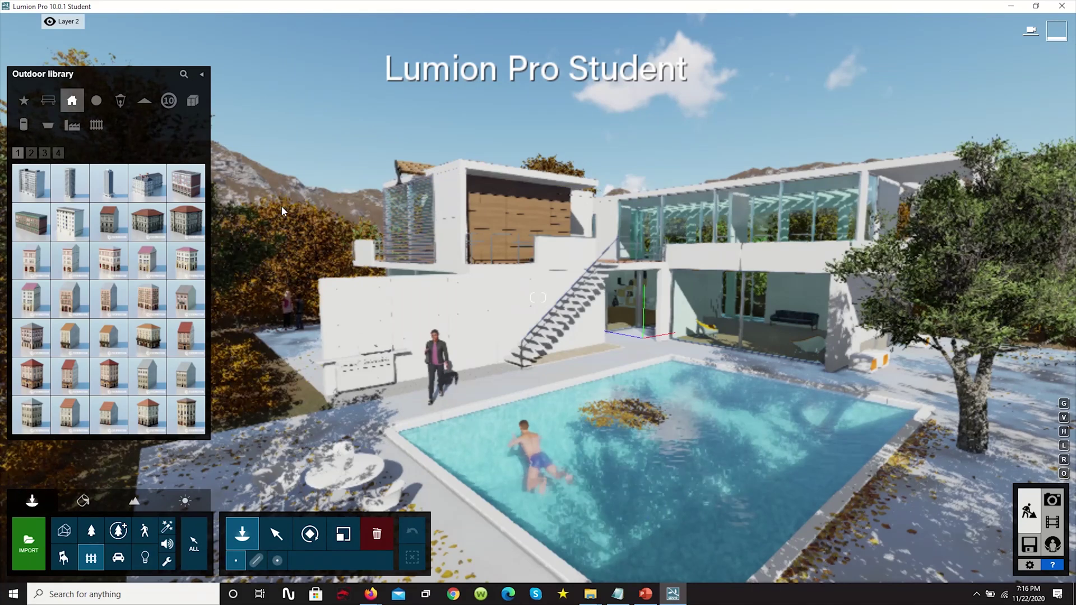
{"action": "left_click", "coordinate": [121, 560]}
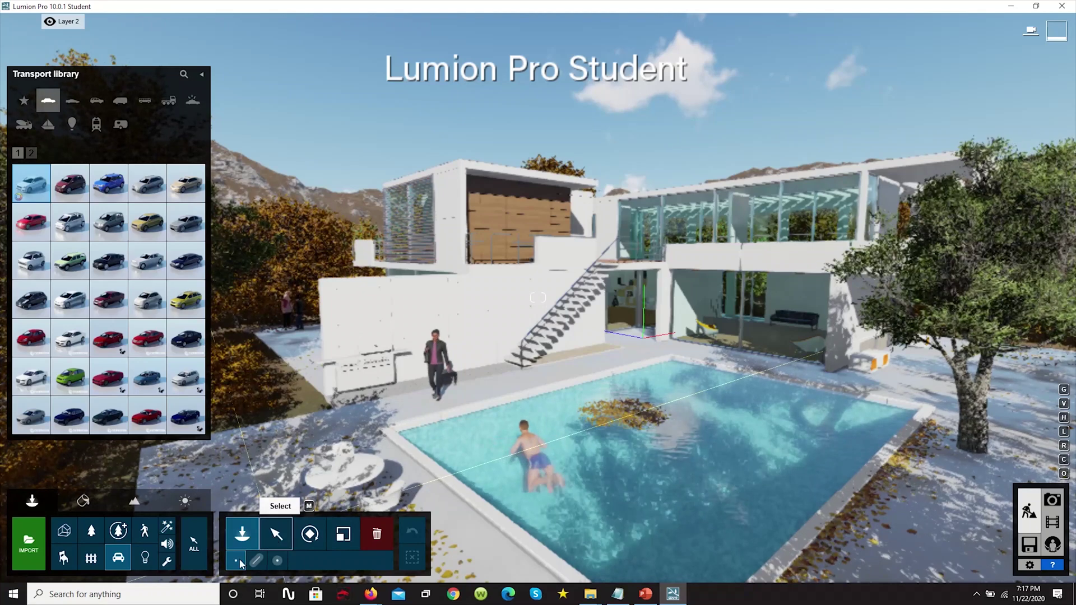
Step: Switch to Delete mode, highlight the swimmer among People and Animals, and check the objects in the Nature and Outdoor categories
{"action": "left_click", "coordinate": [313, 533]}
{"action": "left_click", "coordinate": [345, 540]}
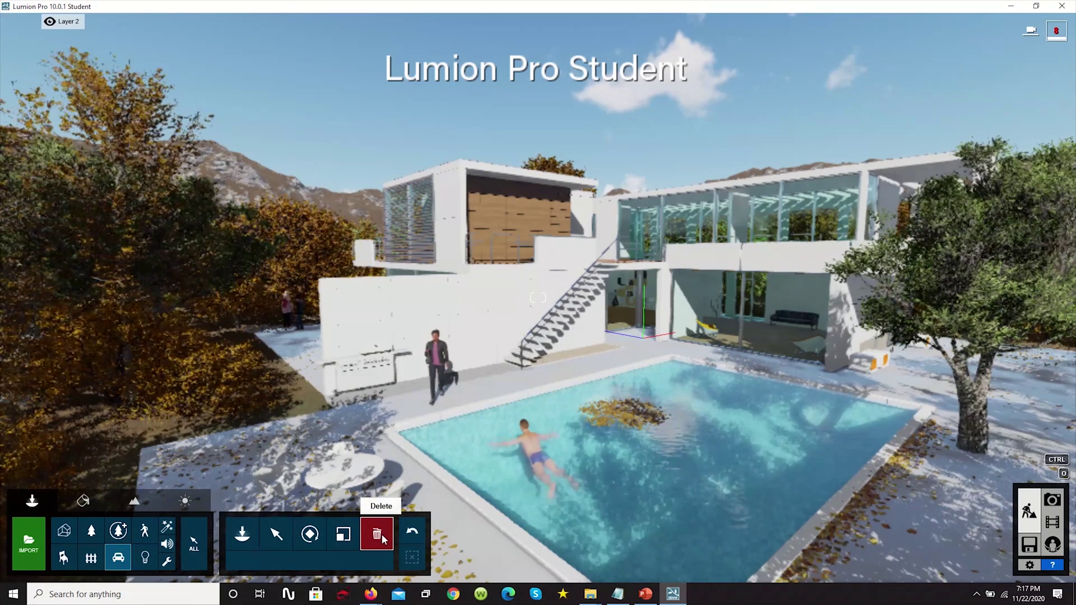
{"action": "left_click", "coordinate": [382, 534]}
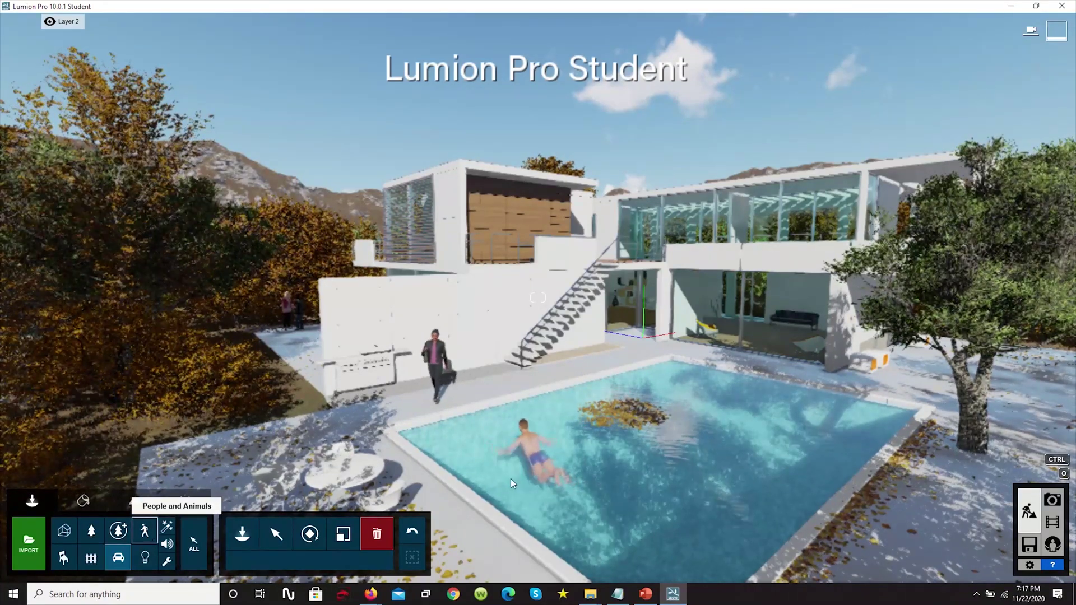
{"action": "left_click", "coordinate": [144, 531]}
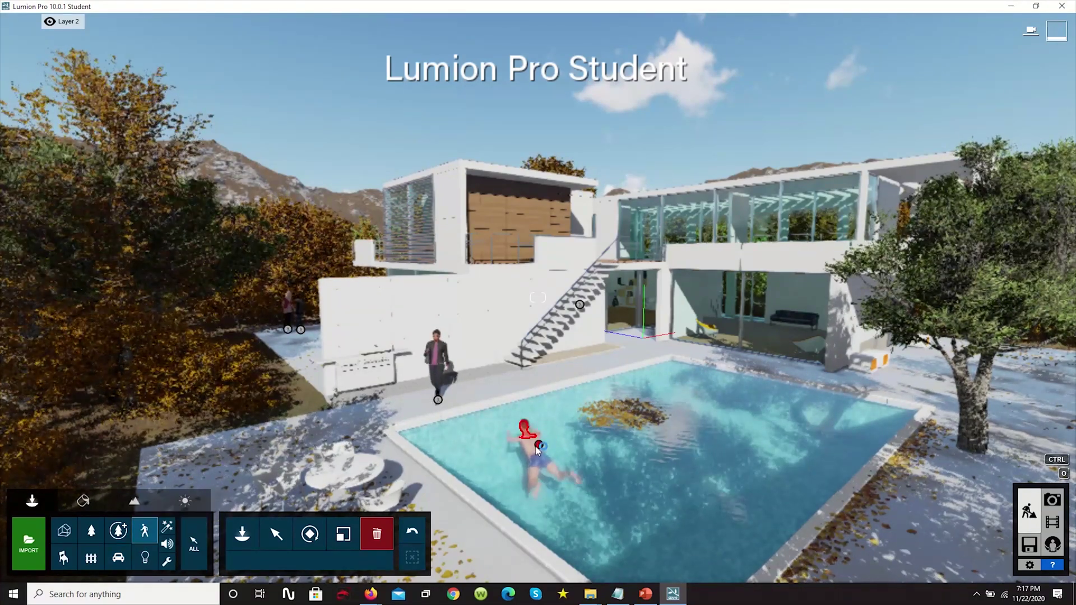
{"action": "left_click", "coordinate": [539, 445]}
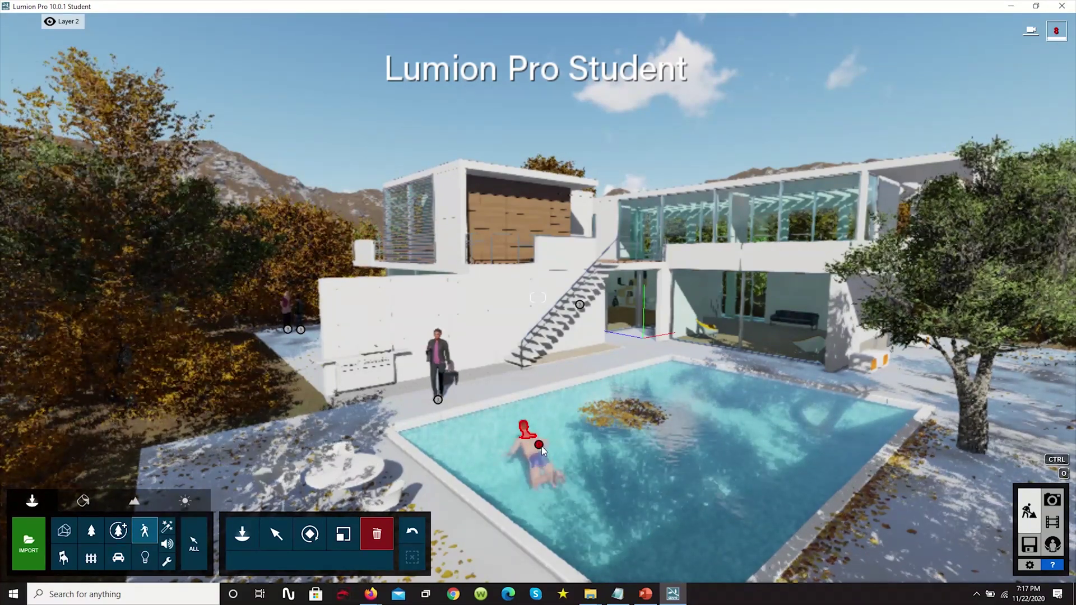
{"action": "left_click", "coordinate": [91, 531]}
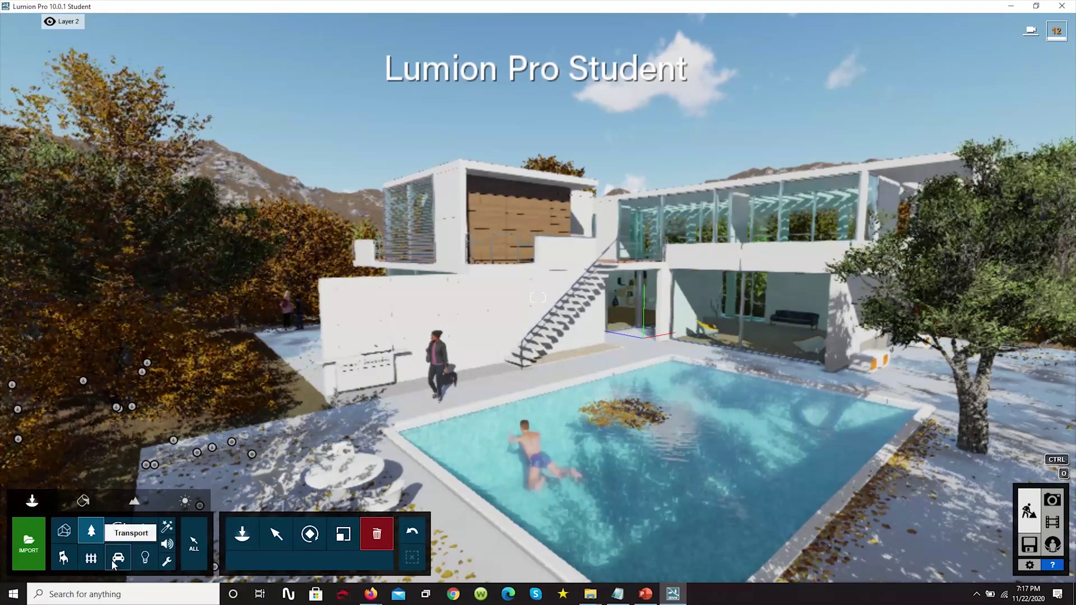
{"action": "left_click", "coordinate": [91, 558]}
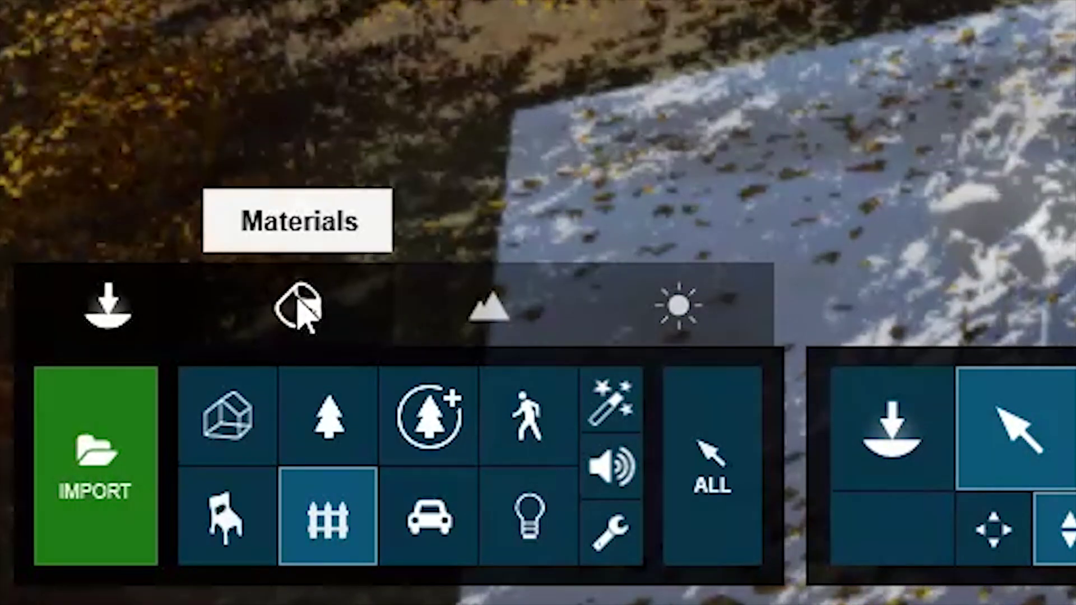
Step: Open the concrete material of the villa's walls in the Material Editor and slightly increase its map scale
{"action": "left_click", "coordinate": [299, 306]}
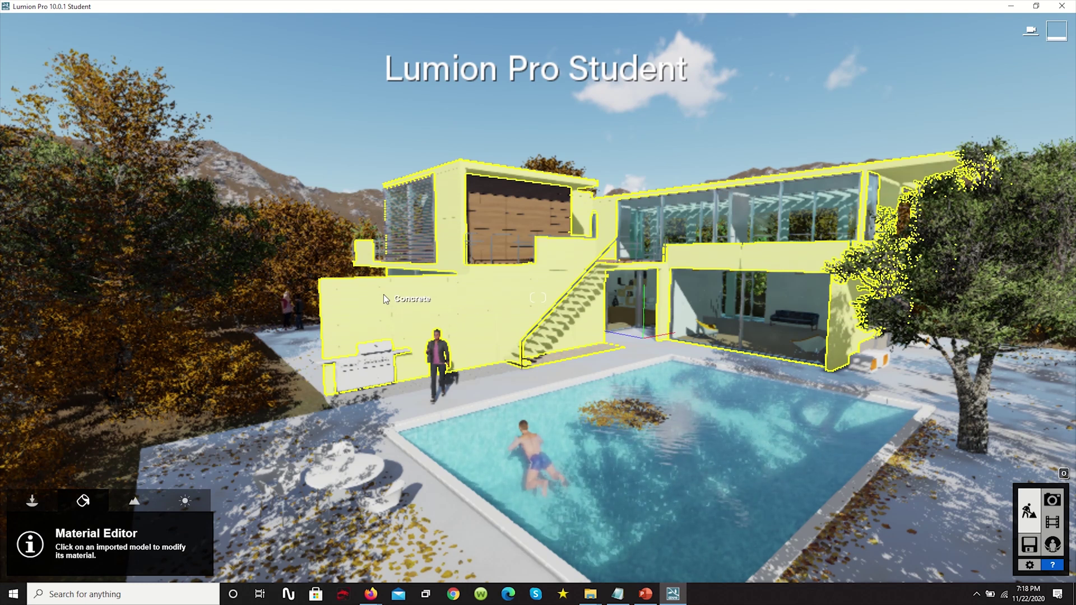
{"action": "left_click", "coordinate": [415, 317]}
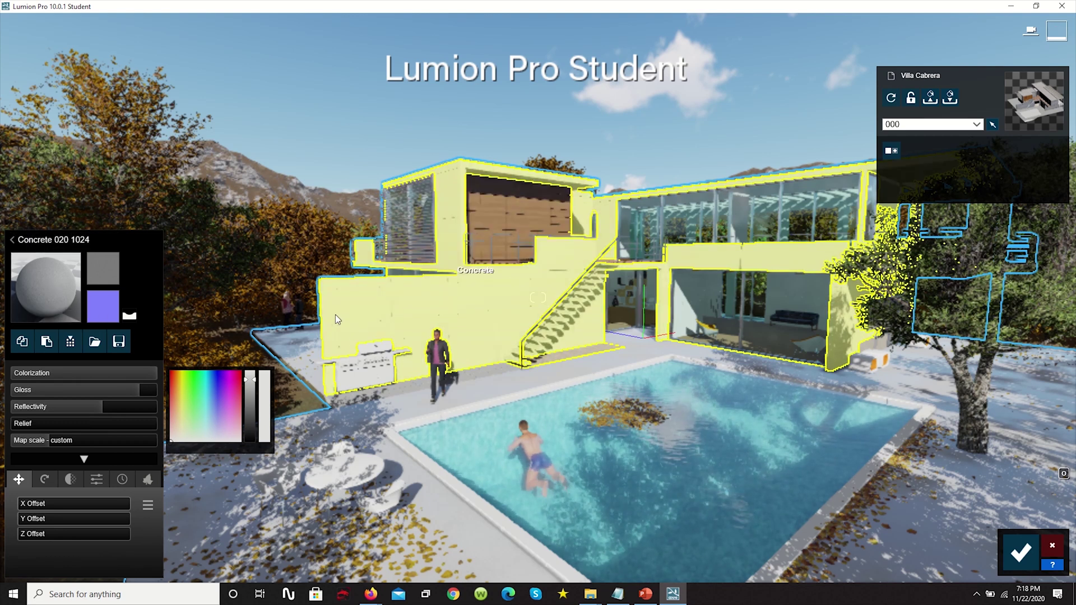
{"action": "mouse_move", "coordinate": [47, 439]}
{"action": "left_mouse_down"}
{"action": "mouse_move", "coordinate": [99, 445]}
{"action": "mouse_move", "coordinate": [58, 446]}
{"action": "left_mouse_up"}
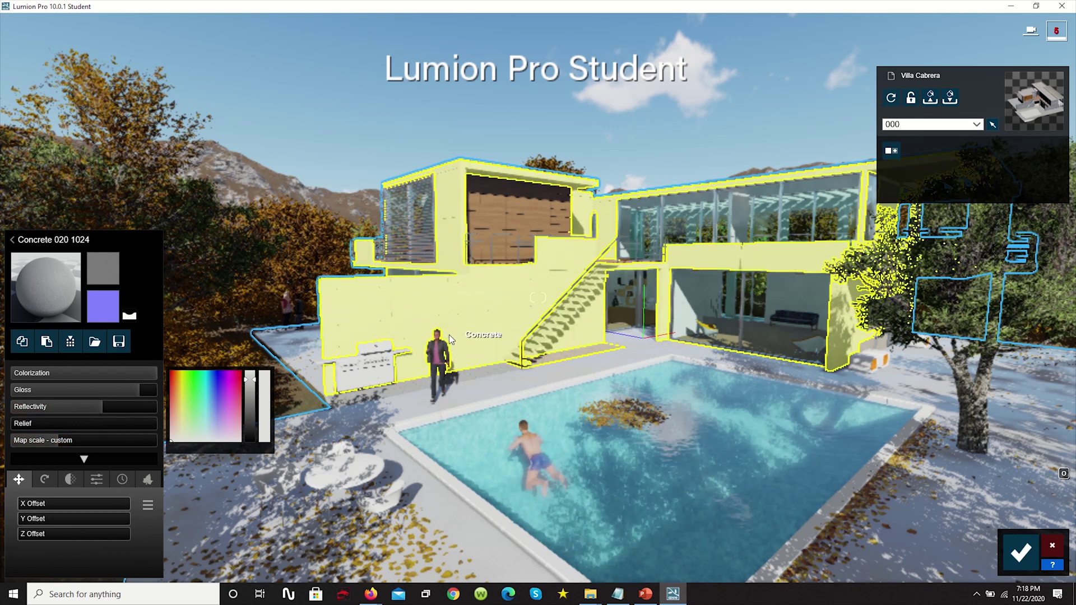
Step: Try the concrete's colorization at 0.0 and restore it to full strength
{"action": "left_click_drag", "start_coordinate": [153, 374], "coordinate": [2, 364]}
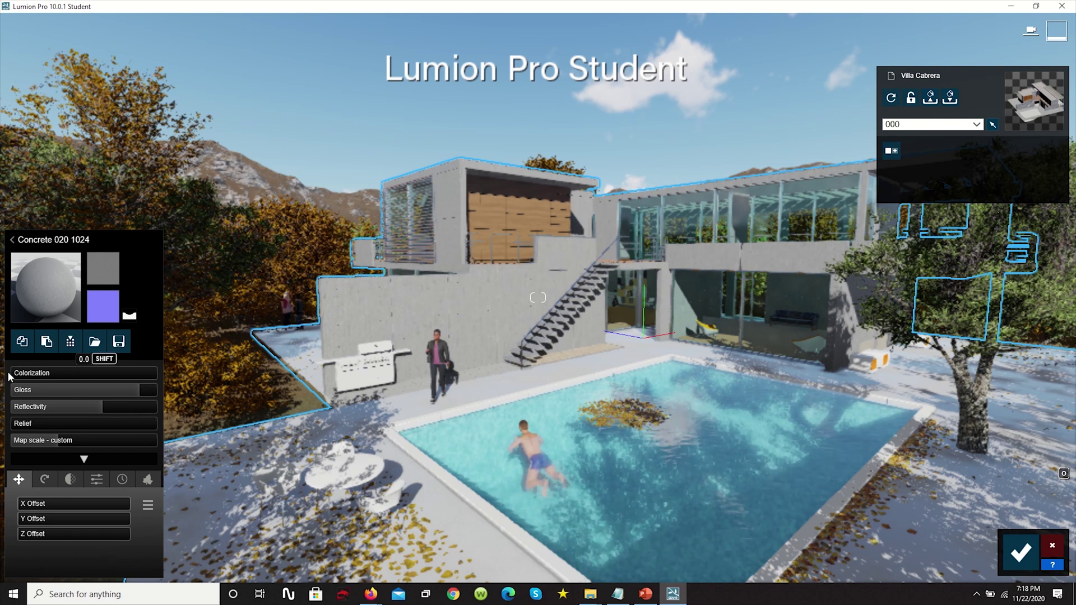
{"action": "left_click_drag", "start_coordinate": [8, 376], "coordinate": [163, 375]}
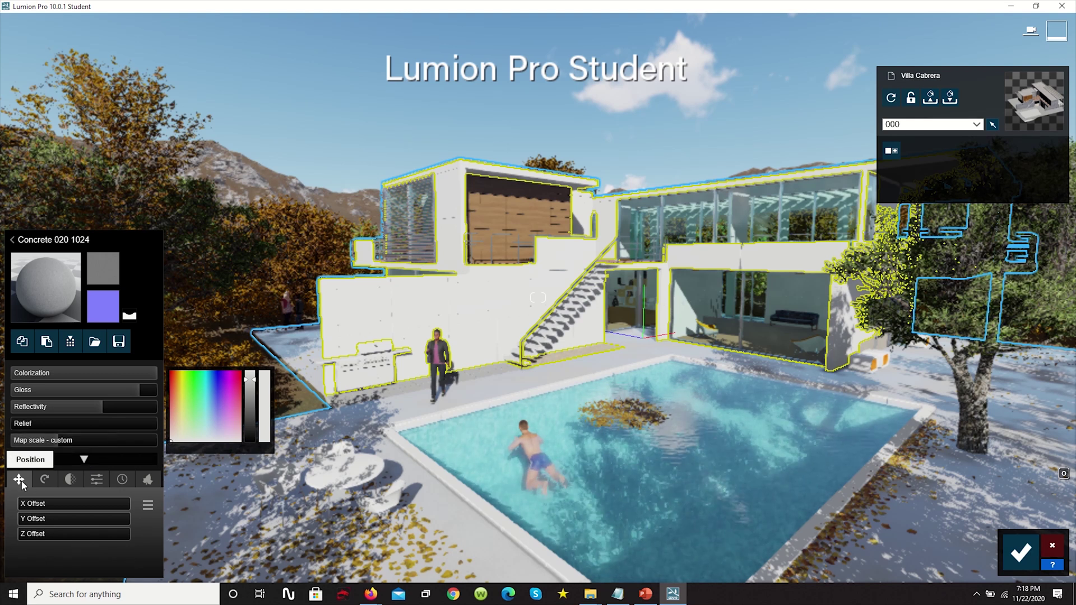
Step: Try the concrete's X offset at 0.0 and view its orientation and transparency settings
{"action": "left_click_drag", "start_coordinate": [54, 504], "coordinate": [57, 504]}
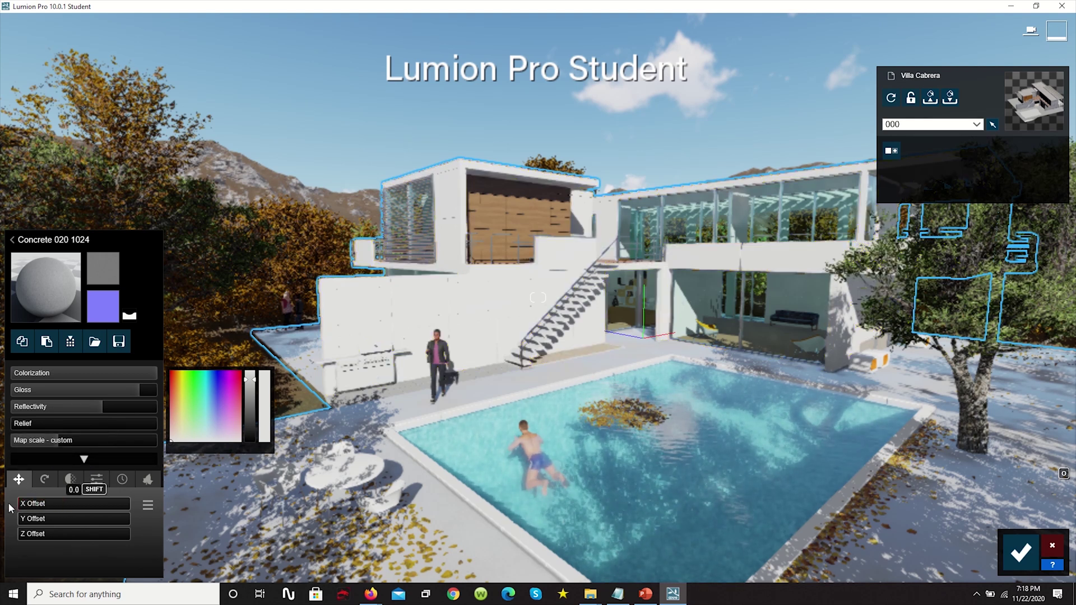
{"action": "left_click", "coordinate": [45, 480]}
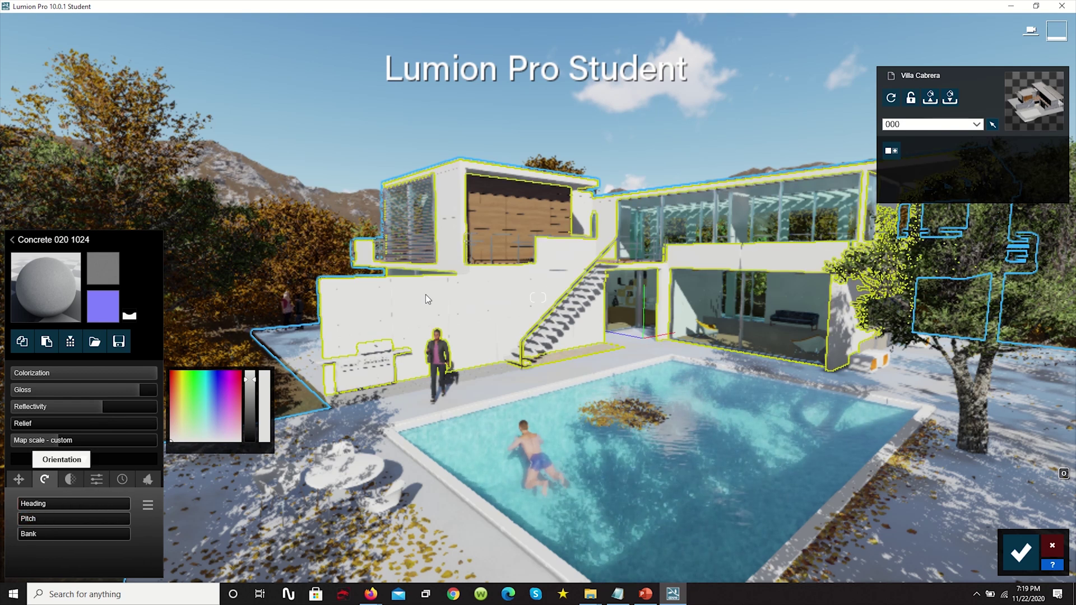
{"action": "left_click", "coordinate": [69, 478]}
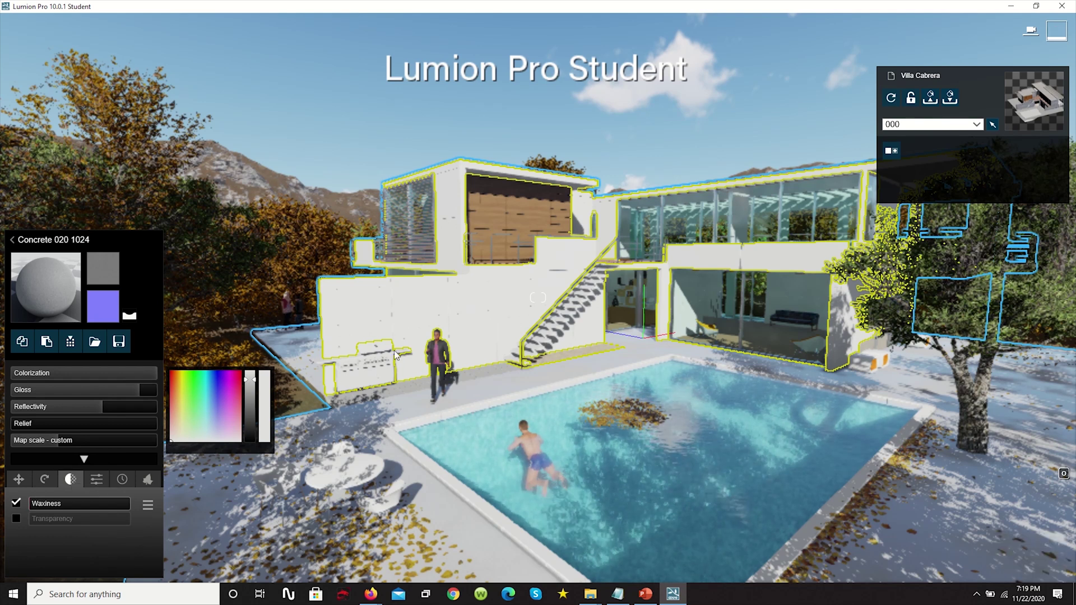
Step: Set the concrete's saturation to 0.9 and colorize the villa's walls bright green
{"action": "left_click", "coordinate": [92, 483]}
{"action": "key", "text": "s"}
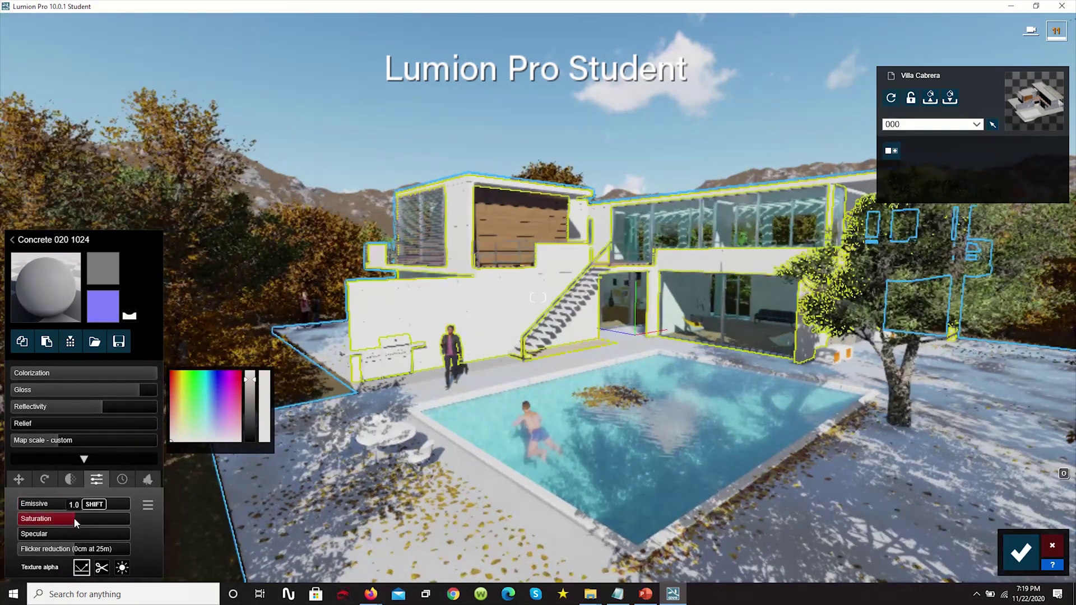
{"action": "left_click_drag", "start_coordinate": [75, 518], "coordinate": [129, 519]}
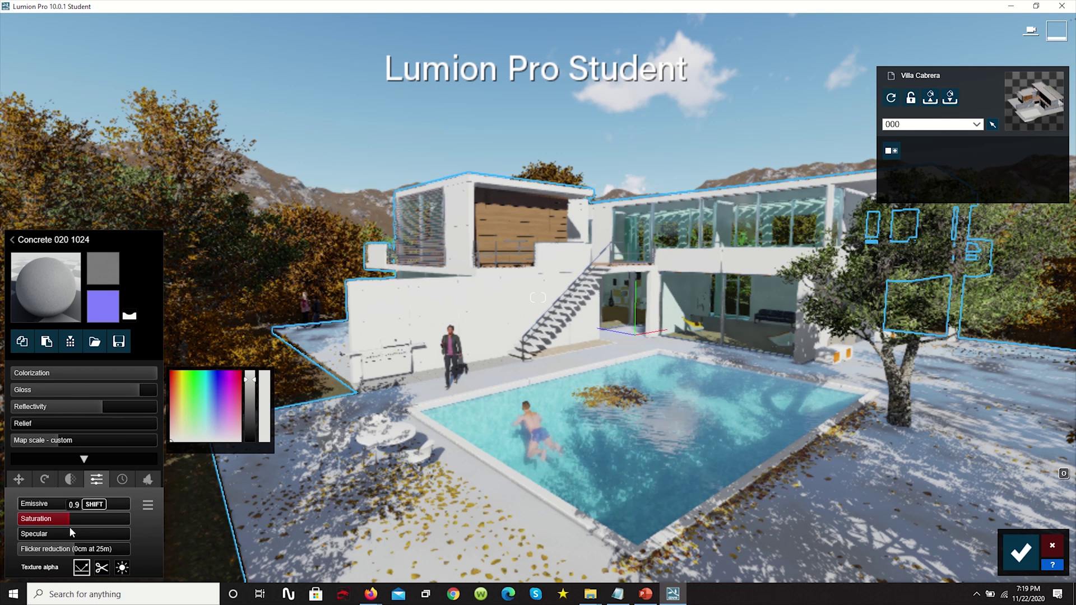
{"action": "left_click", "coordinate": [195, 376]}
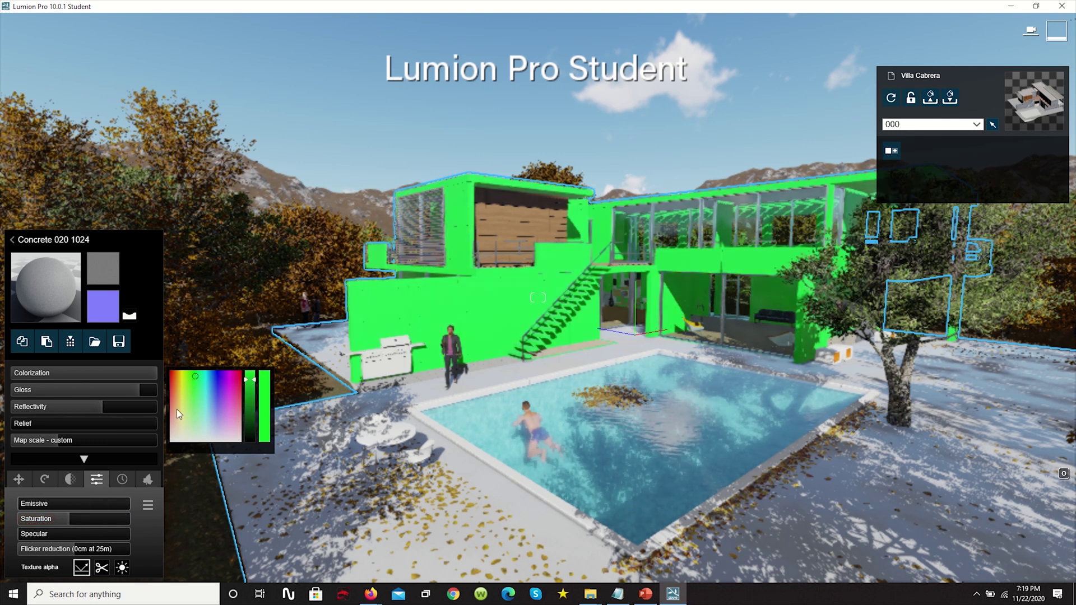
Step: Lower the concrete's saturation slightly and change the villa walls' colorization from green to near white at full brightness
{"action": "left_click_drag", "start_coordinate": [147, 513], "coordinate": [3, 525]}
{"action": "left_click", "coordinate": [69, 520]}
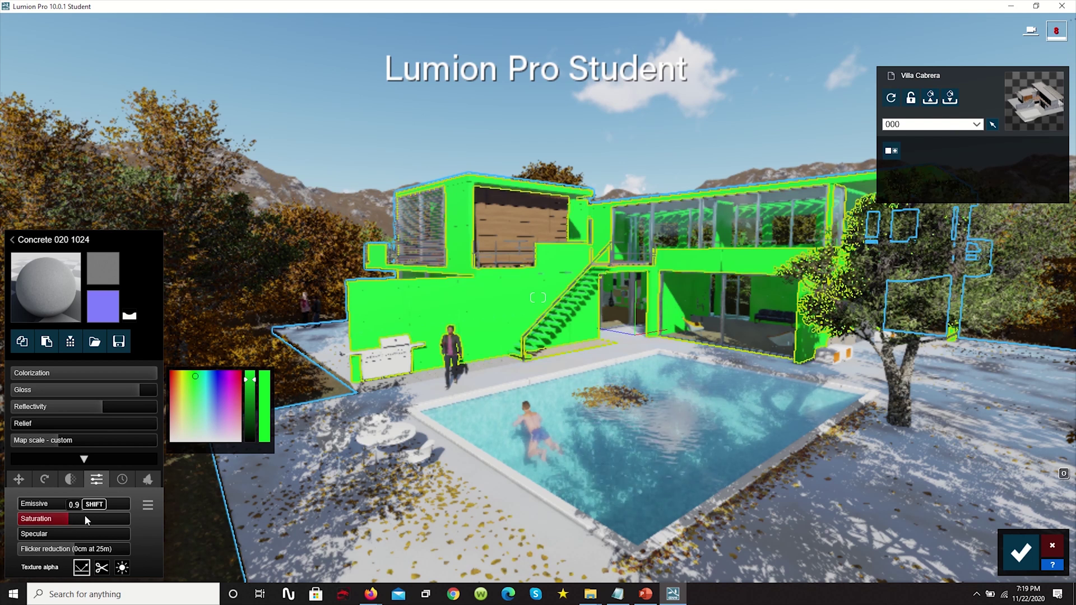
{"action": "left_click", "coordinate": [250, 405]}
{"action": "left_click_drag", "start_coordinate": [253, 447], "coordinate": [253, 372]}
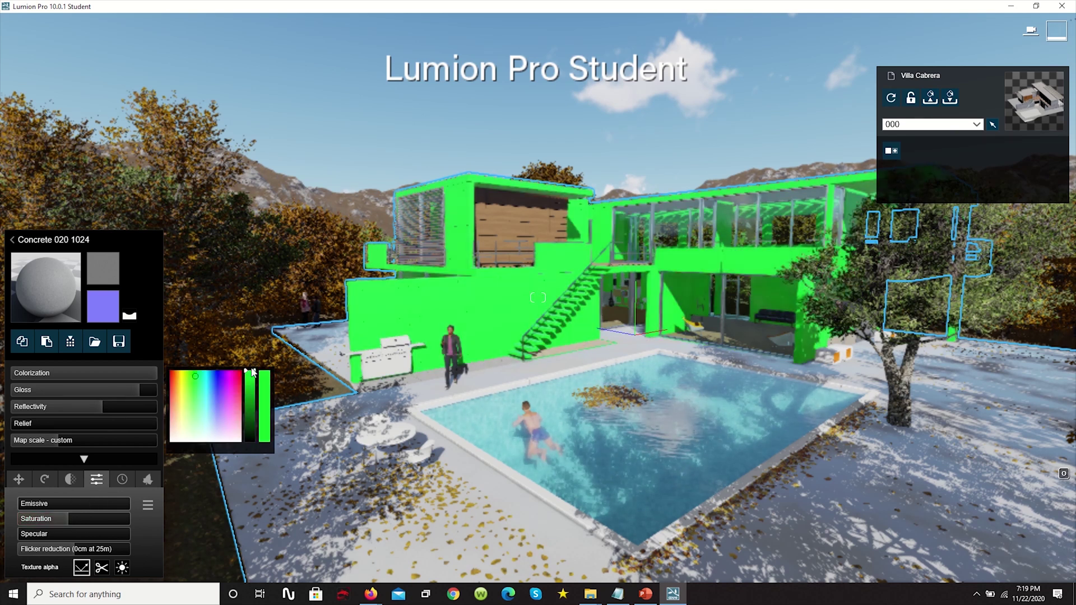
{"action": "left_click", "coordinate": [239, 441]}
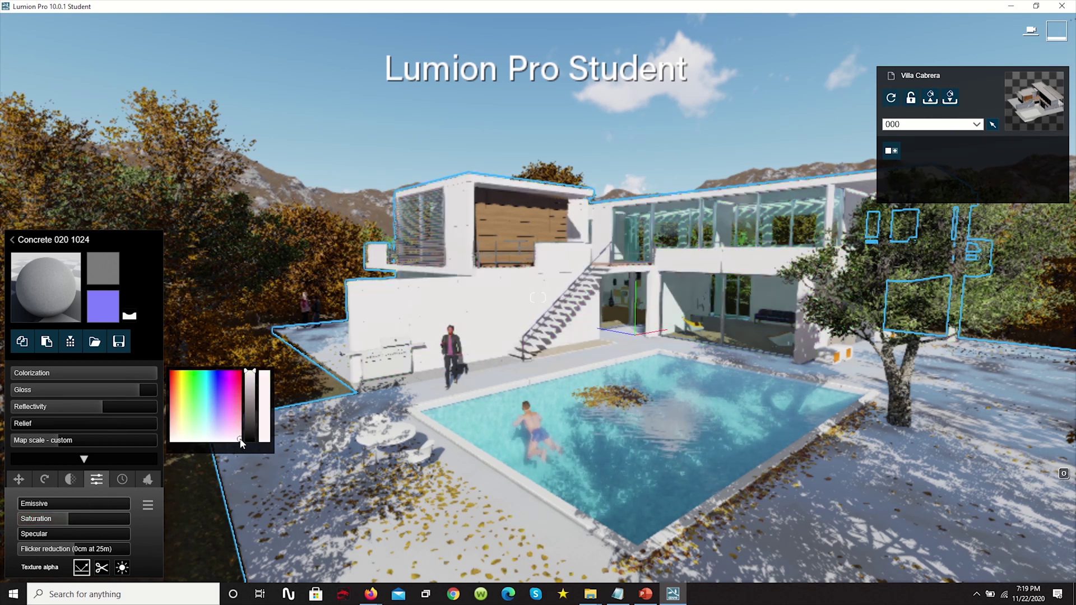
Step: Try the concrete's specular at 0.1, reset it to 0.0 and view the emissive and texture alpha settings
{"action": "left_click_drag", "start_coordinate": [115, 513], "coordinate": [23, 541]}
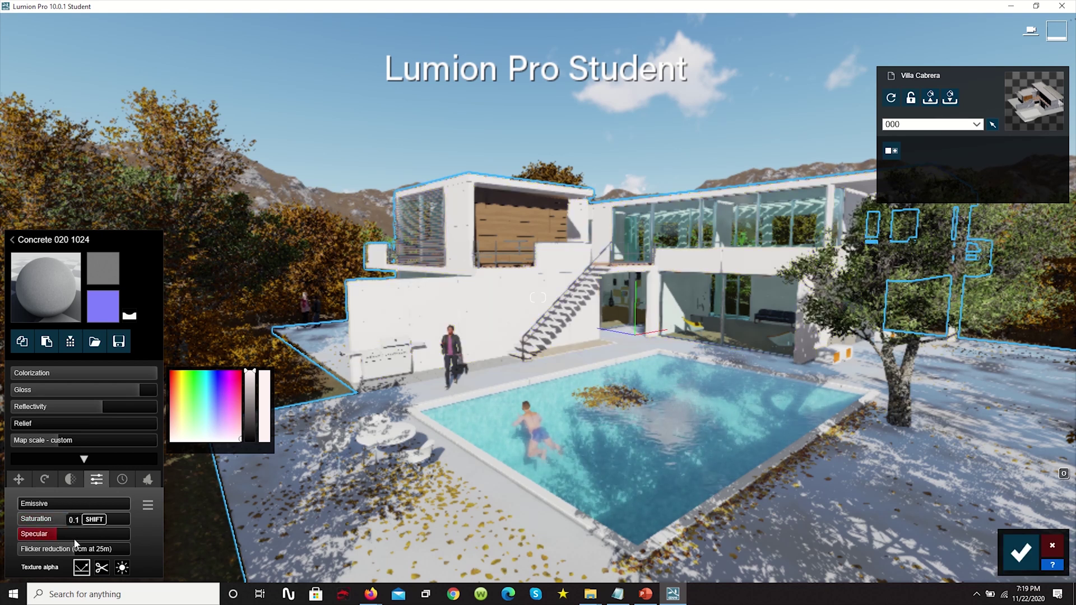
{"action": "left_click_drag", "start_coordinate": [128, 534], "coordinate": [23, 534]}
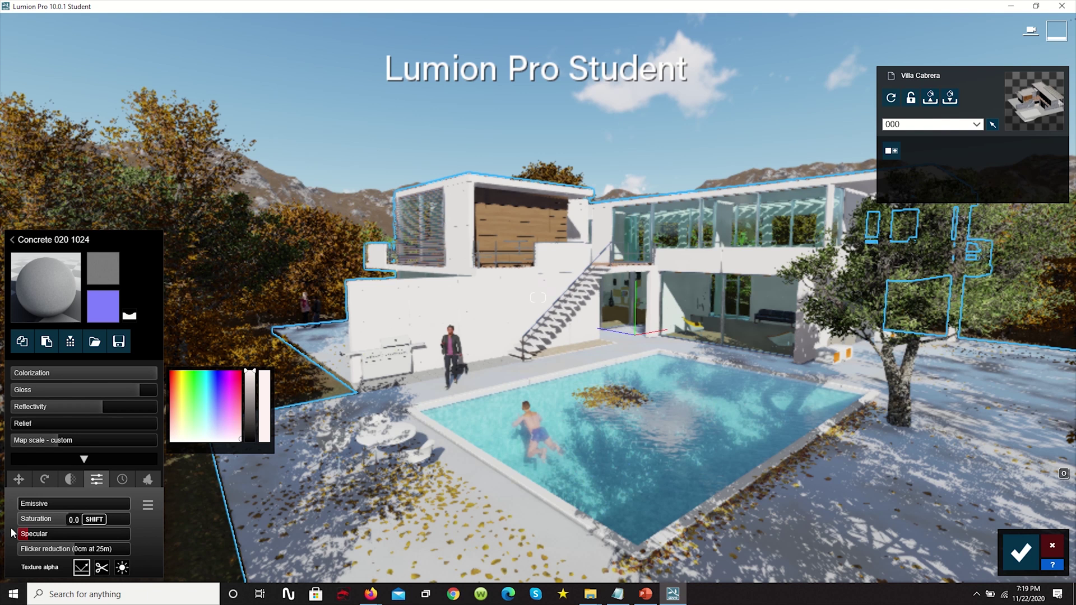
{"action": "left_click", "coordinate": [16, 519]}
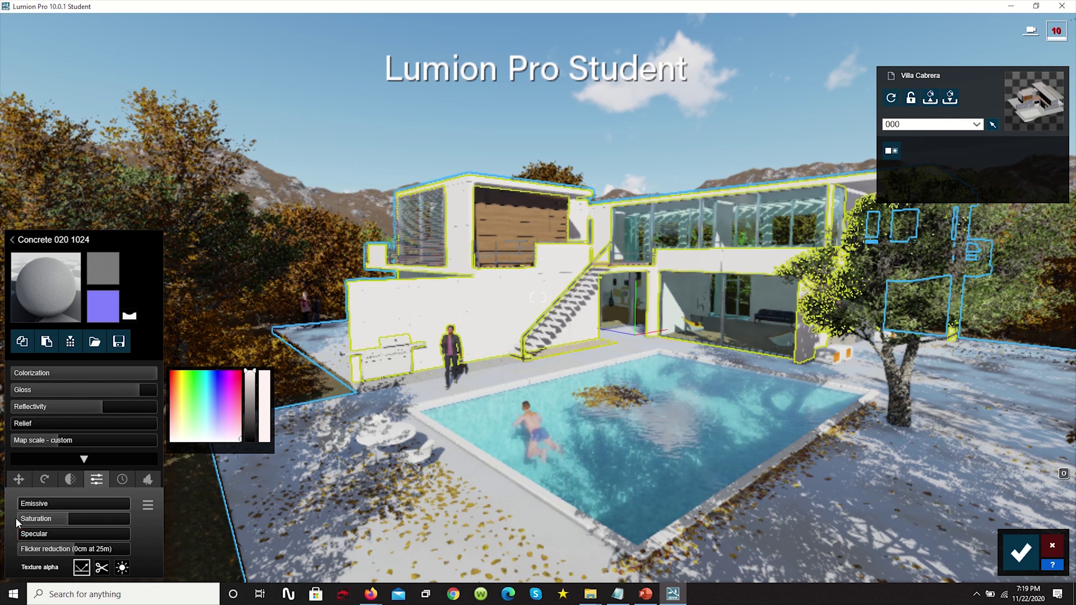
{"action": "mouse_move", "coordinate": [20, 506]}
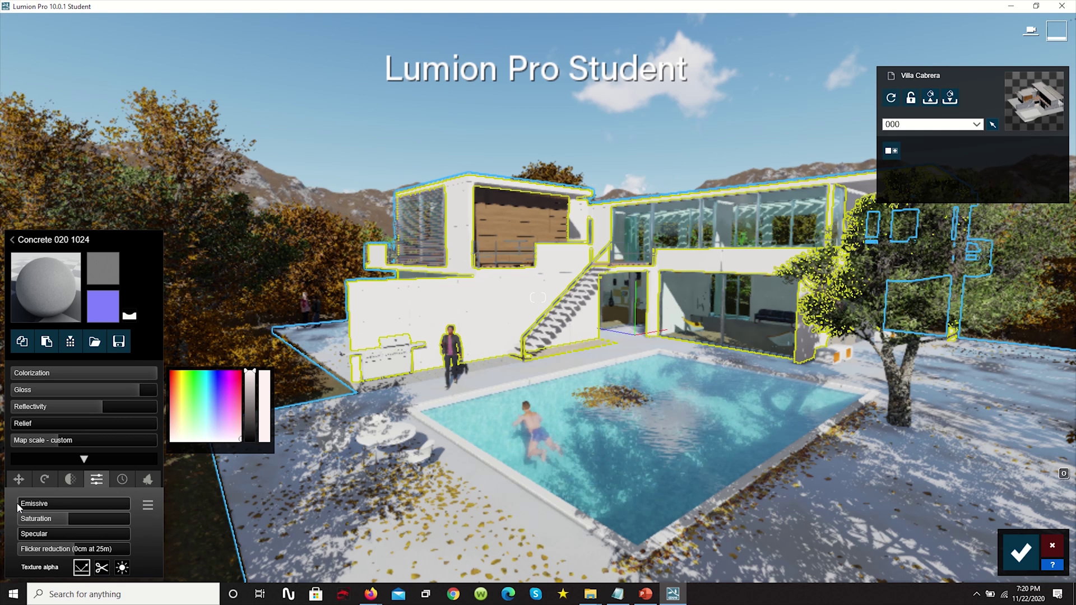
{"action": "mouse_move", "coordinate": [20, 507]}
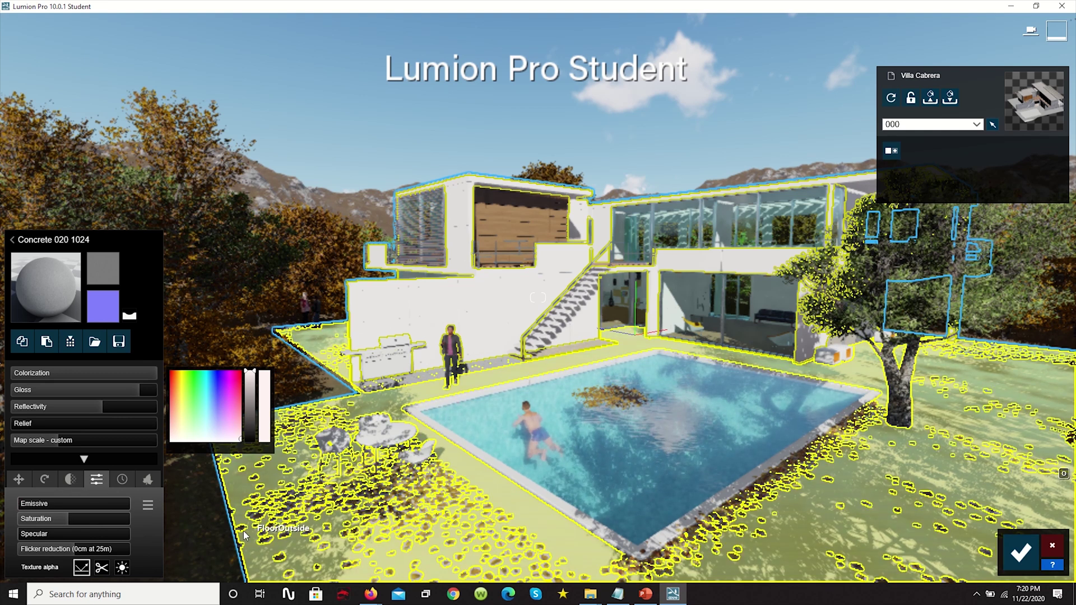
{"action": "mouse_move", "coordinate": [114, 520]}
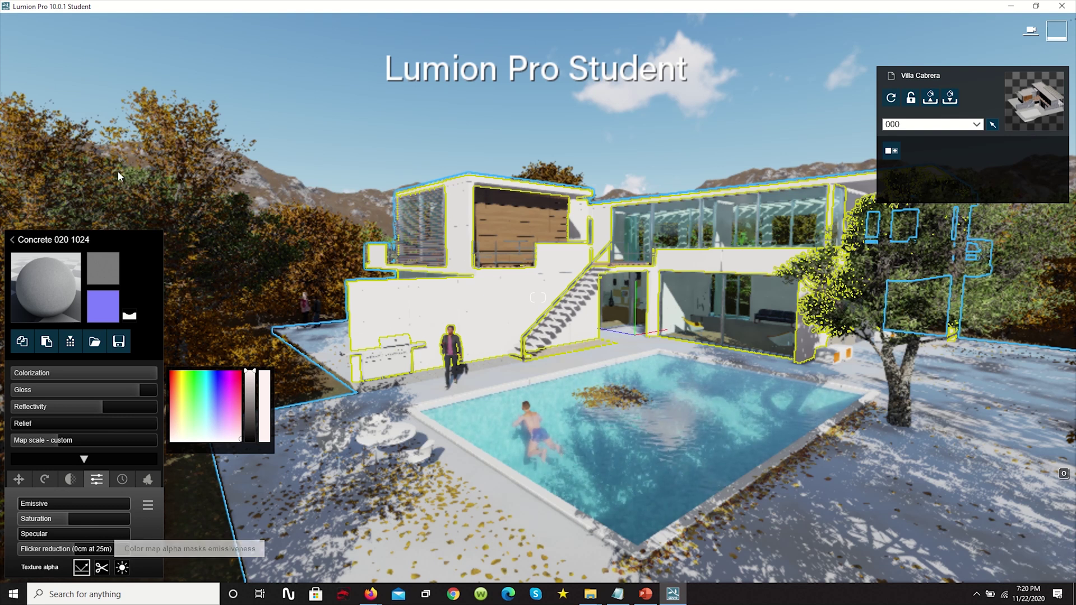
Step: Browse the material library's Various, Indoor and Outdoor categories, including the outdoor wood, metal and concrete materials
{"action": "left_click", "coordinate": [28, 270]}
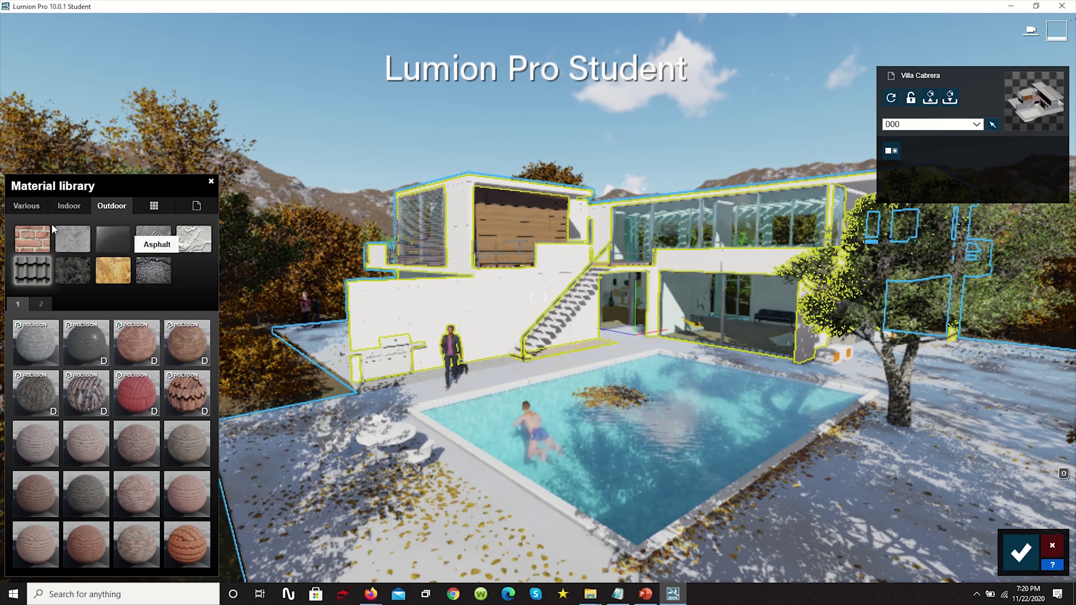
{"action": "left_click", "coordinate": [26, 205]}
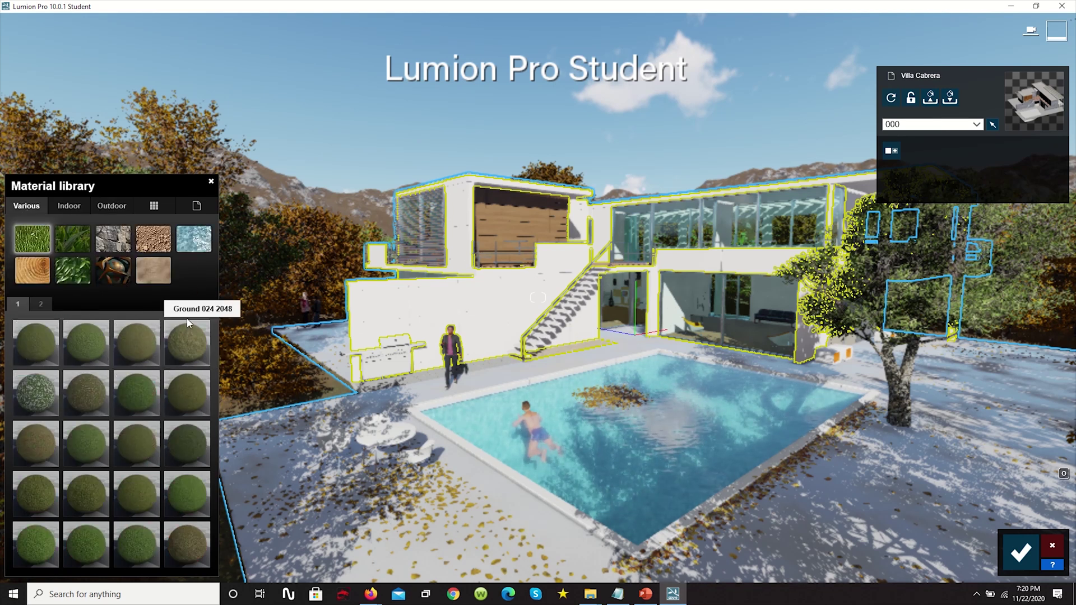
{"action": "left_click", "coordinate": [65, 207]}
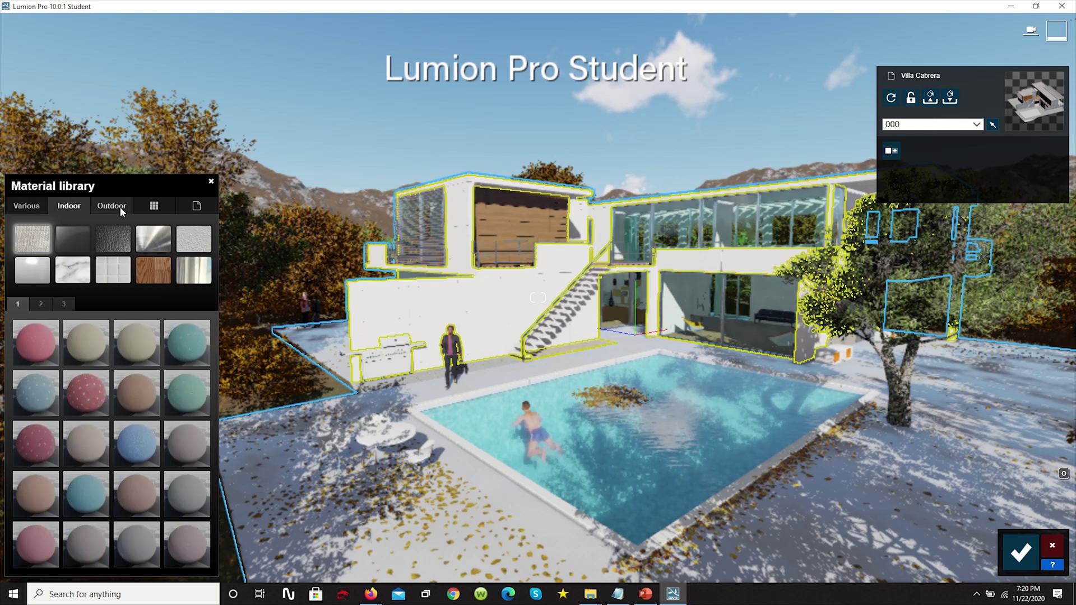
{"action": "left_click", "coordinate": [112, 206]}
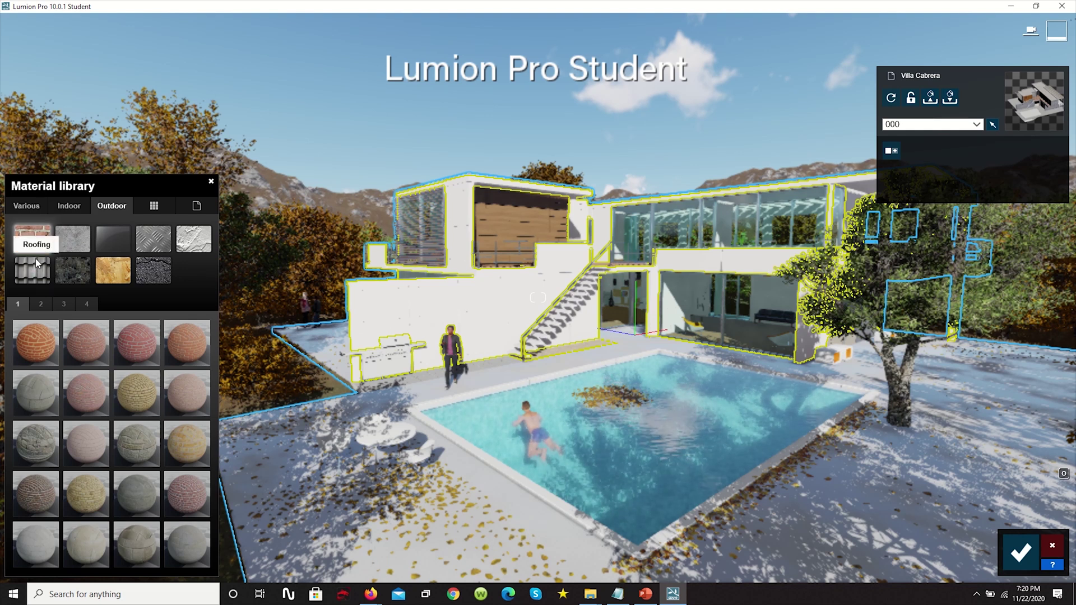
{"action": "left_click", "coordinate": [77, 238]}
{"action": "left_click", "coordinate": [108, 269]}
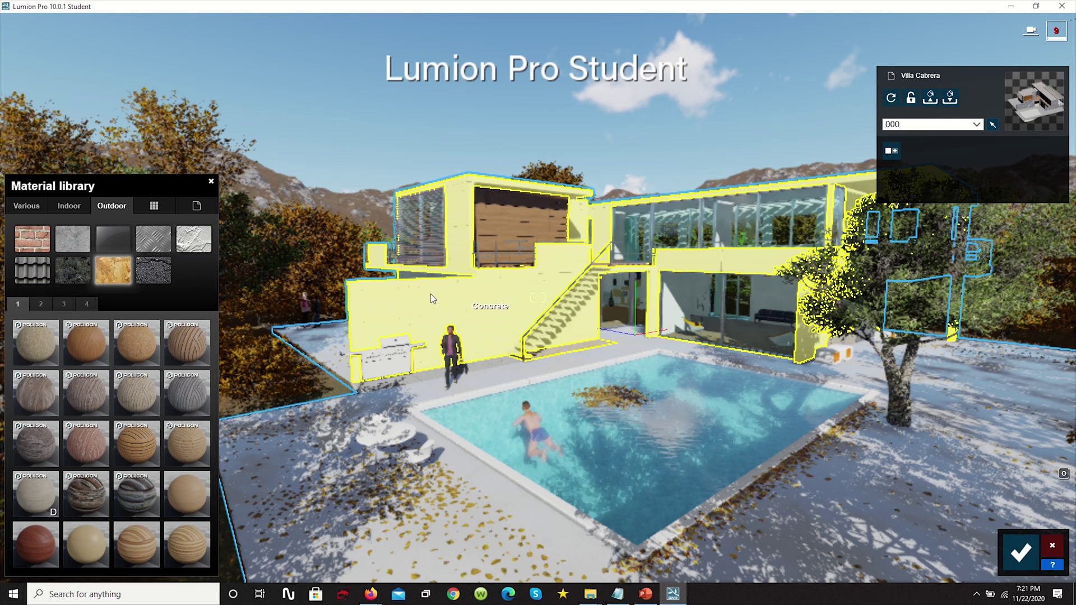
{"action": "left_click", "coordinate": [156, 272]}
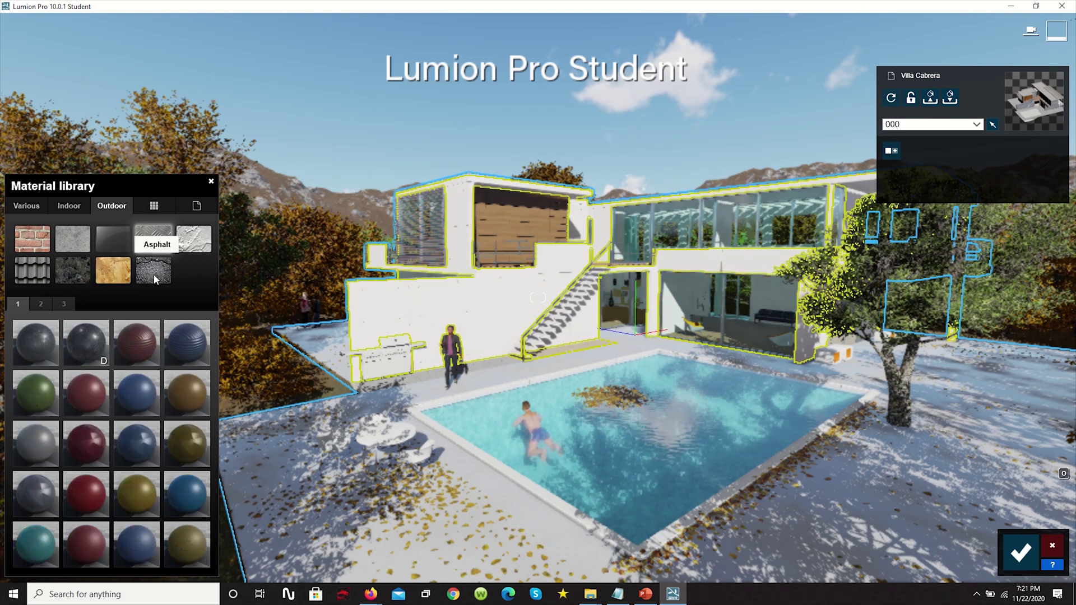
{"action": "left_click", "coordinate": [42, 306]}
{"action": "left_click", "coordinate": [62, 305]}
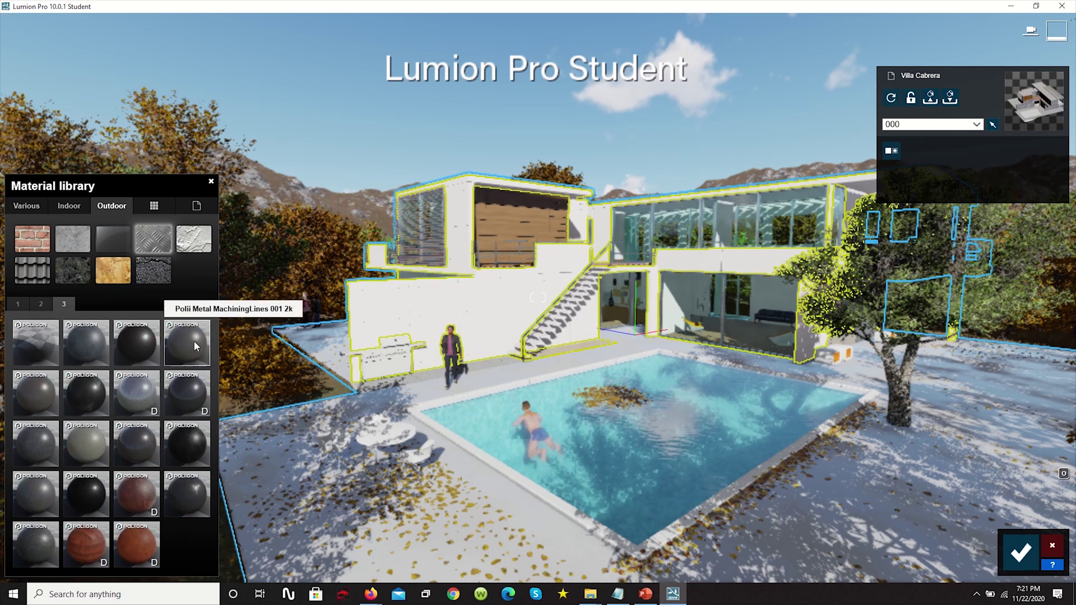
{"action": "left_click", "coordinate": [73, 238]}
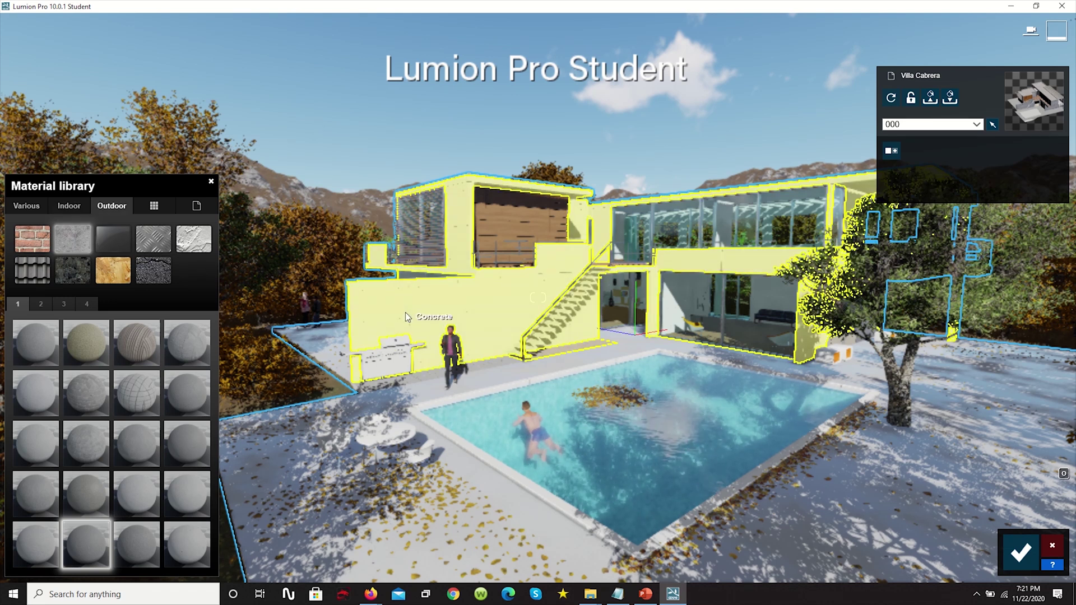
Step: Replace the villa walls' concrete with the outdoor brick material Bricks 003 1024 and inspect the wall by the stairs up close
{"action": "left_click", "coordinate": [406, 312]}
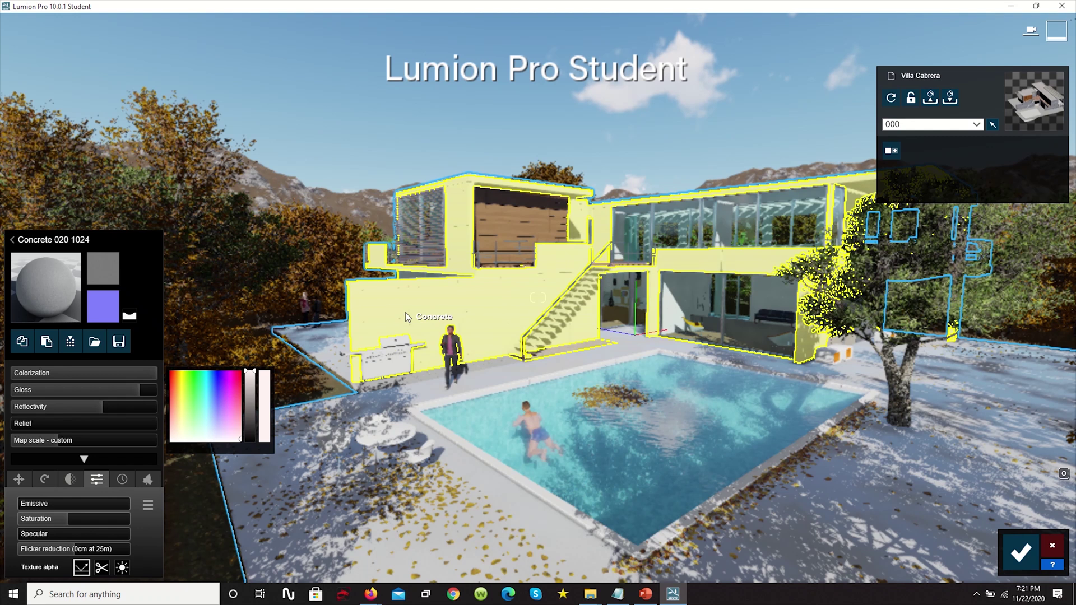
{"action": "left_click", "coordinate": [22, 267]}
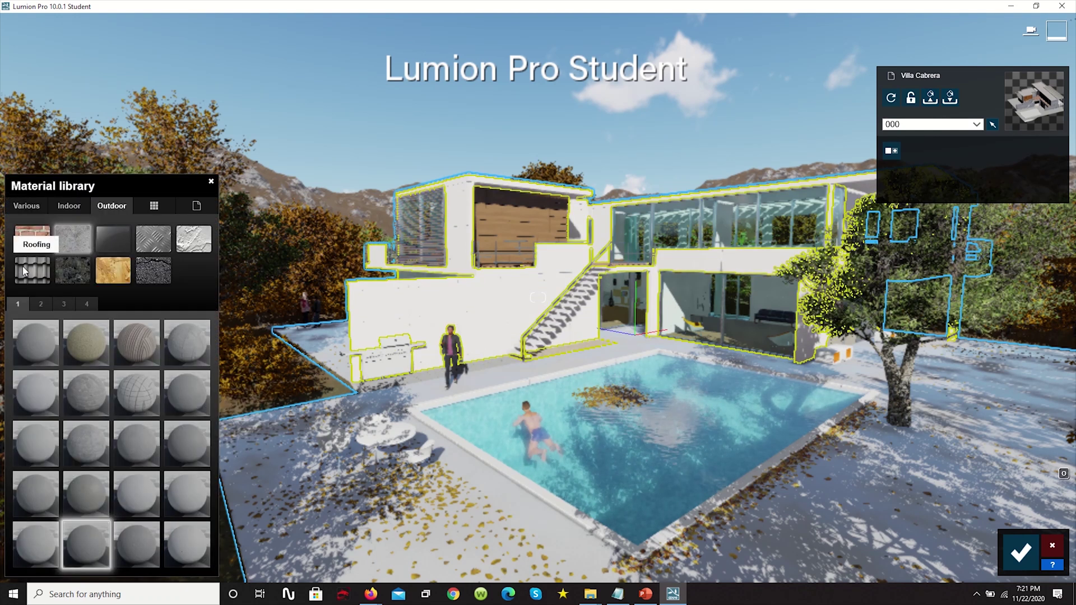
{"action": "left_click", "coordinate": [37, 233]}
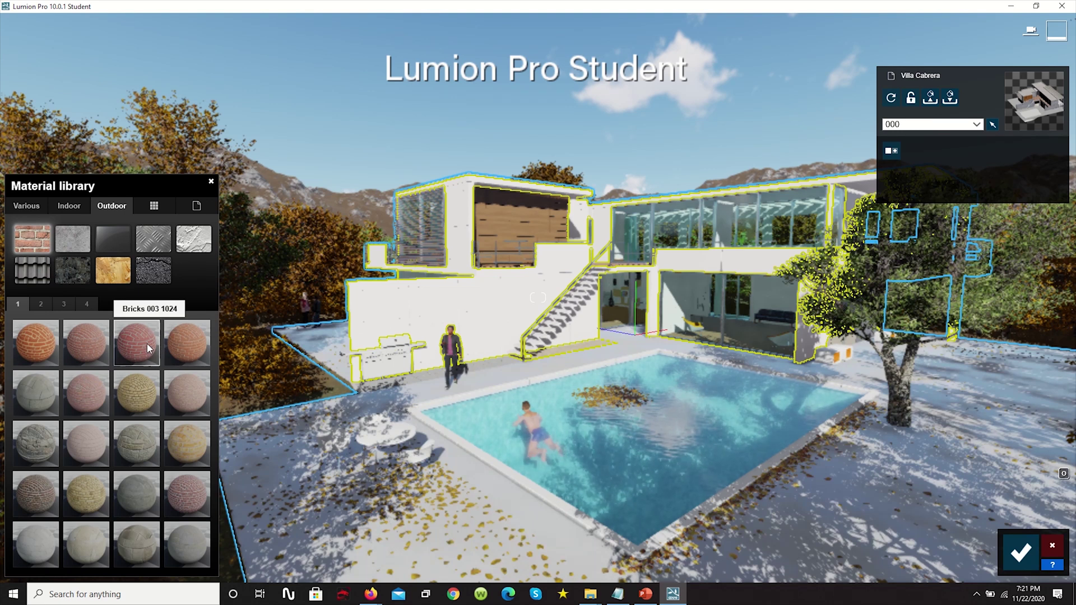
{"action": "left_click", "coordinate": [149, 351]}
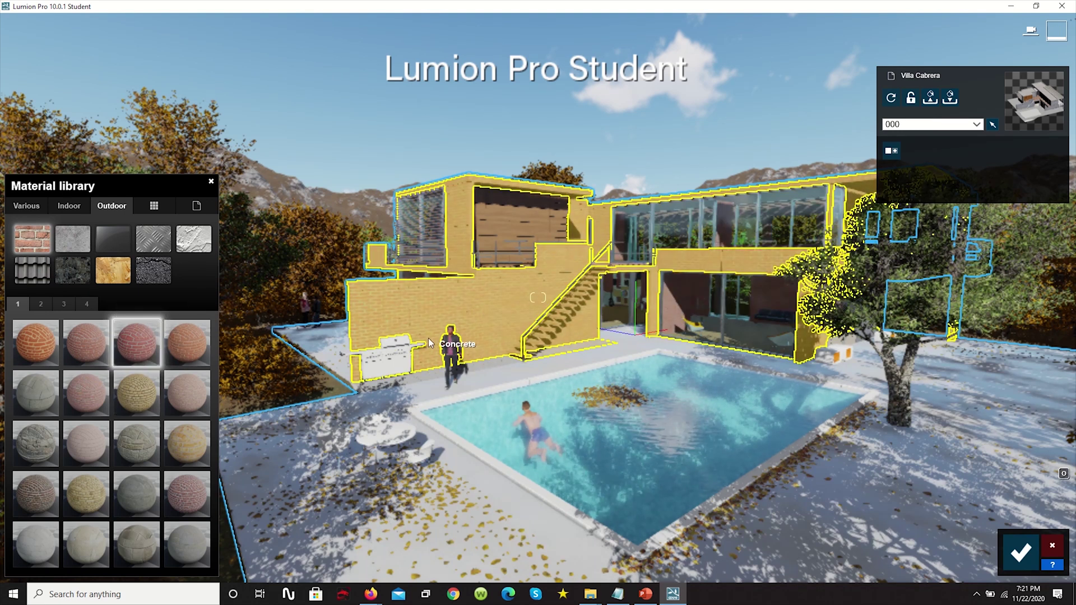
{"action": "scroll", "coordinate": [419, 328], "scroll_direction": "up", "scroll_amount": 3}
{"action": "scroll", "coordinate": [415, 321], "scroll_direction": "up", "scroll_amount": 5}
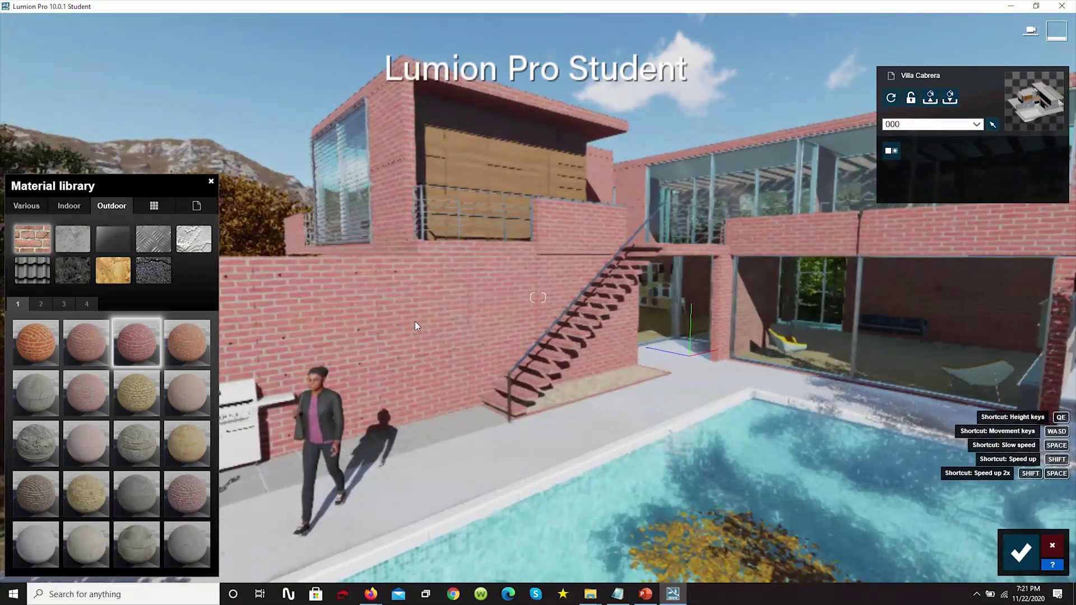
{"action": "scroll", "coordinate": [414, 321], "scroll_direction": "up", "scroll_amount": 5}
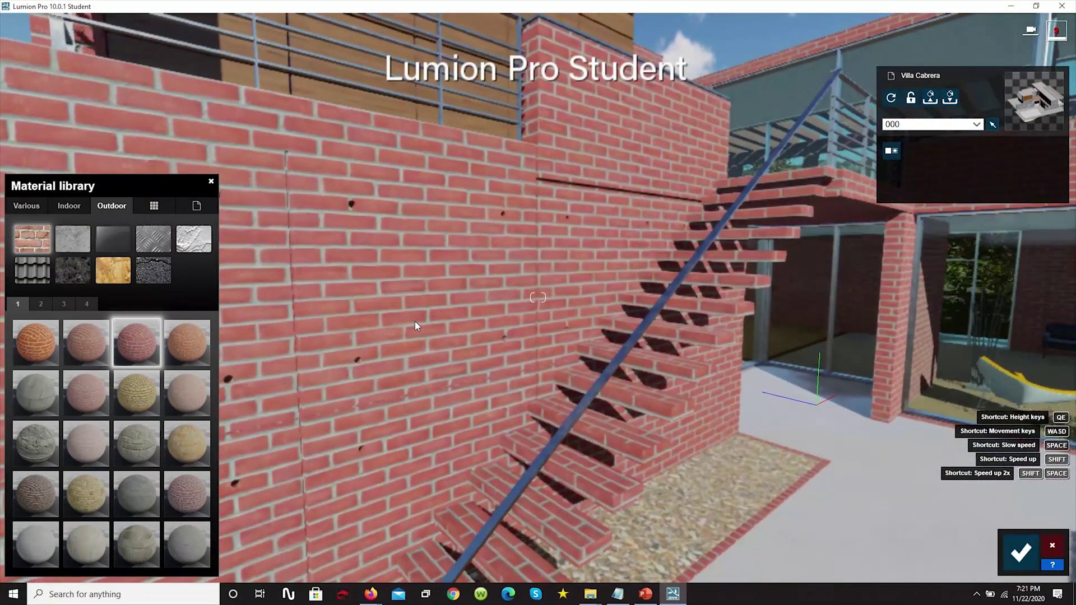
{"action": "scroll", "coordinate": [541, 332], "scroll_direction": "down", "scroll_amount": 3}
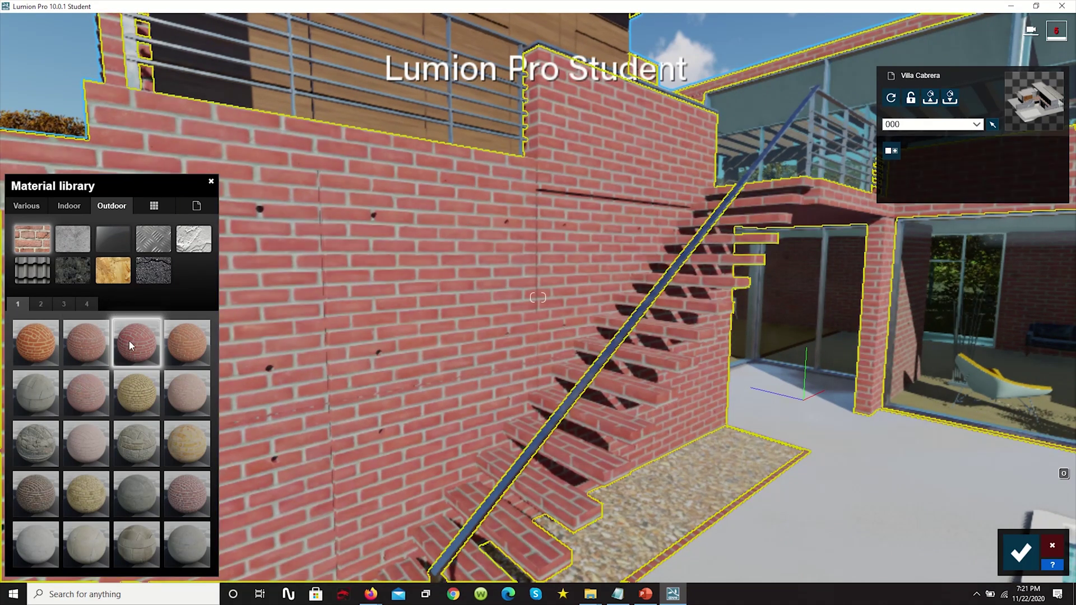
Step: Open Bricks 003 1024 in the Material Editor and check its colorization, map scale and other settings
{"action": "mouse_move", "coordinate": [138, 346]}
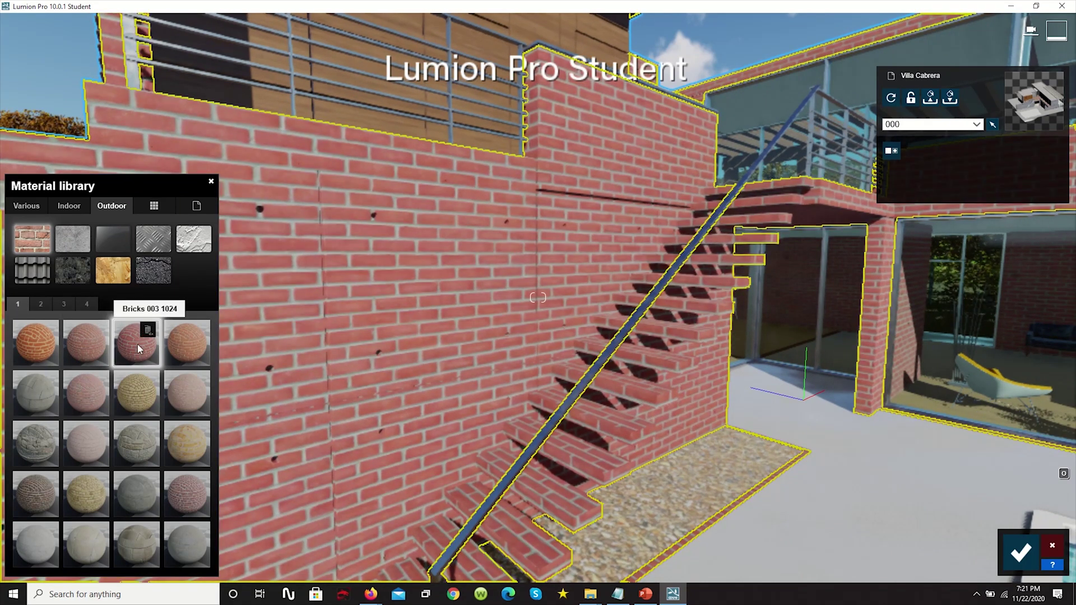
{"action": "left_click", "coordinate": [137, 344]}
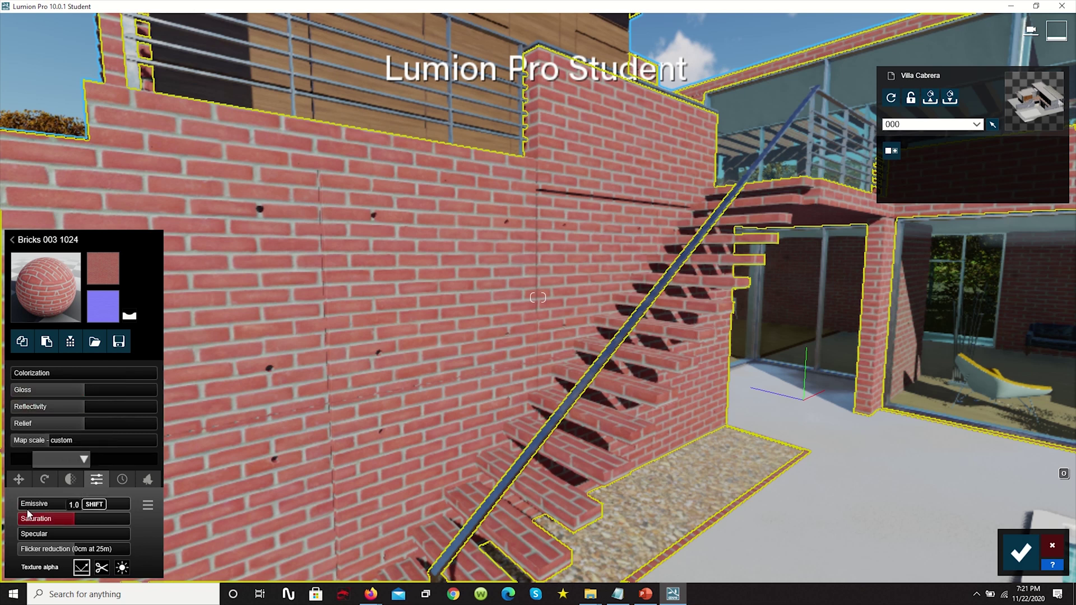
{"action": "left_click", "coordinate": [16, 377]}
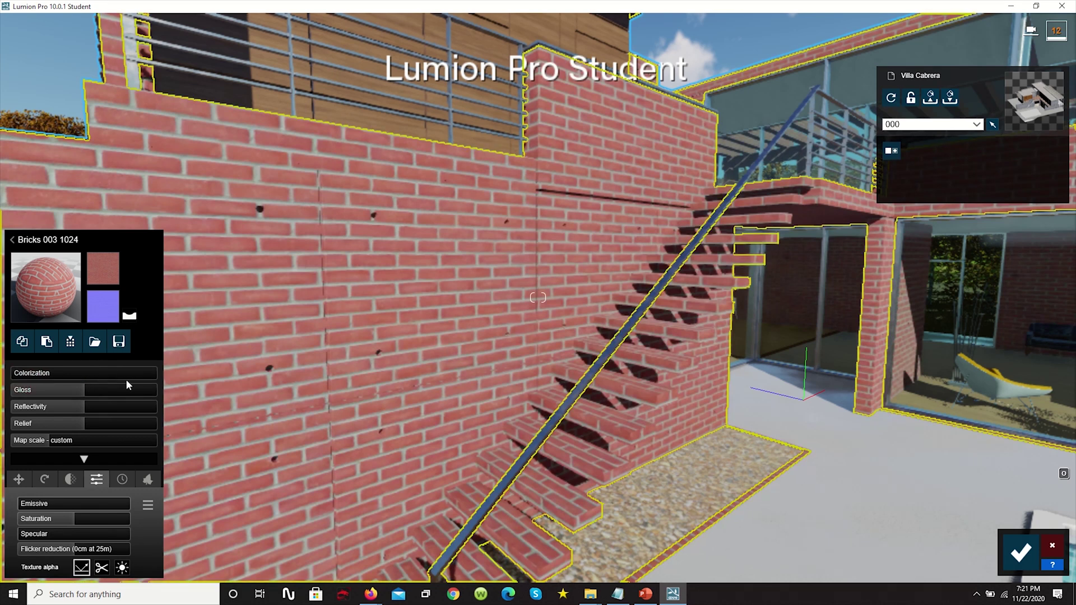
{"action": "left_click_drag", "start_coordinate": [24, 377], "coordinate": [2, 376]}
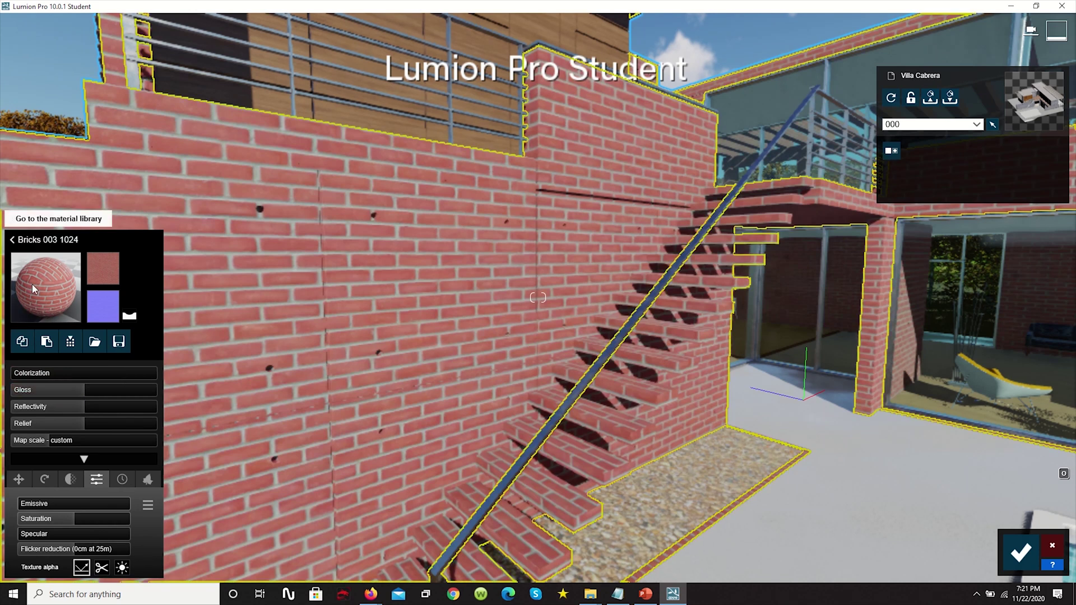
{"action": "left_click", "coordinate": [39, 240]}
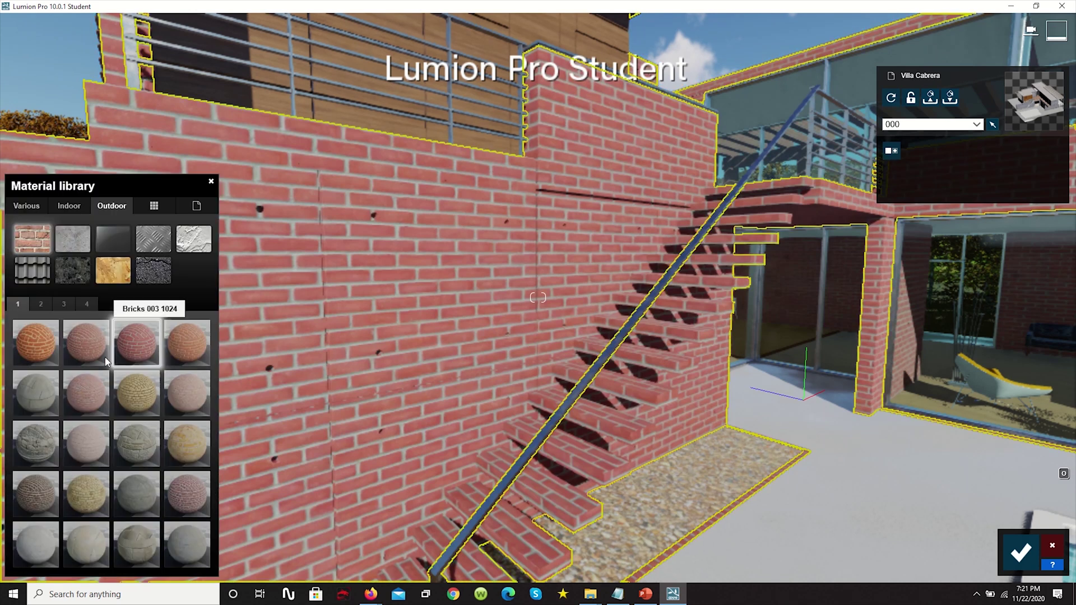
{"action": "left_click", "coordinate": [62, 241]}
{"action": "left_click", "coordinate": [348, 325]}
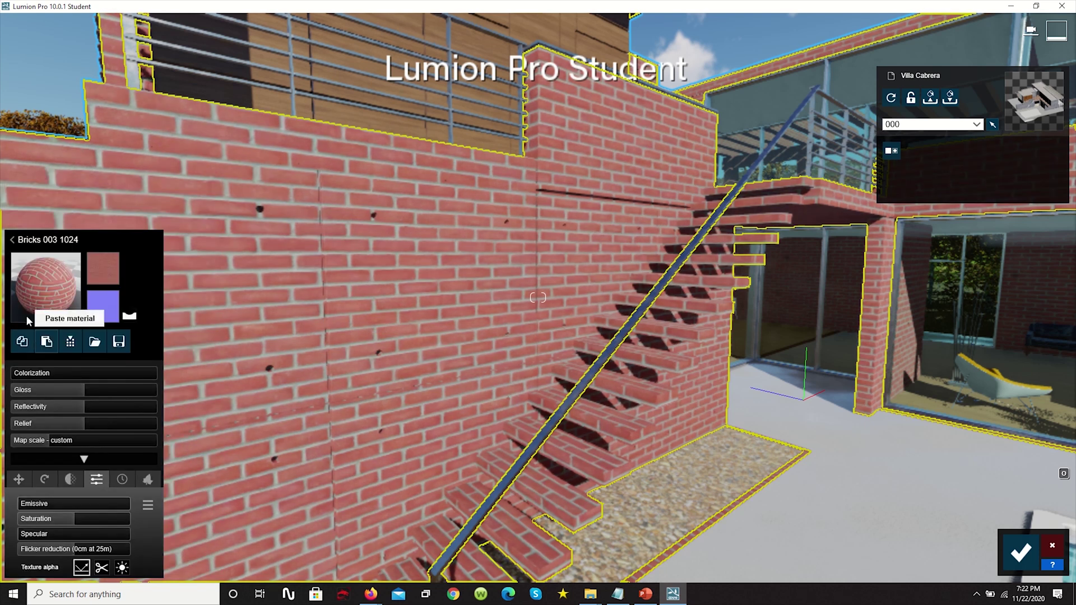
Step: Apply the outdoor material Concrete 001 1024 to the villa walls, colorize it fully white and return to the material library
{"action": "left_click", "coordinate": [25, 287]}
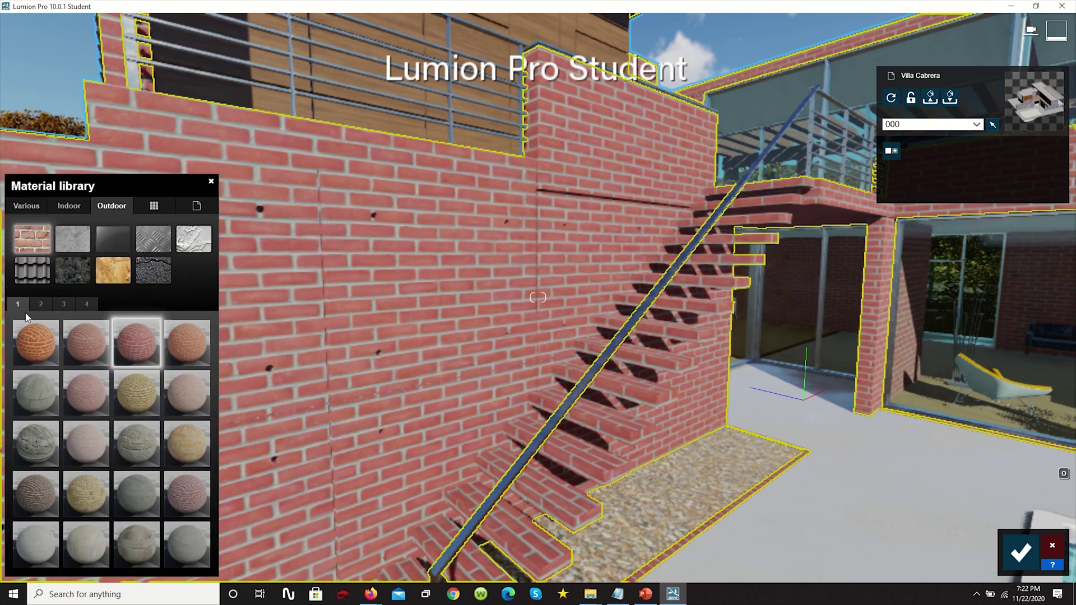
{"action": "left_click", "coordinate": [63, 241]}
{"action": "left_click", "coordinate": [33, 331]}
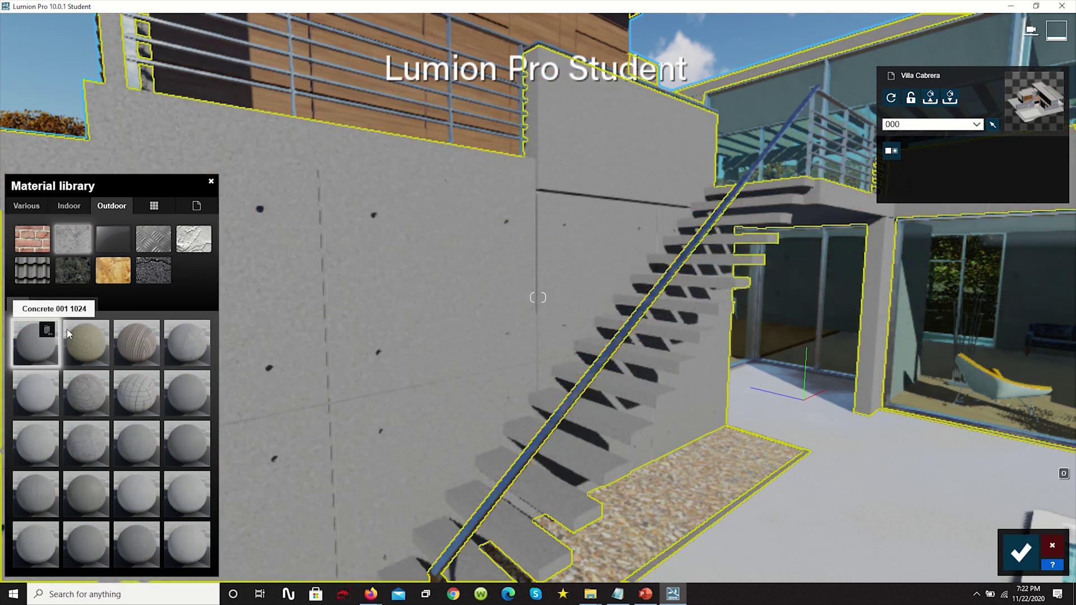
{"action": "left_click", "coordinate": [40, 341]}
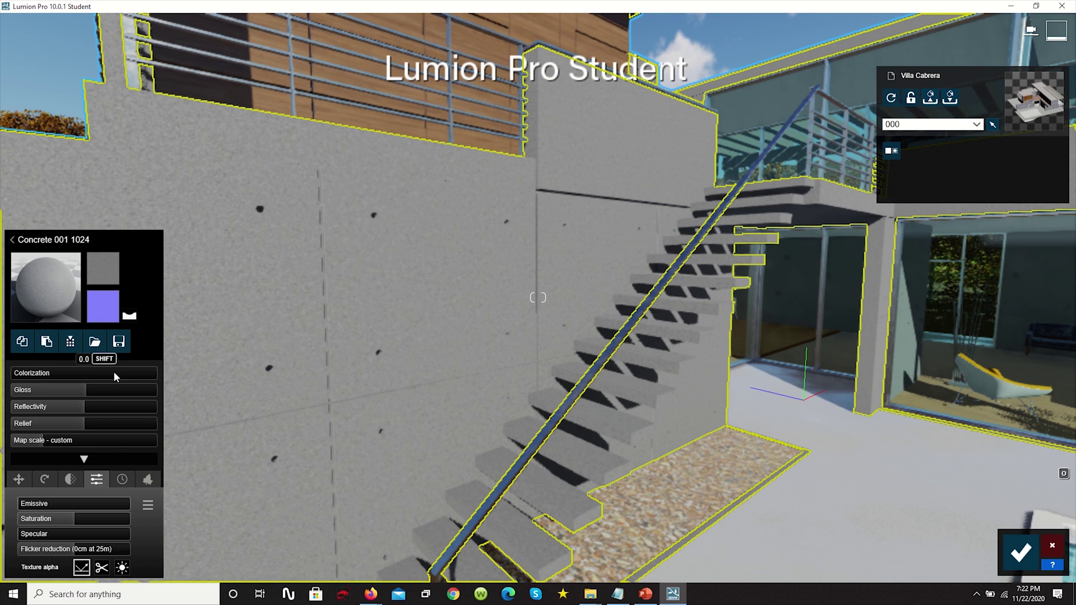
{"action": "mouse_move", "coordinate": [160, 379]}
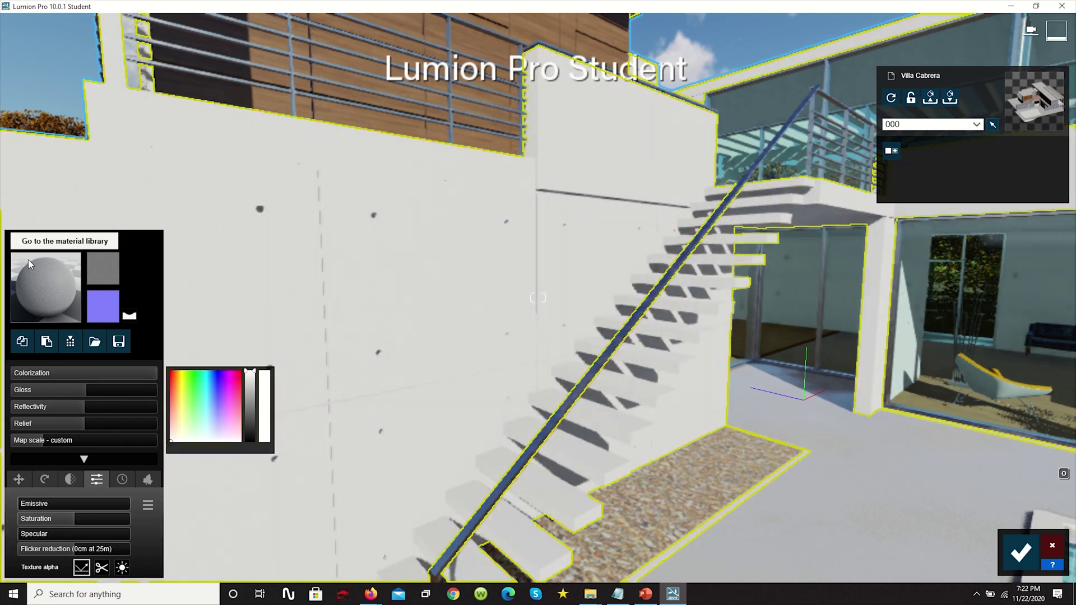
{"action": "left_click", "coordinate": [12, 242]}
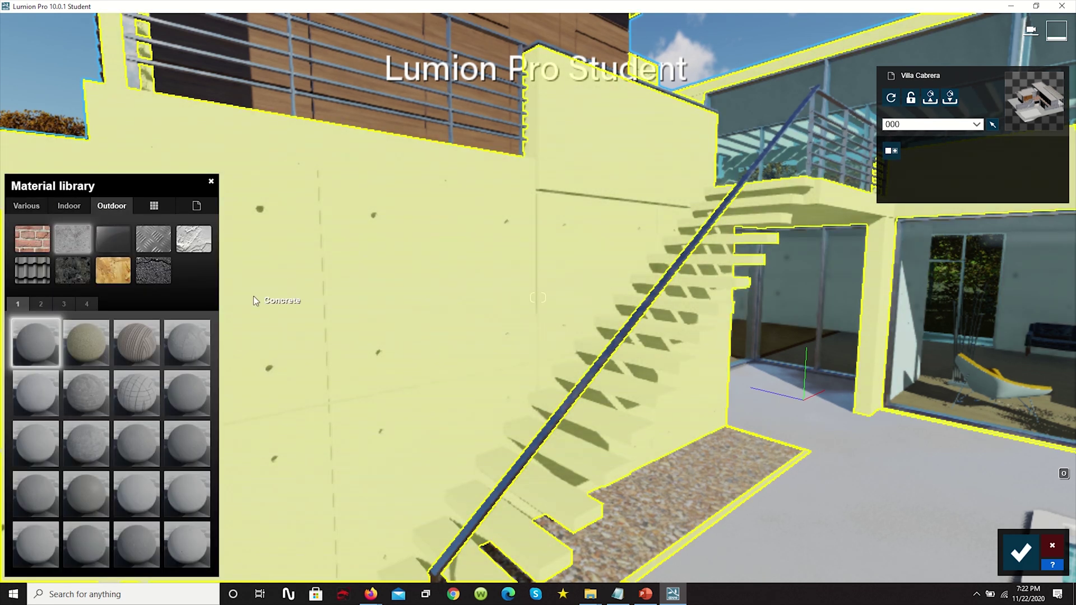
Step: Select the pool's water surface and display the water materials available for it in the material library
{"action": "left_click", "coordinate": [71, 206]}
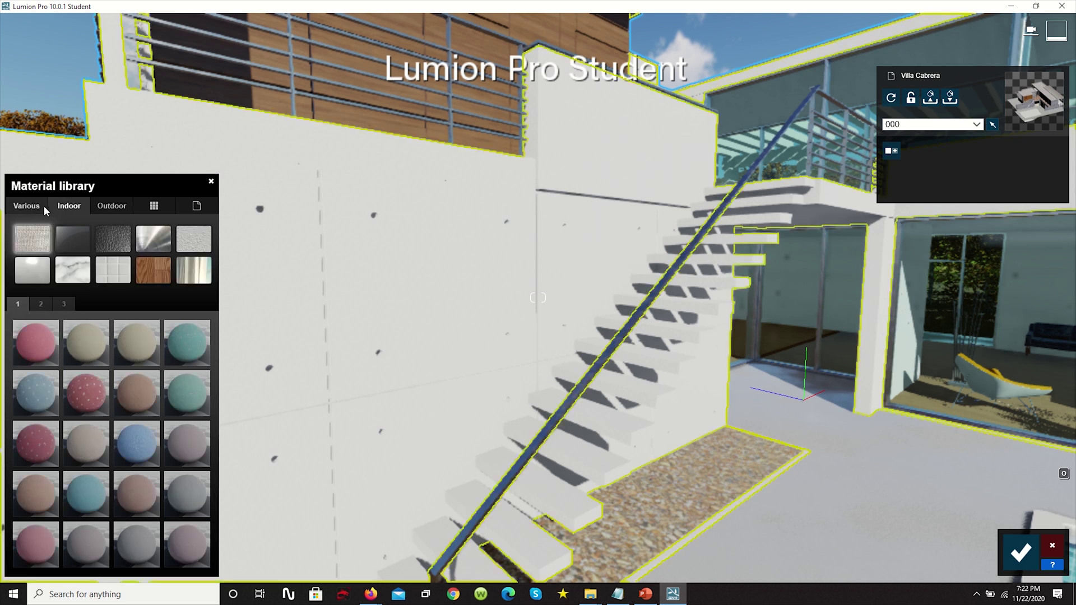
{"action": "left_click", "coordinate": [31, 208]}
{"action": "right_click_drag", "start_coordinate": [633, 337], "coordinate": [380, 254]}
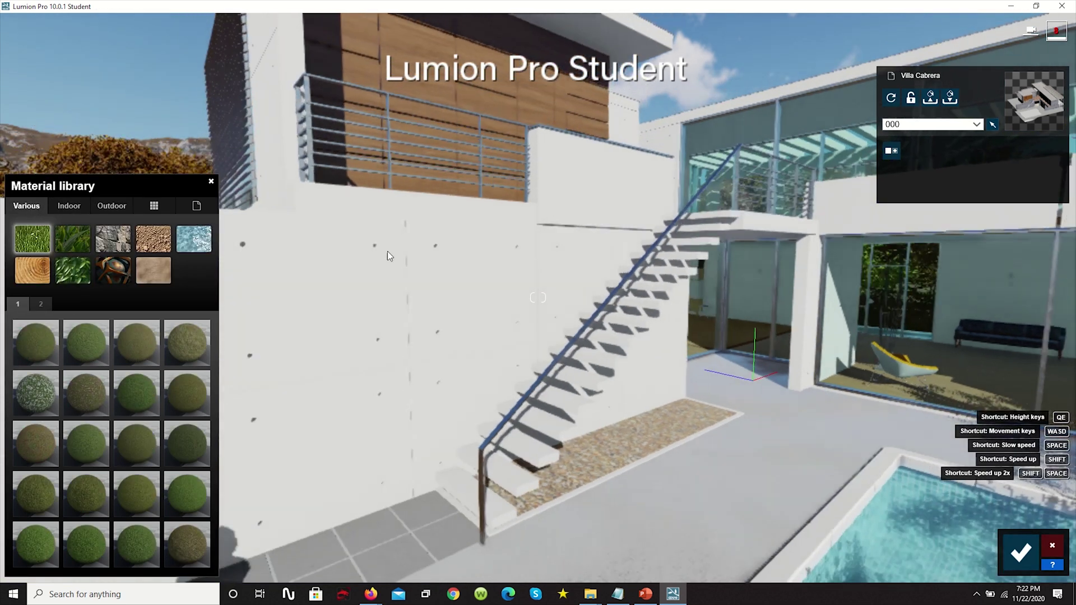
{"action": "scroll", "coordinate": [406, 257], "scroll_direction": "down", "scroll_amount": 10}
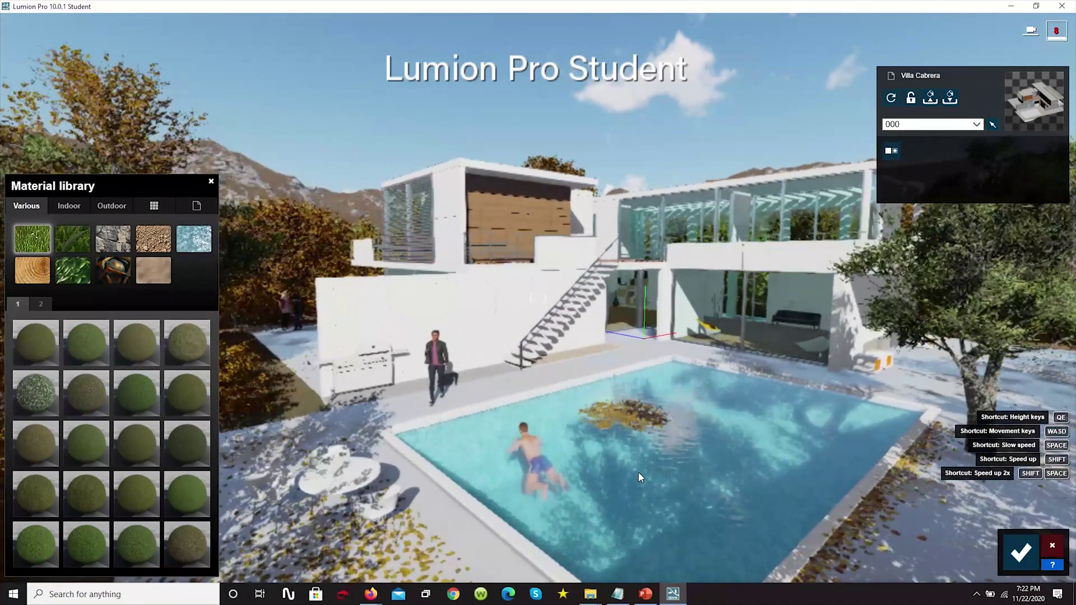
{"action": "left_click", "coordinate": [637, 473]}
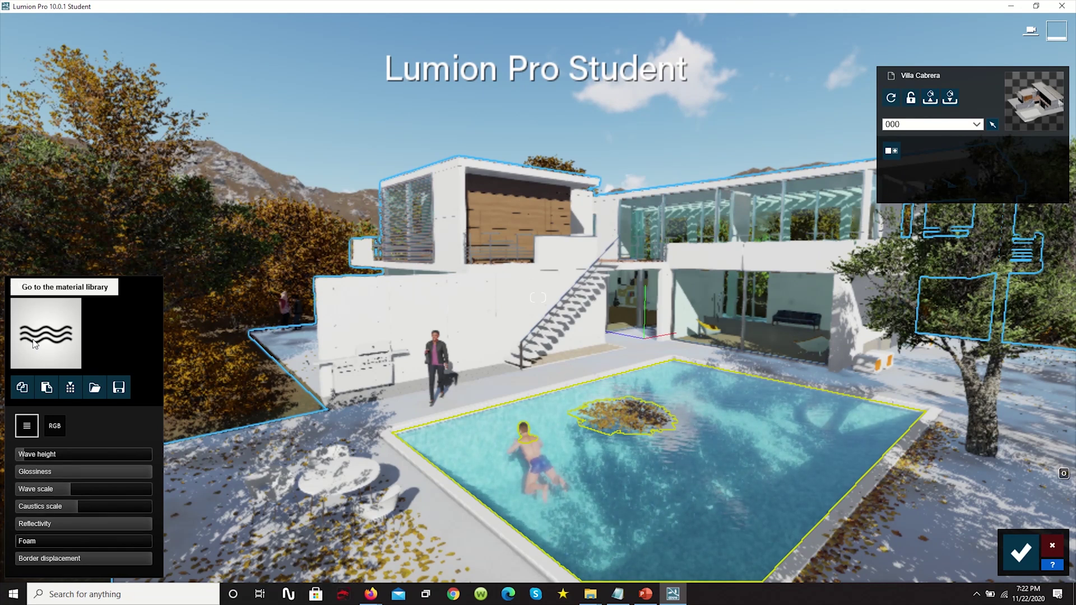
{"action": "left_click", "coordinate": [34, 343]}
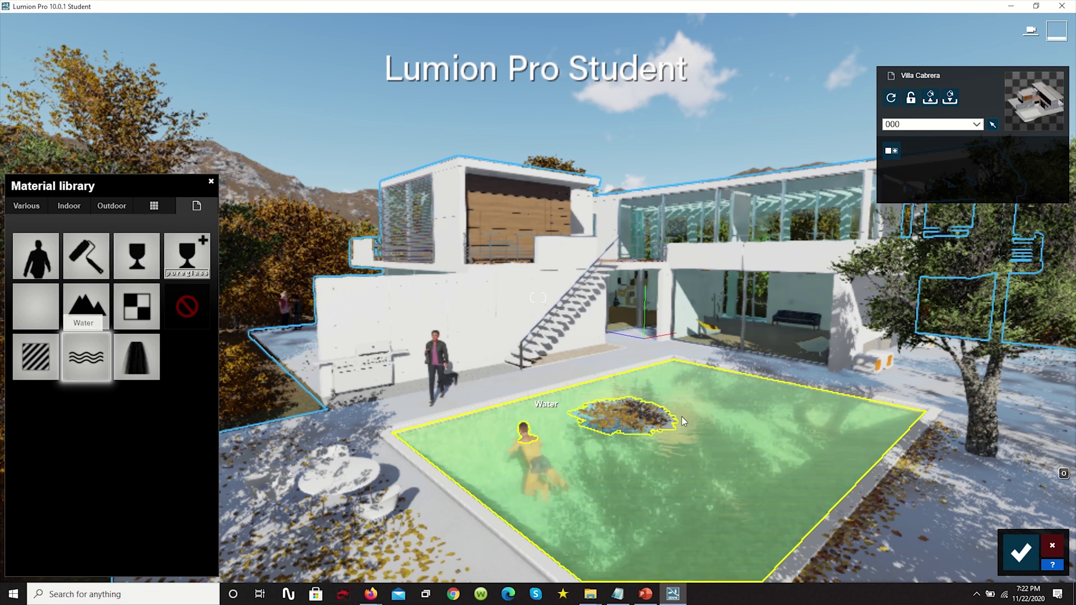
{"action": "left_click", "coordinate": [682, 456]}
{"action": "left_click", "coordinate": [26, 206]}
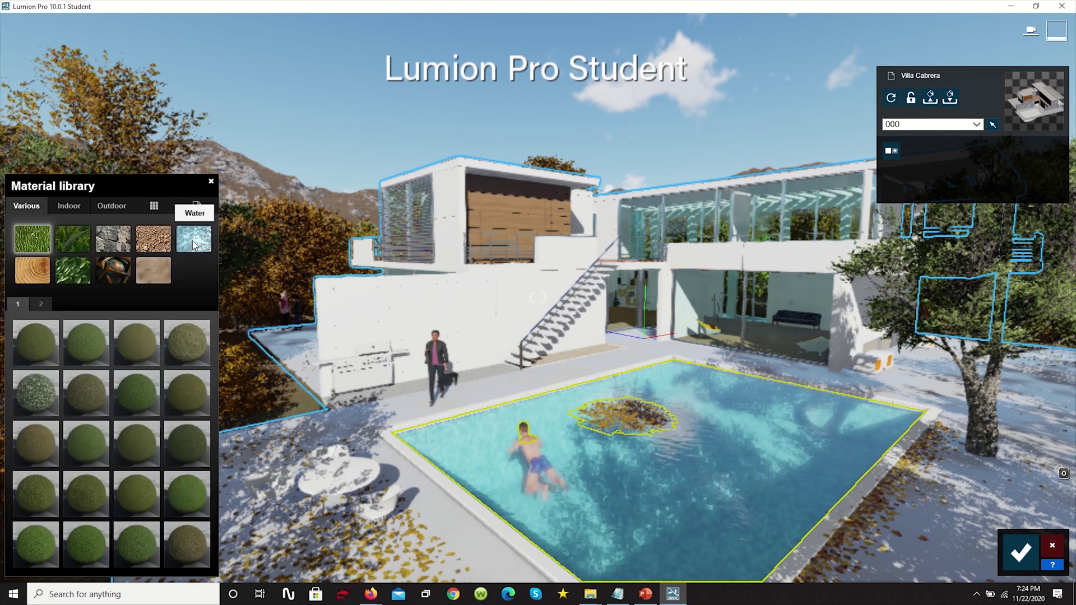
{"action": "left_click", "coordinate": [193, 241]}
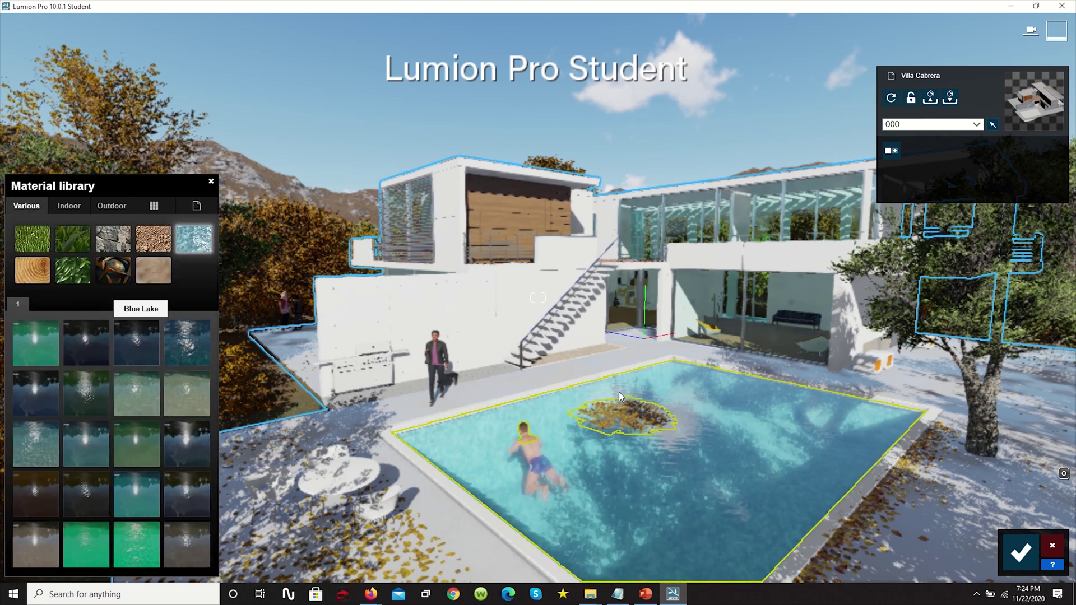
Step: Try the Black Water material on the pool, replacing it with Blue Ocean and opening that material's settings
{"action": "left_click", "coordinate": [89, 348]}
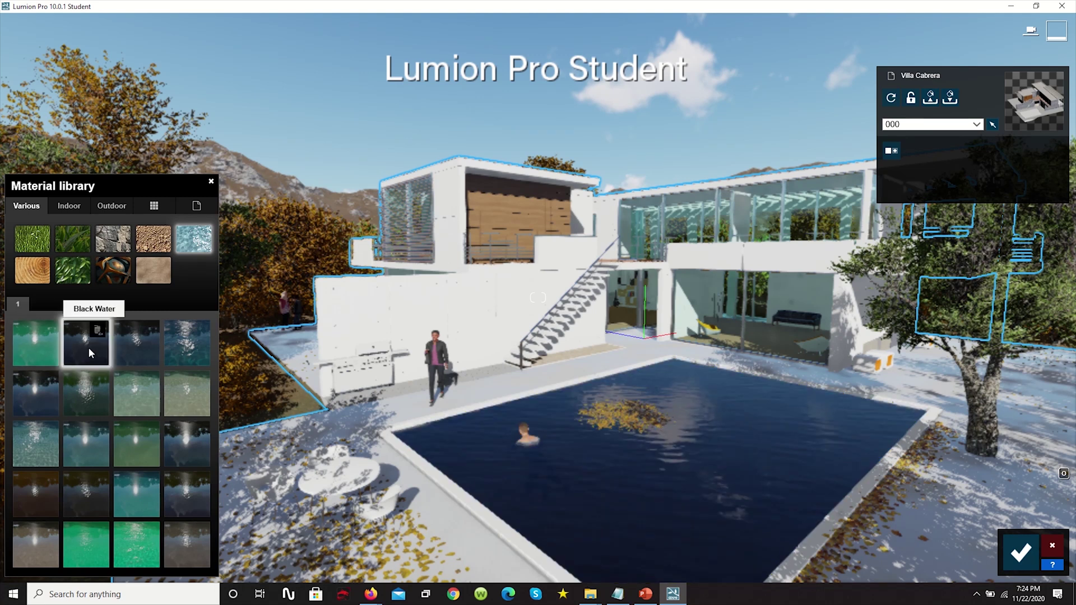
{"action": "left_click", "coordinate": [89, 348]}
{"action": "left_click", "coordinate": [39, 327]}
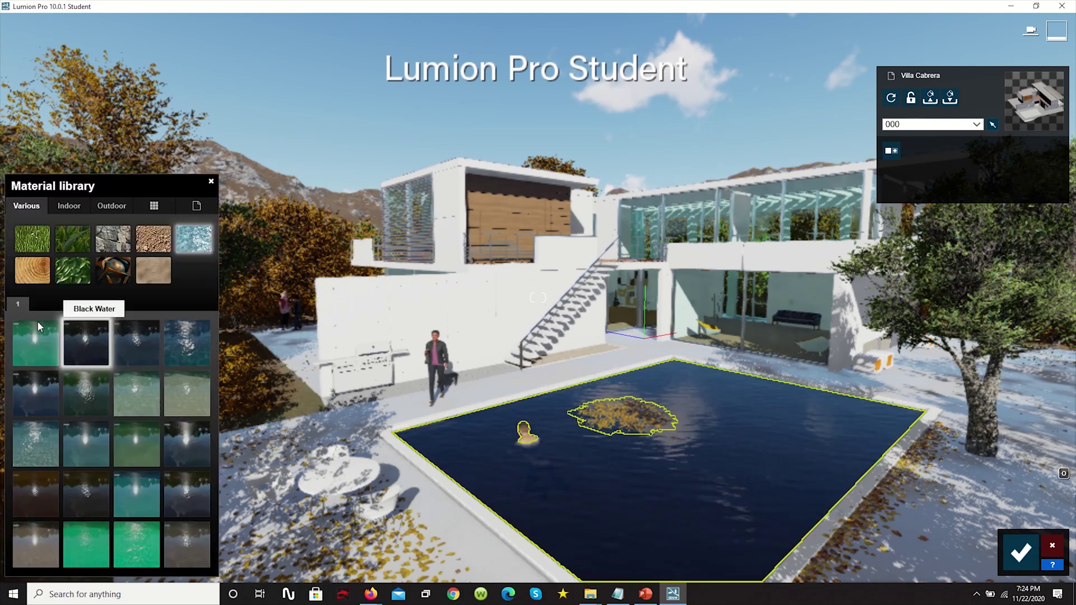
{"action": "left_click", "coordinate": [190, 340]}
{"action": "left_click", "coordinate": [190, 339]}
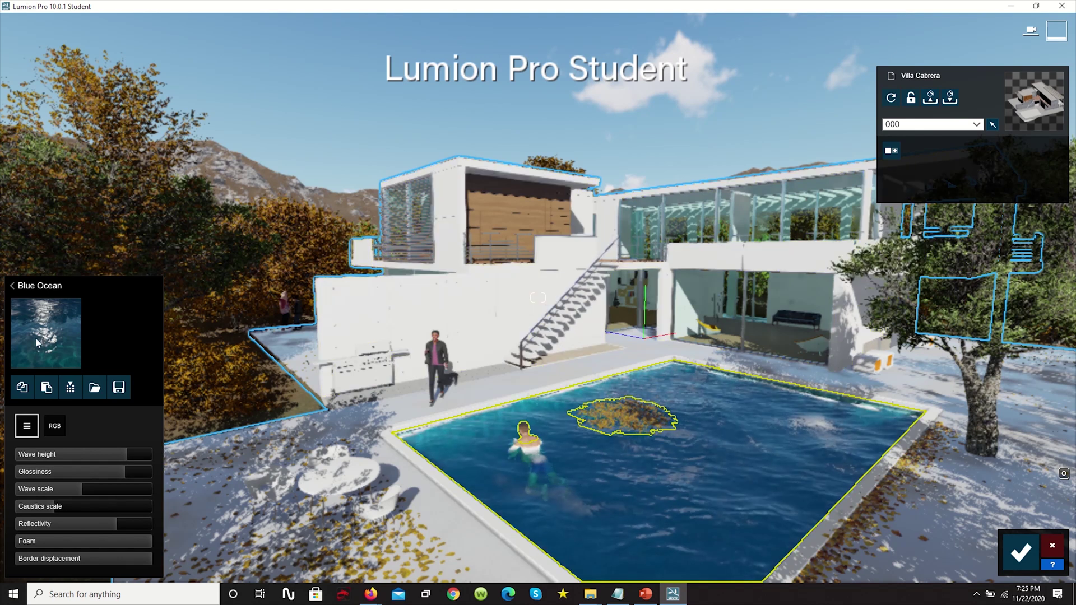
Step: Lower the Blue Ocean wave scale to near zero, adjust its caustics scale, and set its foam to 0.4
{"action": "left_click_drag", "start_coordinate": [78, 488], "coordinate": [19, 493]}
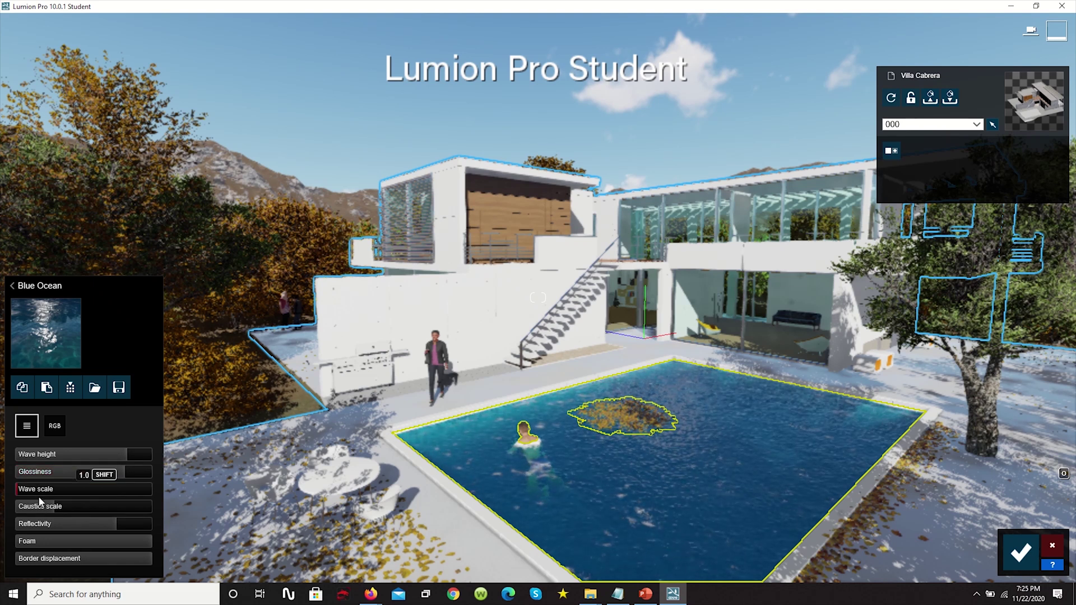
{"action": "left_click_drag", "start_coordinate": [128, 514], "coordinate": [25, 506]}
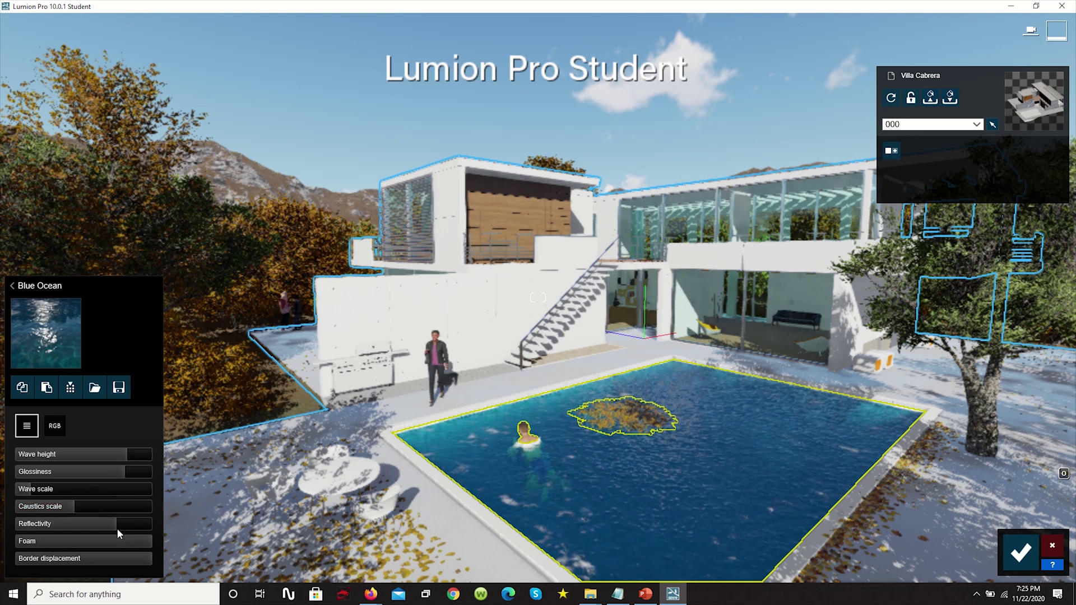
{"action": "left_click", "coordinate": [140, 541]}
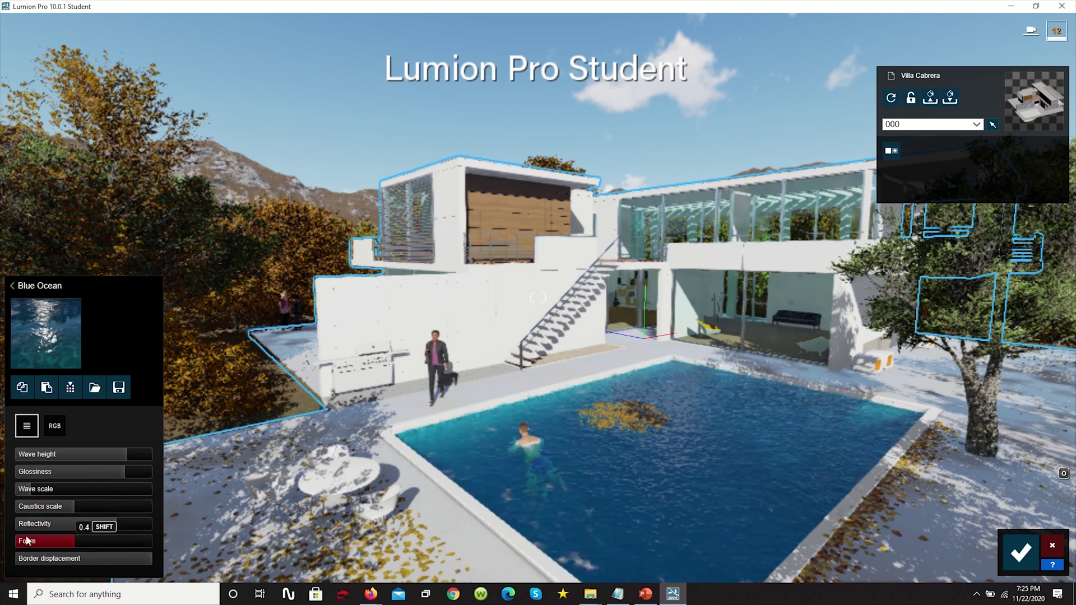
Step: Replace the pool's Blue Ocean material with Tropical Ocean and display the grass materials
{"action": "left_click", "coordinate": [136, 284]}
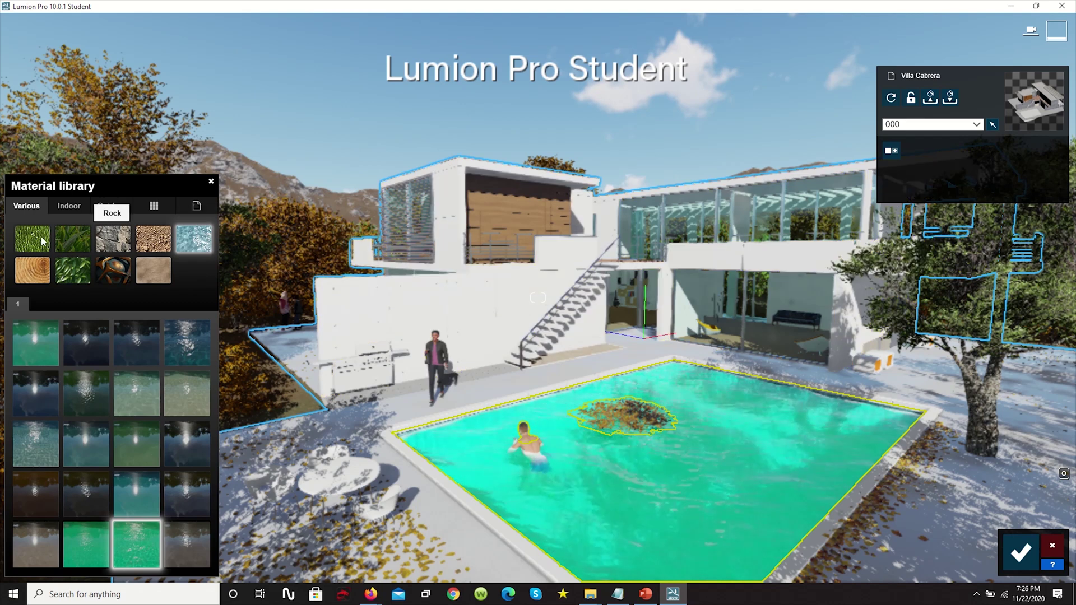
{"action": "left_click", "coordinate": [61, 241]}
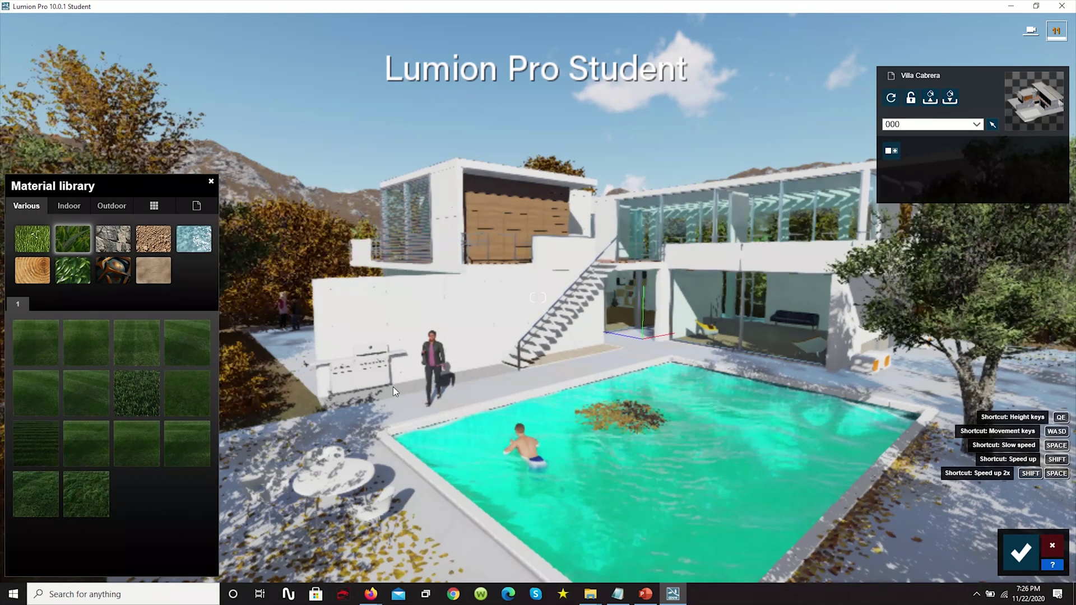
Step: Select the outside floor surface beside the pool and bring up the material library for it
{"action": "right_click_drag", "start_coordinate": [361, 385], "coordinate": [523, 489]}
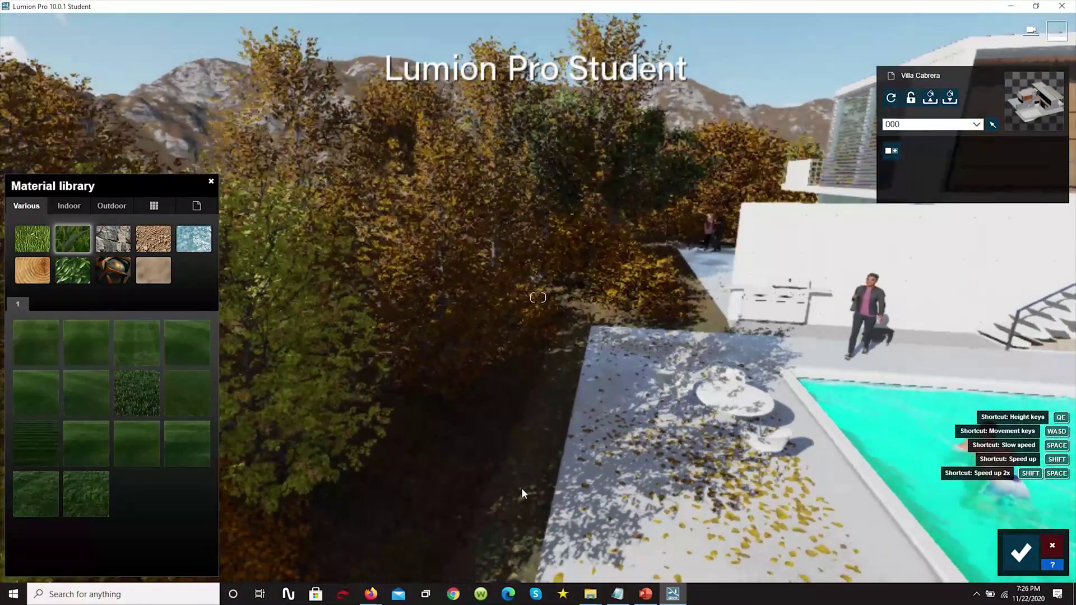
{"action": "key", "text": "w"}
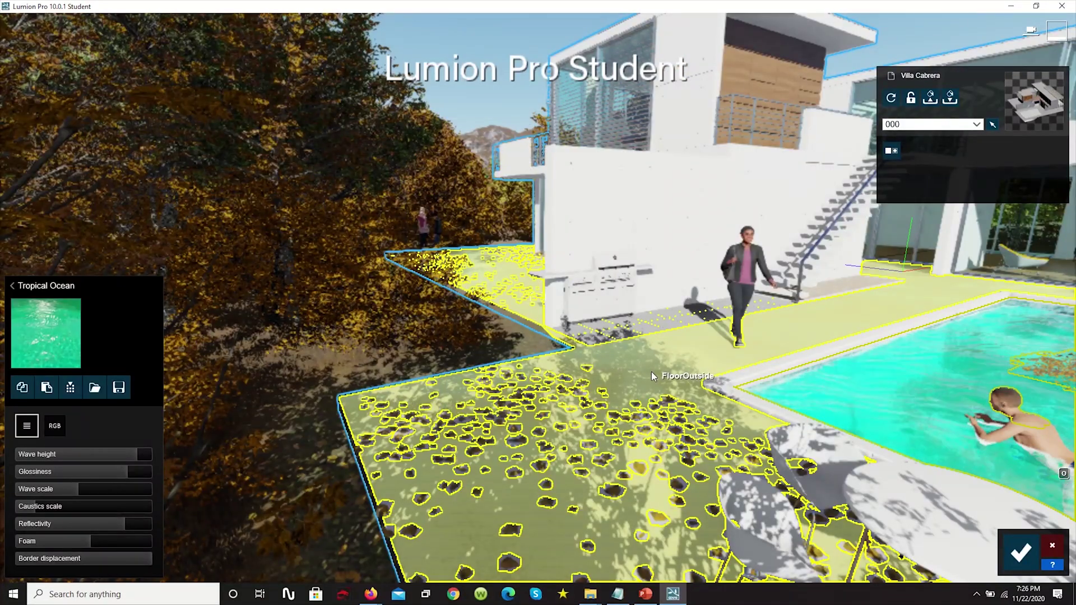
{"action": "left_click", "coordinate": [651, 371]}
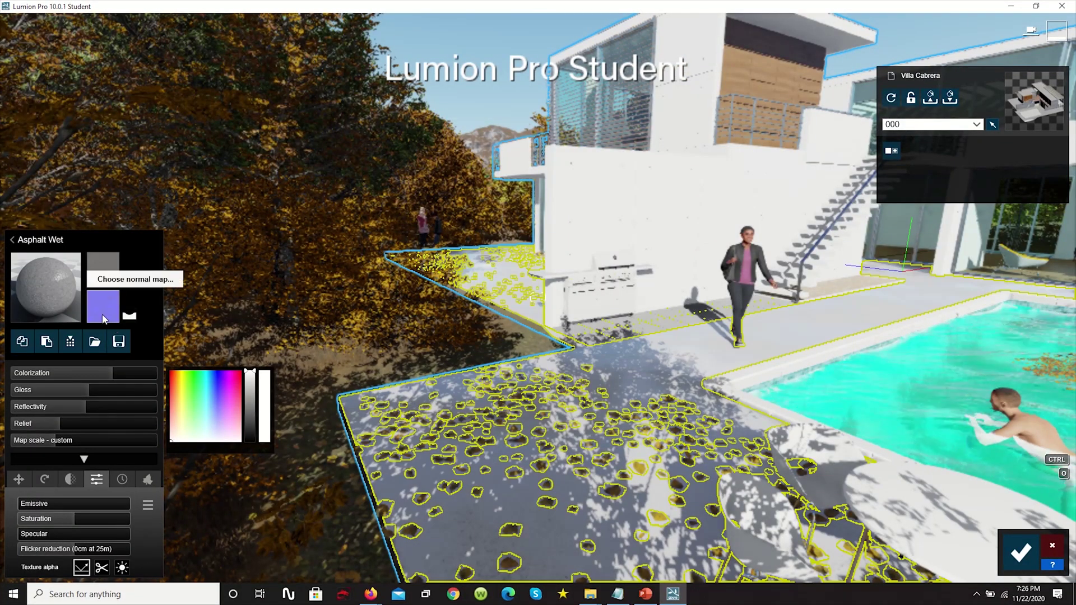
{"action": "left_click", "coordinate": [95, 315]}
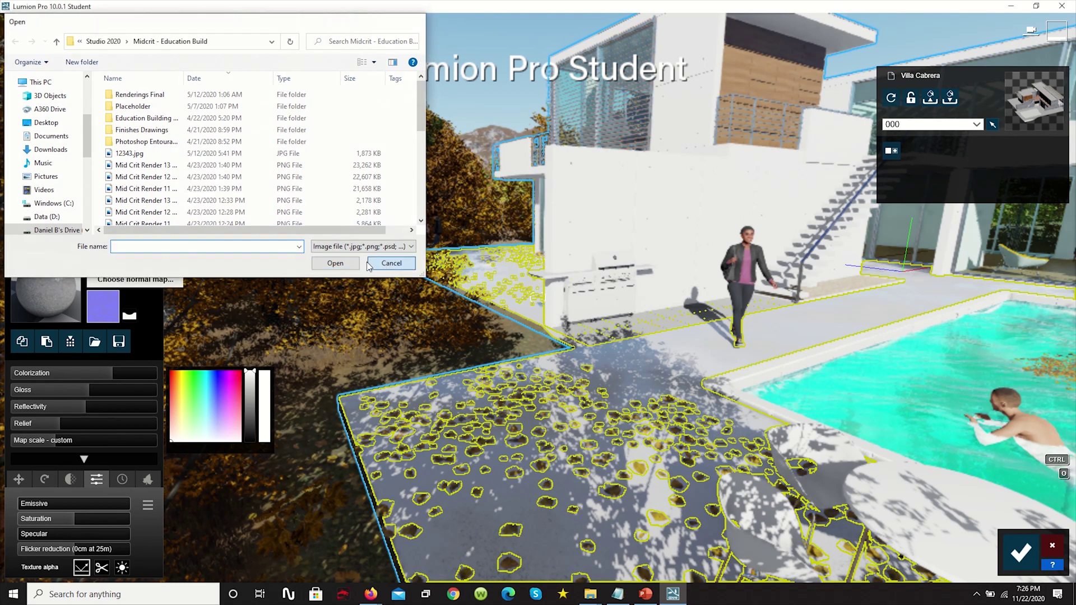
{"action": "left_click", "coordinate": [392, 267]}
{"action": "left_click", "coordinate": [22, 240]}
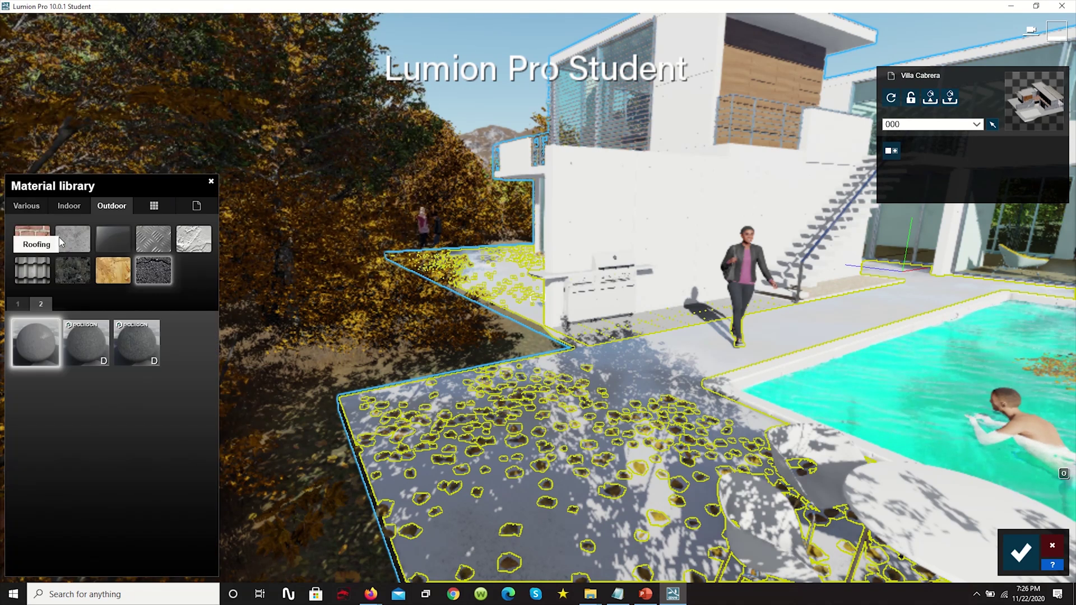
Step: Apply the Clean Cut Grass material to the outside floor around the pool
{"action": "left_click", "coordinate": [35, 206]}
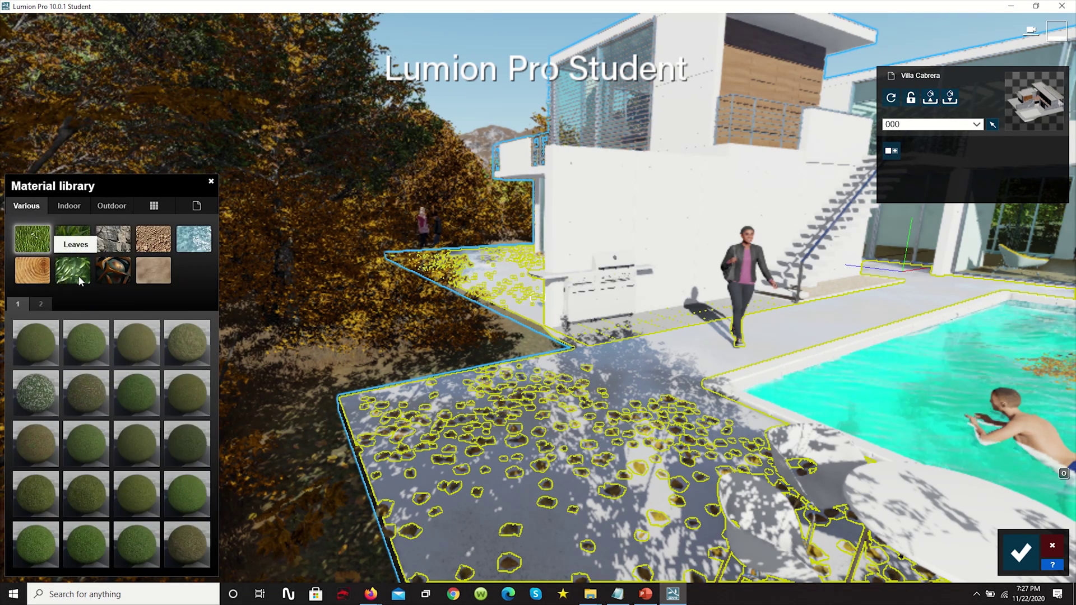
{"action": "left_click", "coordinate": [71, 234]}
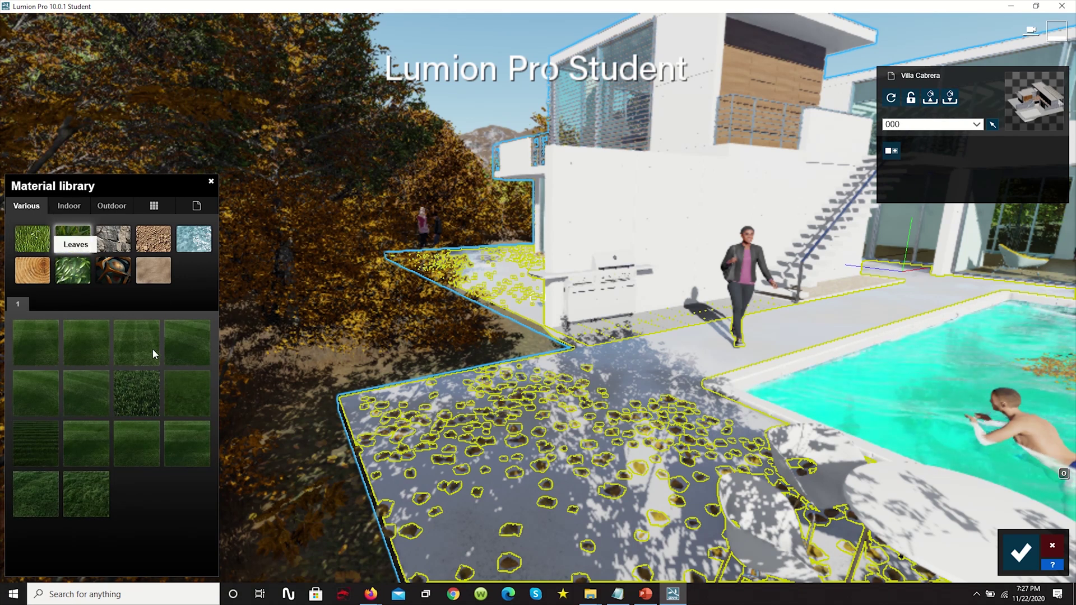
{"action": "left_click", "coordinate": [138, 388]}
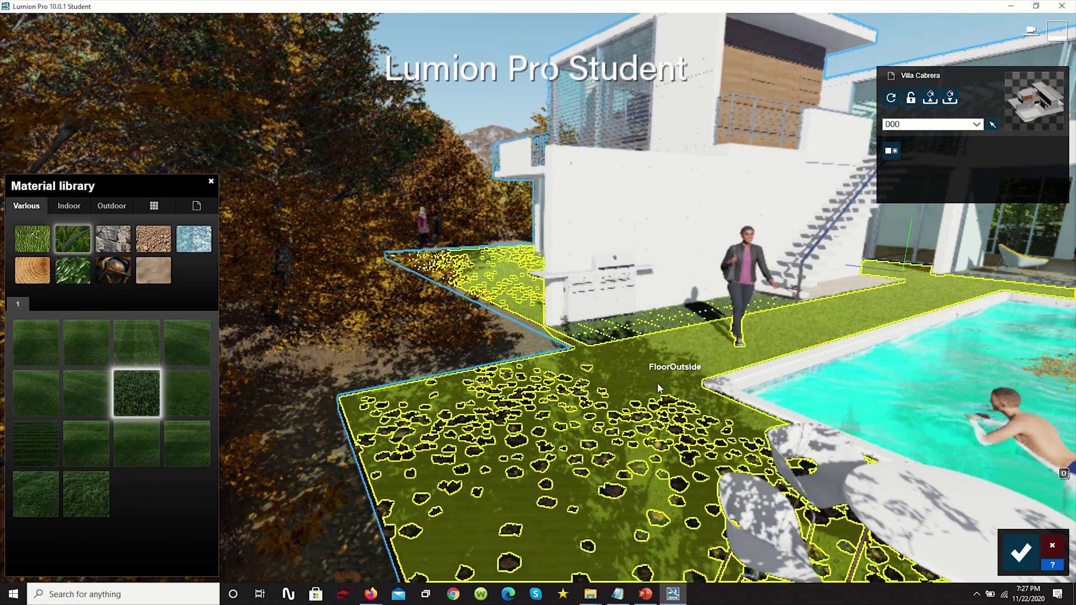
{"action": "scroll", "coordinate": [665, 344], "scroll_direction": "up", "scroll_amount": 2}
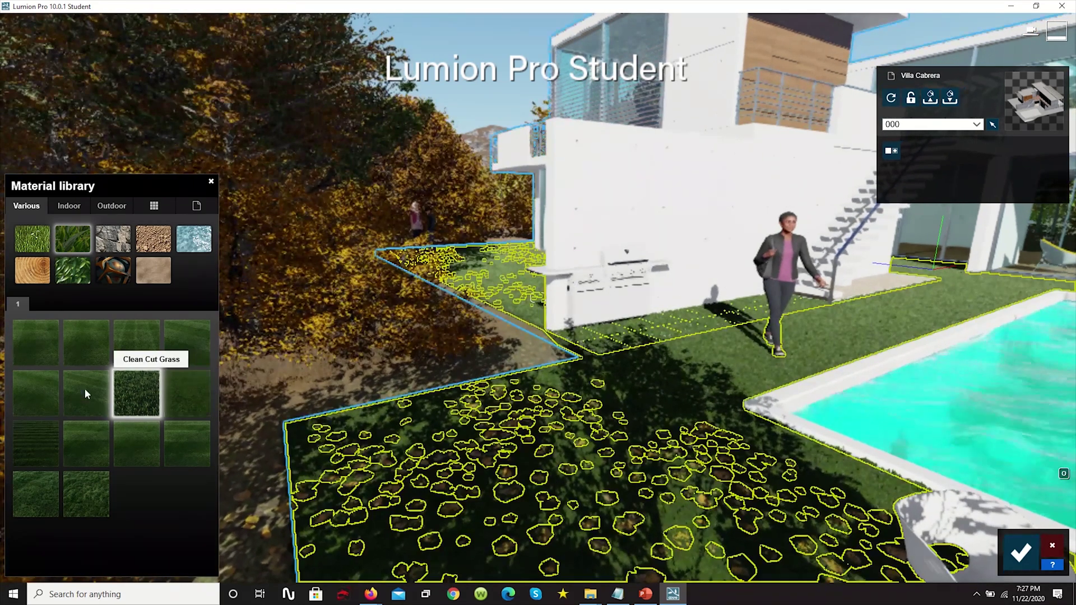
Step: Try Checkerboard Grass 01 and its neighbouring grass variants on the outside floor, returning to Clean Cut Grass
{"action": "left_click", "coordinate": [33, 341]}
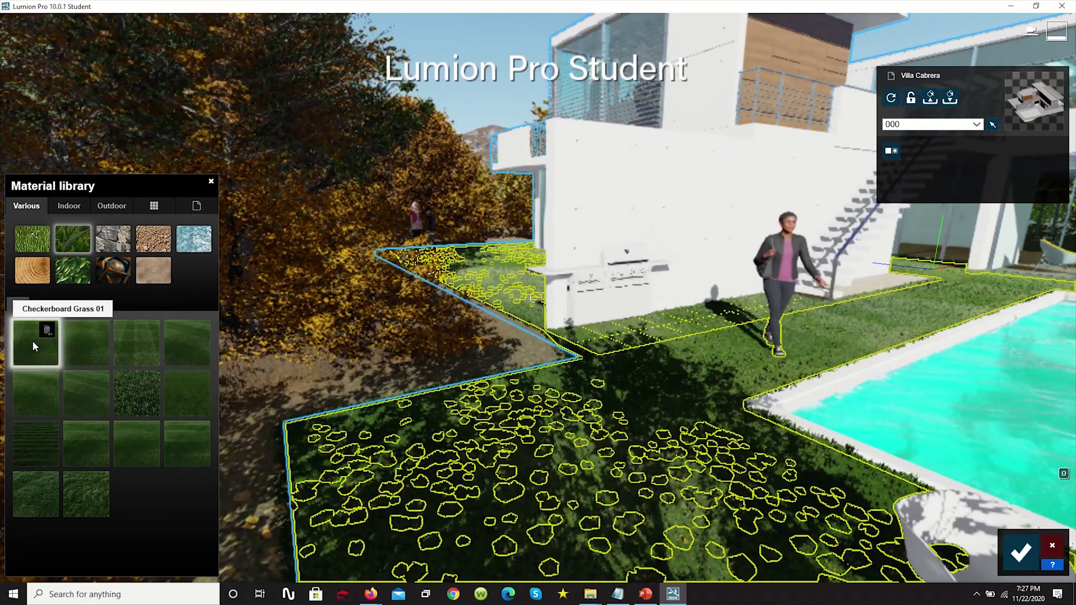
{"action": "left_click", "coordinate": [84, 350]}
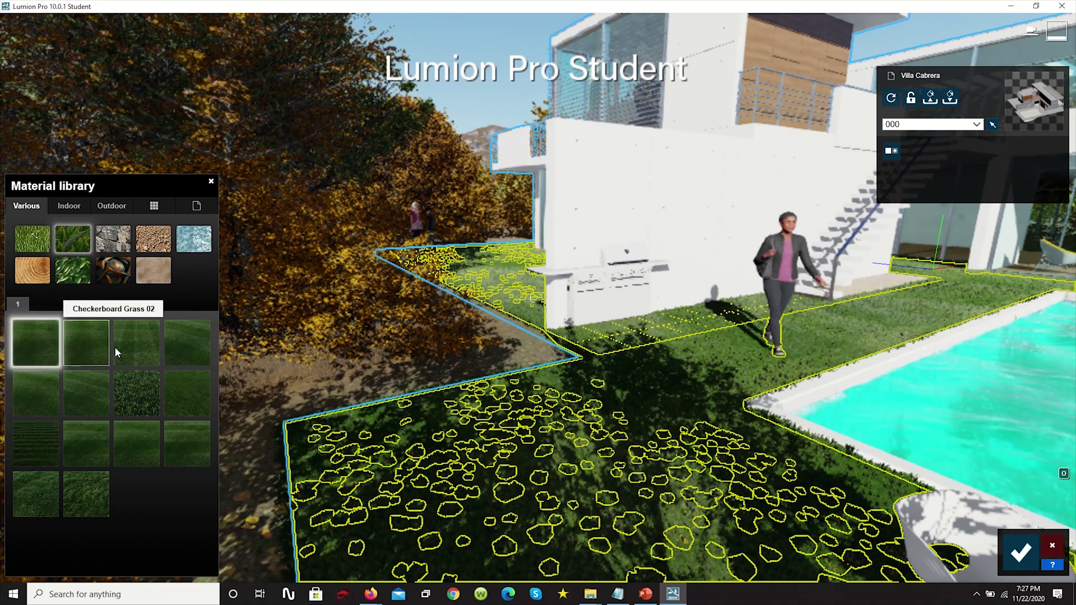
{"action": "left_click", "coordinate": [149, 351]}
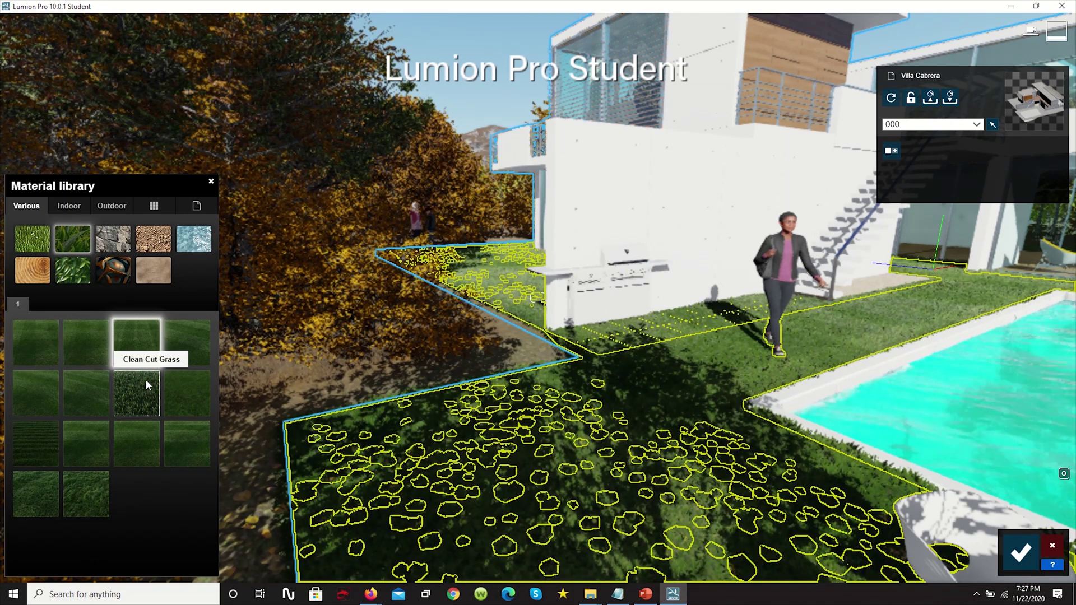
{"action": "left_click", "coordinate": [145, 381]}
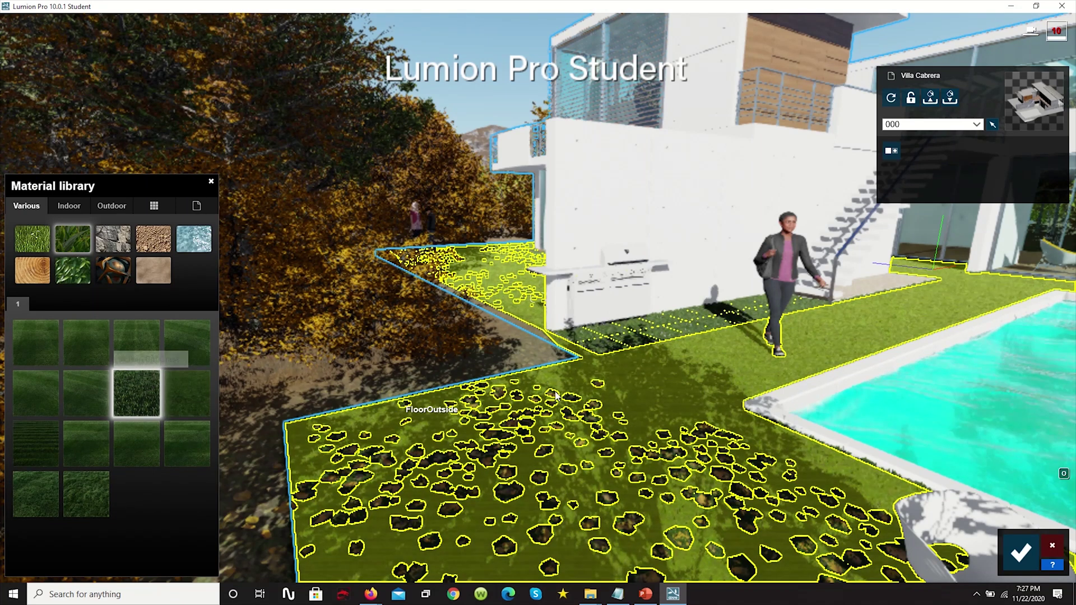
Step: Open the Clean Cut Grass settings and raise the grass size to its maximum
{"action": "left_click", "coordinate": [132, 386]}
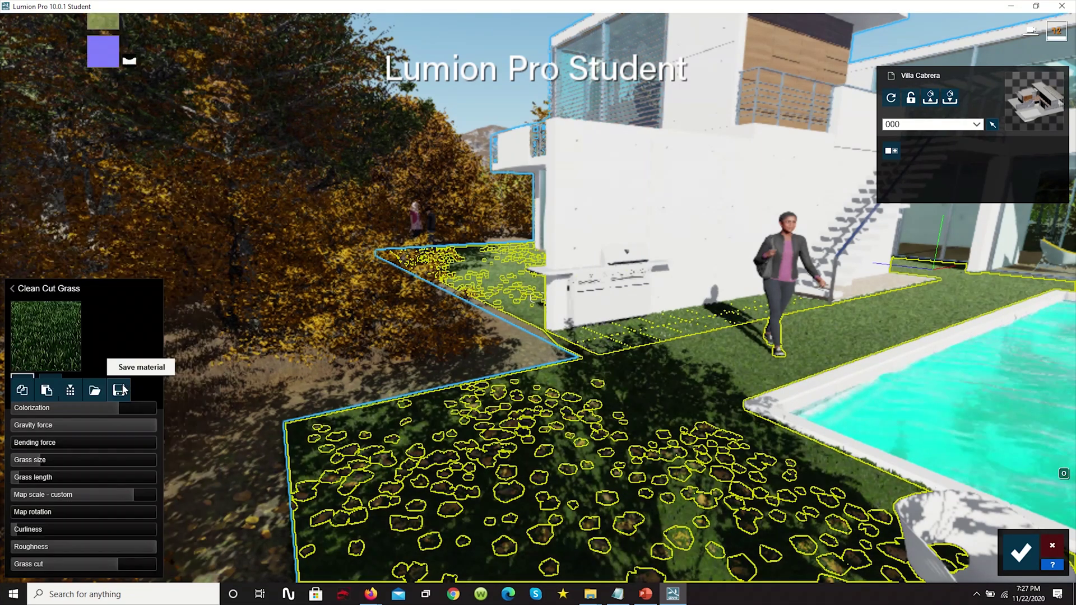
{"action": "left_click_drag", "start_coordinate": [44, 461], "coordinate": [216, 463]}
{"action": "right_click_drag", "start_coordinate": [681, 358], "coordinate": [729, 364]}
{"action": "right_click_drag", "start_coordinate": [532, 297], "coordinate": [536, 398]}
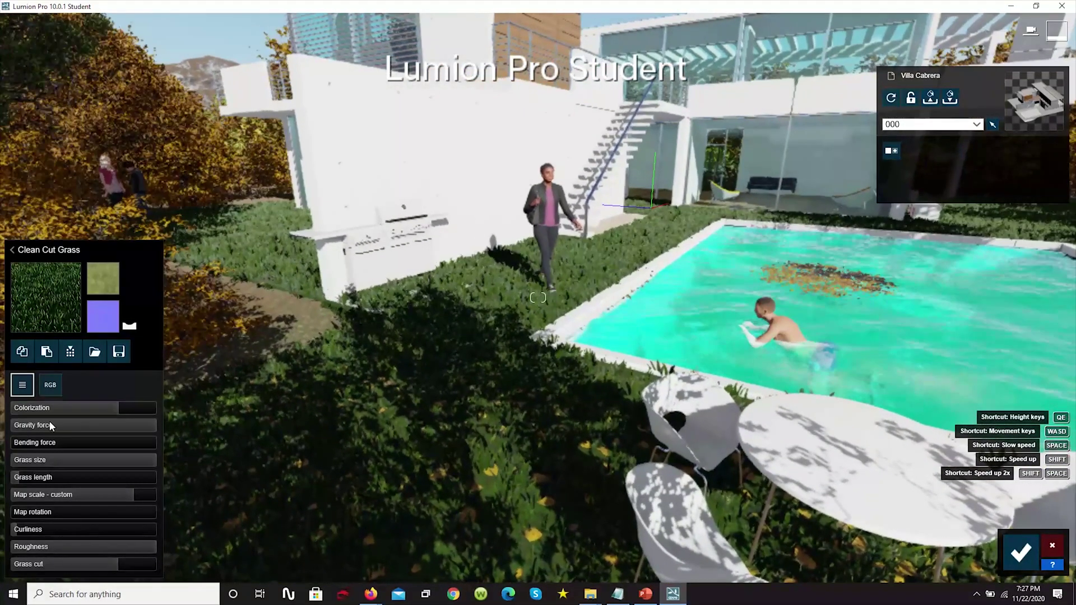
Step: Try the grass length at 1.0, bring it back to near its minimum, and slightly lower the map scale
{"action": "left_click_drag", "start_coordinate": [19, 480], "coordinate": [260, 469]}
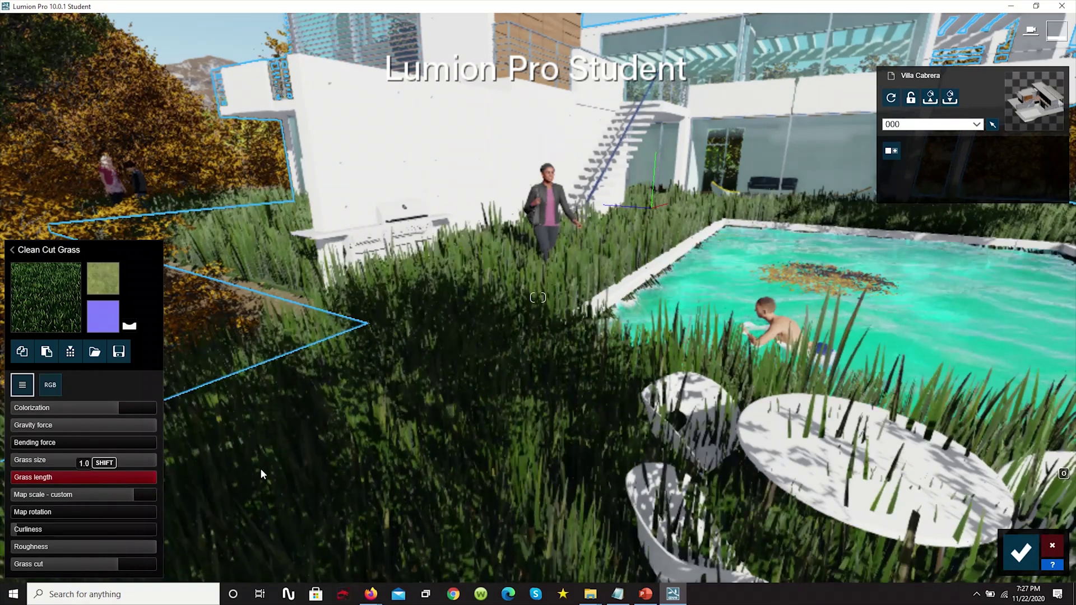
{"action": "left_click_drag", "start_coordinate": [112, 462], "coordinate": [36, 480]}
{"action": "mouse_move", "coordinate": [132, 494]}
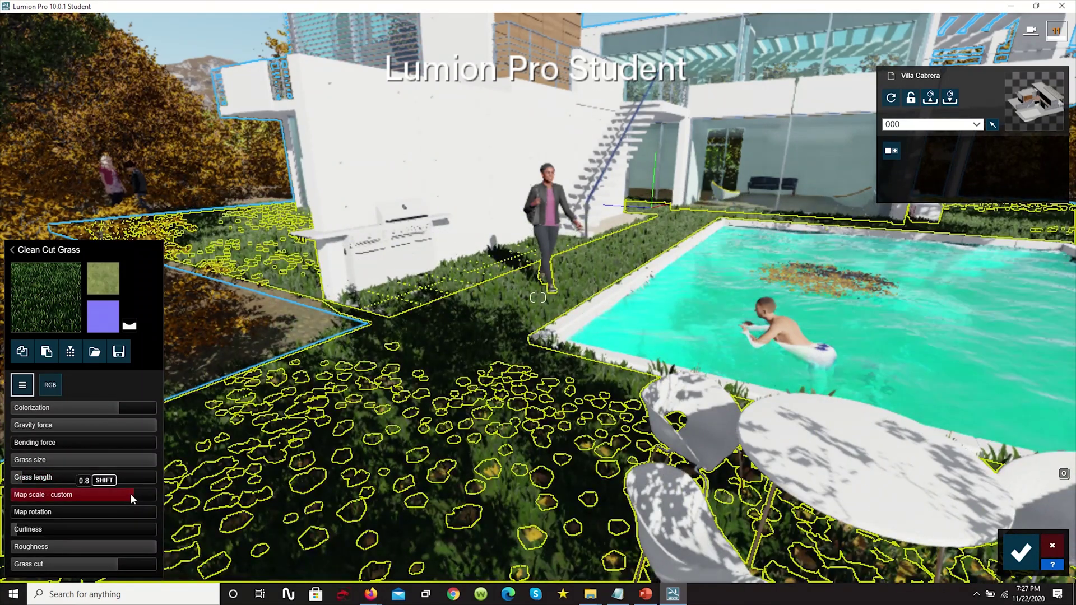
{"action": "mouse_move", "coordinate": [126, 493]}
{"action": "left_mouse_down"}
{"action": "mouse_move", "coordinate": [89, 494]}
{"action": "mouse_move", "coordinate": [123, 496]}
{"action": "left_mouse_up"}
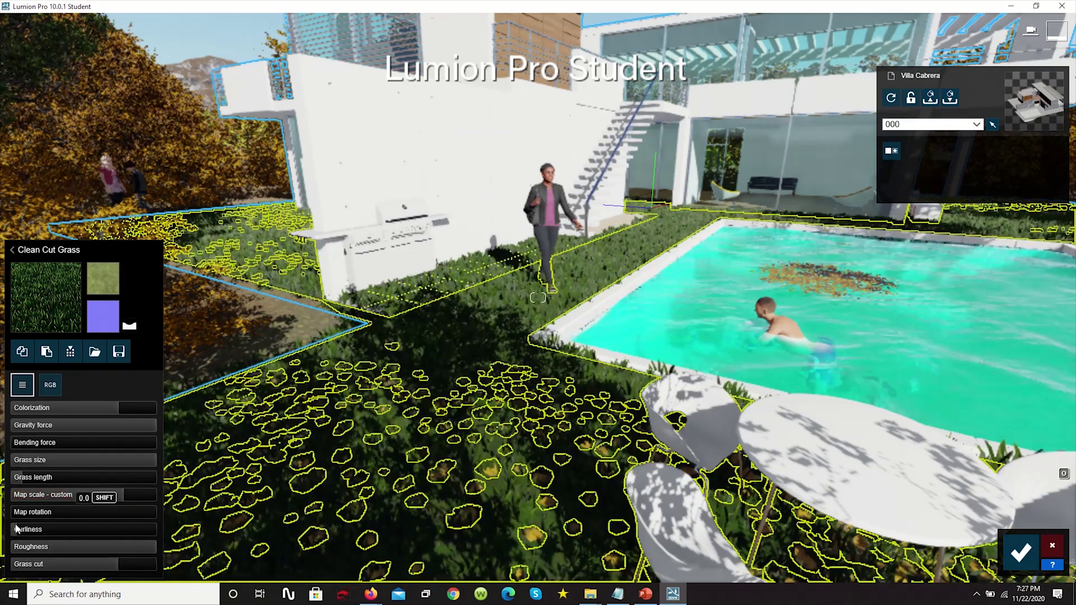
Step: Raise the grass curliness to about half and try a map rotation, returning the rotation to zero
{"action": "left_click_drag", "start_coordinate": [28, 531], "coordinate": [114, 529]}
{"action": "left_click_drag", "start_coordinate": [50, 510], "coordinate": [147, 520]}
{"action": "left_click_drag", "start_coordinate": [80, 512], "coordinate": [2, 549]}
Step: Lower the grass cut to about 0.4 and the gravity force to about 0.3
{"action": "left_click_drag", "start_coordinate": [71, 559], "coordinate": [43, 561]}
{"action": "left_click_drag", "start_coordinate": [145, 422], "coordinate": [211, 448]}
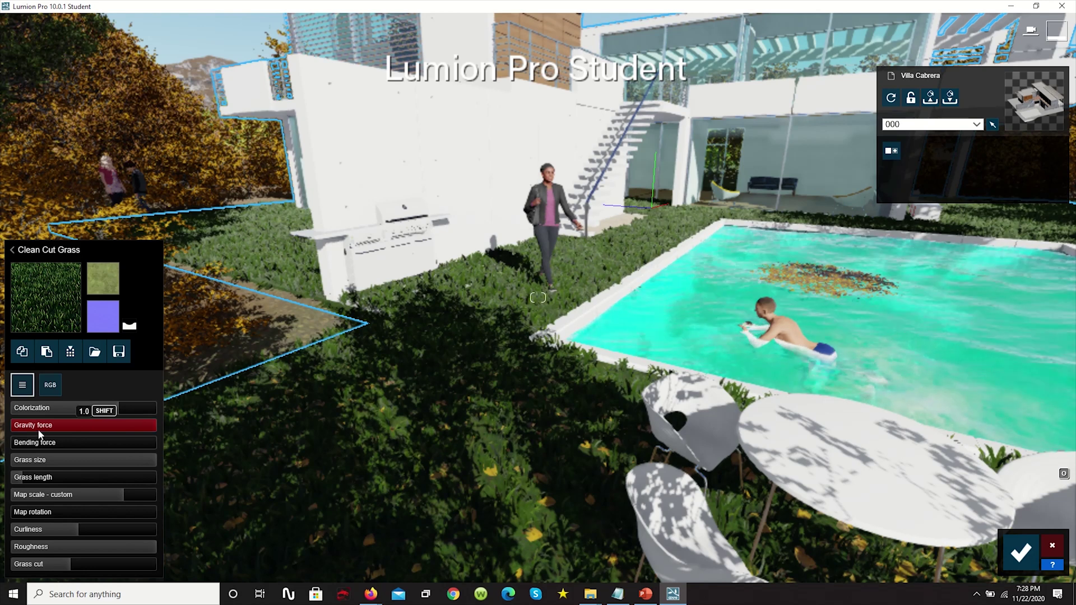
{"action": "mouse_move", "coordinate": [40, 434]}
{"action": "left_mouse_down"}
{"action": "mouse_move", "coordinate": [81, 433]}
{"action": "mouse_move", "coordinate": [56, 431]}
{"action": "left_mouse_up"}
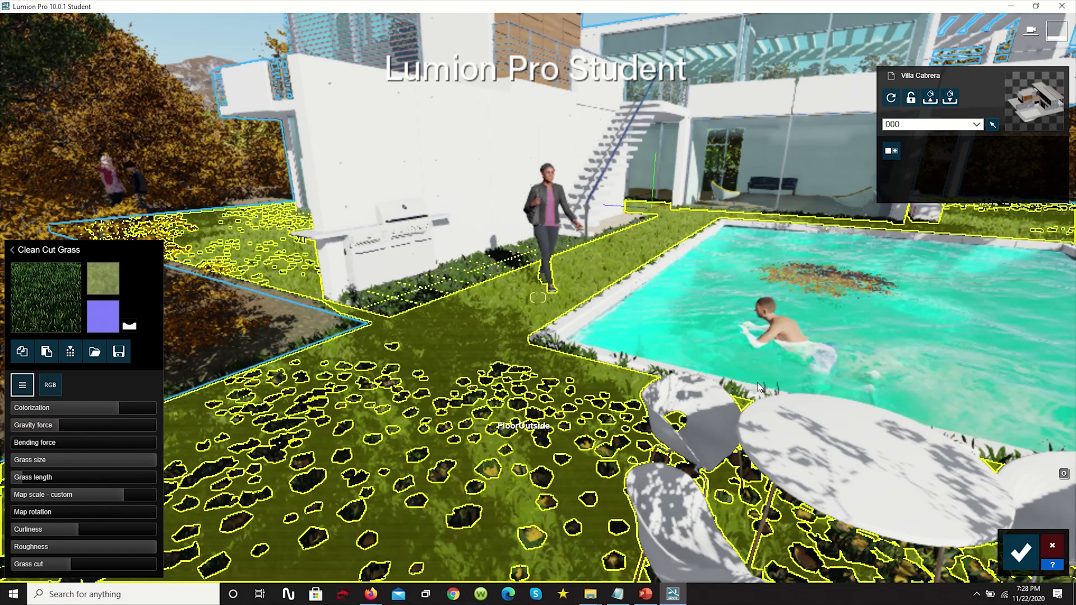
Step: Raise the grass gravity force to about two-thirds of its range and try the bending force, bringing it back to zero
{"action": "right_click_drag", "start_coordinate": [986, 452], "coordinate": [1020, 466]}
{"action": "scroll", "coordinate": [942, 396], "scroll_direction": "down", "scroll_amount": 3}
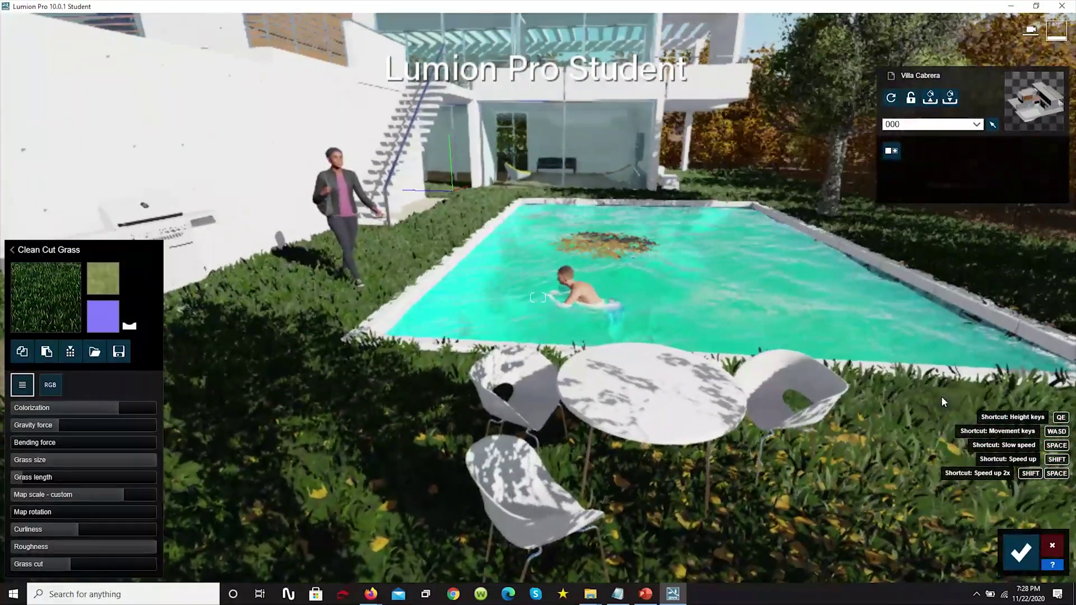
{"action": "right_click_drag", "start_coordinate": [942, 395], "coordinate": [897, 391]}
{"action": "right_click_drag", "start_coordinate": [263, 370], "coordinate": [356, 377]}
{"action": "left_click_drag", "start_coordinate": [56, 423], "coordinate": [77, 430]}
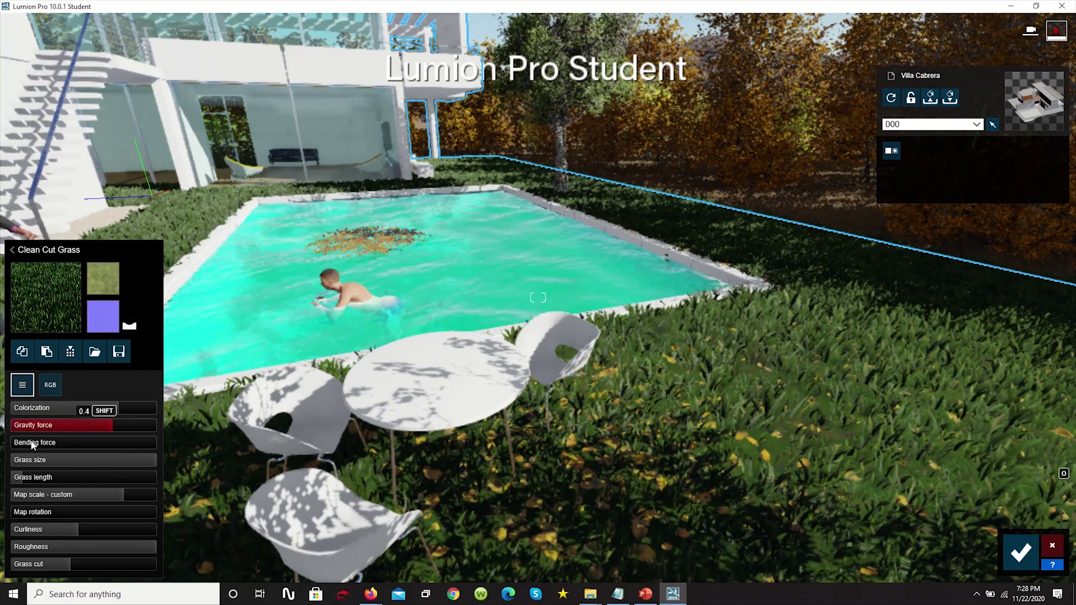
{"action": "left_click_drag", "start_coordinate": [84, 426], "coordinate": [140, 427]}
{"action": "left_click_drag", "start_coordinate": [79, 441], "coordinate": [13, 441]}
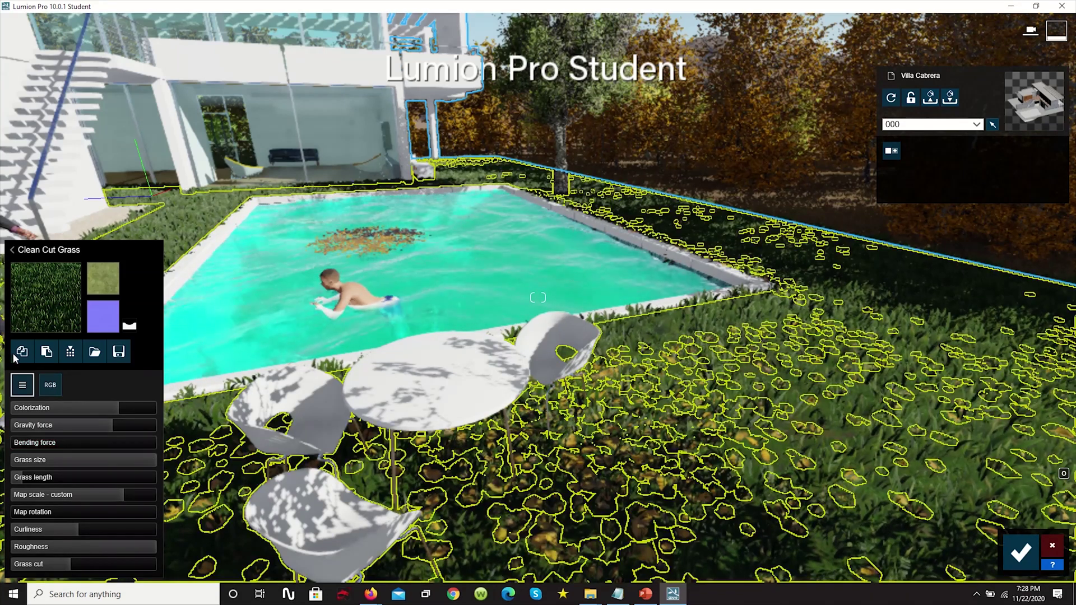
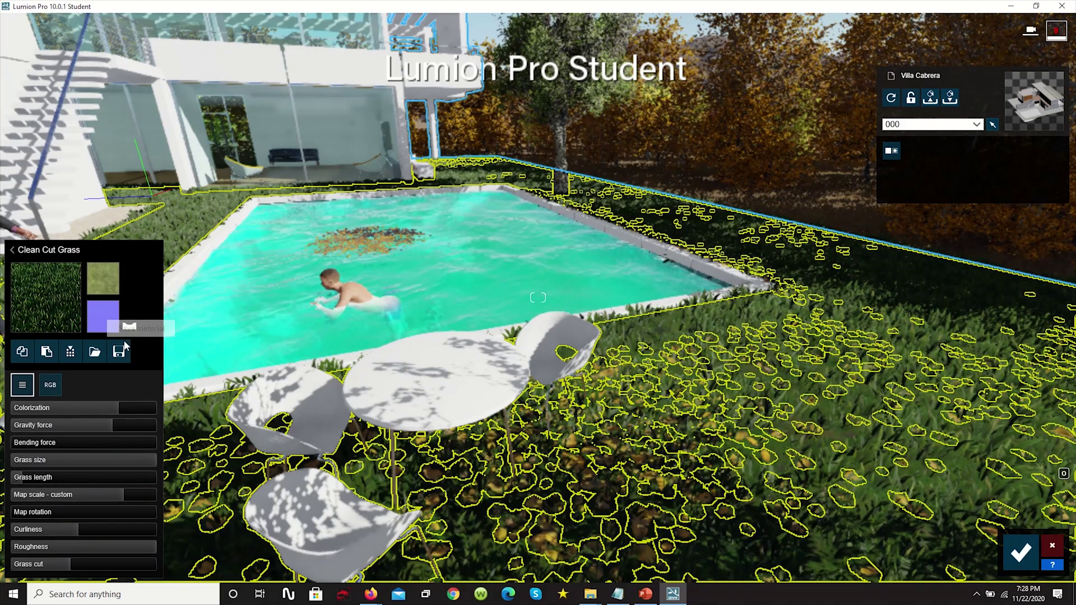
Step: Tint the Clean Cut Grass, trying full brightness before settling on a medium brightness with a yellowish olive hue
{"action": "left_click", "coordinate": [56, 386]}
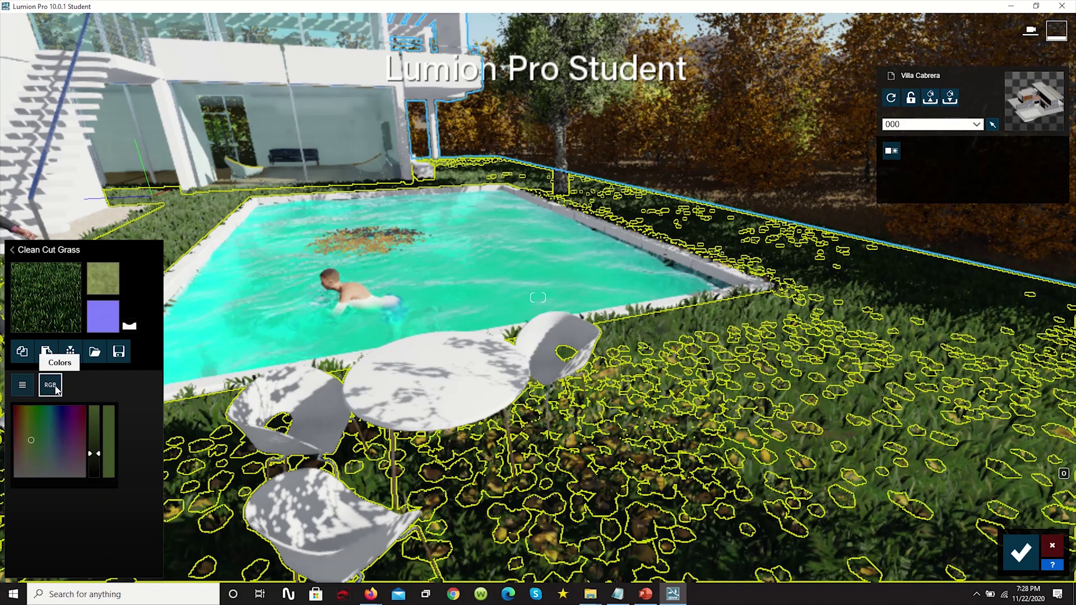
{"action": "left_click_drag", "start_coordinate": [98, 450], "coordinate": [96, 383]}
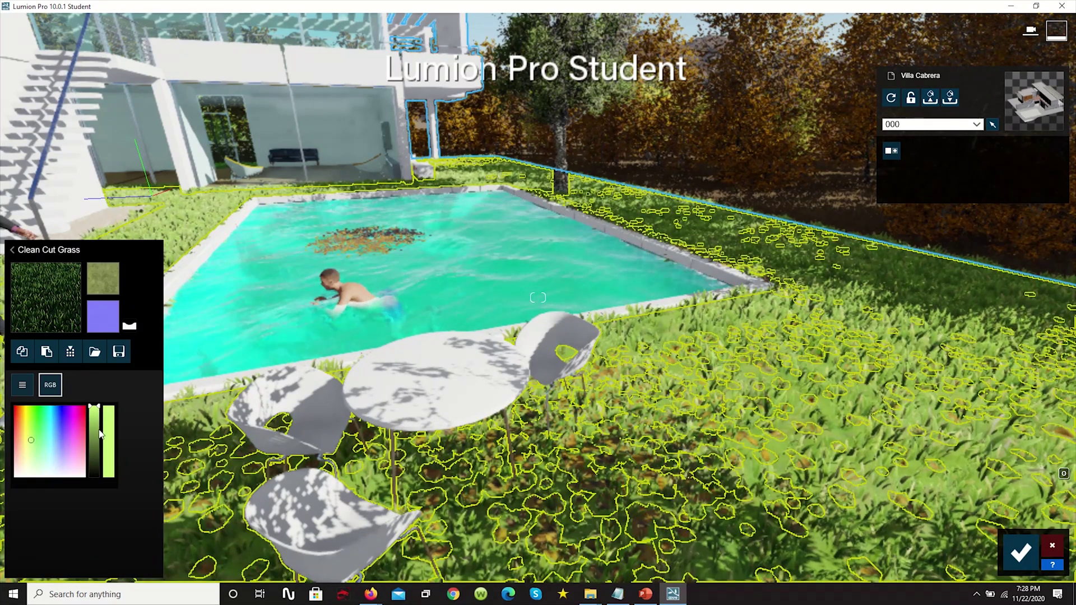
{"action": "left_click_drag", "start_coordinate": [101, 435], "coordinate": [95, 432]}
{"action": "left_click_drag", "start_coordinate": [29, 438], "coordinate": [25, 442]}
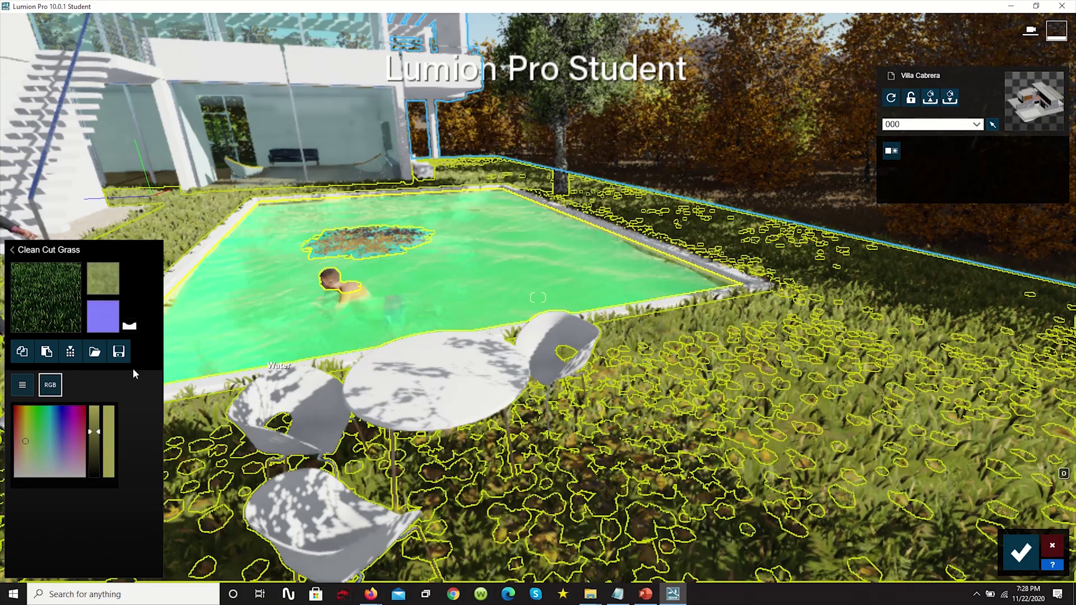
Step: Replace the outside floor's grass with the Landscape 01 E rock material from the Various library
{"action": "left_click", "coordinate": [13, 249]}
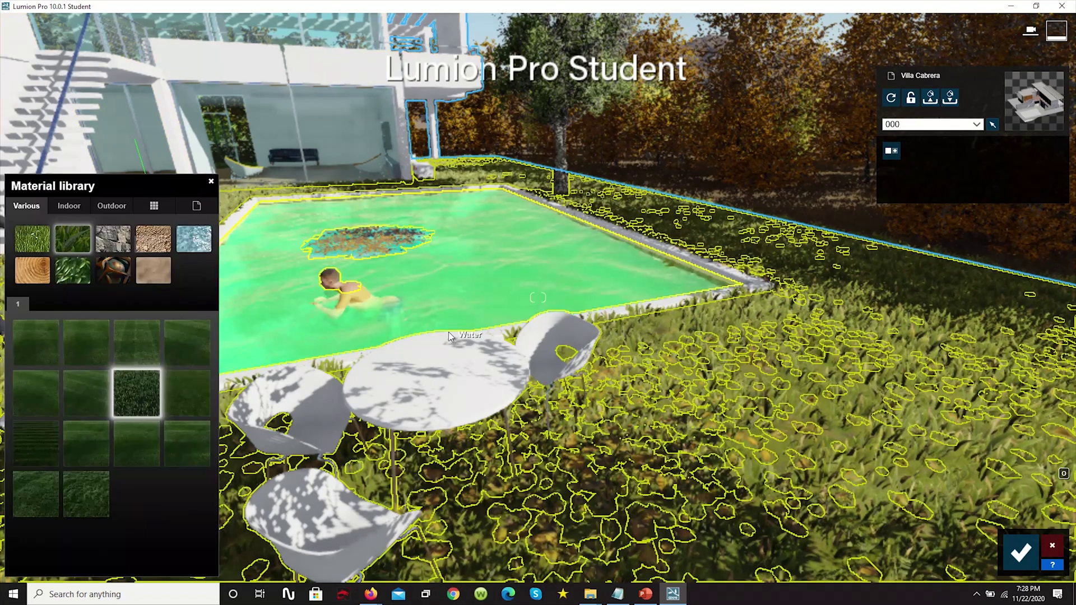
{"action": "left_click", "coordinate": [122, 245]}
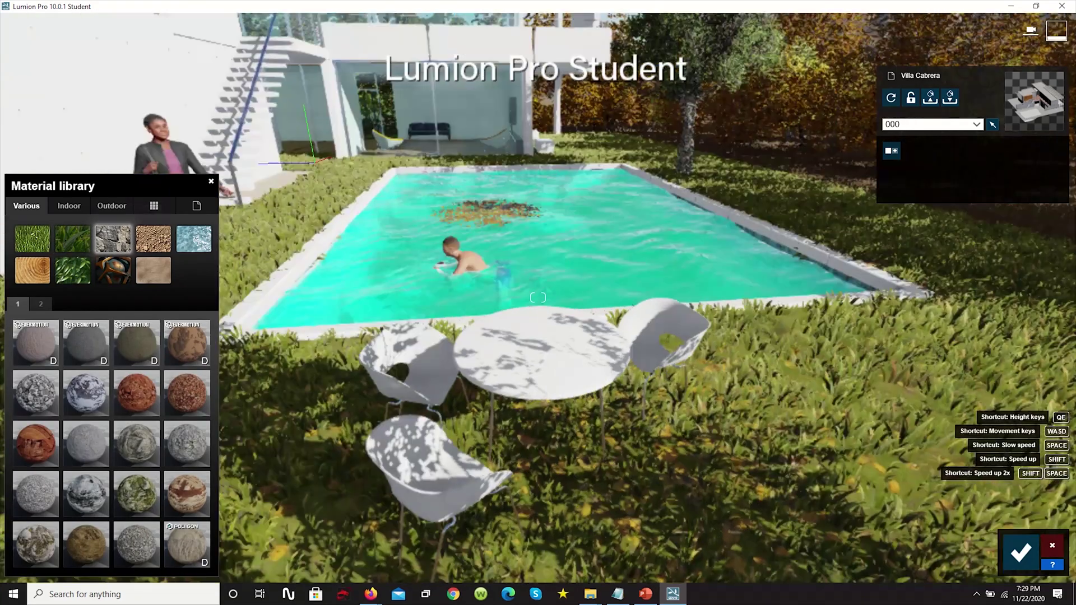
{"action": "mouse_move", "coordinate": [538, 363]}
{"action": "right_mouse_down"}
{"action": "mouse_move", "coordinate": [482, 364]}
{"action": "mouse_move", "coordinate": [536, 364]}
{"action": "right_mouse_up"}
{"action": "left_click", "coordinate": [476, 351]}
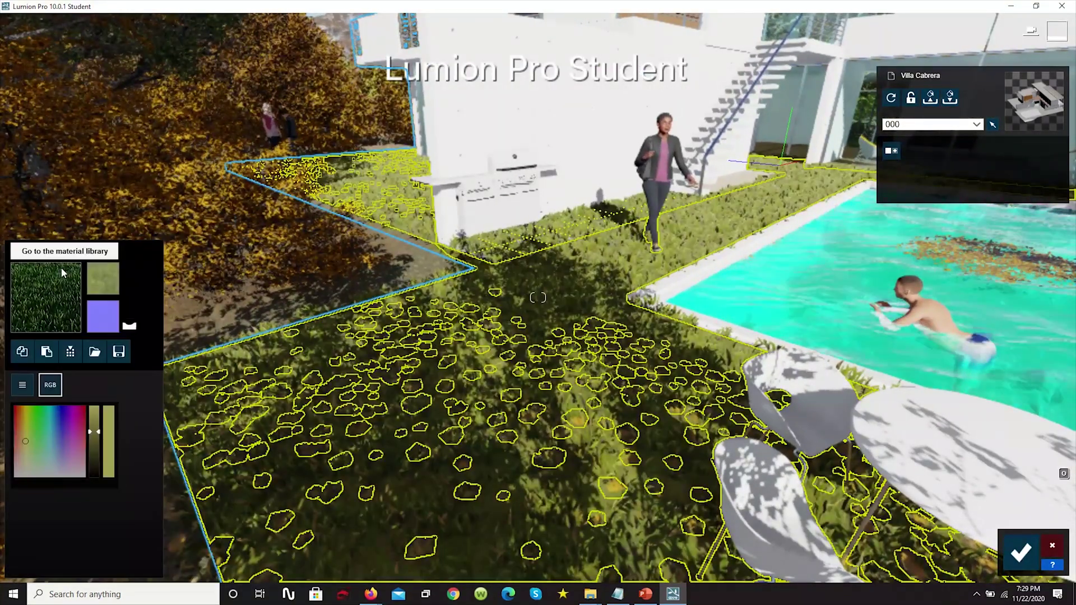
{"action": "left_click", "coordinate": [39, 277]}
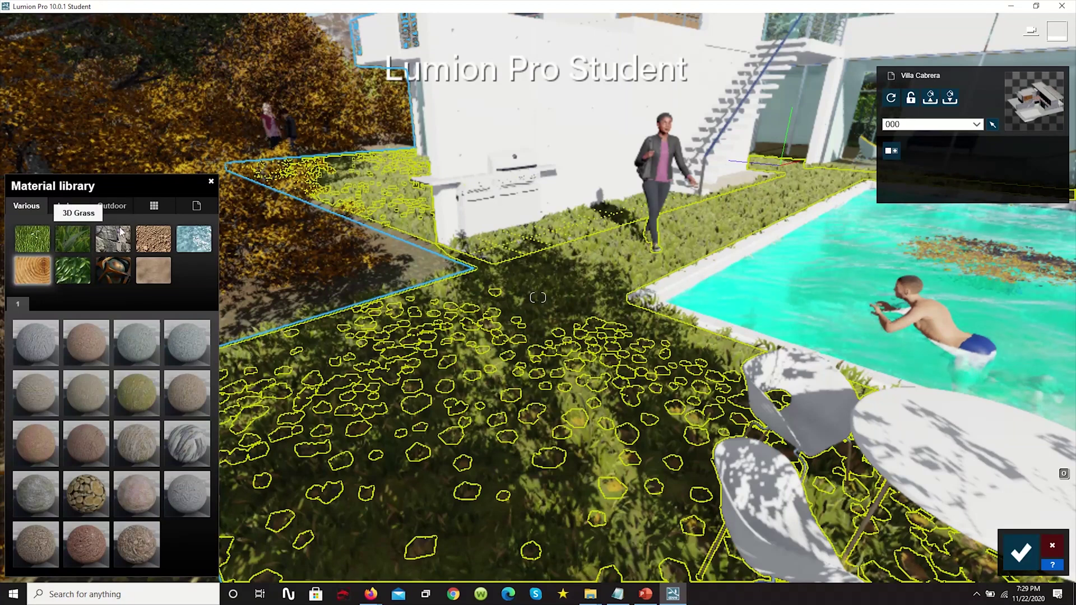
{"action": "left_click", "coordinate": [129, 240]}
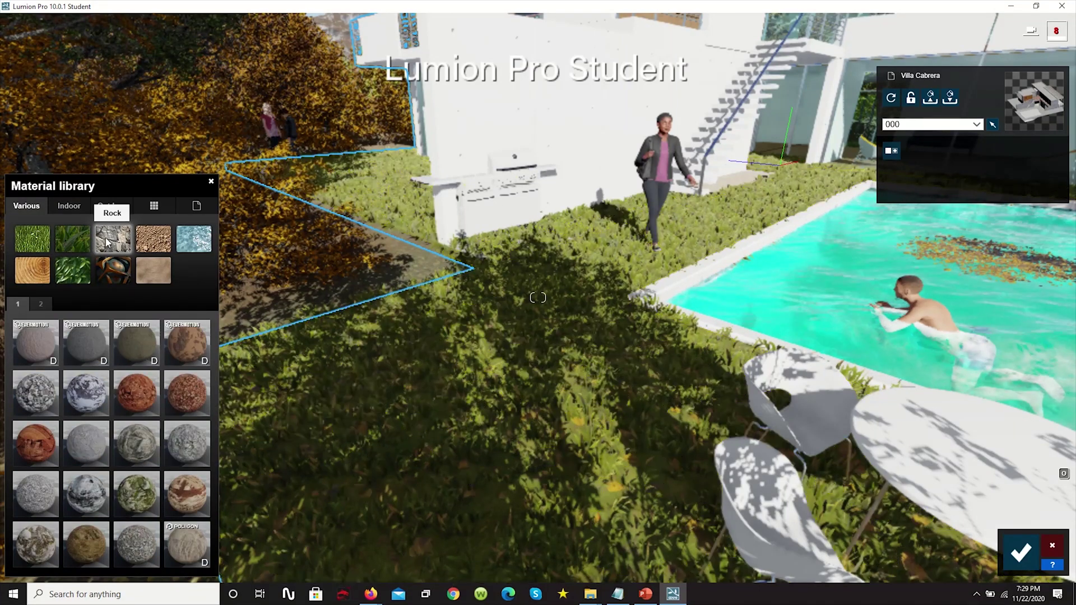
{"action": "left_click", "coordinate": [103, 401]}
{"action": "right_click_drag", "start_coordinate": [537, 297], "coordinate": [537, 297]}
Step: Raise the relief of the rock floor material and set its map scale to about 1.7
{"action": "left_click_drag", "start_coordinate": [74, 421], "coordinate": [46, 449]}
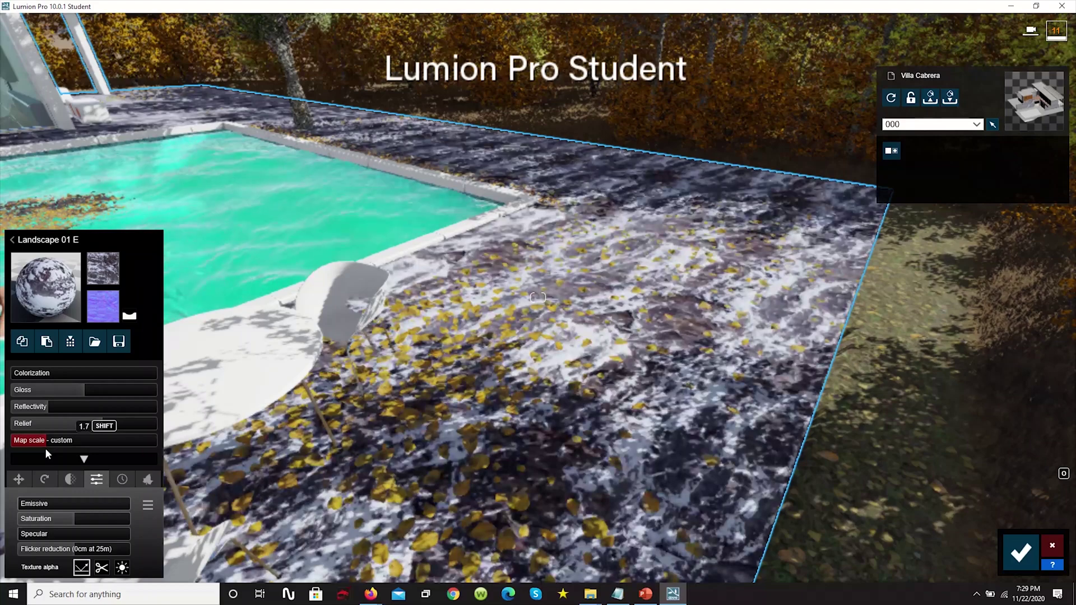
{"action": "right_click_drag", "start_coordinate": [271, 373], "coordinate": [235, 365]}
{"action": "right_click_drag", "start_coordinate": [832, 148], "coordinate": [513, 107]}
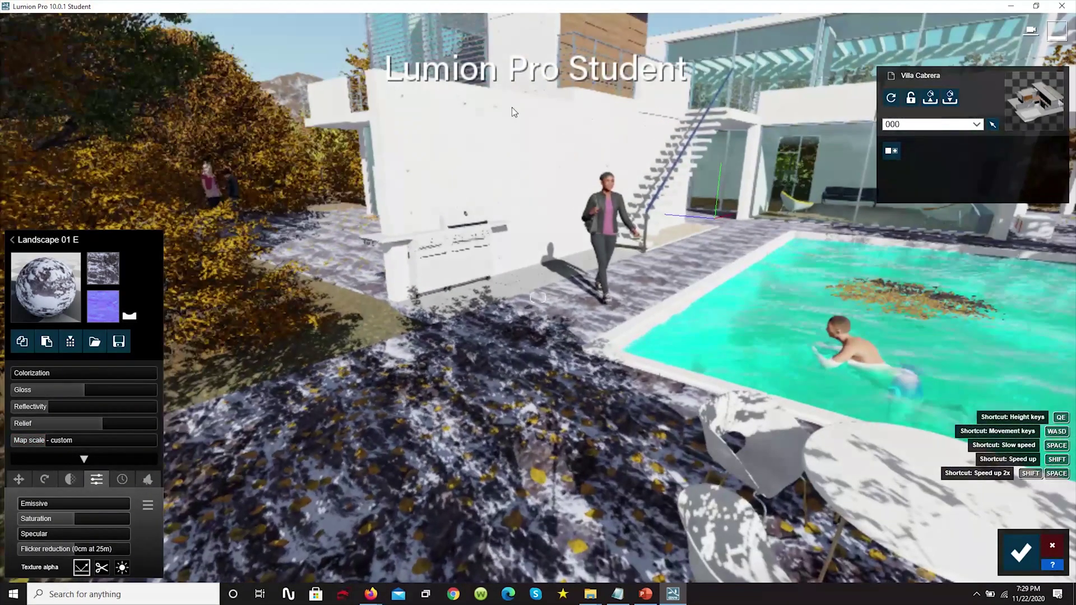
Step: Look through the Woodland and Aged materials and apply AgedIron2 to the outside floor
{"action": "left_click", "coordinate": [19, 259]}
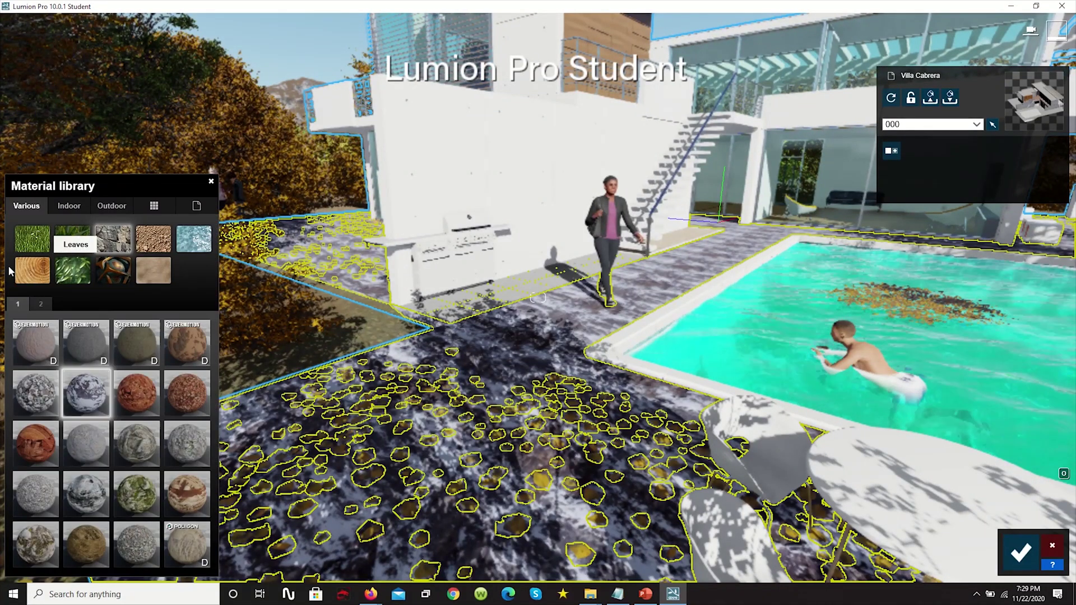
{"action": "left_click", "coordinate": [28, 276]}
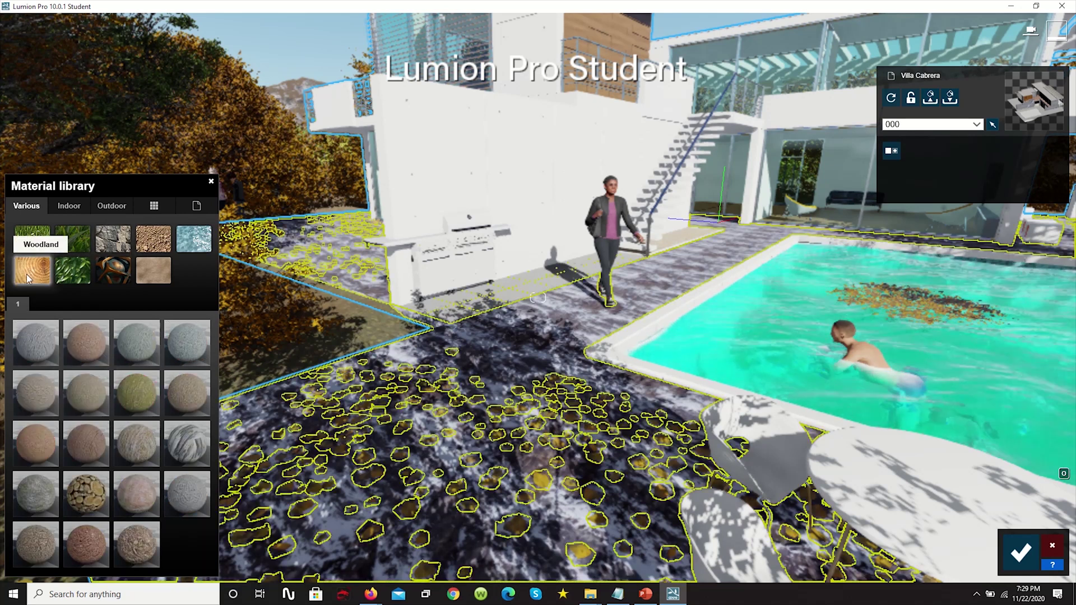
{"action": "left_click", "coordinate": [124, 273]}
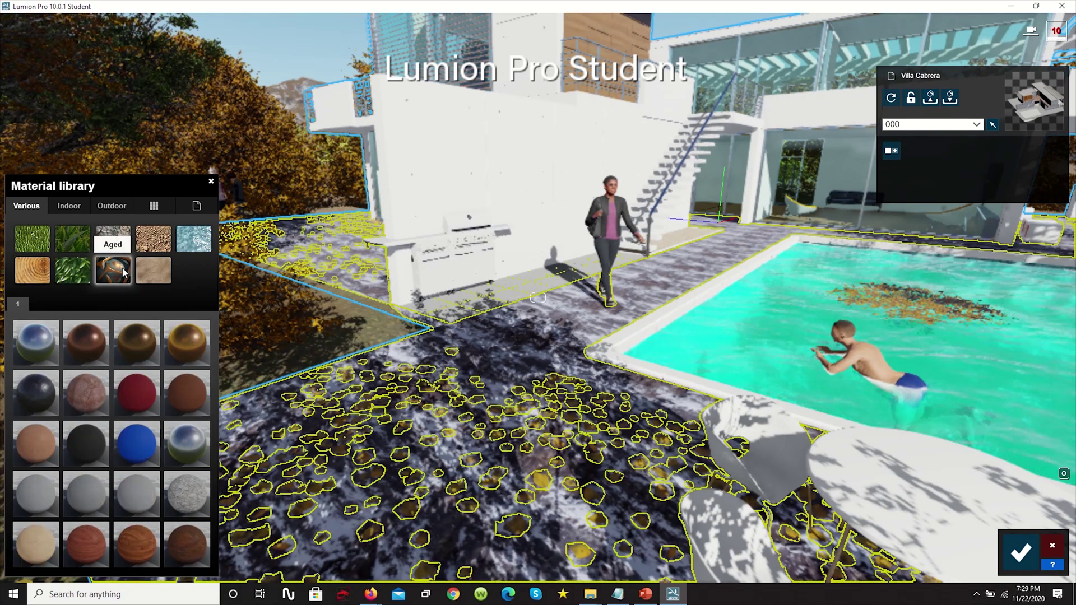
{"action": "left_click", "coordinate": [92, 396]}
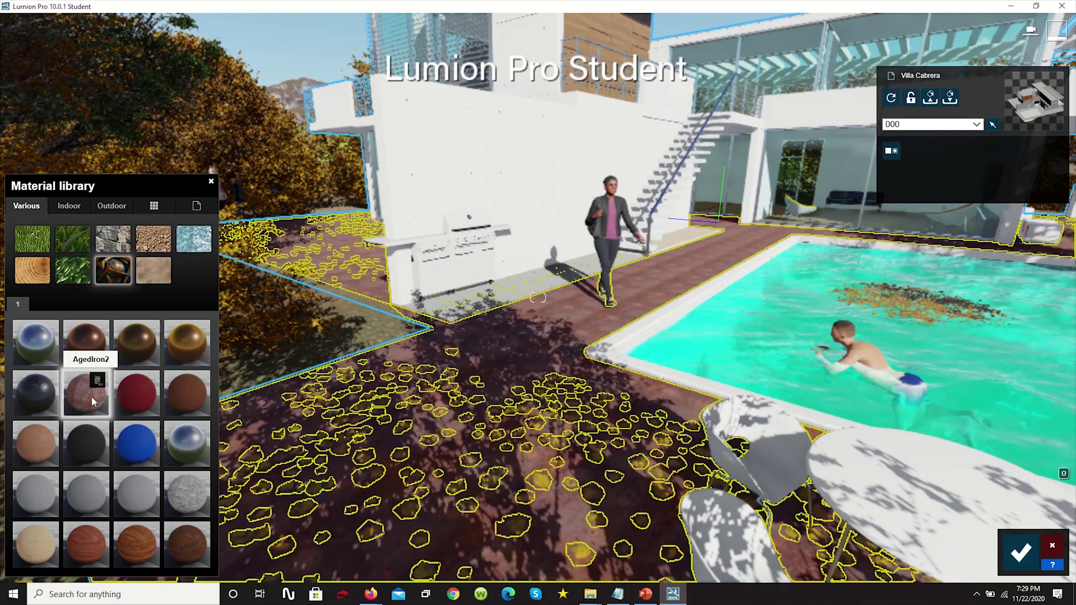
Step: Examine the aged iron floor around the pool from close up and from farther away
{"action": "scroll", "coordinate": [593, 304], "scroll_direction": "up", "scroll_amount": 3}
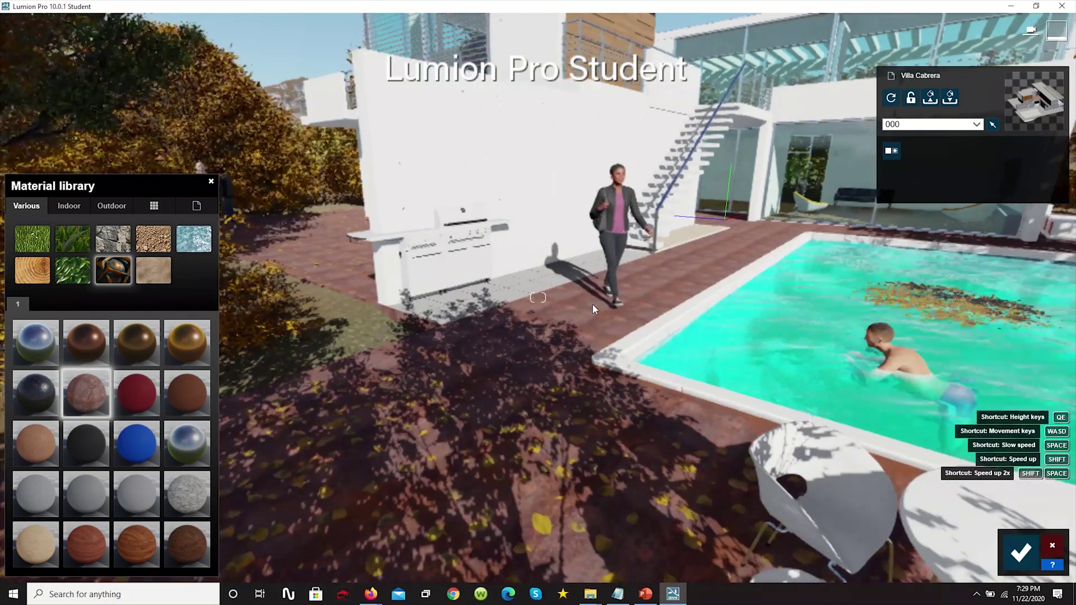
{"action": "key", "text": "w"}
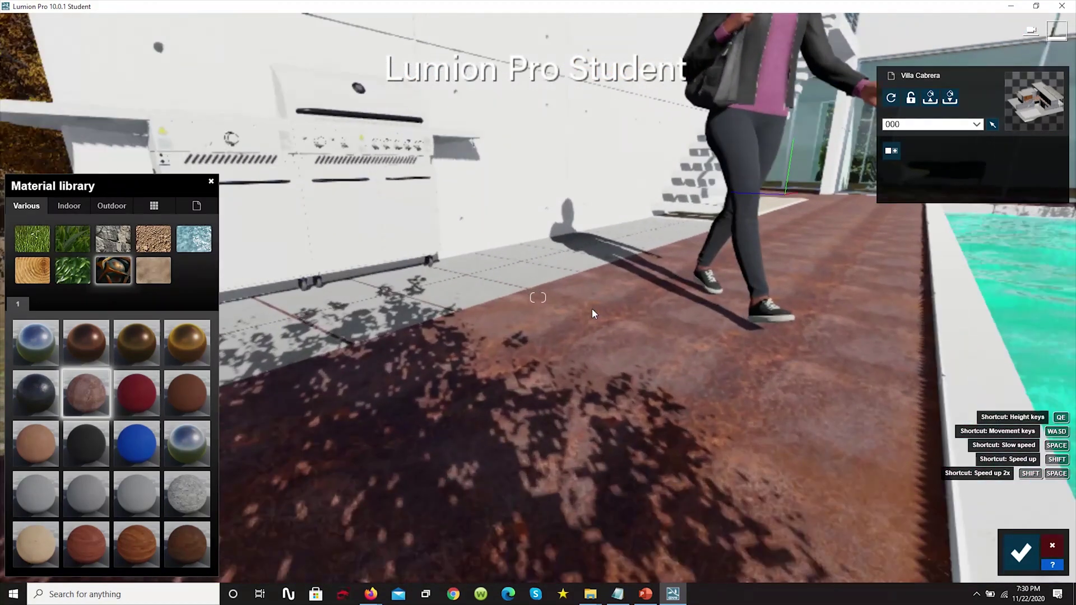
{"action": "key", "text": "s"}
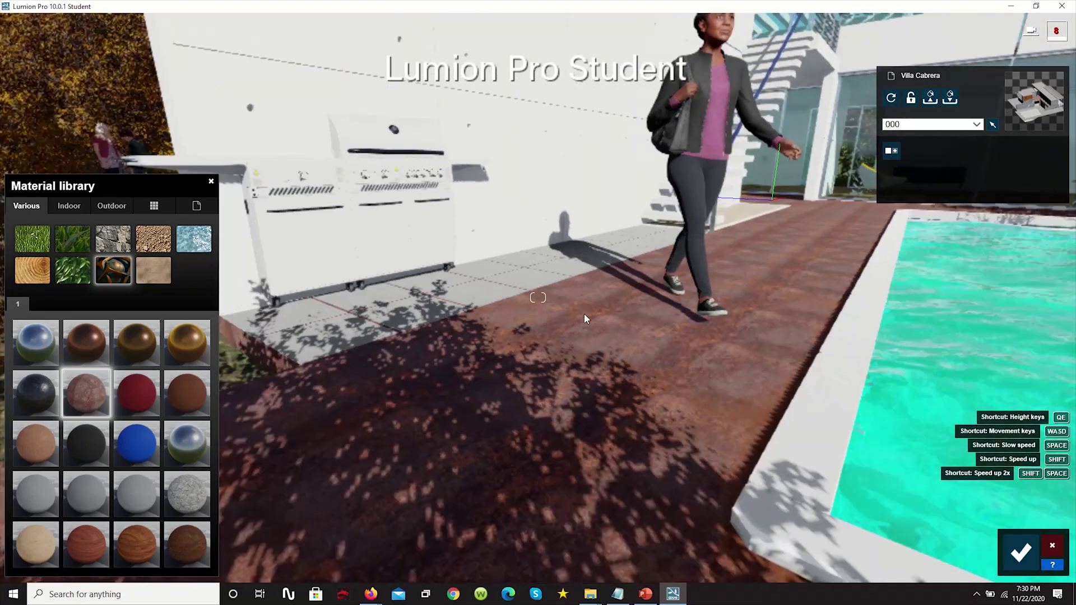
{"action": "key", "text": "s"}
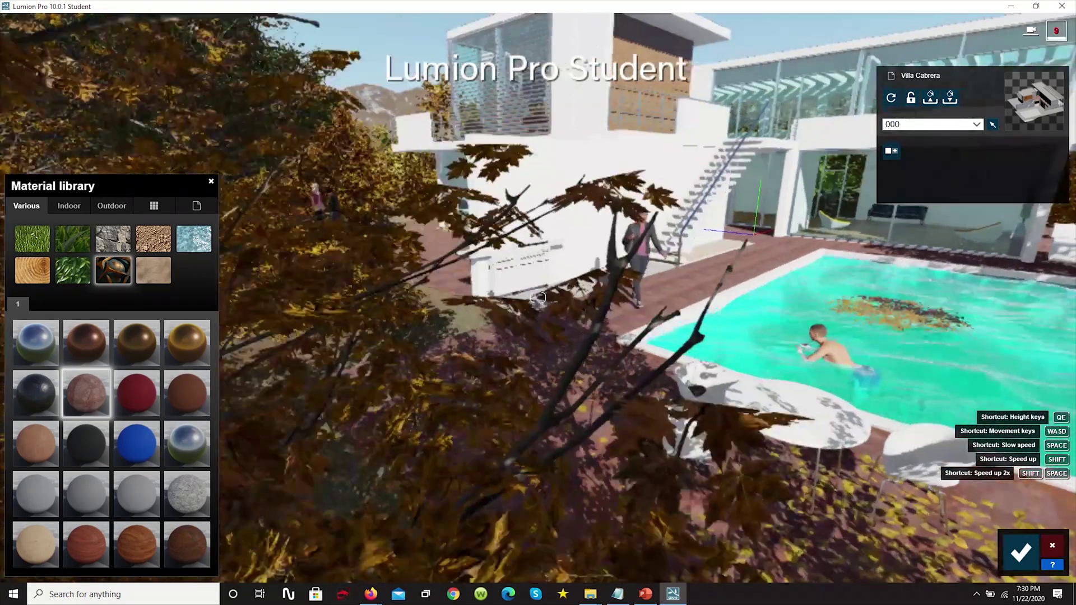
{"action": "right_click_drag", "start_coordinate": [561, 314], "coordinate": [642, 325]}
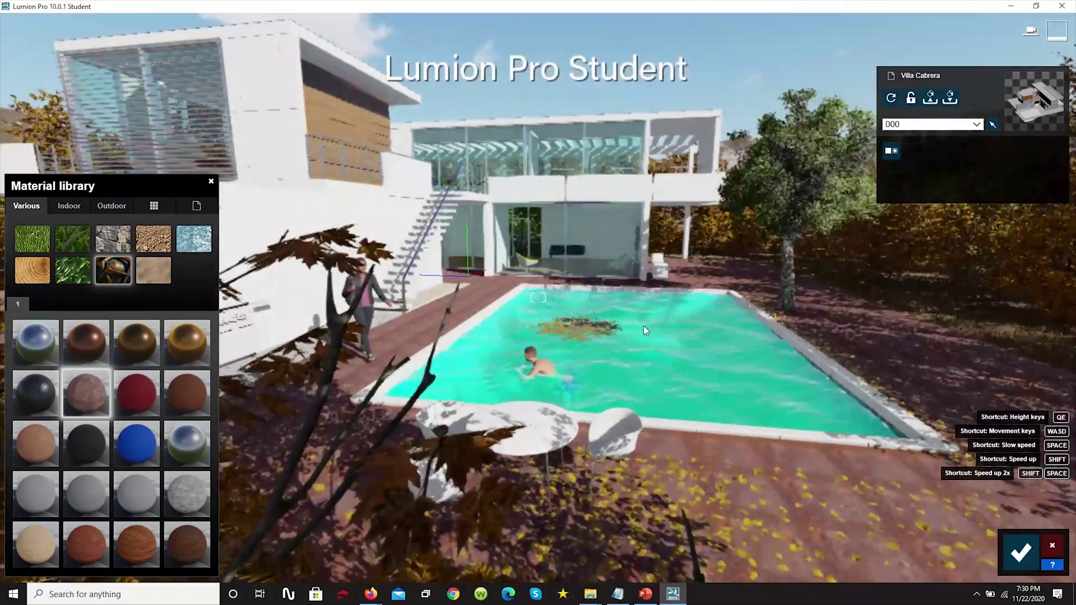
{"action": "key", "text": "w"}
{"action": "key", "text": "w"}
{"action": "key", "text": "w"}
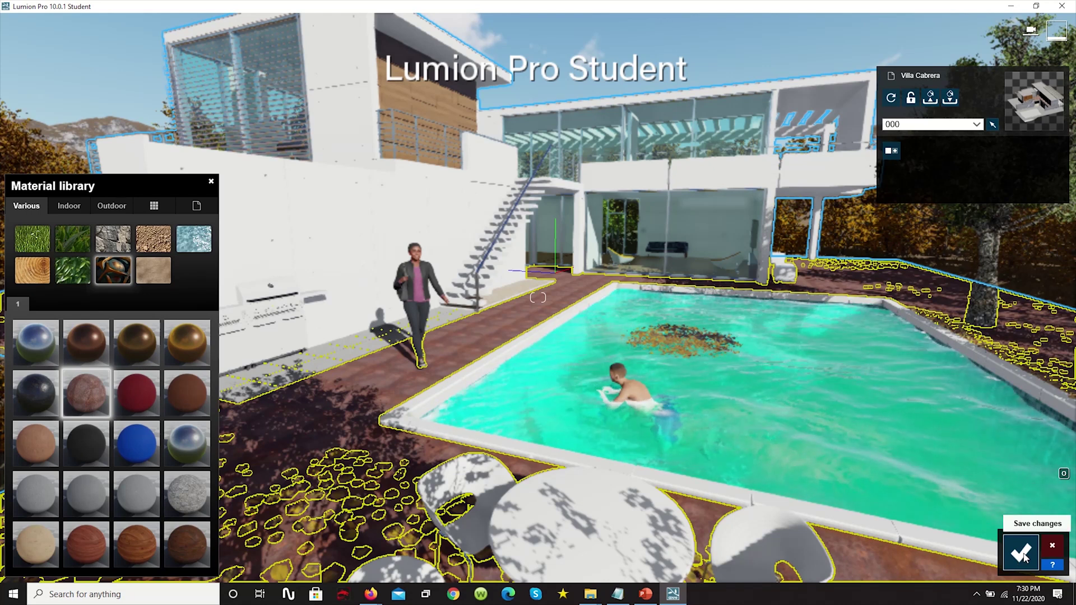
Step: Cancel all material changes made since the villa model was selected
{"action": "left_click", "coordinate": [1058, 549]}
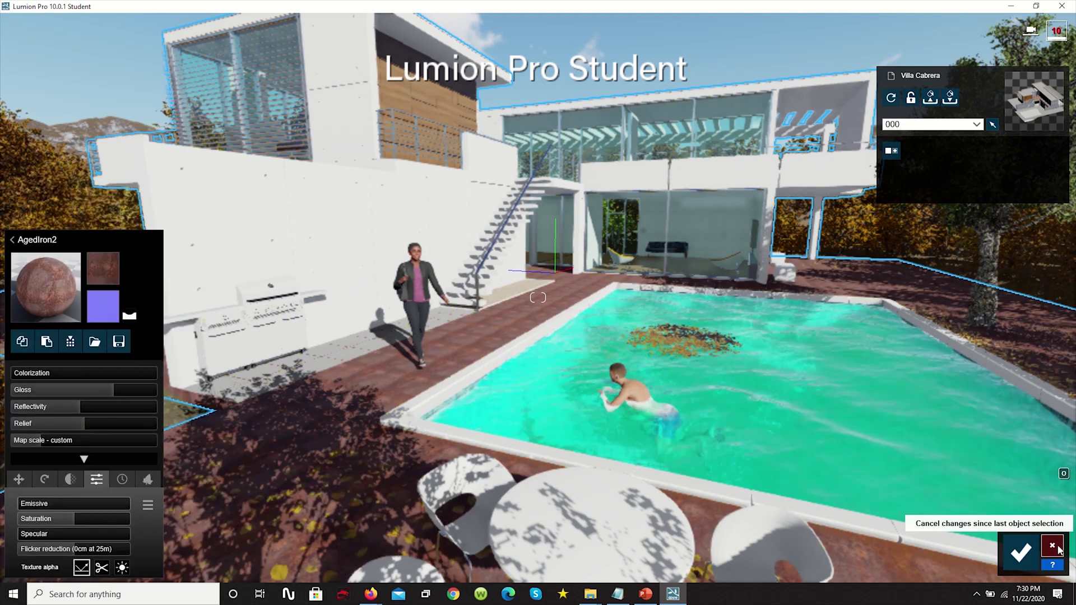
{"action": "left_click", "coordinate": [1058, 548]}
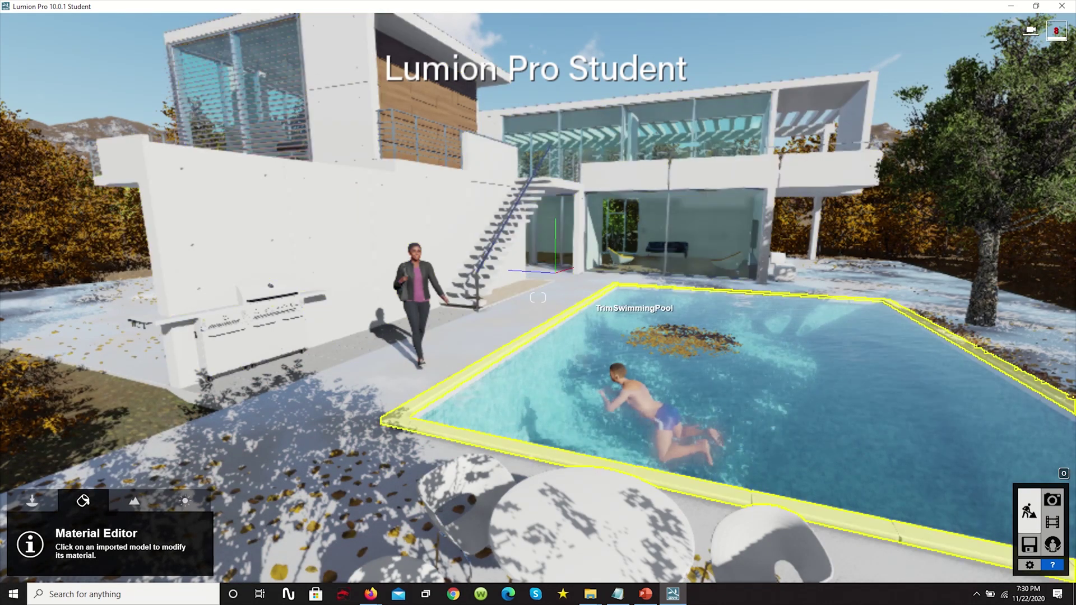
Step: Go inside the villa and open the material settings of the wooden Floor_Tiles_01 floor
{"action": "right_click_drag", "start_coordinate": [709, 230], "coordinate": [684, 227]}
{"action": "right_click_drag", "start_coordinate": [537, 298], "coordinate": [393, 376]}
{"action": "key", "text": "w"}
{"action": "key", "text": "w"}
{"action": "key", "text": "w"}
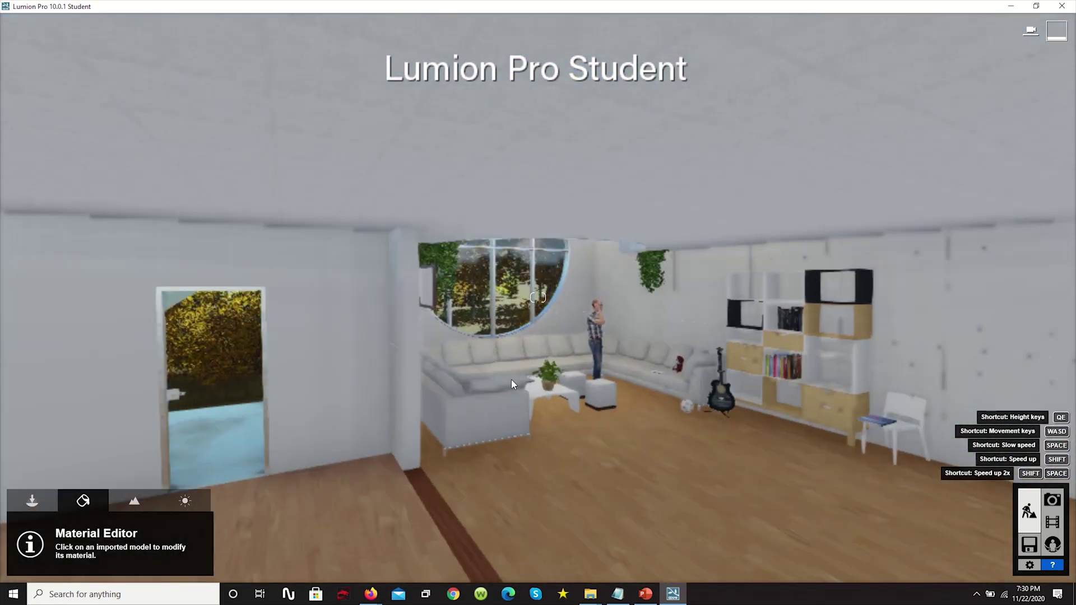
{"action": "right_click_drag", "start_coordinate": [521, 391], "coordinate": [729, 393]}
{"action": "right_click_drag", "start_coordinate": [246, 379], "coordinate": [303, 379]}
{"action": "right_click_drag", "start_coordinate": [785, 387], "coordinate": [524, 385]}
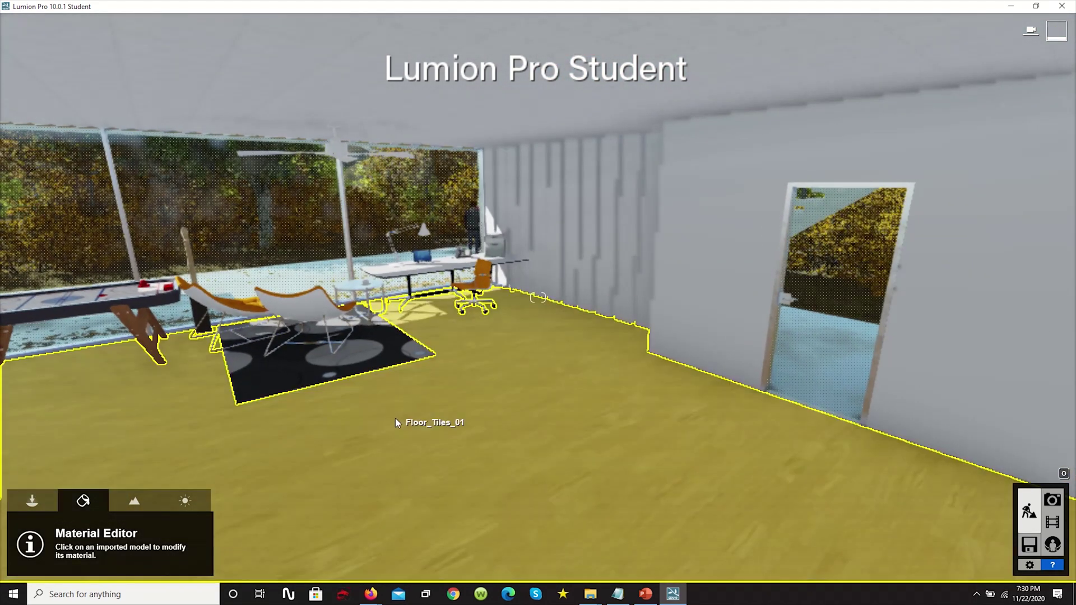
{"action": "left_click", "coordinate": [396, 422]}
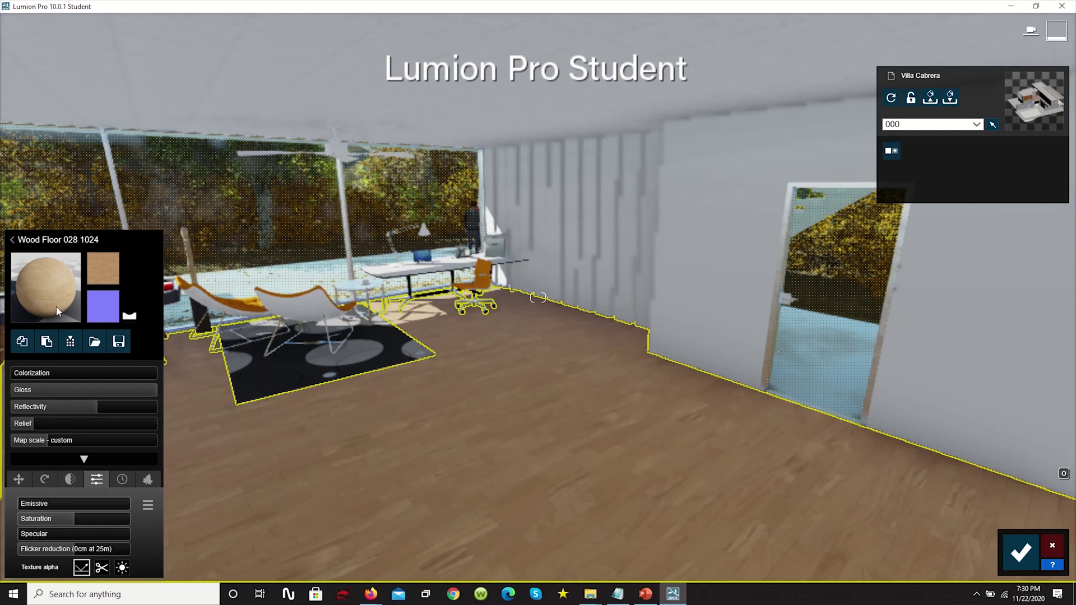
Step: View the Indoor material library for the wooden floor and leave material editing without assigning another material
{"action": "left_click", "coordinate": [40, 293]}
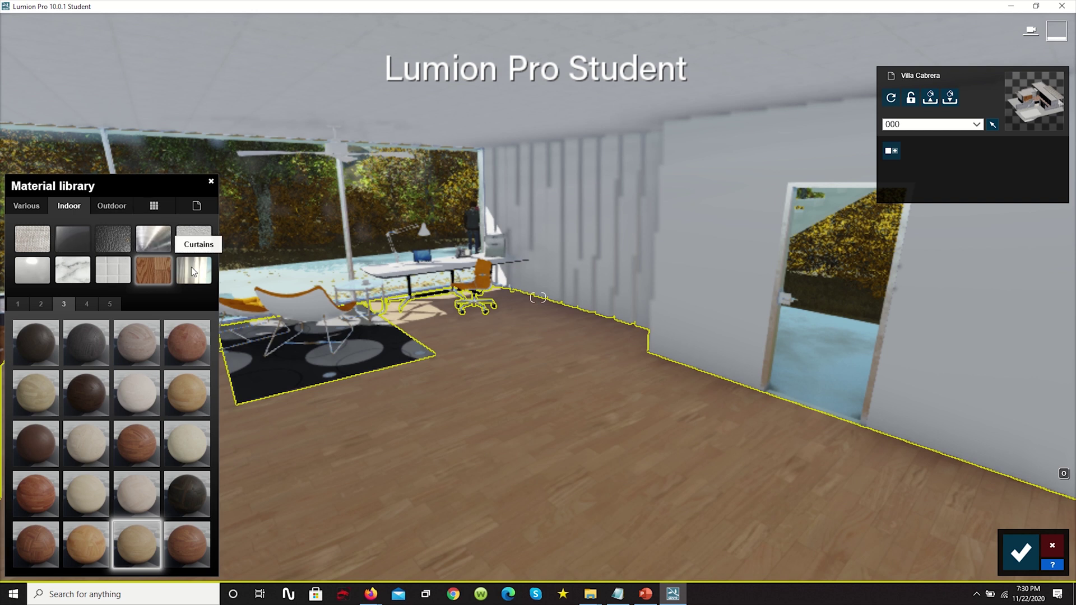
{"action": "left_click", "coordinate": [210, 183]}
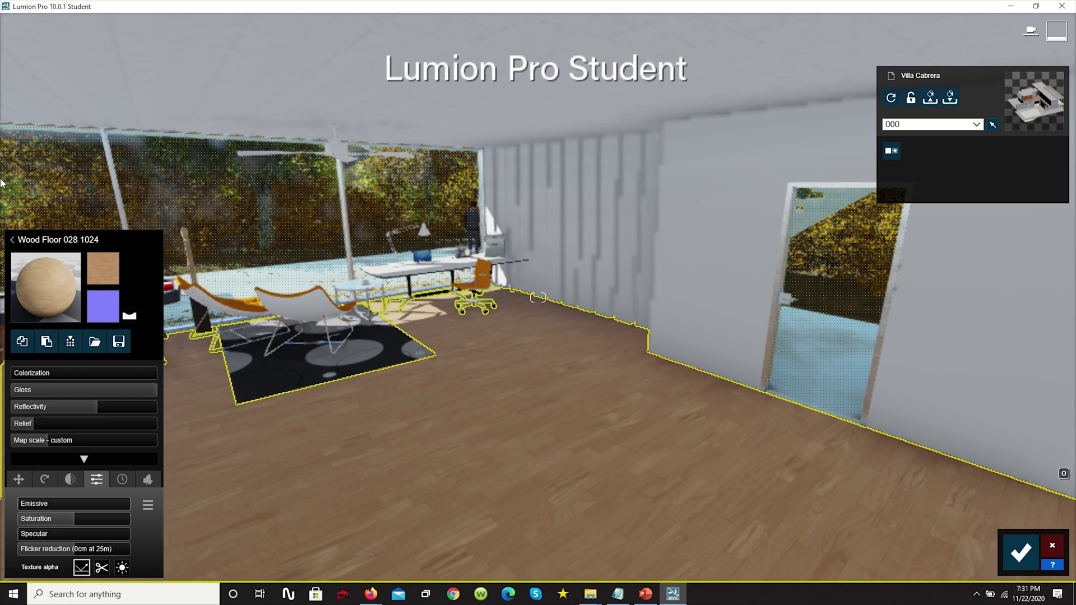
{"action": "left_click", "coordinate": [12, 239]}
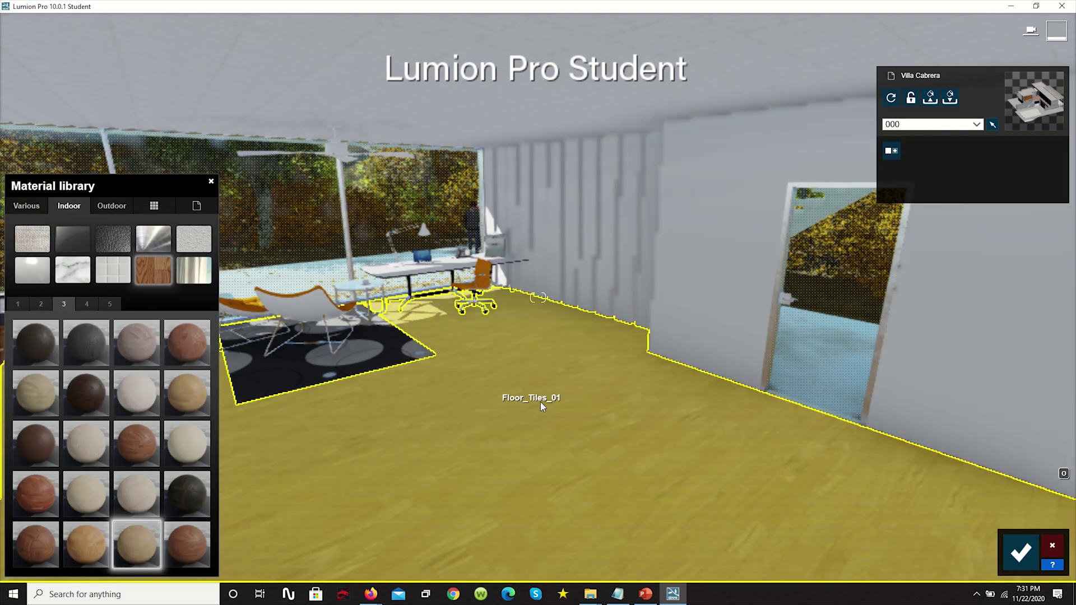
{"action": "left_click", "coordinate": [1060, 552]}
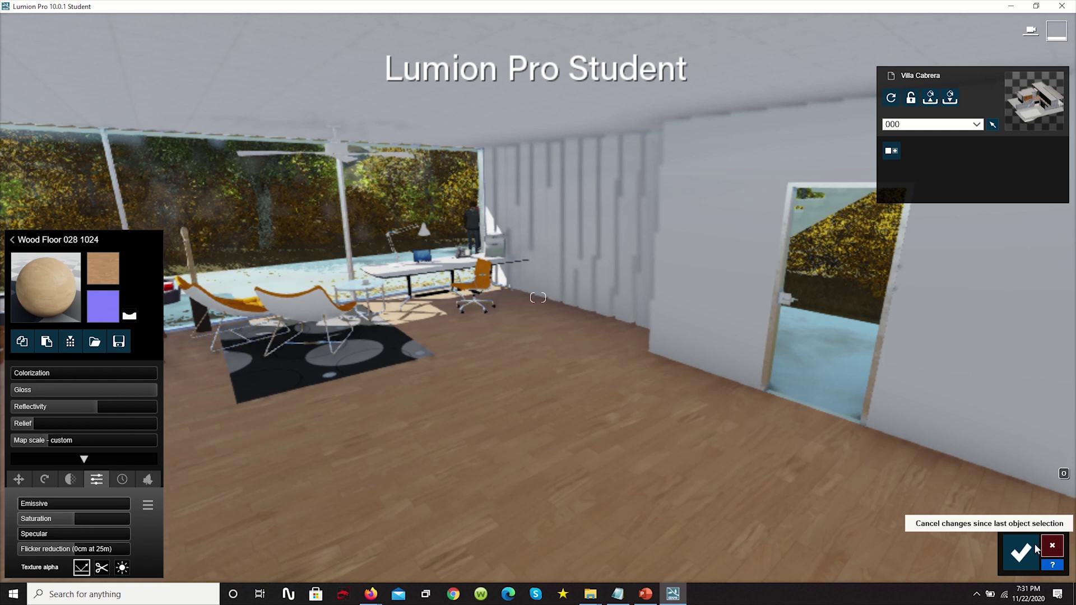
{"action": "left_click", "coordinate": [1038, 548]}
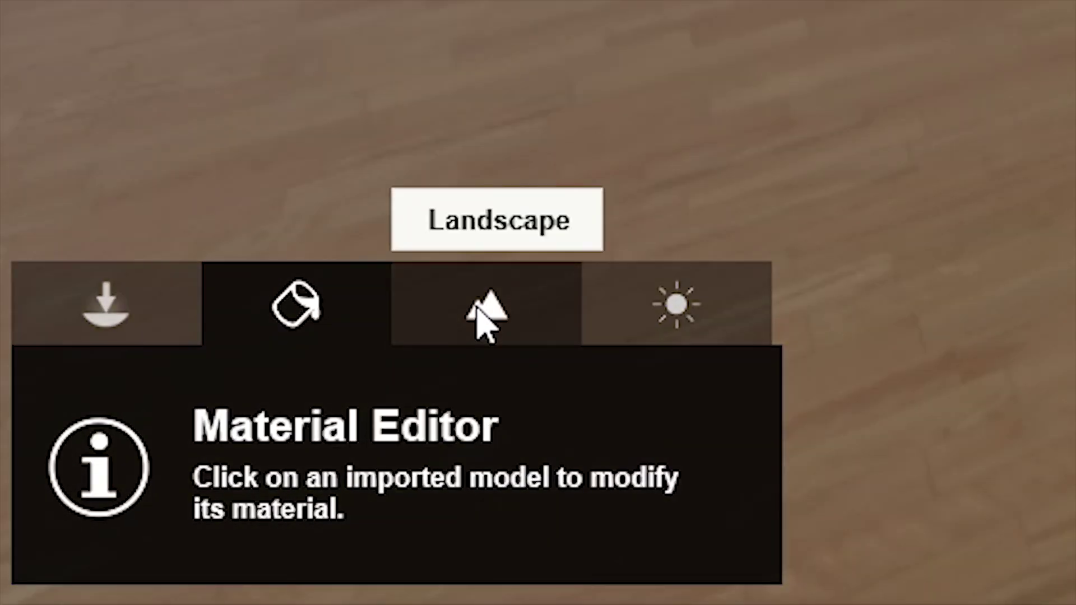
Step: Switch to landscape editing and fly out of the villa, through the trees, to the open brown plain facing the mountains
{"action": "left_click", "coordinate": [478, 309]}
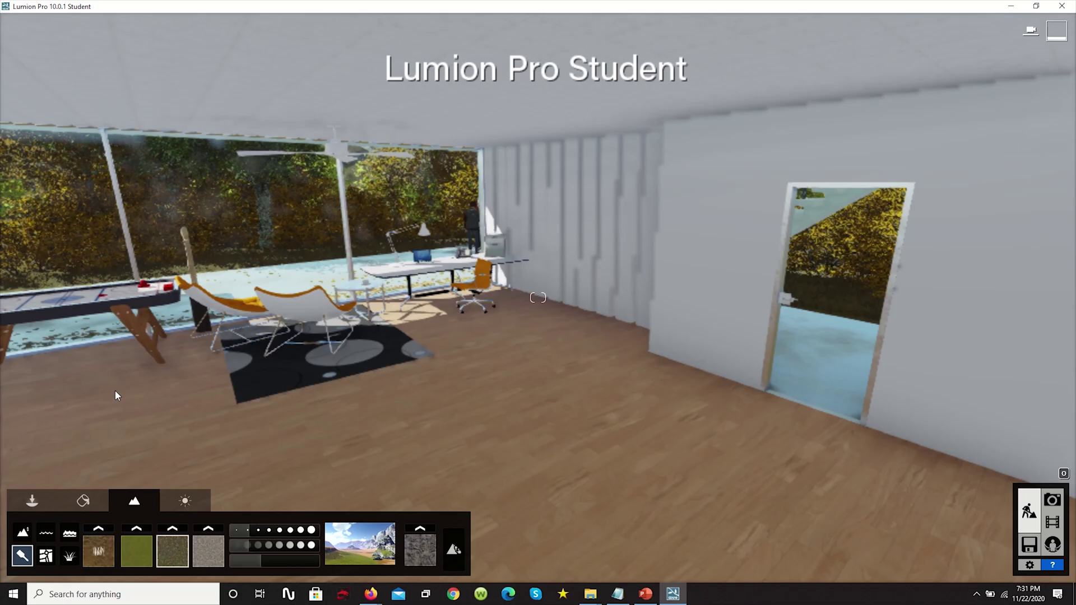
{"action": "key", "text": "s"}
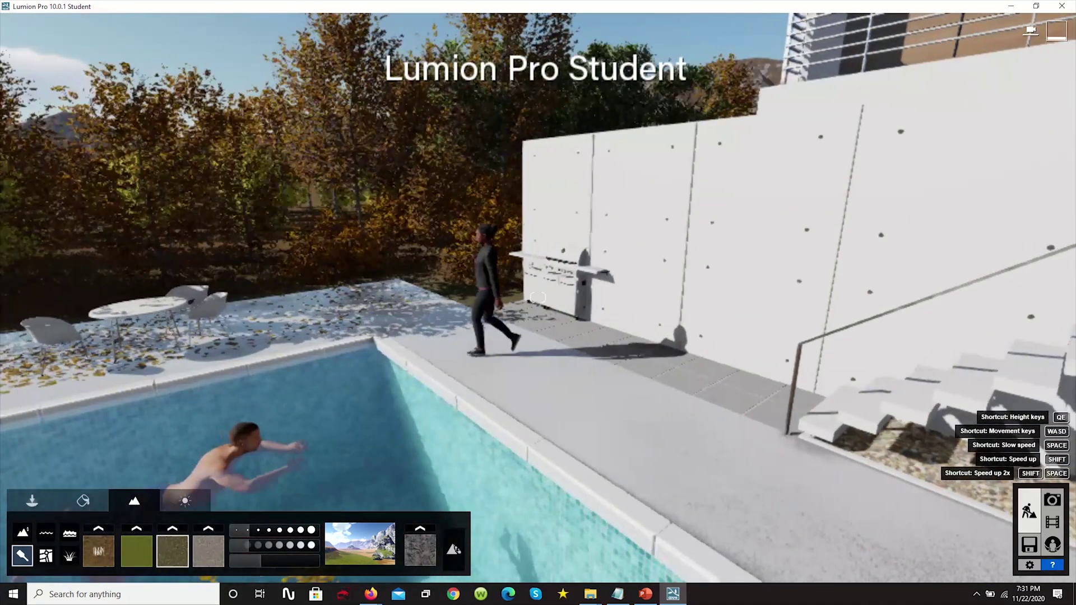
{"action": "right_click_drag", "start_coordinate": [176, 385], "coordinate": [448, 389]}
{"action": "key", "text": "w"}
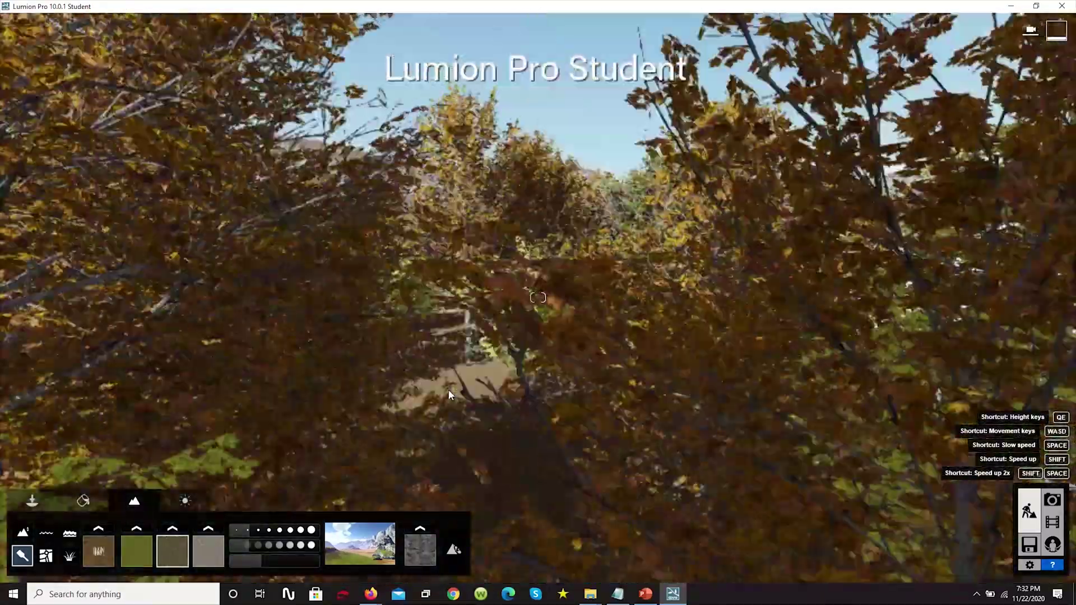
{"action": "key", "text": "w"}
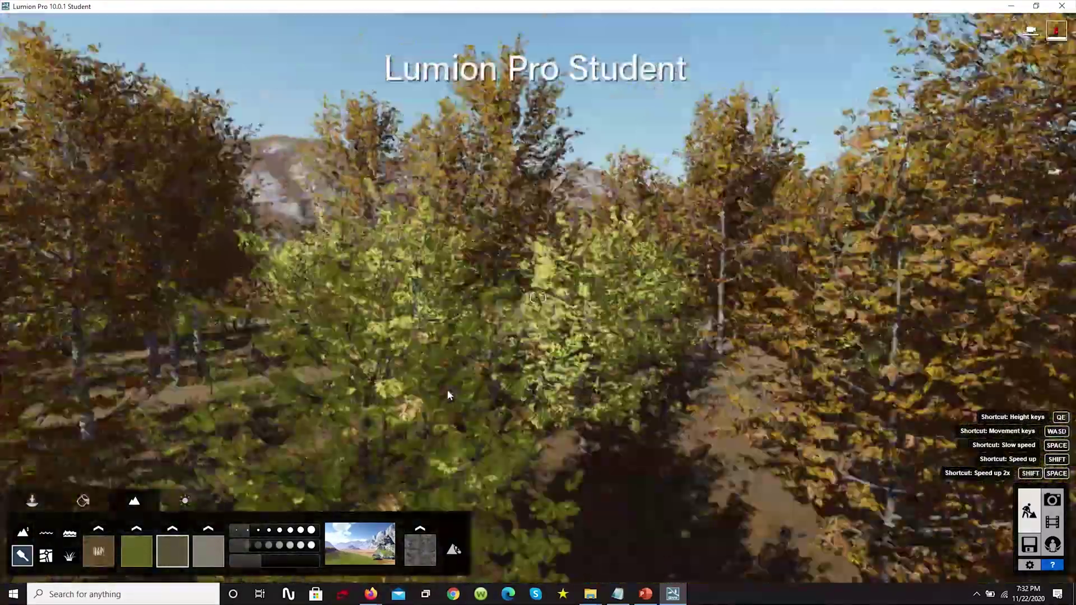
{"action": "key", "text": "w"}
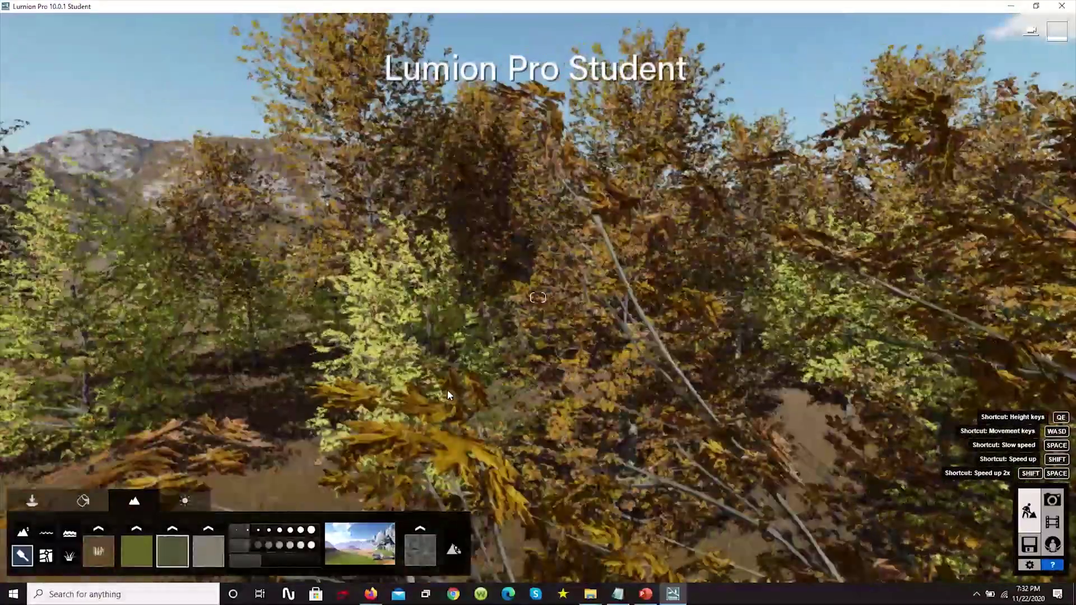
{"action": "key", "text": "w"}
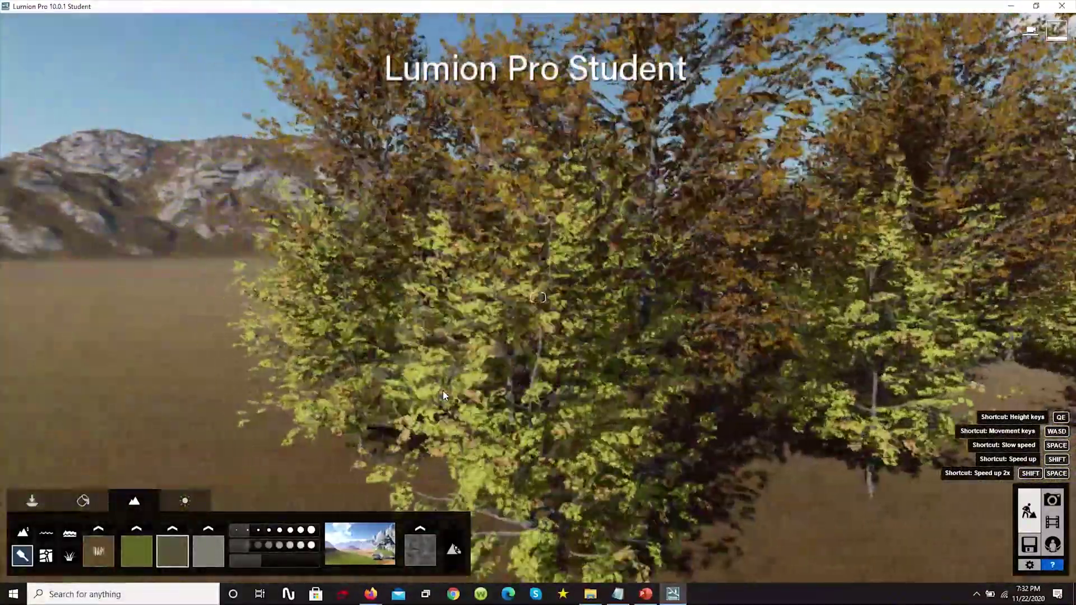
{"action": "key", "text": "w"}
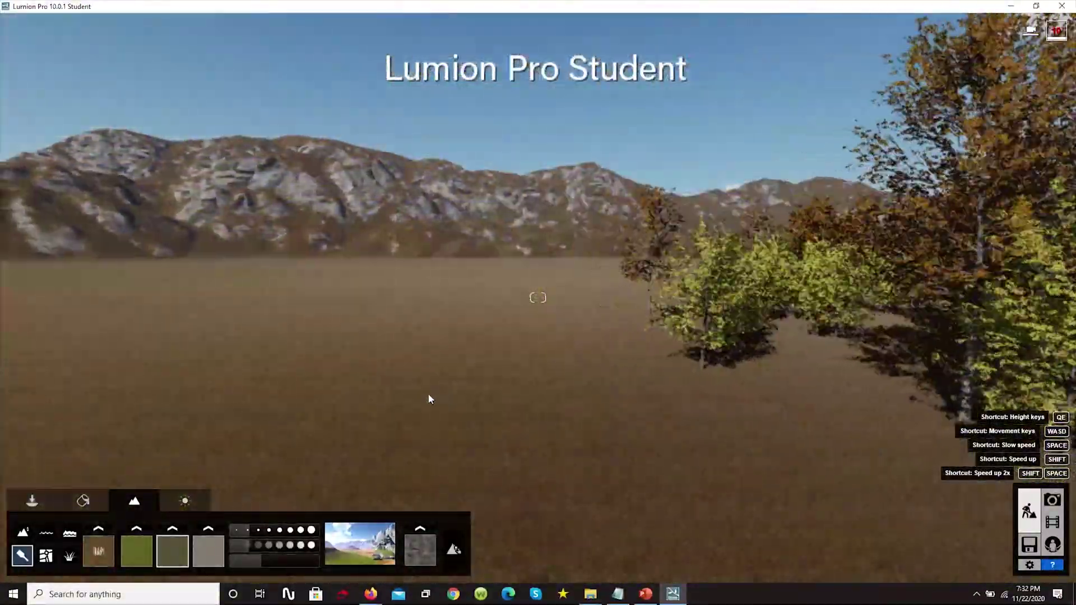
{"action": "left_click", "coordinate": [238, 170]}
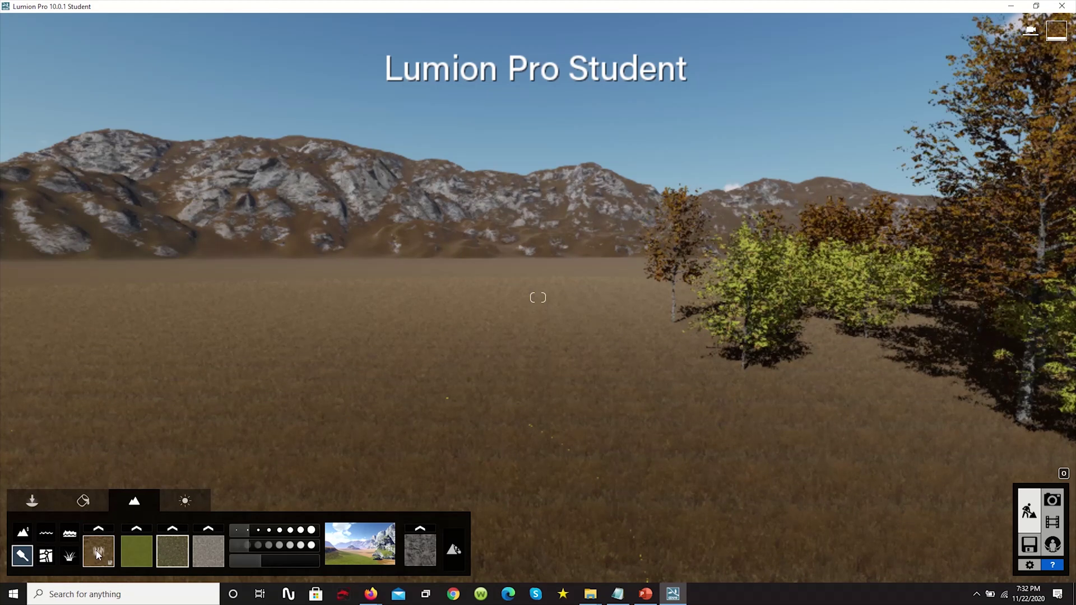
Step: Try raising a steep hill on the open plain with the terrain height brush, and undo it
{"action": "left_click", "coordinate": [24, 537]}
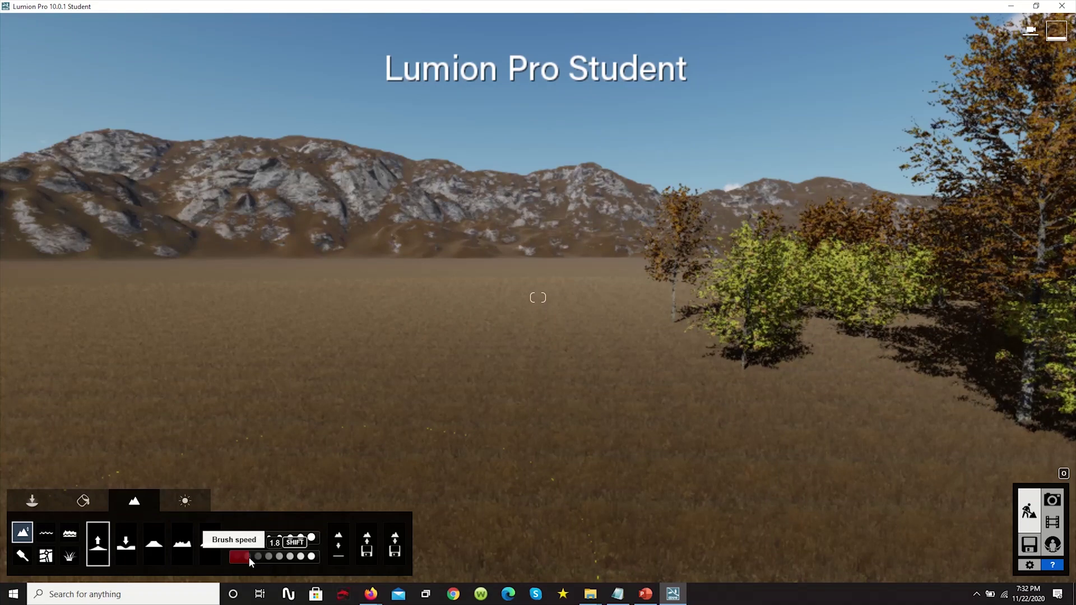
{"action": "left_click_drag", "start_coordinate": [332, 360], "coordinate": [320, 356]}
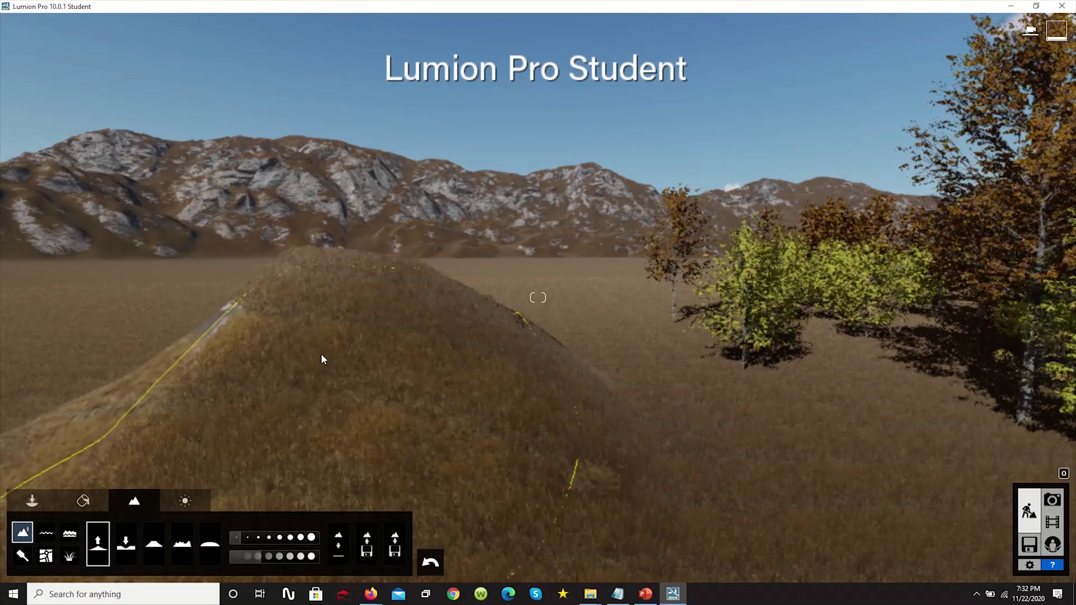
{"action": "left_click", "coordinate": [430, 564]}
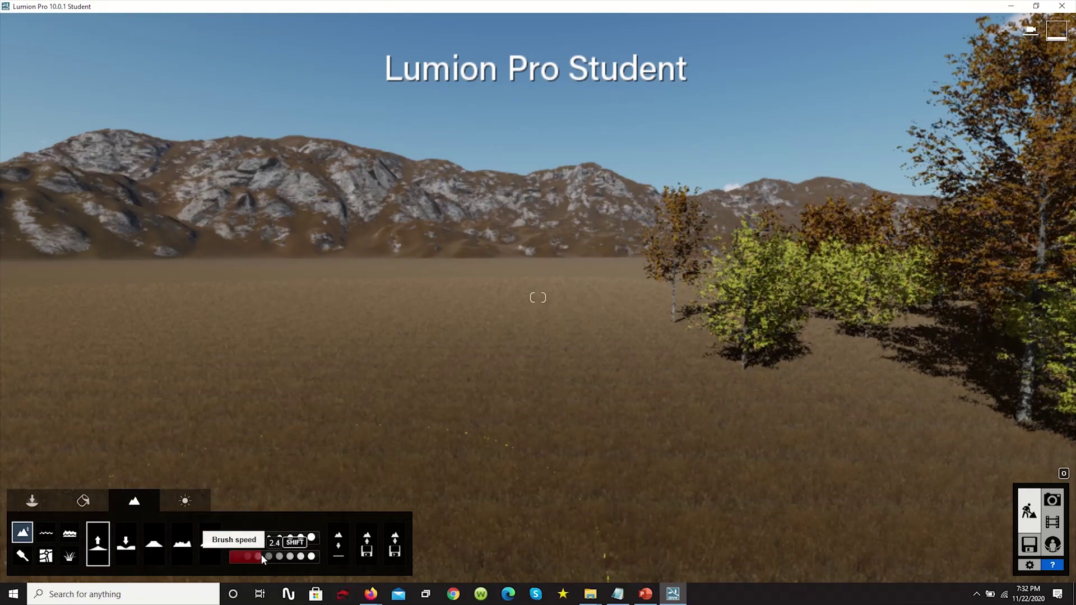
Step: Reduce the terrain brush speed, try a gentler raise on the plain, and undo it
{"action": "left_click_drag", "start_coordinate": [261, 554], "coordinate": [238, 555]}
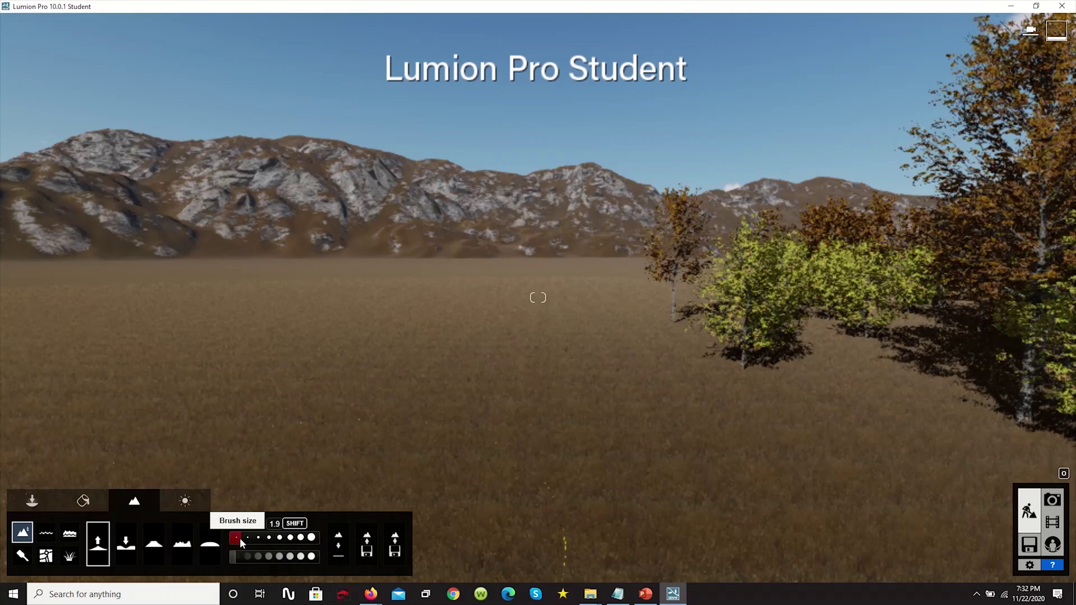
{"action": "left_click", "coordinate": [361, 359]}
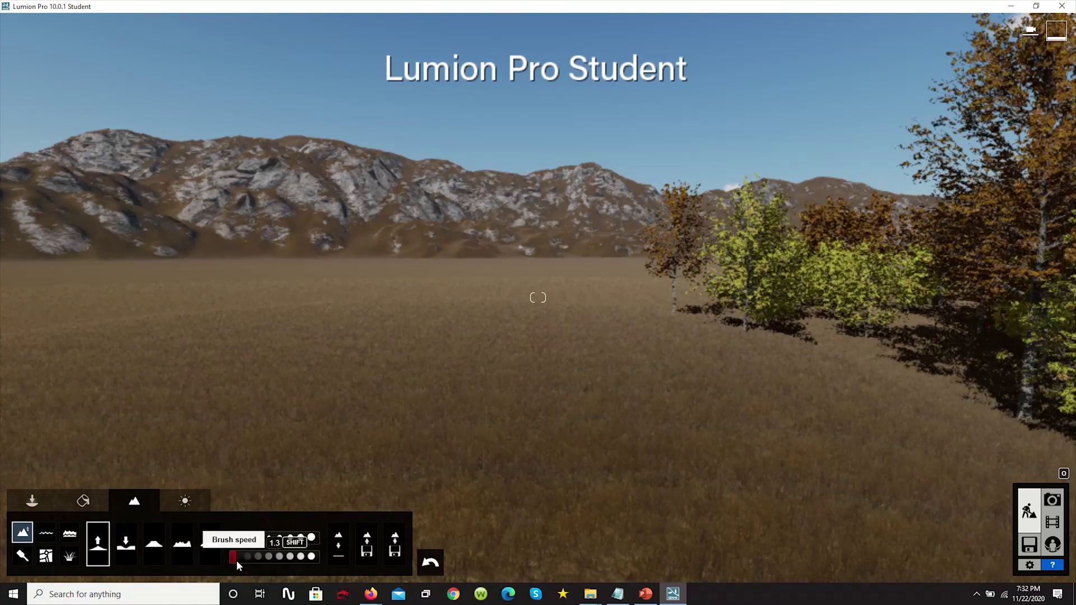
{"action": "left_click", "coordinate": [432, 564]}
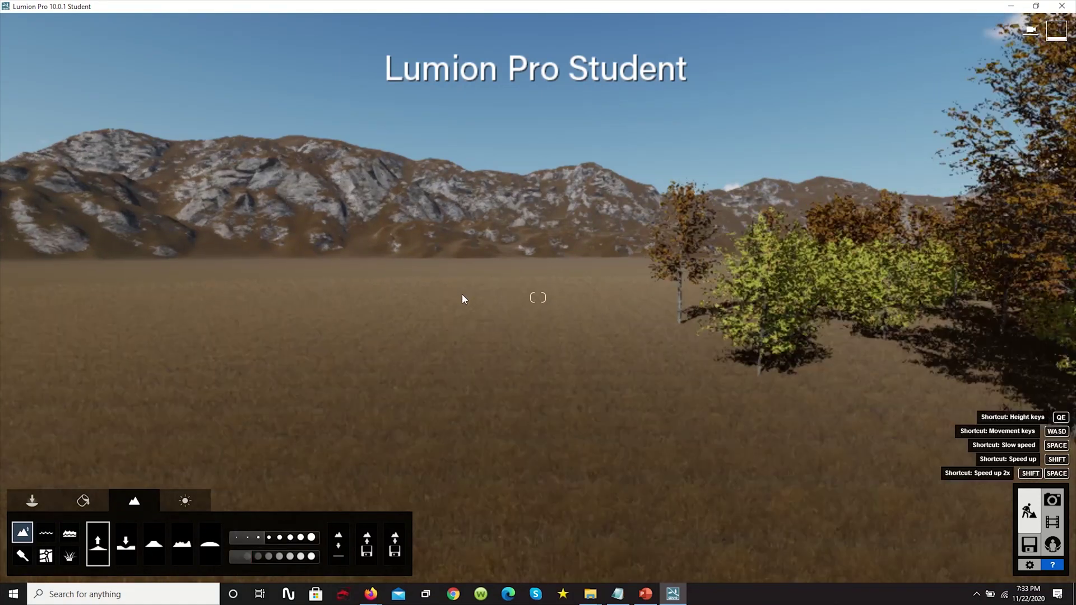
Step: Raise a broad mound across the plain beside the trees and undo the last two terrain changes
{"action": "left_click", "coordinate": [410, 268]}
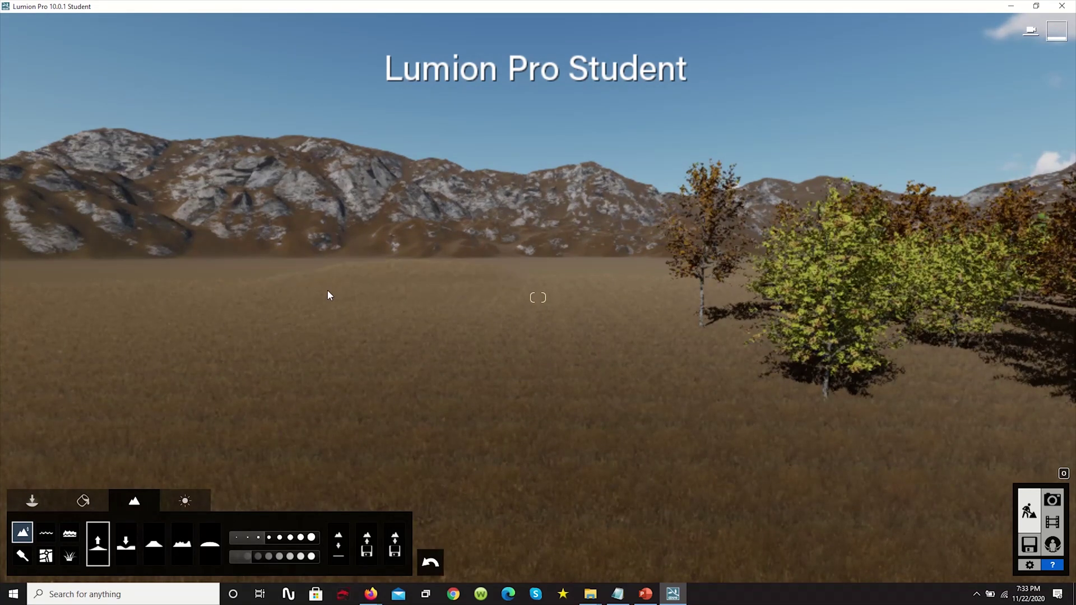
{"action": "mouse_move", "coordinate": [431, 281]}
{"action": "left_mouse_down"}
{"action": "mouse_move", "coordinate": [325, 266]}
{"action": "mouse_move", "coordinate": [280, 228]}
{"action": "mouse_move", "coordinate": [316, 252]}
{"action": "mouse_move", "coordinate": [401, 243]}
{"action": "mouse_move", "coordinate": [805, 321]}
{"action": "left_mouse_up"}
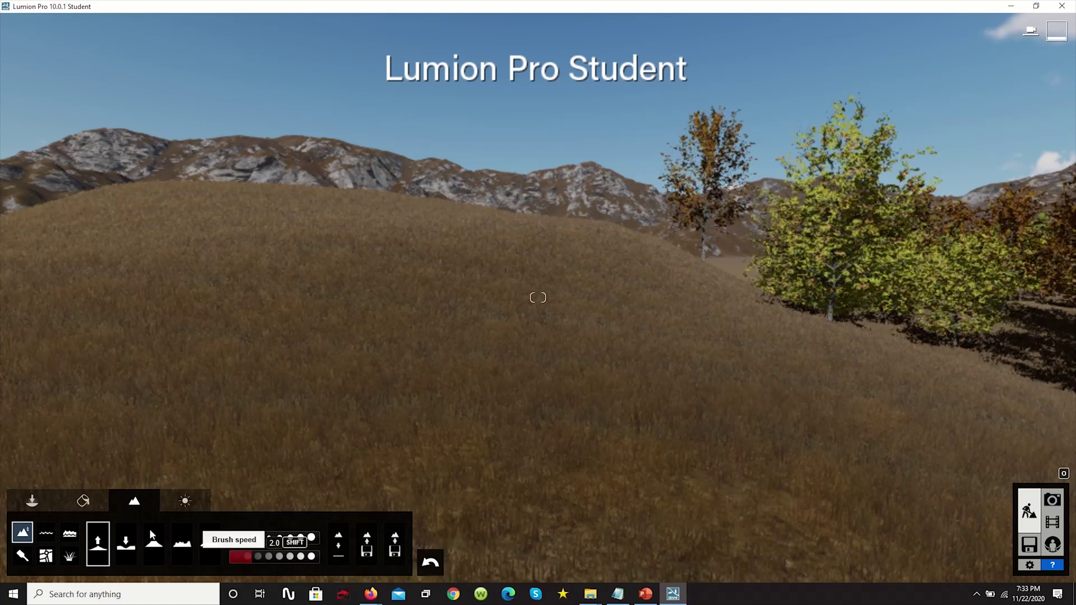
{"action": "left_click", "coordinate": [431, 562]}
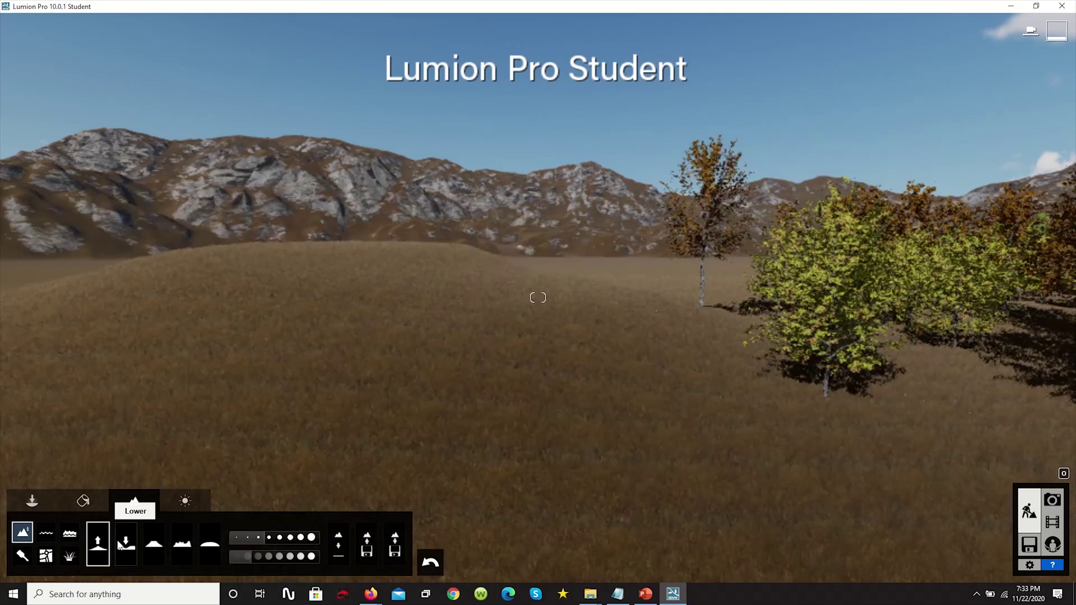
{"action": "left_click", "coordinate": [432, 563]}
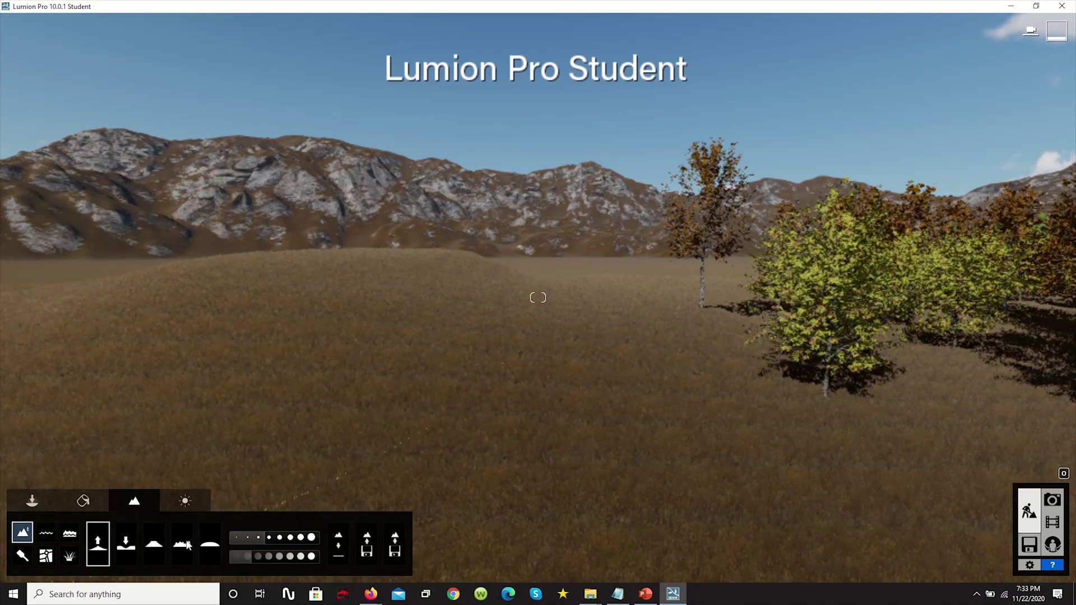
Step: Dig a large rocky crater into the plain beside the trees with the Lower terrain brush
{"action": "left_click", "coordinate": [126, 544]}
{"action": "mouse_move", "coordinate": [485, 351]}
{"action": "left_mouse_down"}
{"action": "mouse_move", "coordinate": [401, 334]}
{"action": "mouse_move", "coordinate": [439, 298]}
{"action": "left_mouse_up"}
{"action": "mouse_move", "coordinate": [370, 321]}
{"action": "left_mouse_down"}
{"action": "mouse_move", "coordinate": [439, 367]}
{"action": "mouse_move", "coordinate": [338, 364]}
{"action": "mouse_move", "coordinate": [302, 389]}
{"action": "mouse_move", "coordinate": [506, 334]}
{"action": "mouse_move", "coordinate": [550, 351]}
{"action": "mouse_move", "coordinate": [328, 394]}
{"action": "mouse_move", "coordinate": [380, 361]}
{"action": "mouse_move", "coordinate": [415, 375]}
{"action": "mouse_move", "coordinate": [341, 397]}
{"action": "mouse_move", "coordinate": [480, 373]}
{"action": "left_mouse_up"}
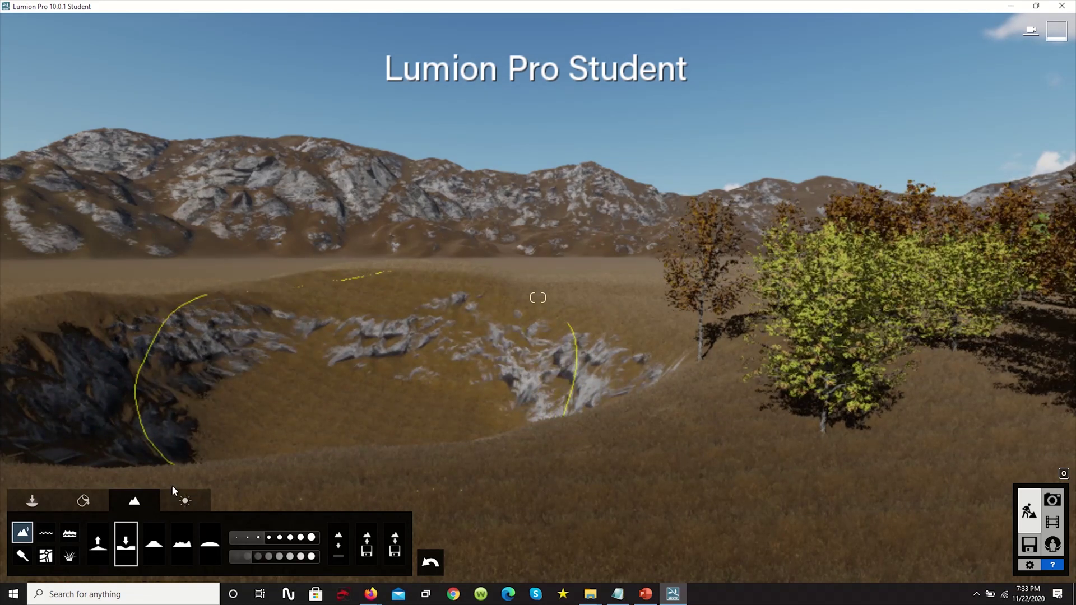
Step: Try the ocean on the landscape by turning it on and back off
{"action": "left_click", "coordinate": [69, 533]}
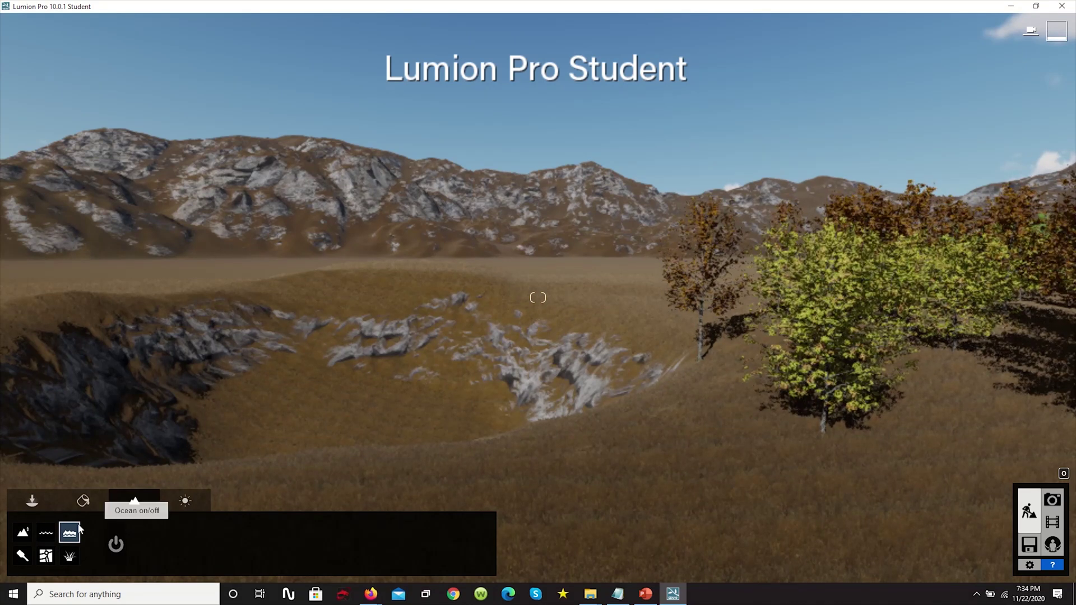
{"action": "left_click", "coordinate": [117, 545]}
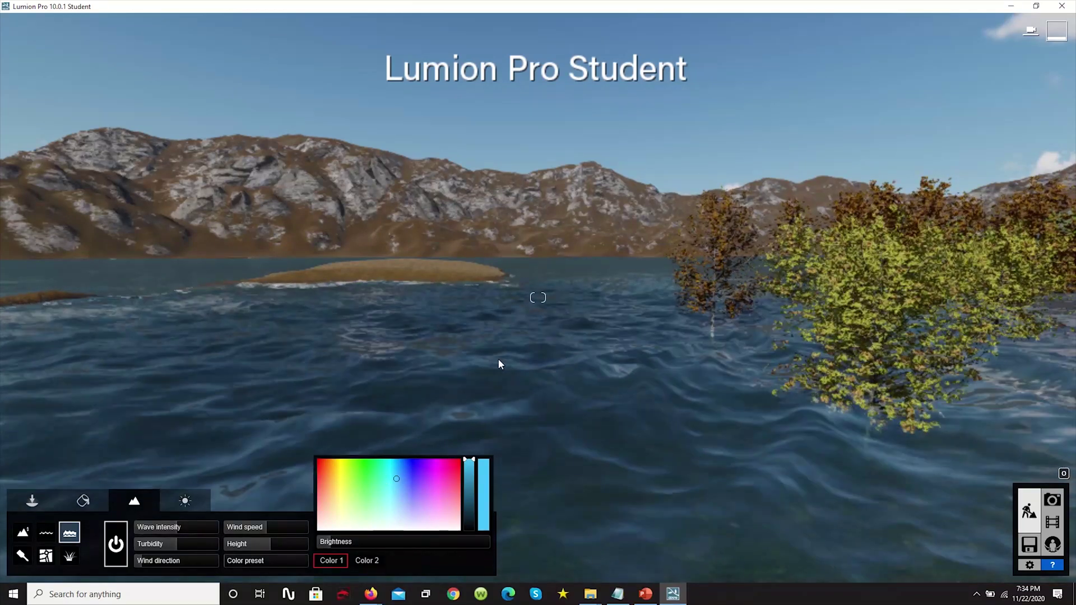
{"action": "left_click", "coordinate": [116, 543]}
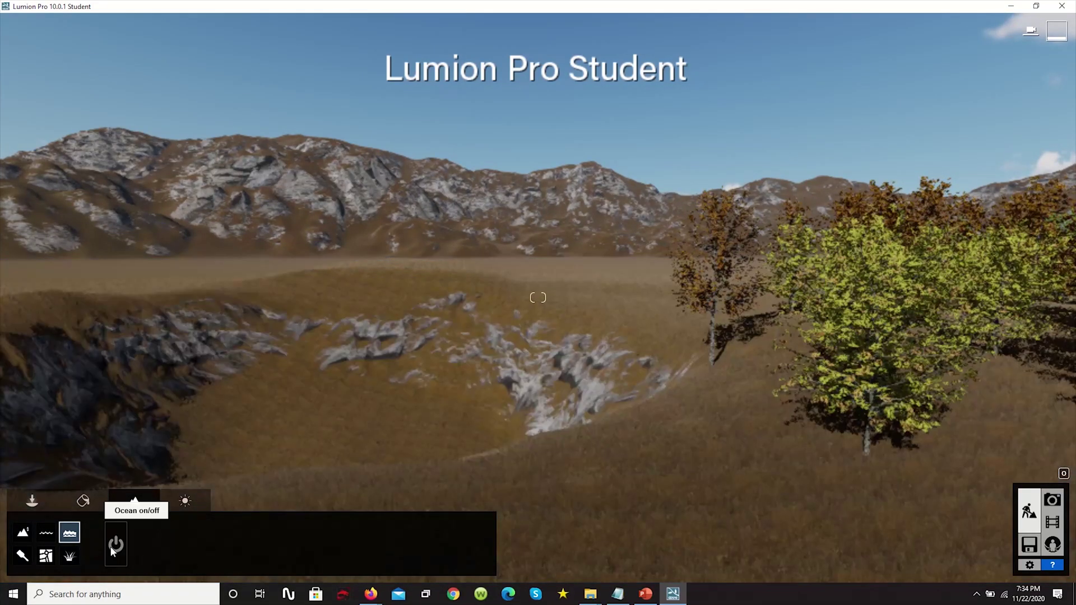
Step: Place a water surface of the first water type in the crater and stretch its corners out to the crater's edges
{"action": "left_click", "coordinate": [46, 532]}
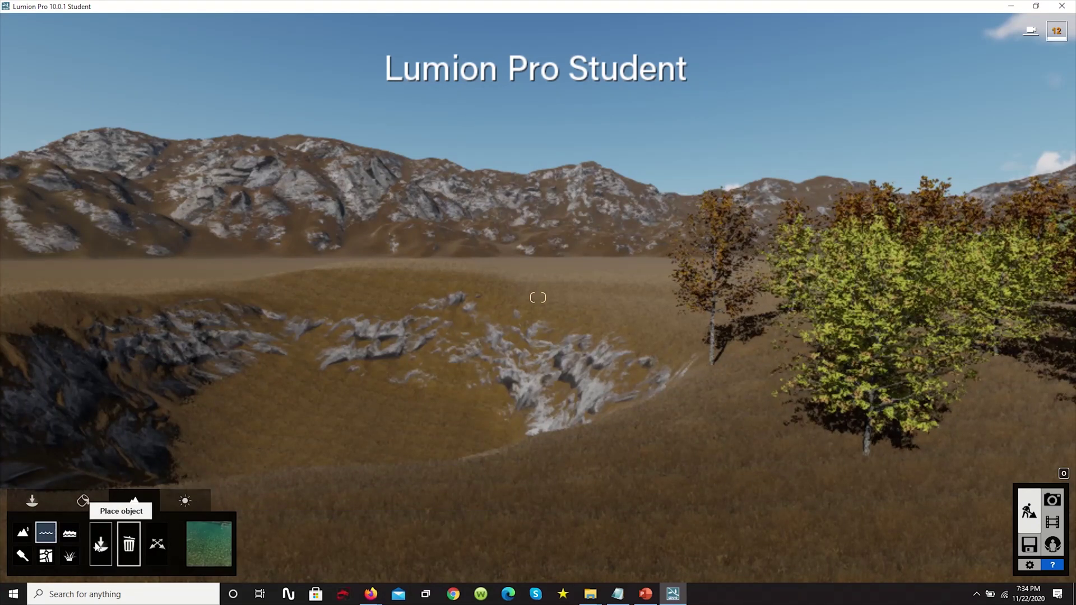
{"action": "left_click", "coordinate": [197, 541]}
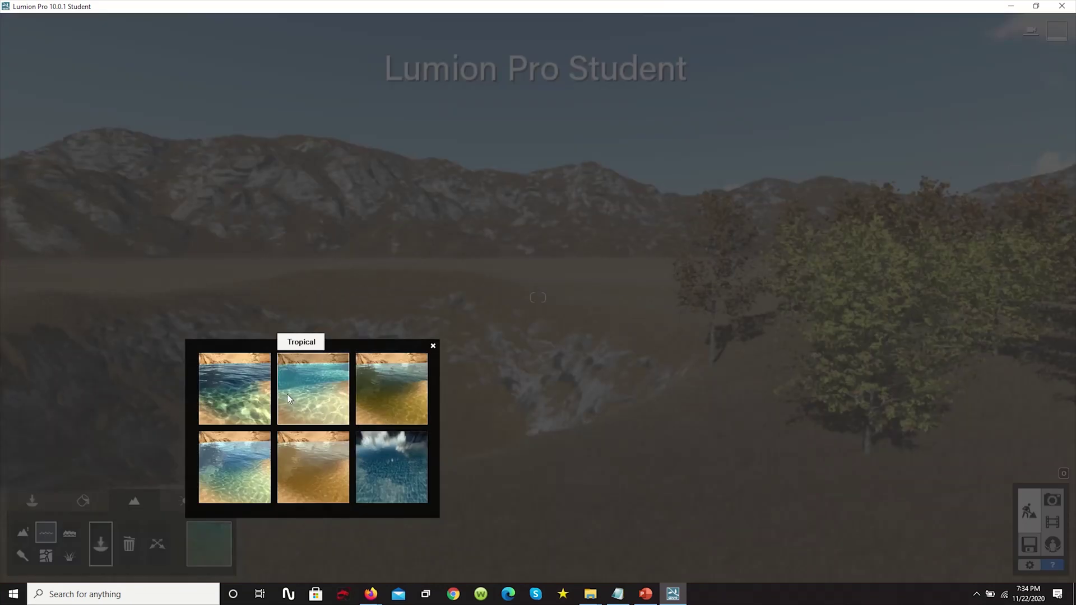
{"action": "left_click", "coordinate": [243, 389]}
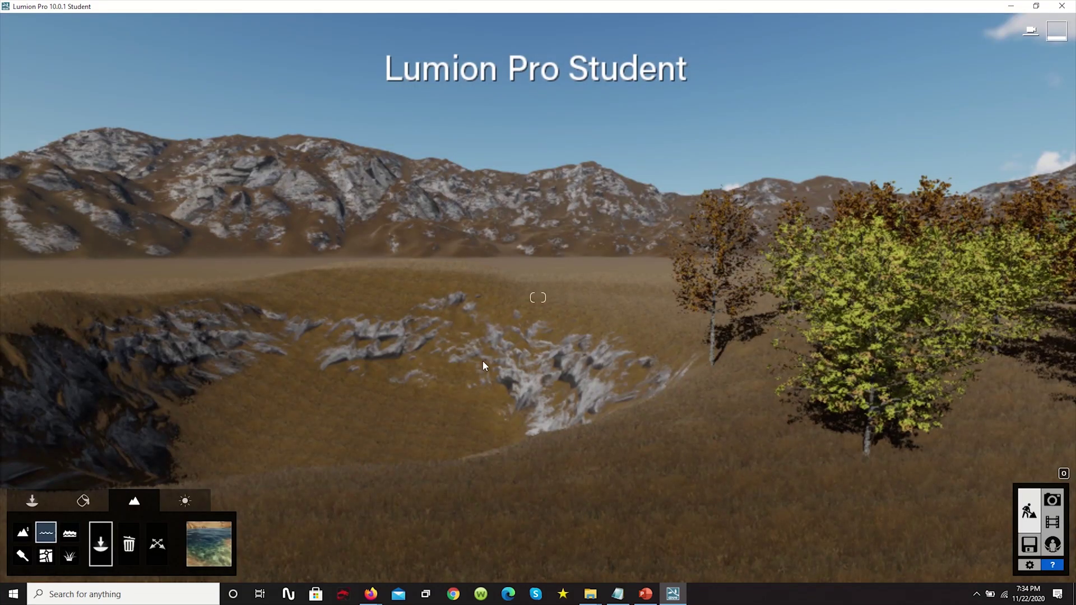
{"action": "left_click_drag", "start_coordinate": [373, 384], "coordinate": [64, 447]}
{"action": "left_click_drag", "start_coordinate": [403, 470], "coordinate": [566, 435]}
{"action": "left_click_drag", "start_coordinate": [155, 439], "coordinate": [26, 489]}
{"action": "left_click_drag", "start_coordinate": [323, 354], "coordinate": [269, 319]}
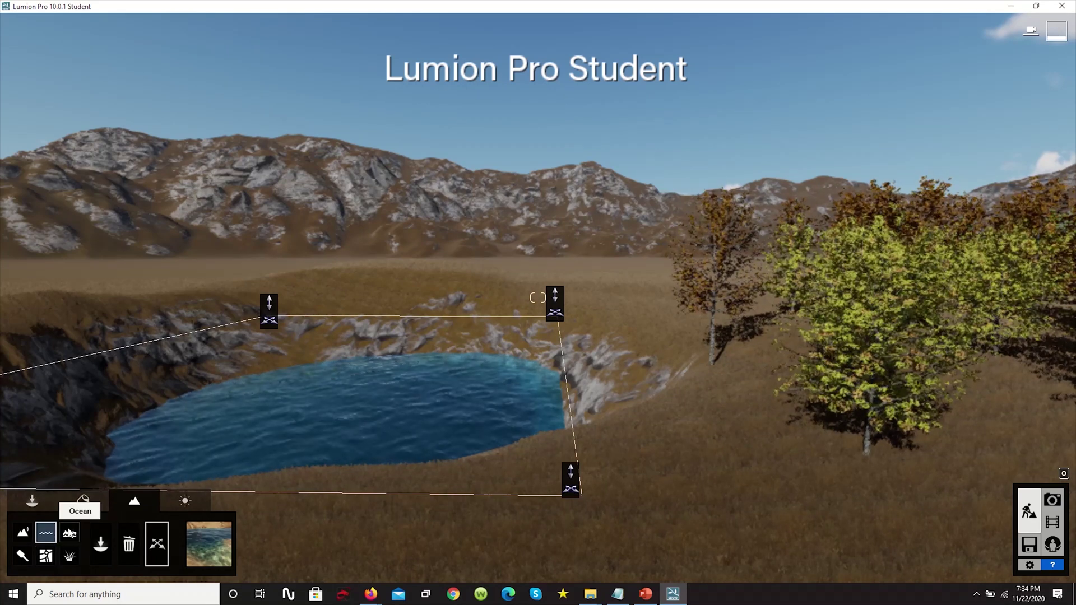
Step: Try painting the ground in front of the pond with the green landscape texture, and undo the paint
{"action": "left_click", "coordinate": [21, 559]}
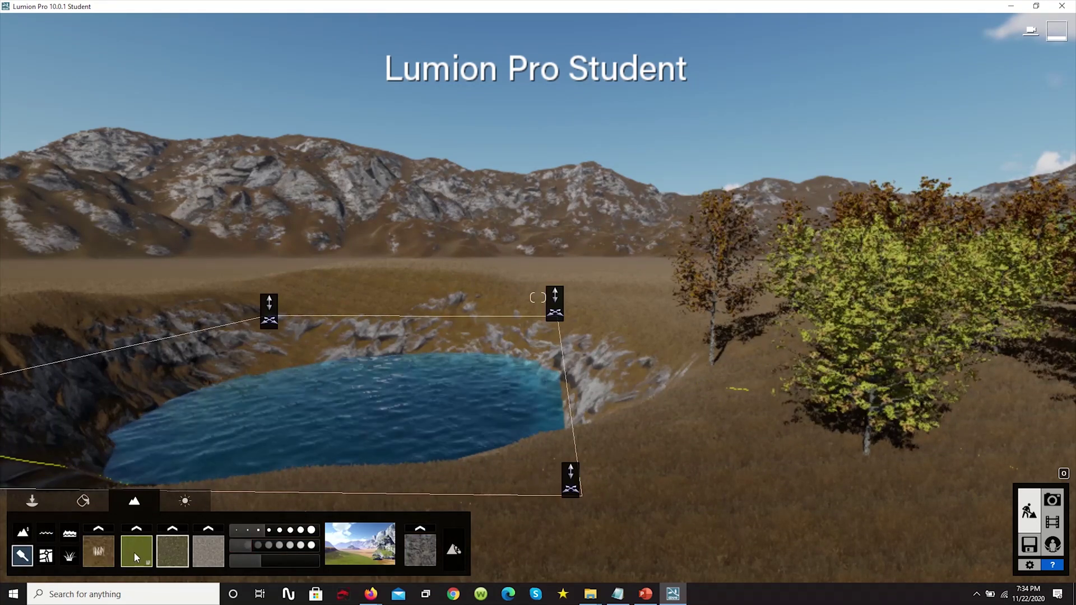
{"action": "left_click", "coordinate": [101, 557]}
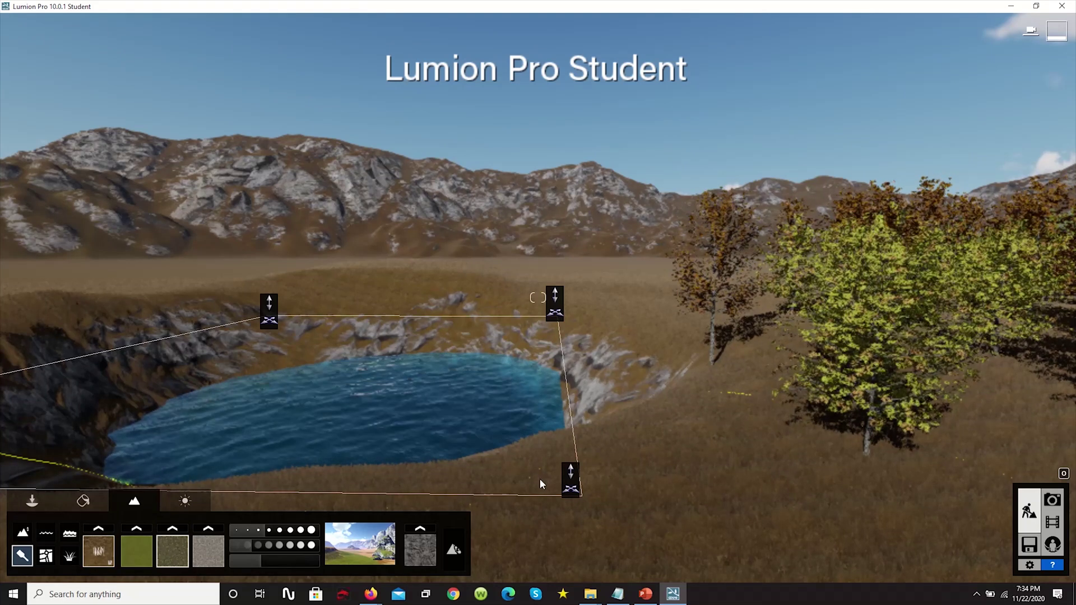
{"action": "scroll", "coordinate": [569, 456], "scroll_direction": "down", "scroll_amount": 3}
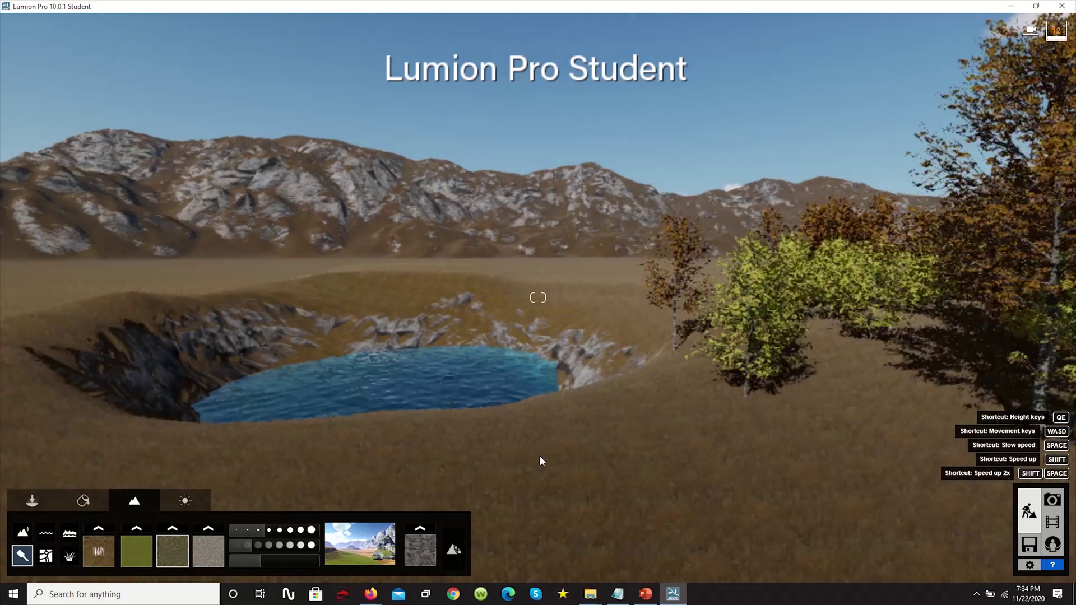
{"action": "scroll", "coordinate": [393, 457], "scroll_direction": "up", "scroll_amount": 3}
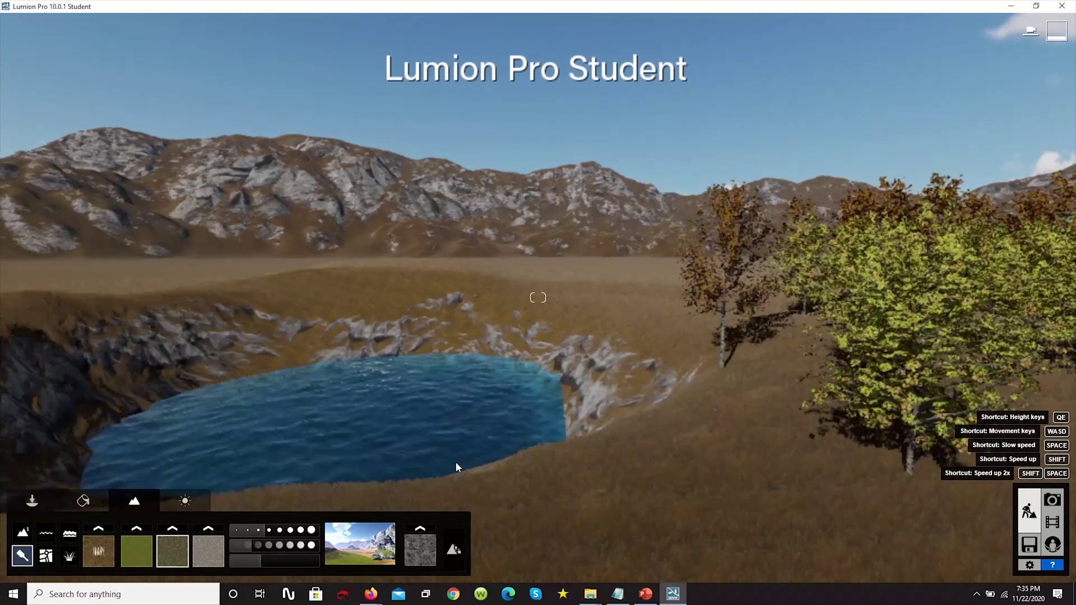
{"action": "scroll", "coordinate": [517, 476], "scroll_direction": "down", "scroll_amount": 2}
{"action": "scroll", "coordinate": [445, 471], "scroll_direction": "up", "scroll_amount": 2}
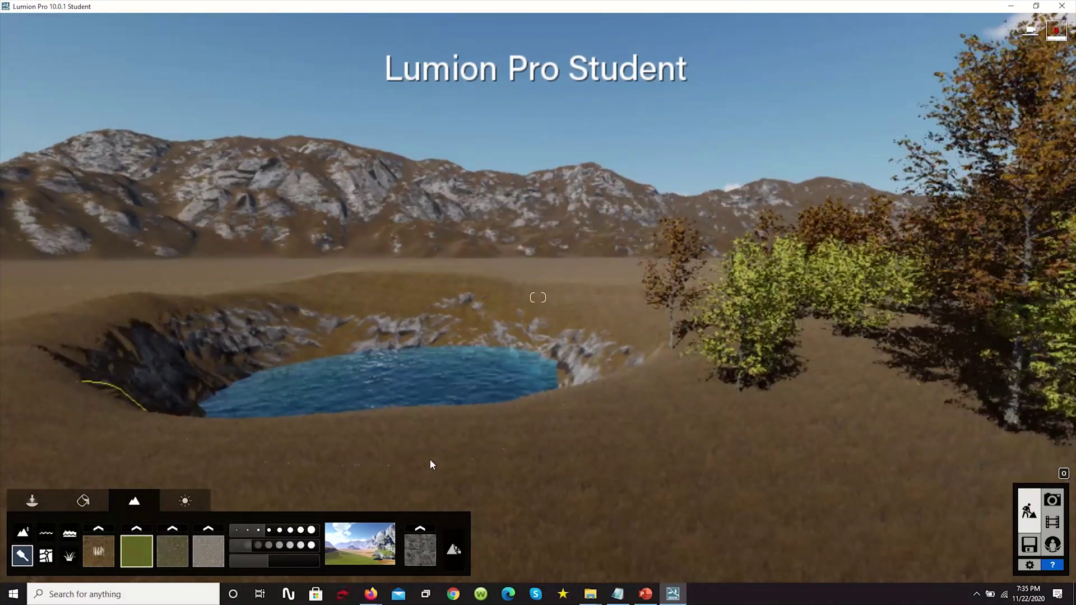
{"action": "left_click", "coordinate": [416, 426]}
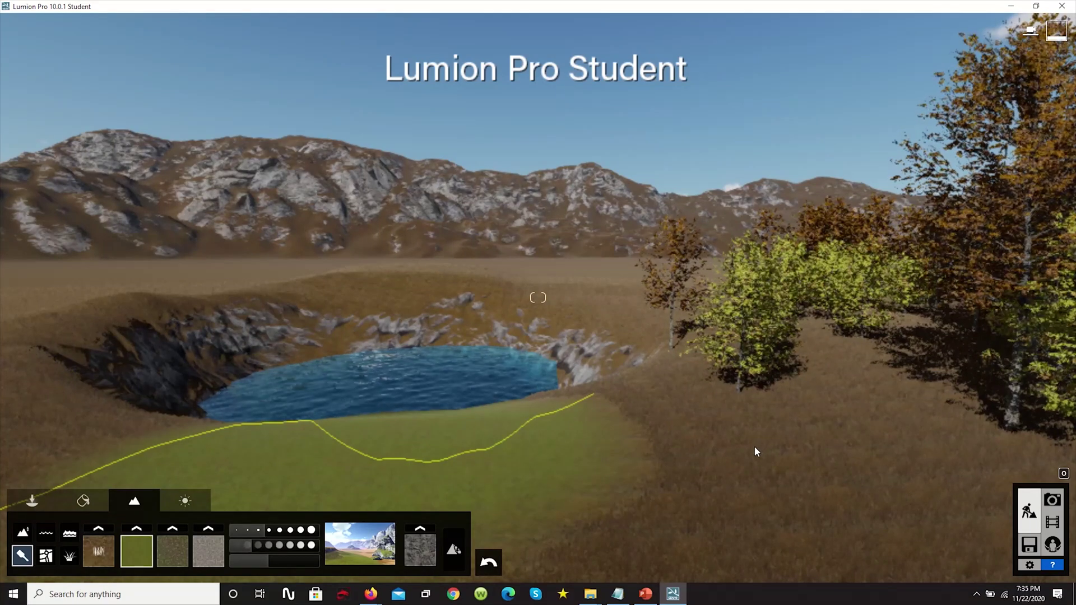
{"action": "left_click", "coordinate": [487, 565]}
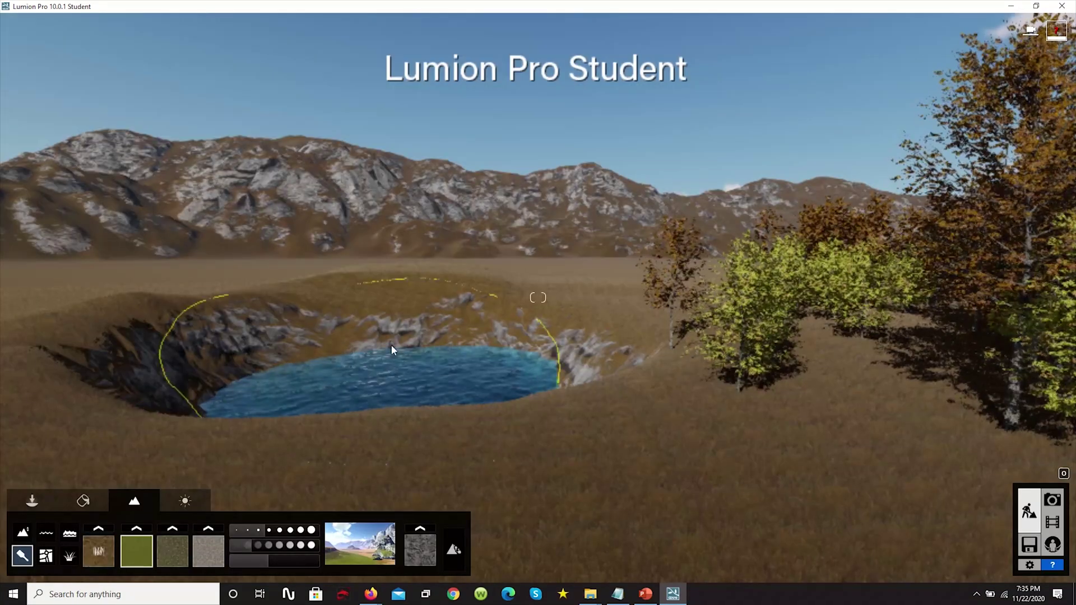
Step: Look through the landscape presets and close the selection without choosing one
{"action": "left_click", "coordinate": [365, 542]}
{"action": "left_click", "coordinate": [365, 562]}
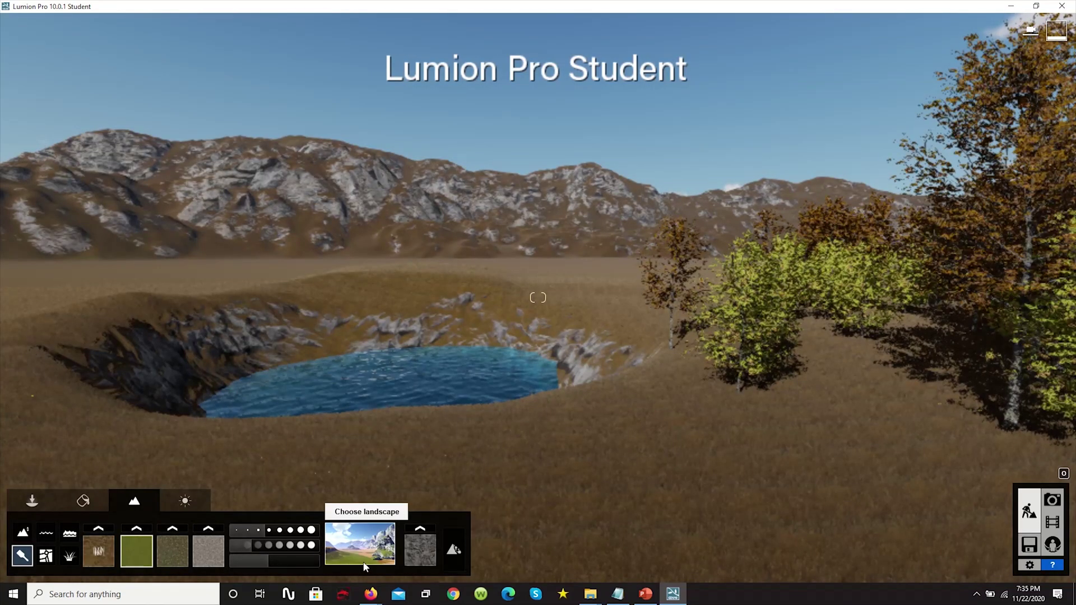
{"action": "left_click", "coordinate": [365, 563]}
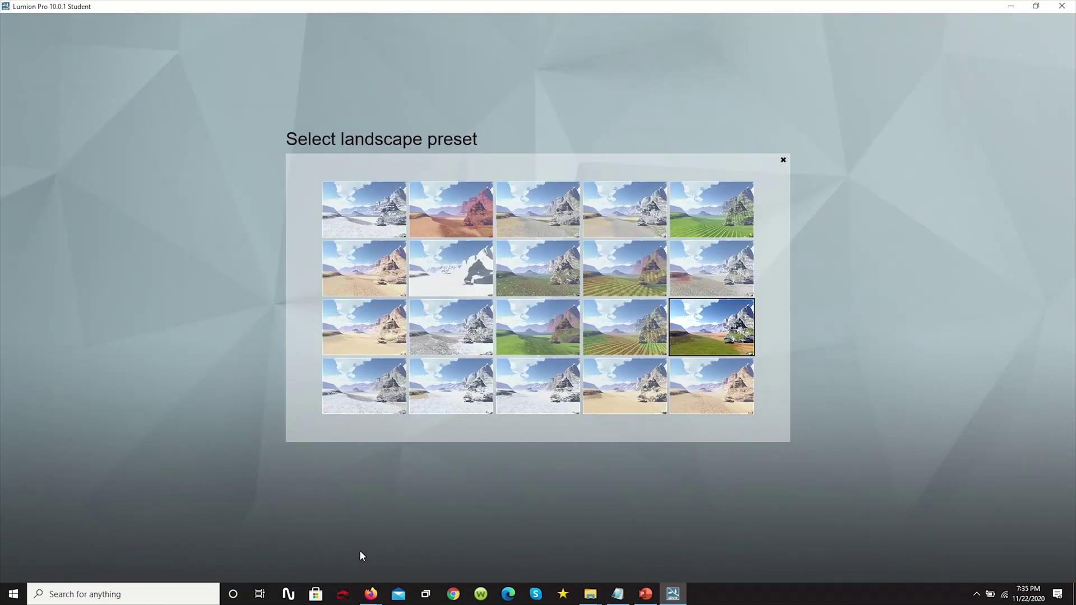
{"action": "left_click", "coordinate": [784, 160]}
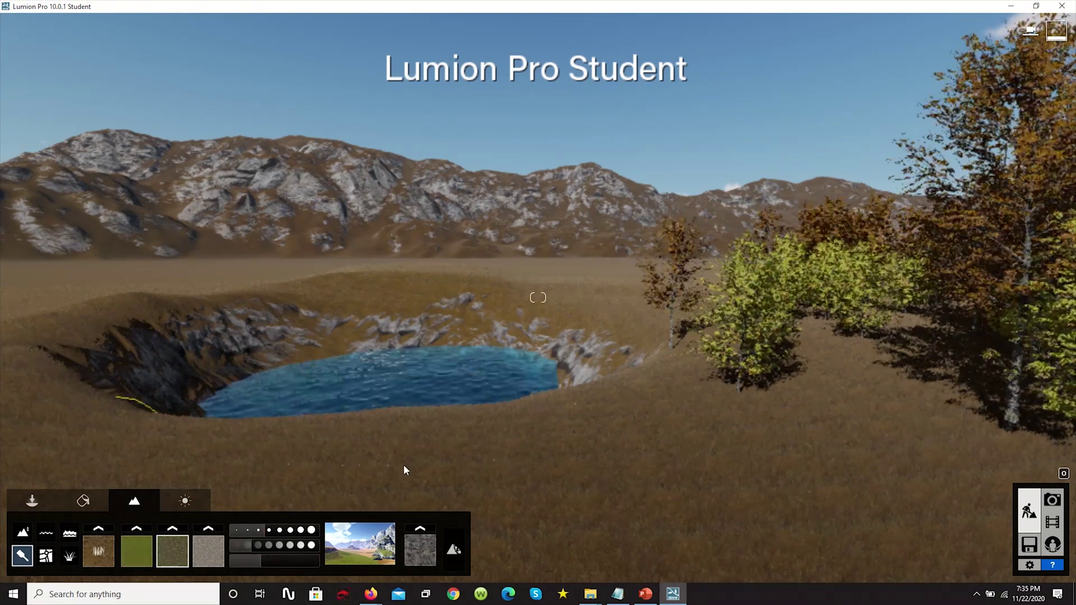
Step: Try painting the ground in front of the pond with the third landscape texture at different slider settings, and undo the paint
{"action": "left_click_drag", "start_coordinate": [404, 468], "coordinate": [489, 480]}
{"action": "mouse_move", "coordinate": [557, 497]}
{"action": "left_mouse_down"}
{"action": "mouse_move", "coordinate": [683, 485]}
{"action": "mouse_move", "coordinate": [723, 499]}
{"action": "left_mouse_up"}
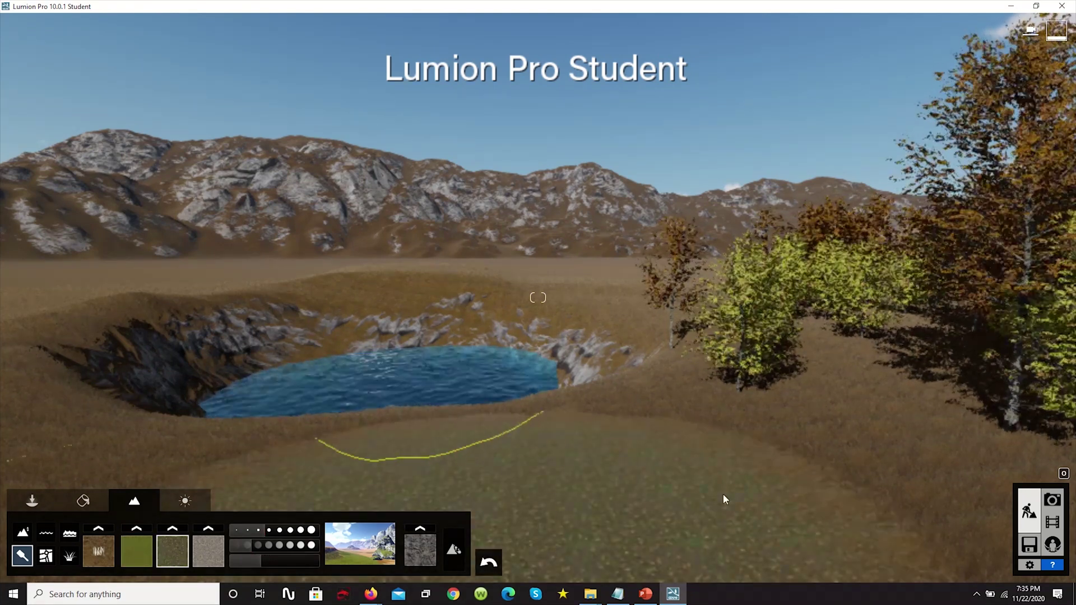
{"action": "left_click", "coordinate": [477, 561]}
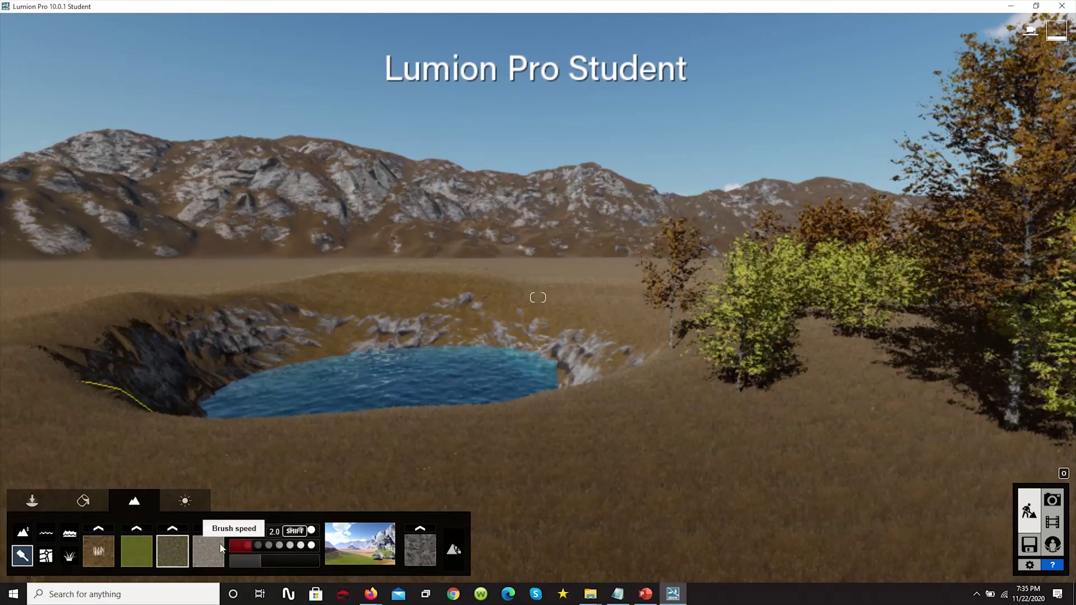
{"action": "left_click_drag", "start_coordinate": [253, 563], "coordinate": [291, 561]}
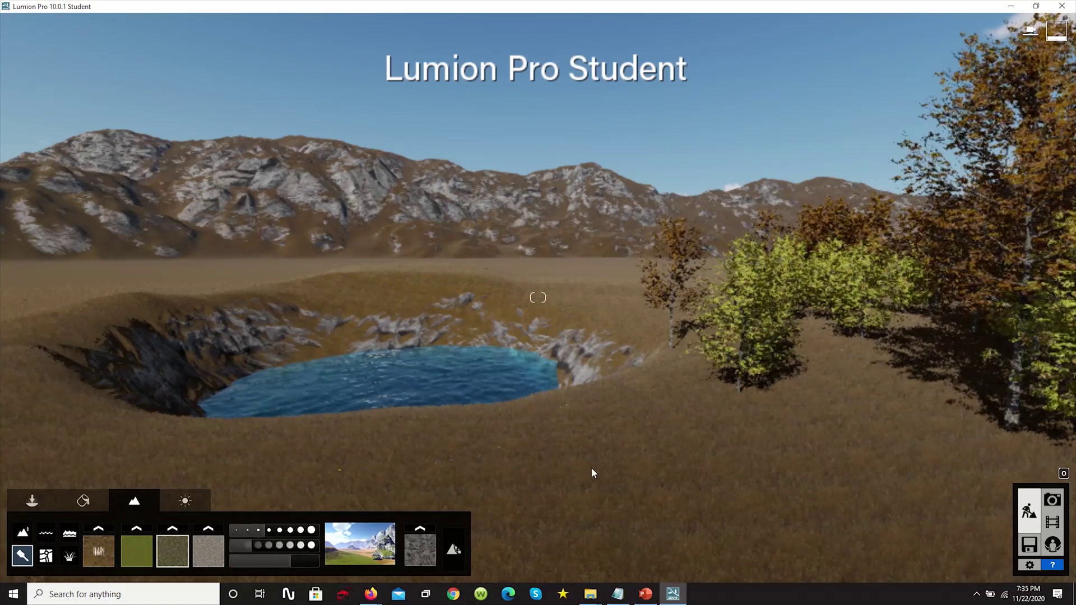
{"action": "mouse_move", "coordinate": [553, 476]}
{"action": "left_mouse_down"}
{"action": "mouse_move", "coordinate": [597, 466]}
{"action": "mouse_move", "coordinate": [551, 451]}
{"action": "mouse_move", "coordinate": [619, 449]}
{"action": "left_mouse_up"}
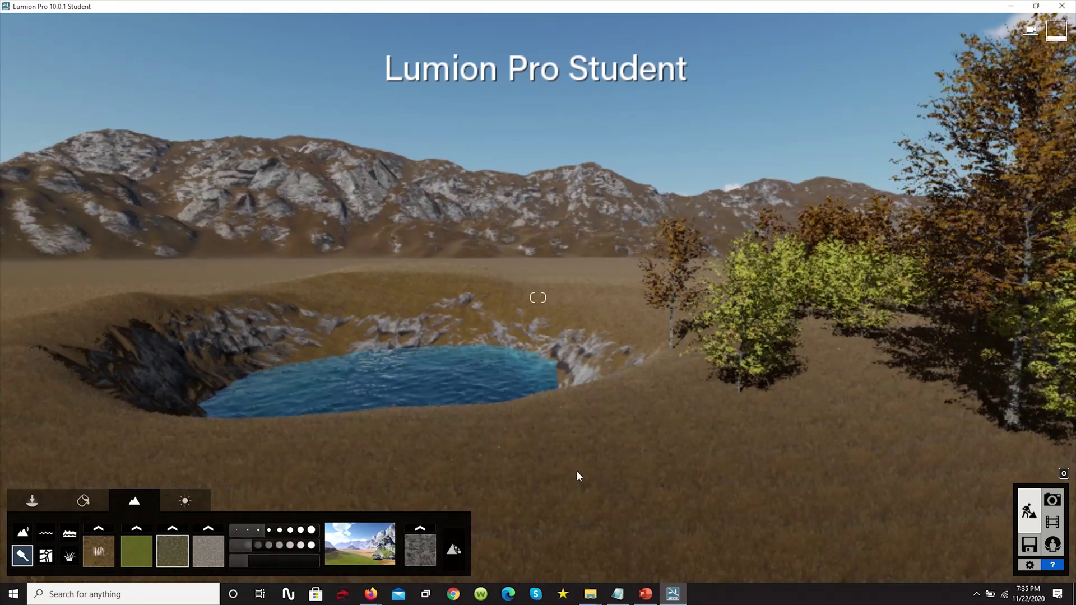
{"action": "mouse_move", "coordinate": [608, 471]}
{"action": "left_mouse_down"}
{"action": "mouse_move", "coordinate": [557, 459]}
{"action": "mouse_move", "coordinate": [736, 539]}
{"action": "left_mouse_up"}
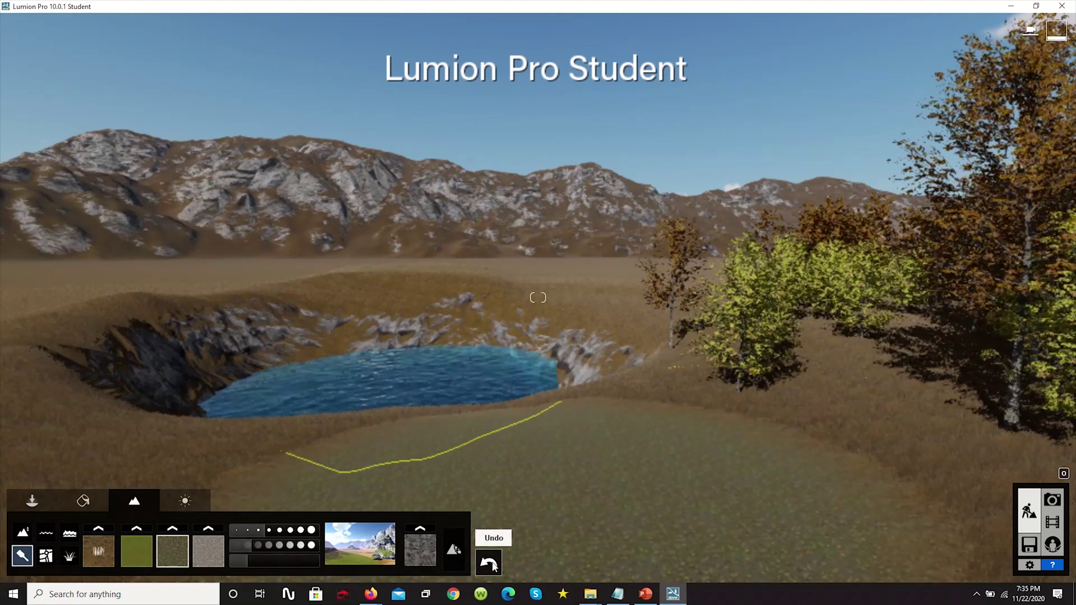
{"action": "left_click", "coordinate": [492, 564]}
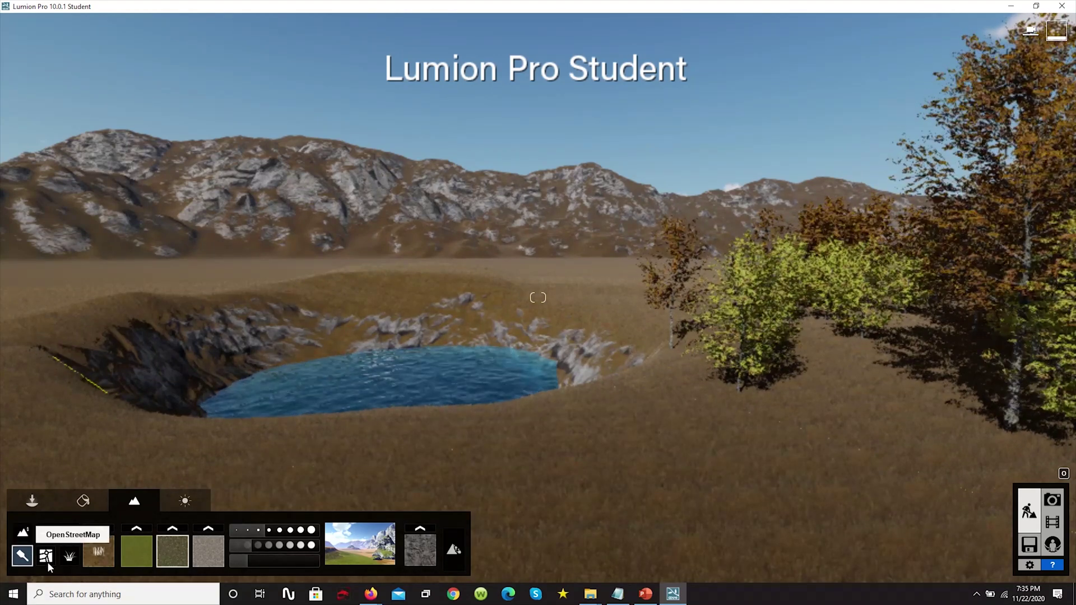
Step: Toggle the landscape grass off and back on, slightly lower its size and height, and adjust its wildness
{"action": "left_click", "coordinate": [72, 556]}
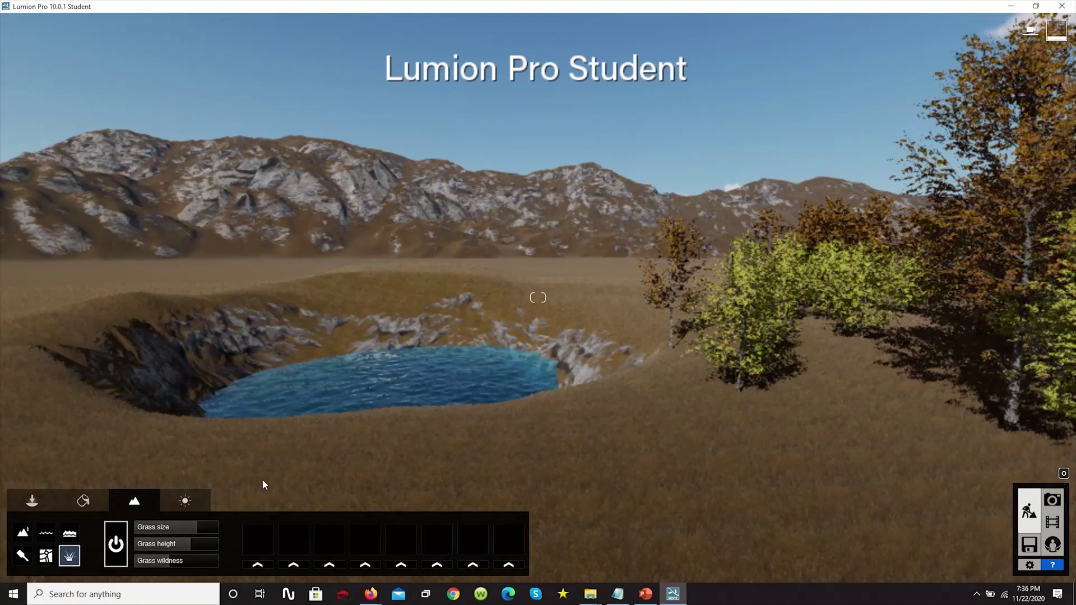
{"action": "left_click", "coordinate": [116, 544]}
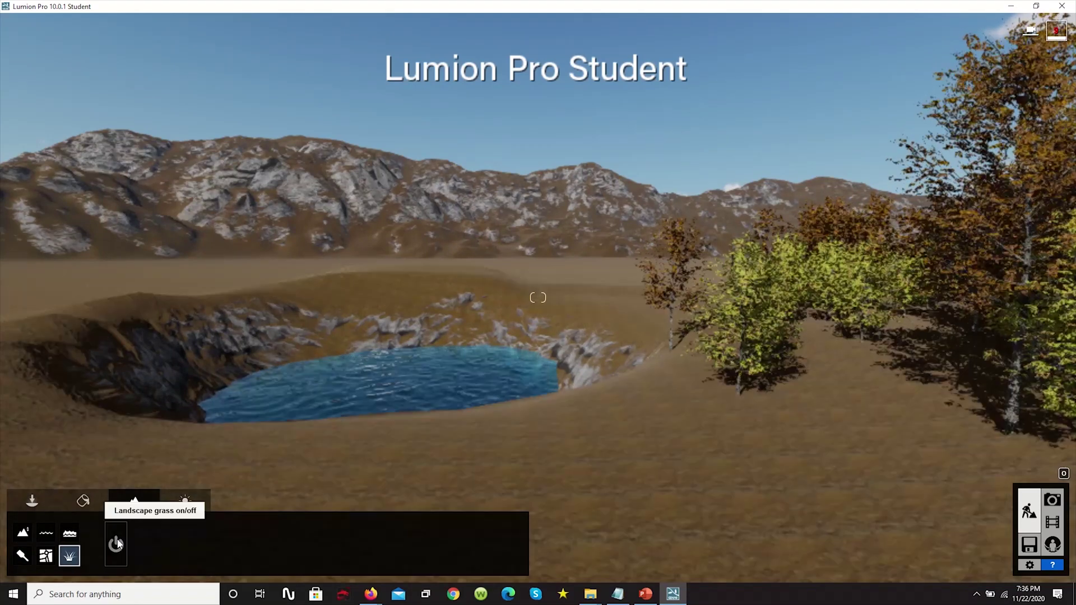
{"action": "left_click", "coordinate": [117, 543]}
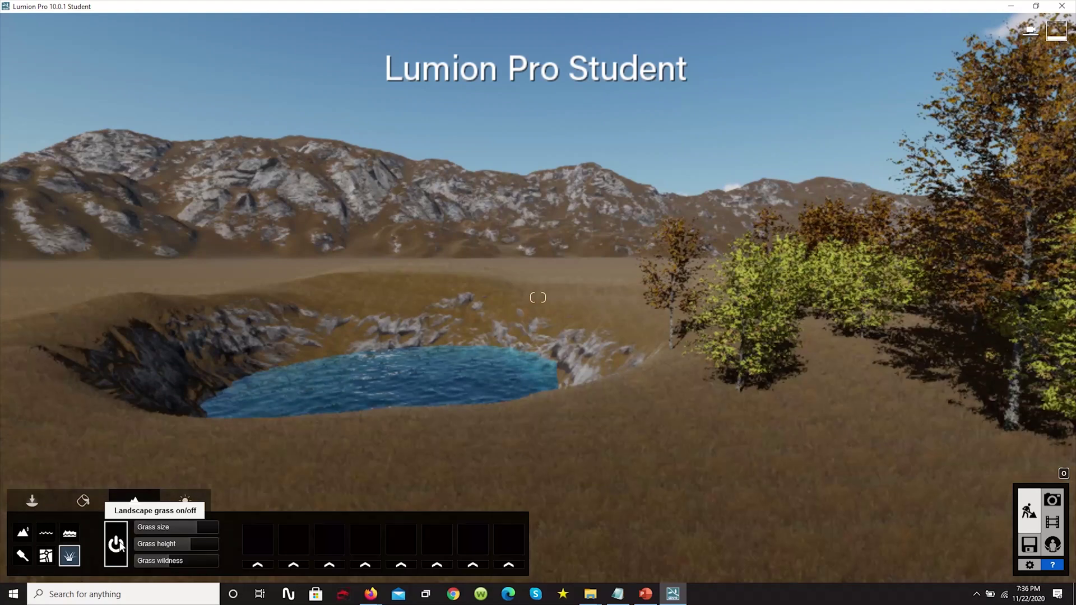
{"action": "left_click", "coordinate": [116, 544]}
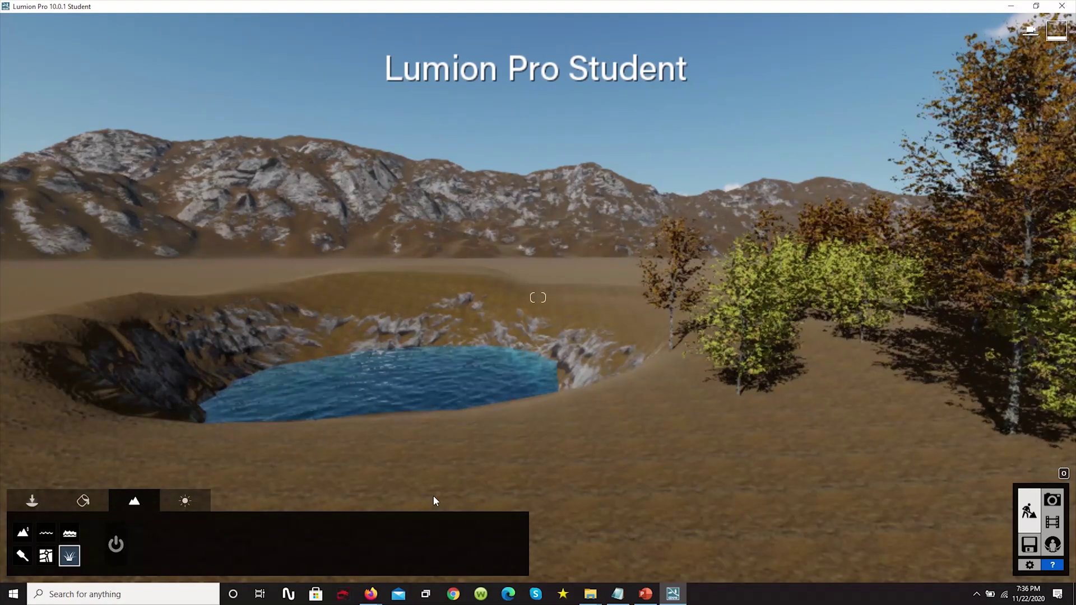
{"action": "left_click", "coordinate": [115, 545]}
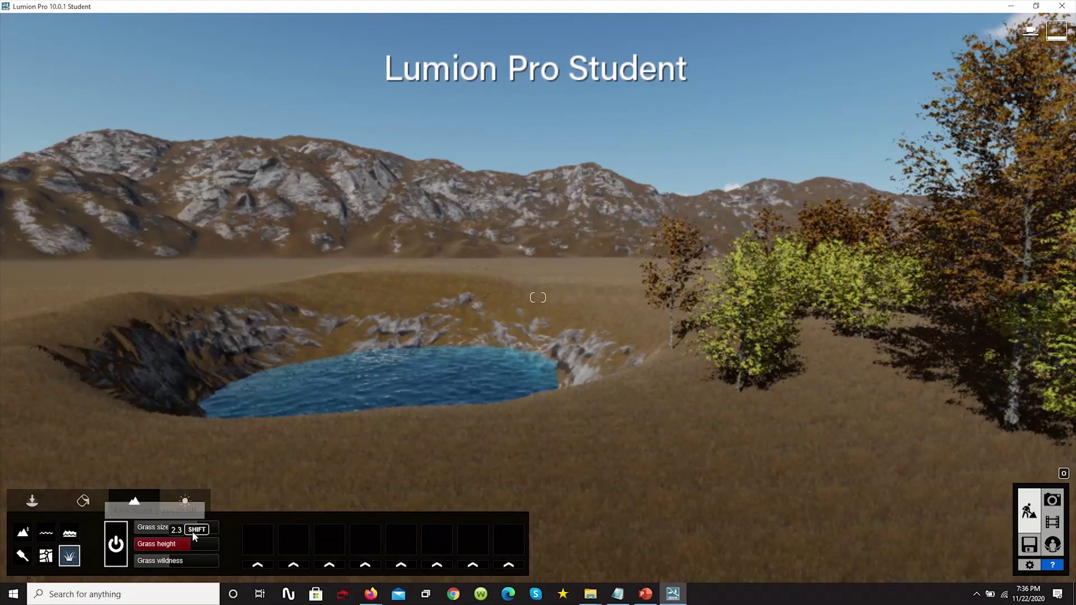
{"action": "mouse_move", "coordinate": [205, 531]}
{"action": "left_mouse_down"}
{"action": "mouse_move", "coordinate": [224, 526]}
{"action": "mouse_move", "coordinate": [199, 529]}
{"action": "left_mouse_up"}
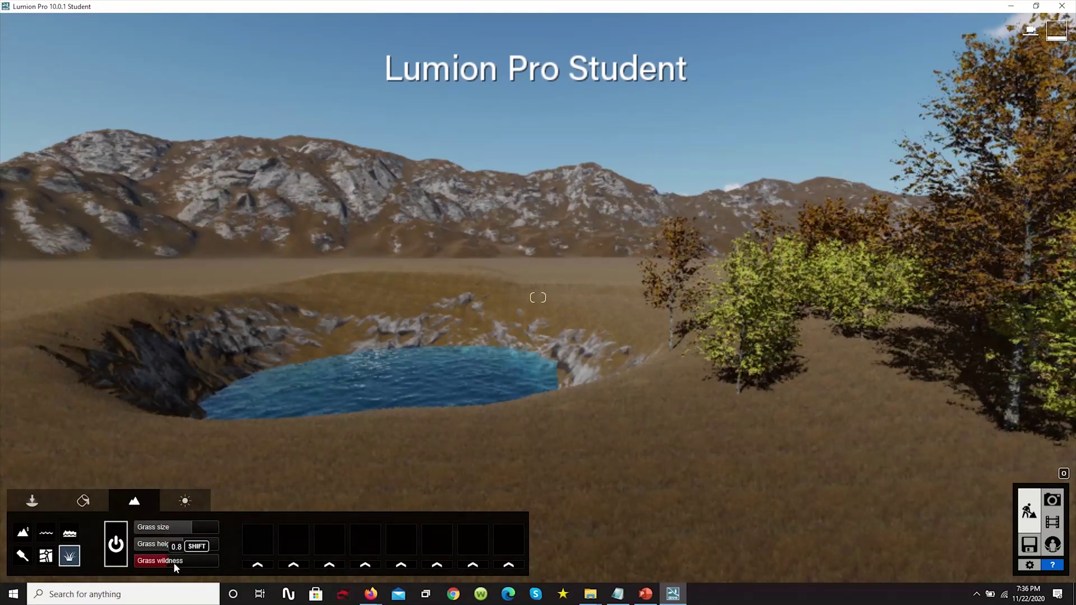
{"action": "left_click_drag", "start_coordinate": [174, 563], "coordinate": [167, 562]}
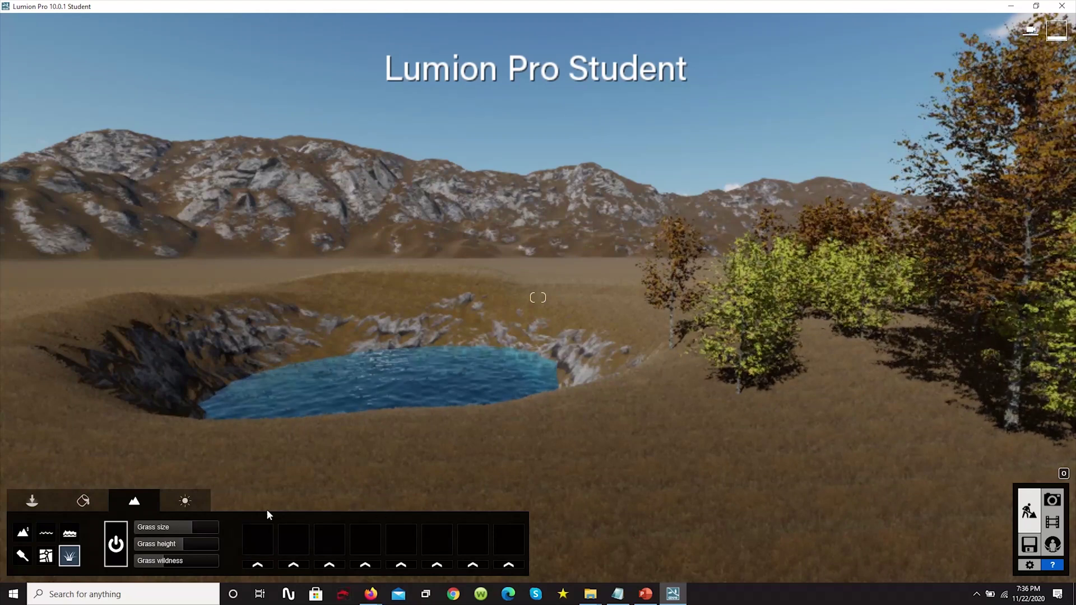
Step: Turn on the OpenStreetMap feature for the landscape and accept the beta welcome message
{"action": "left_click", "coordinate": [45, 557]}
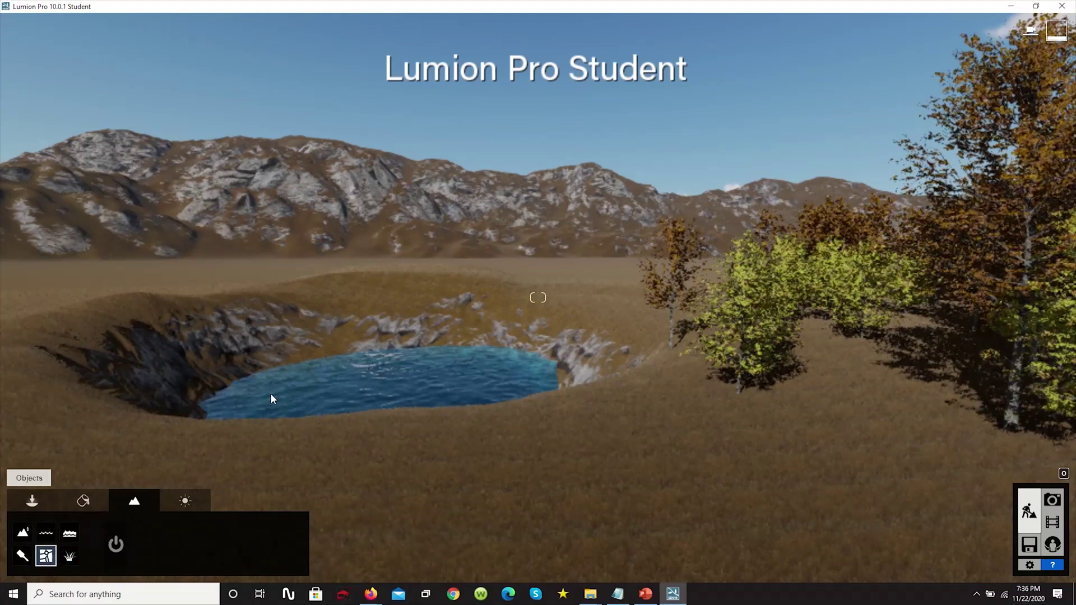
{"action": "left_click", "coordinate": [116, 546]}
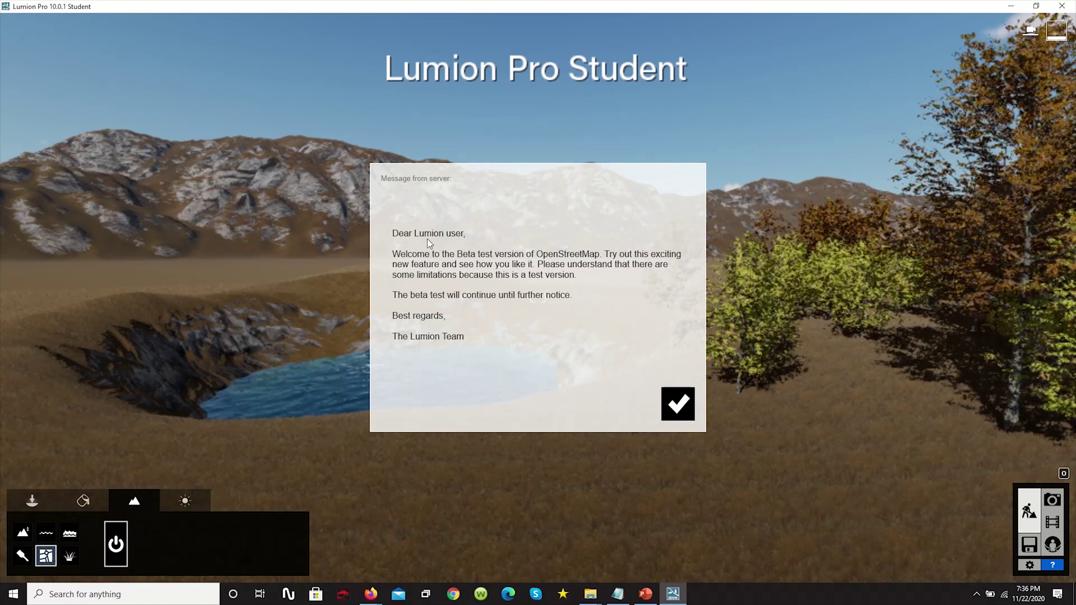
{"action": "left_click", "coordinate": [677, 404]}
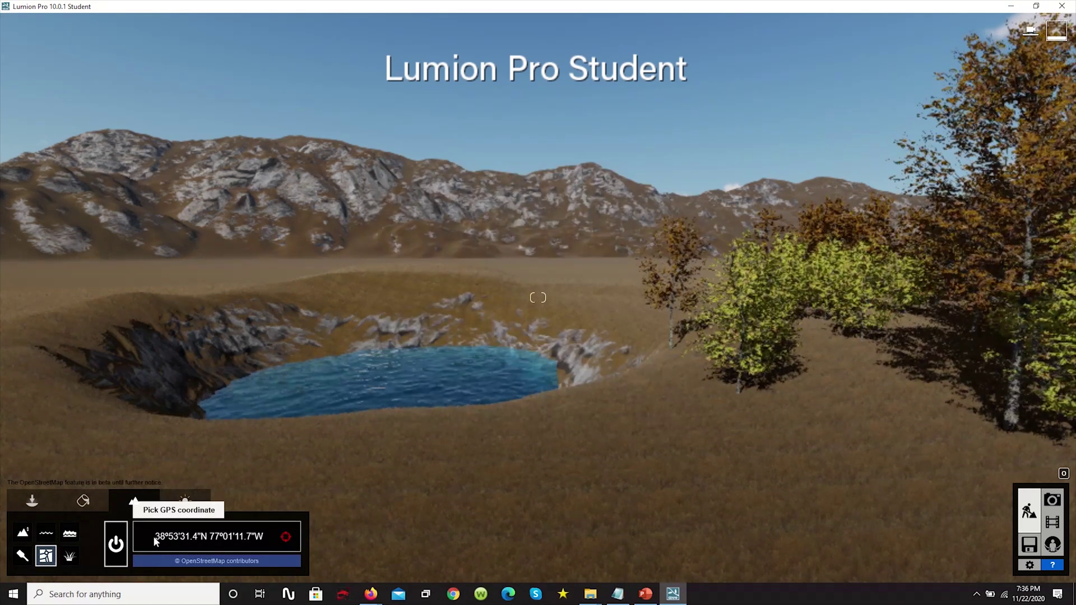
Step: View the OpenStreetMap contributors' copyright page in the browser and return to Lumion
{"action": "left_click", "coordinate": [239, 563]}
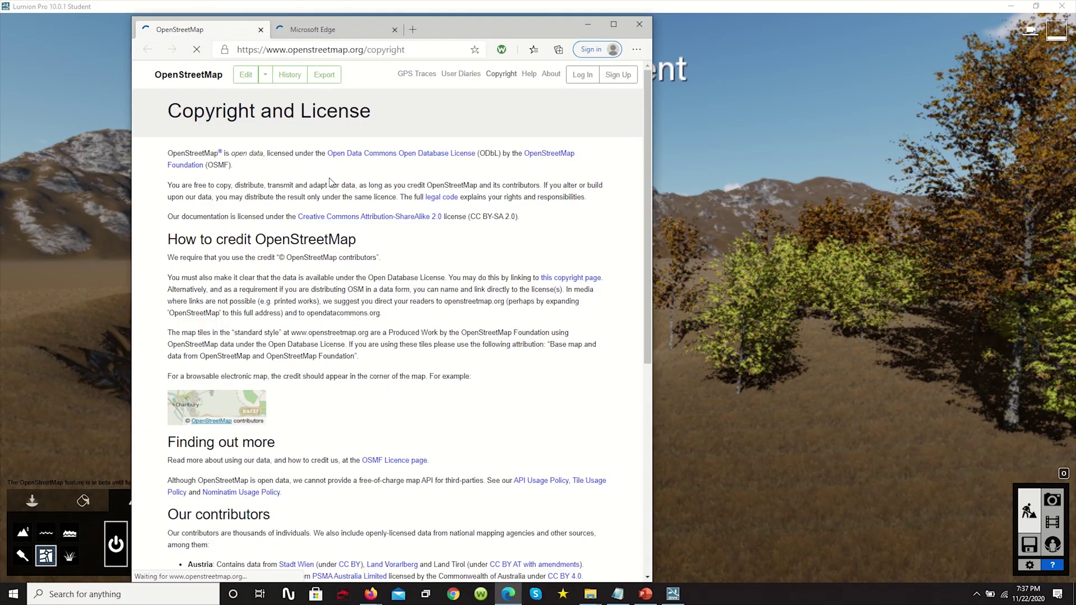
{"action": "scroll", "coordinate": [308, 197], "scroll_direction": "down", "scroll_amount": 1}
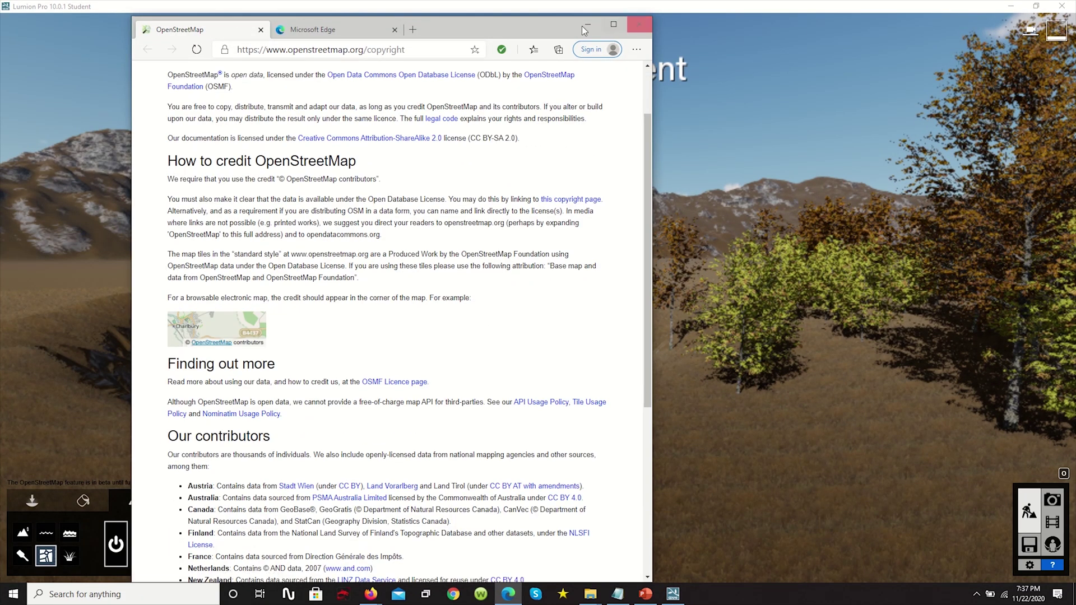
{"action": "left_click", "coordinate": [588, 25]}
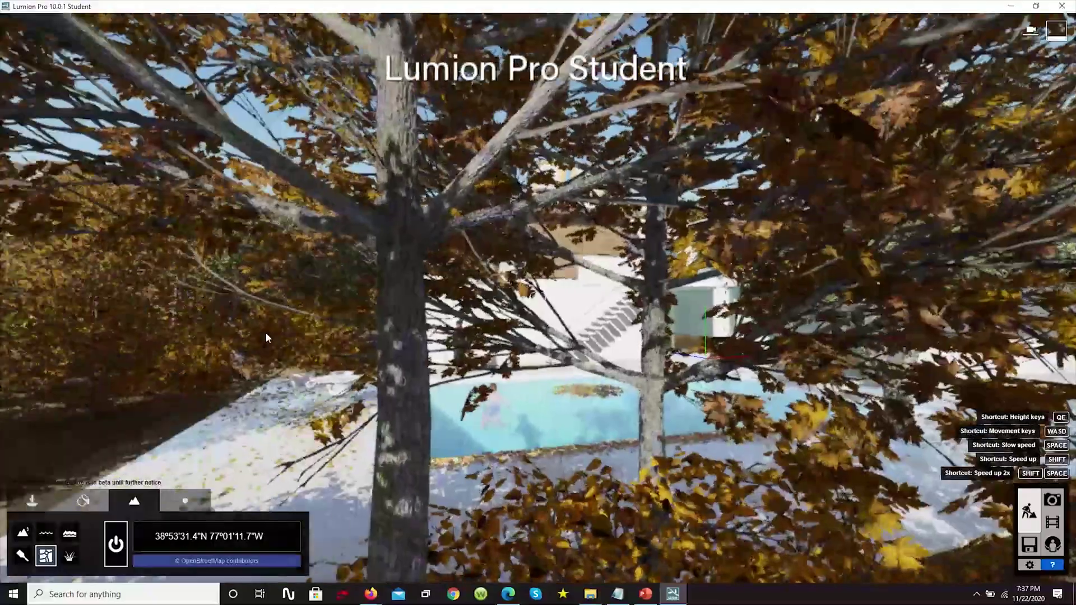
Step: Download the OpenStreetMap data around the marked Washington location with an OSM range of 0.5 km
{"action": "key", "text": "w"}
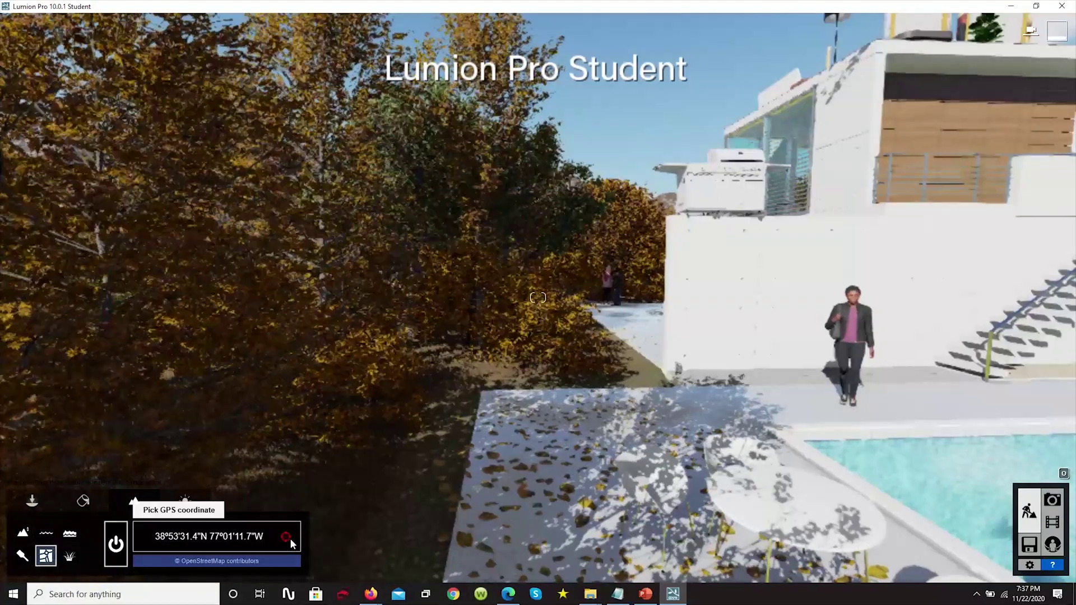
{"action": "left_click", "coordinate": [286, 536]}
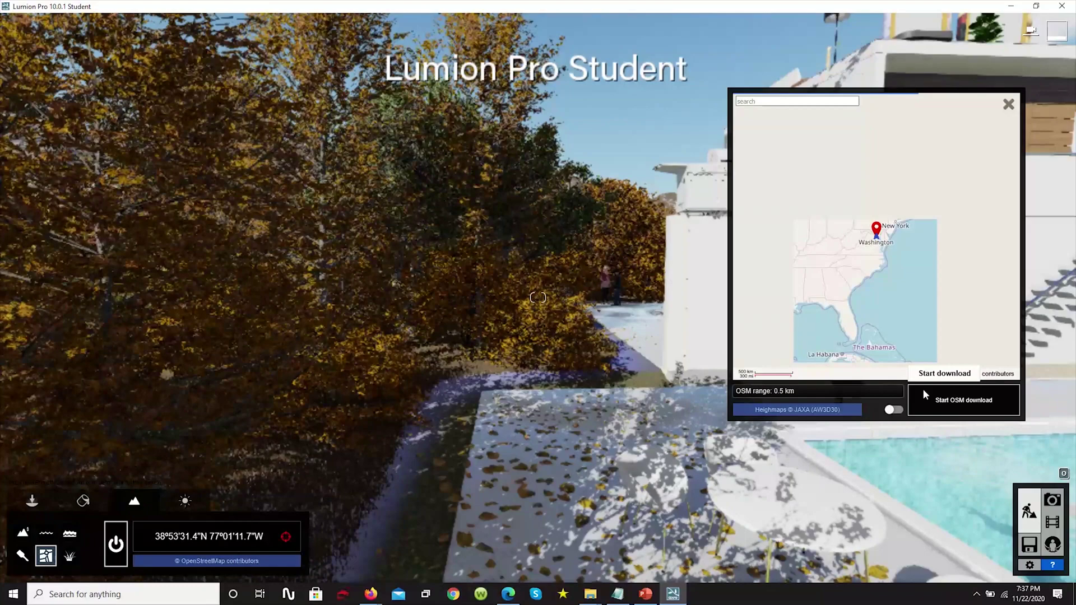
{"action": "left_click", "coordinate": [917, 400]}
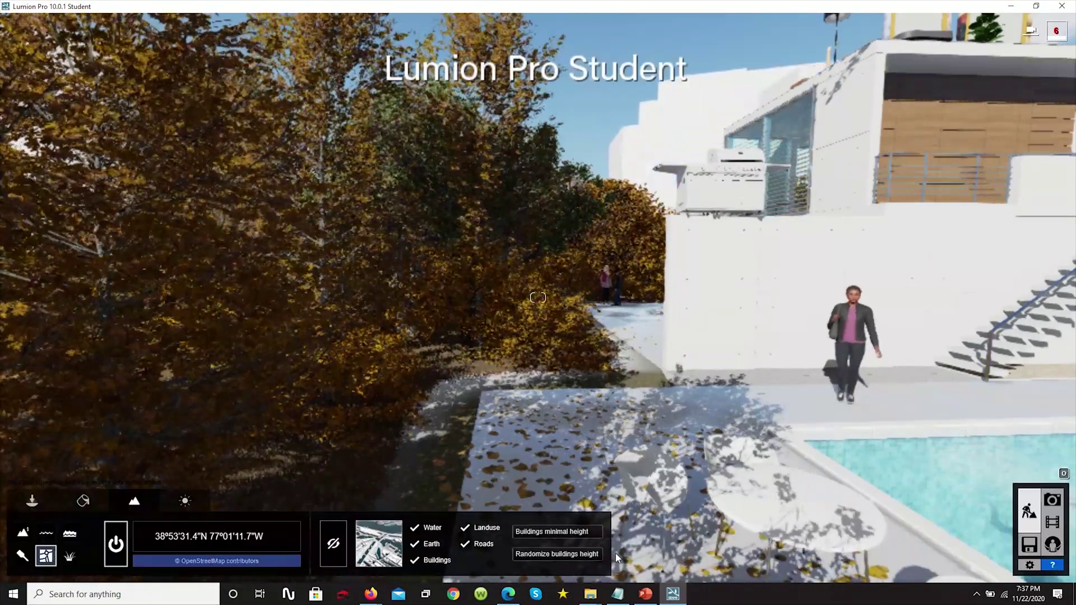
Step: Inspect the downloaded city buildings and roads around the villa and pond, and turn OpenStreetMap off
{"action": "key", "text": "q"}
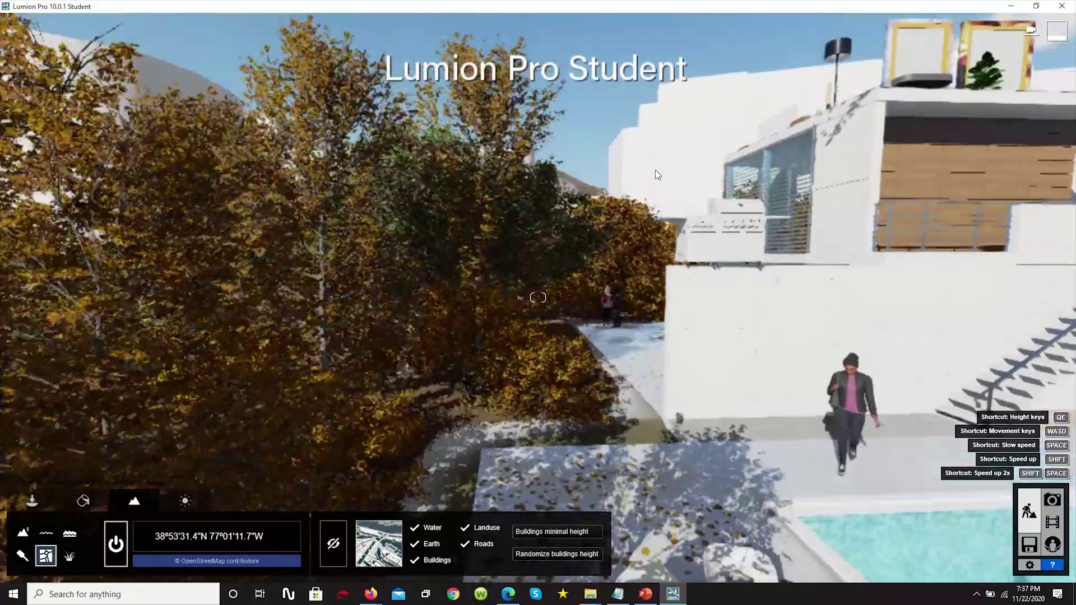
{"action": "key", "text": "q"}
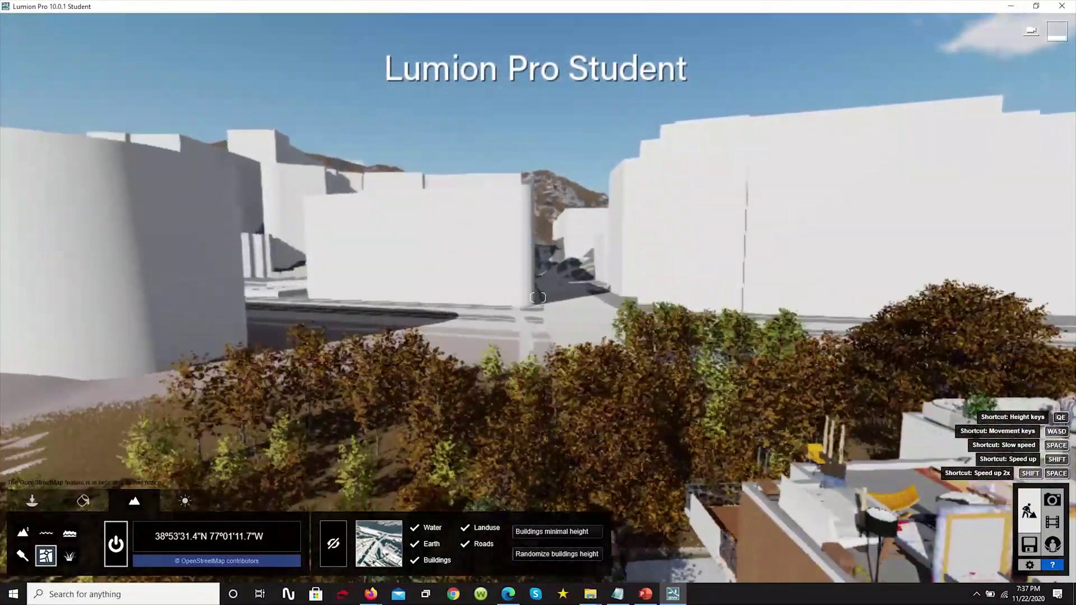
{"action": "right_click_drag", "start_coordinate": [538, 297], "coordinate": [387, 299]}
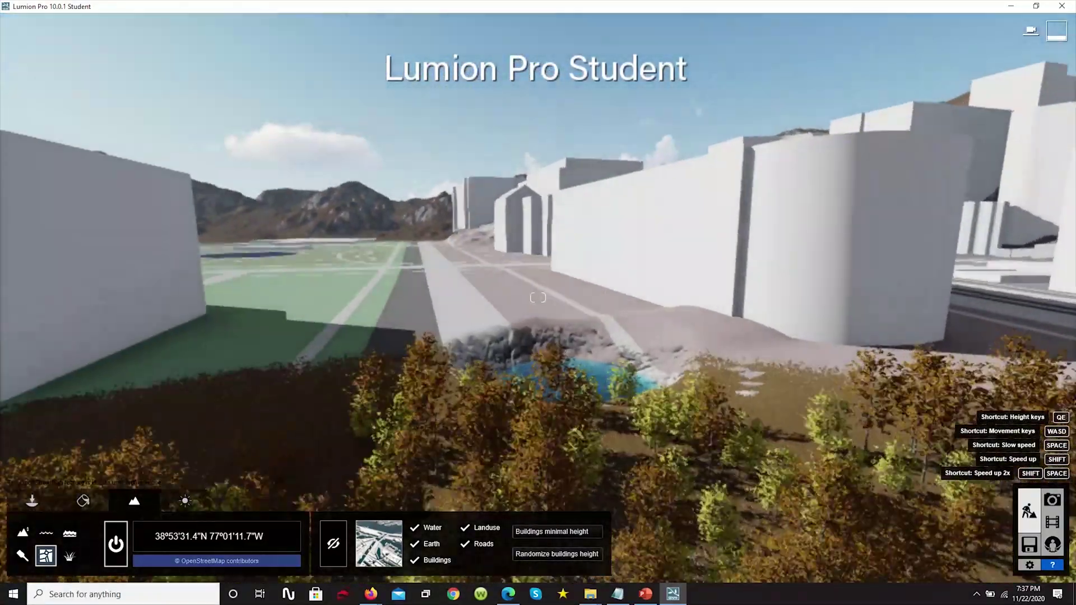
{"action": "key", "text": "w"}
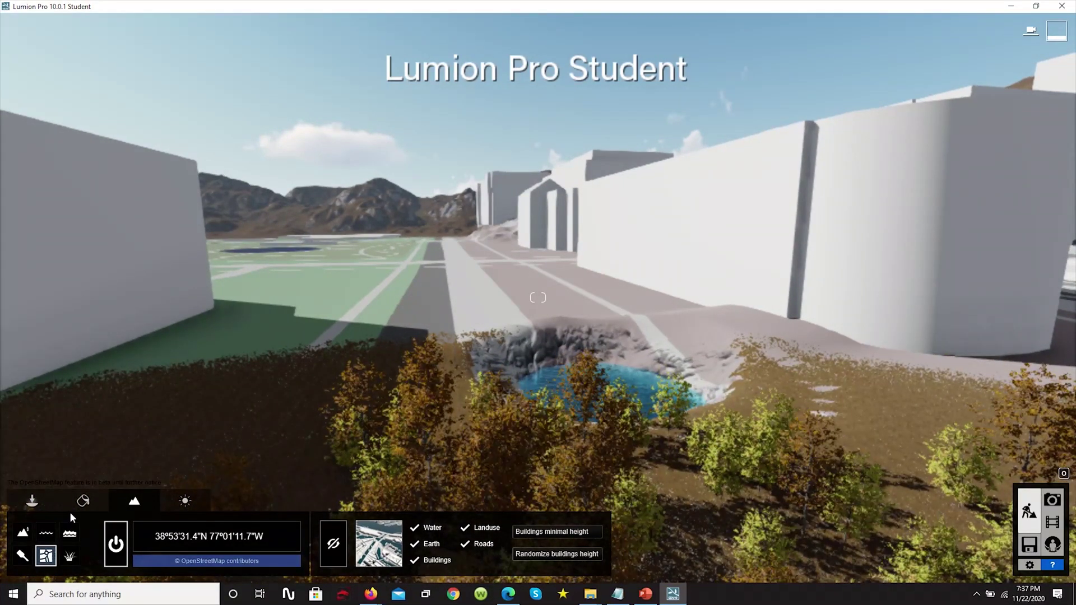
{"action": "key", "text": "s"}
{"action": "right_click_drag", "start_coordinate": [578, 271], "coordinate": [396, 282]}
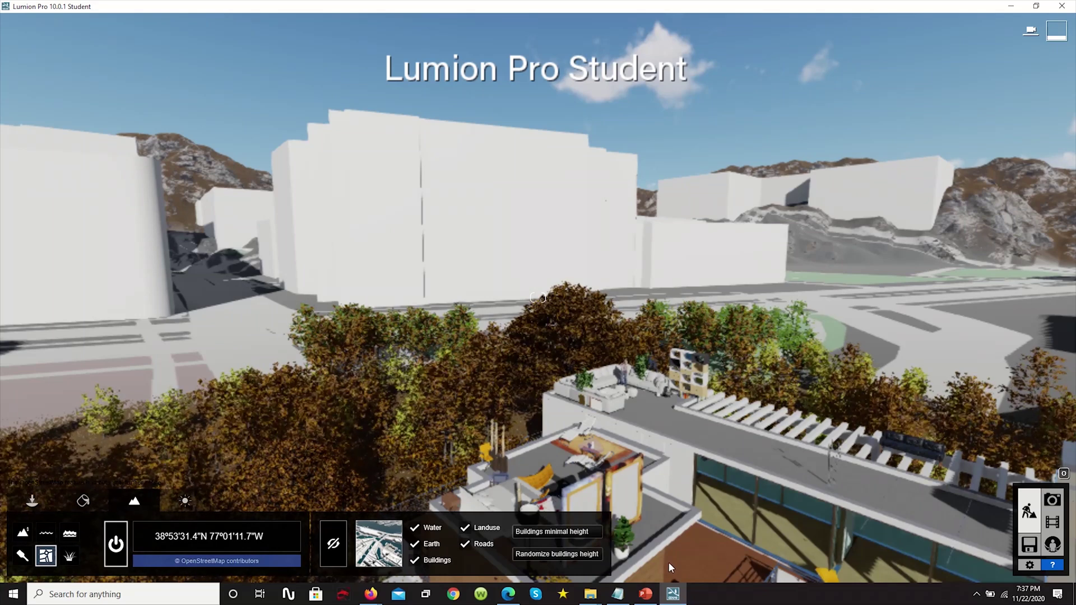
{"action": "left_click", "coordinate": [115, 544]}
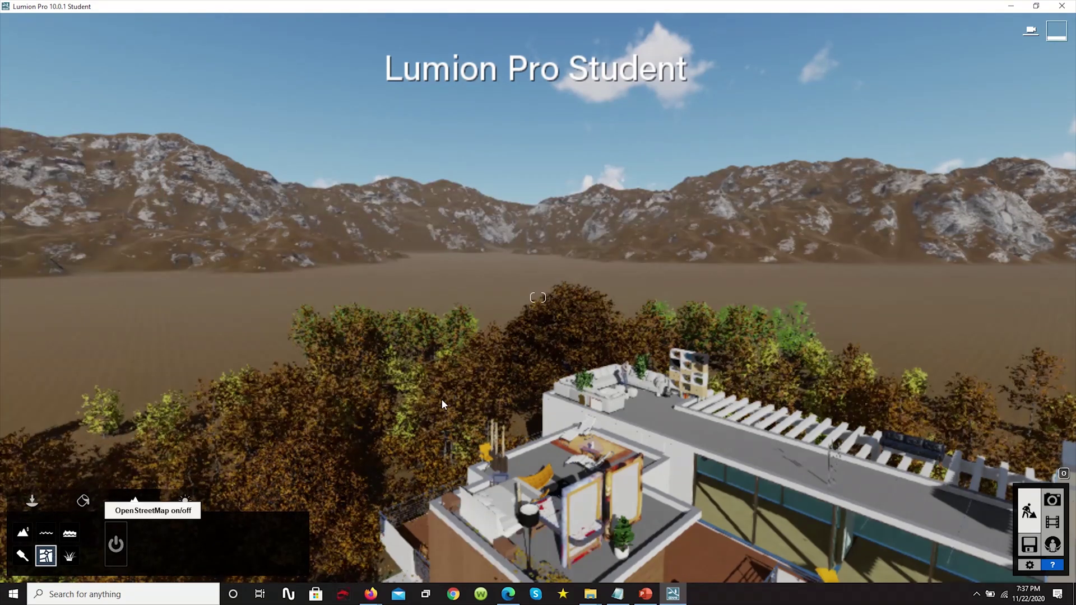
Step: Return to the villa's pool terrace and open the weather settings
{"action": "key", "text": "e"}
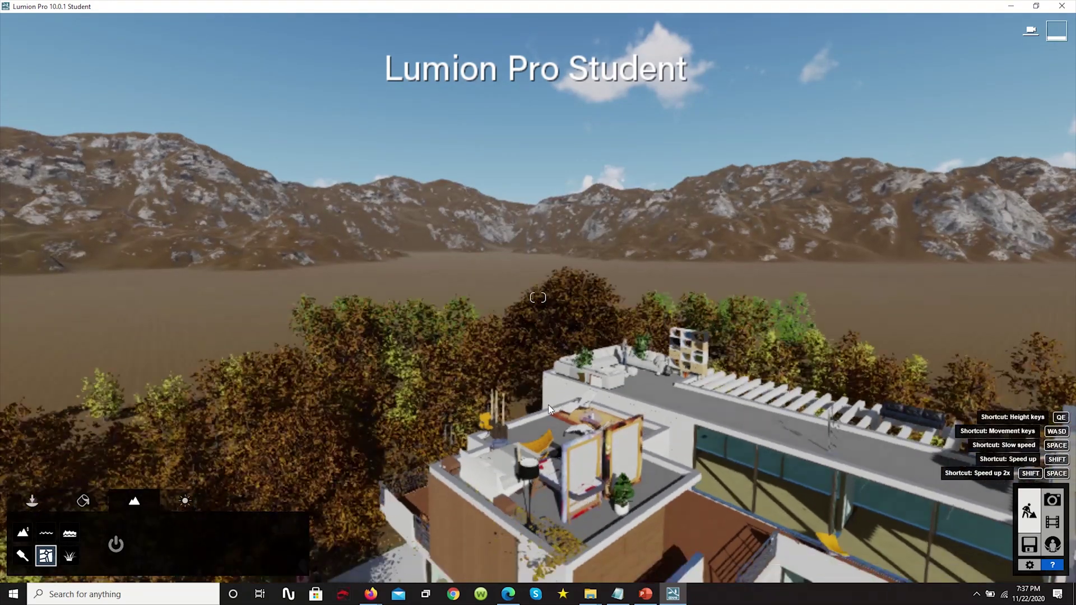
{"action": "key", "text": "q"}
{"action": "key", "text": "w"}
{"action": "key", "text": "e"}
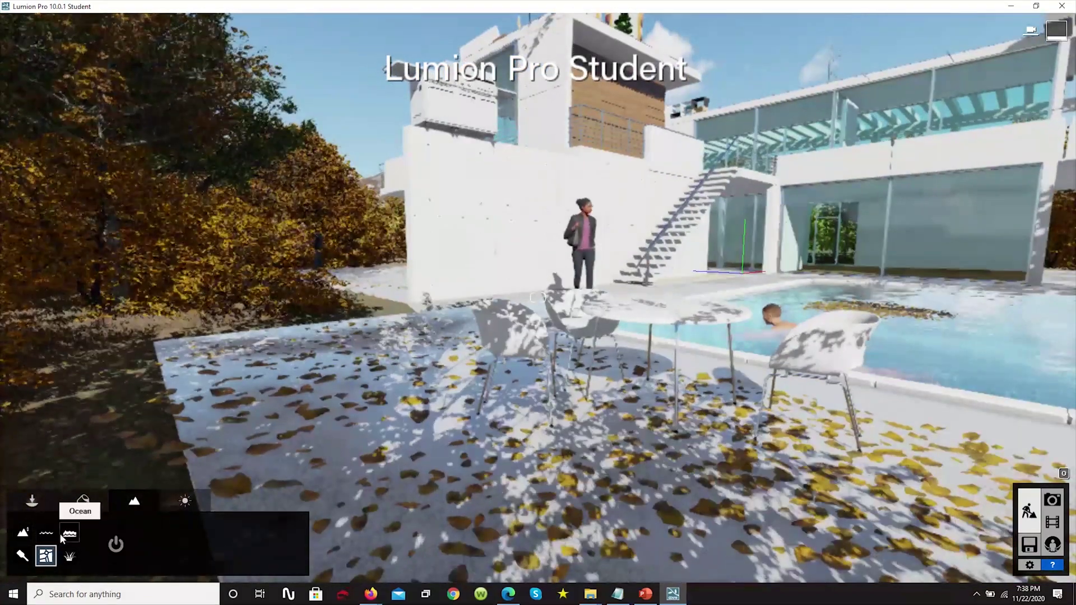
{"action": "key", "text": "w"}
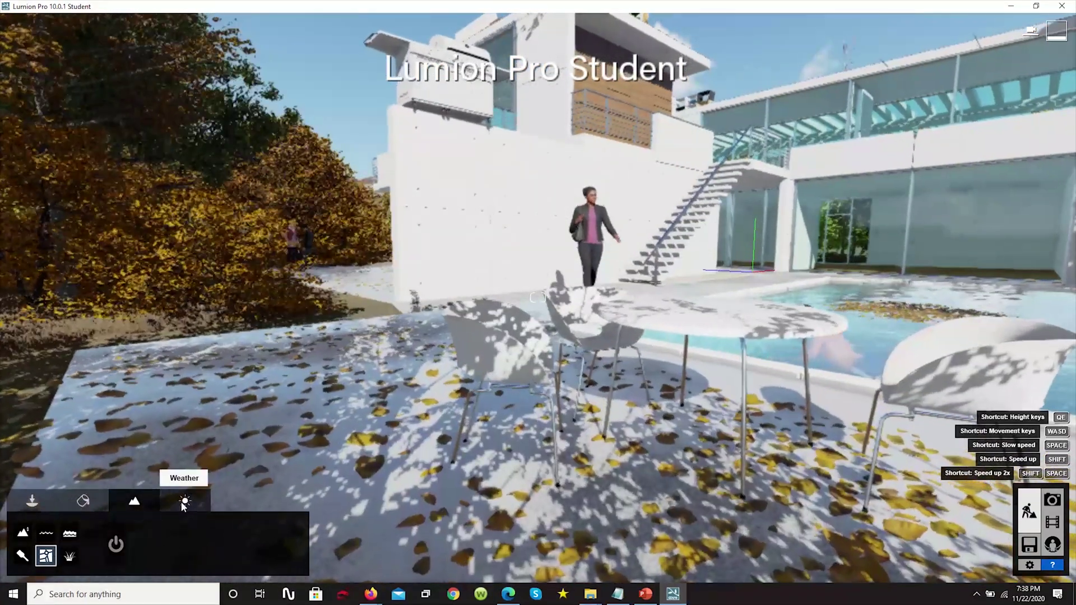
{"action": "left_click", "coordinate": [184, 502]}
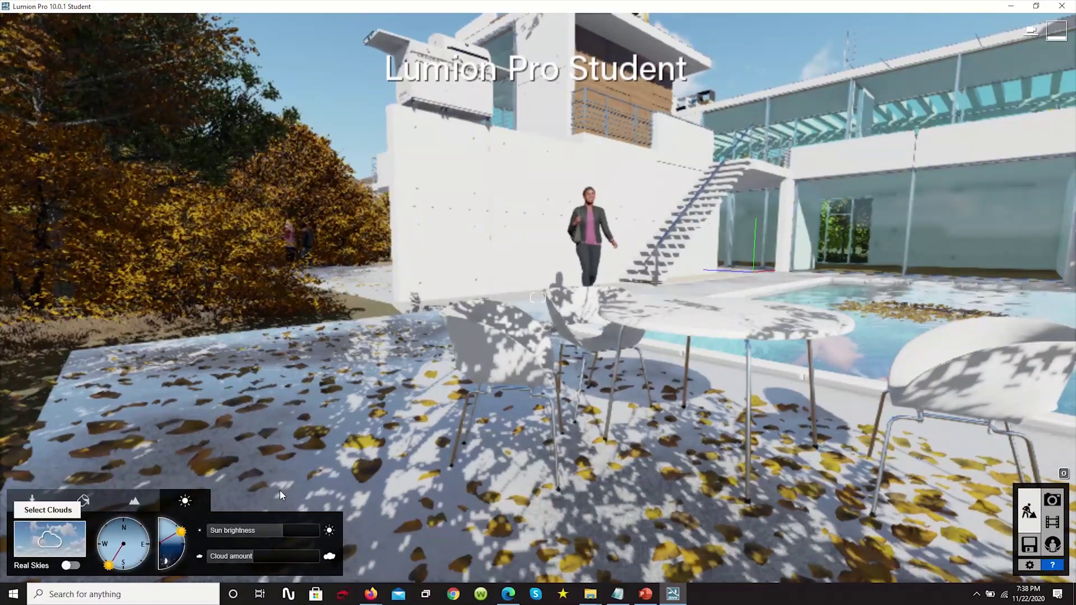
Step: Raise the view over the pool, try several cloud presets and apply the first preset in the cloud selection
{"action": "key", "text": "e"}
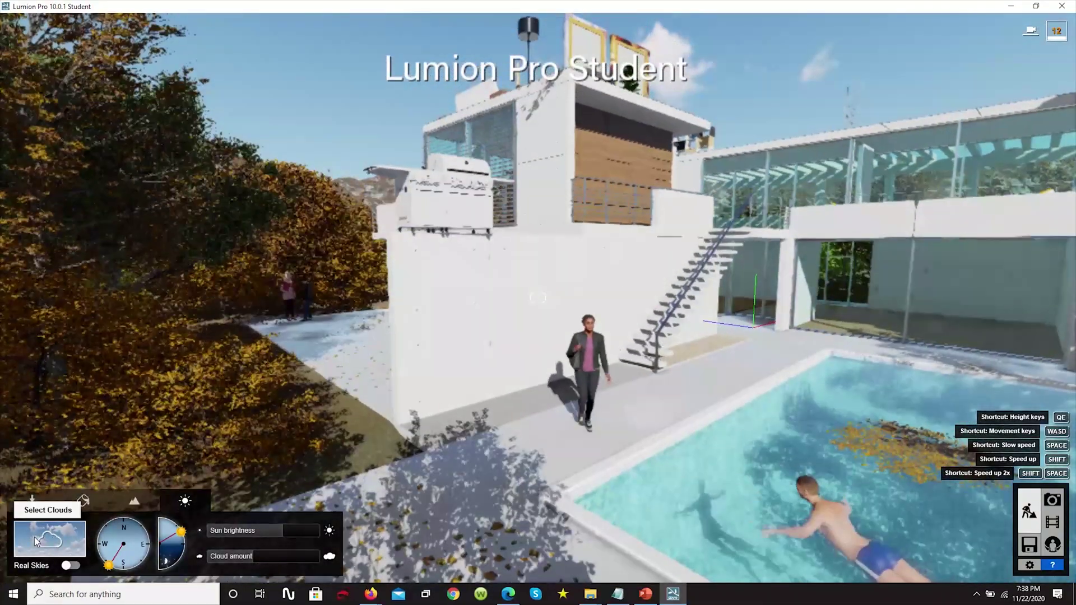
{"action": "left_click", "coordinate": [35, 542]}
{"action": "left_click", "coordinate": [36, 541]}
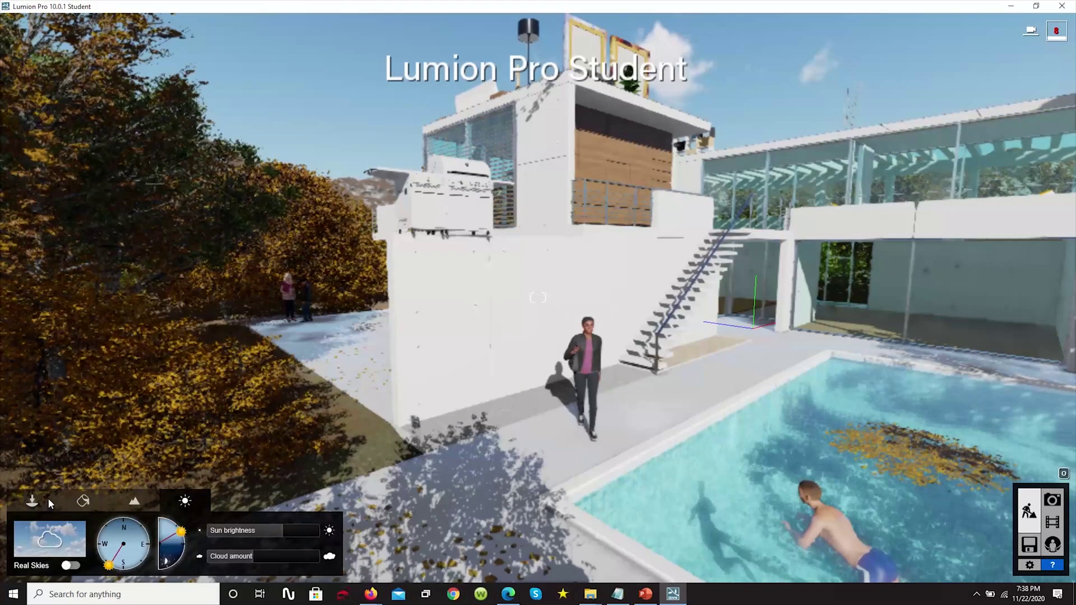
{"action": "left_click", "coordinate": [54, 538]}
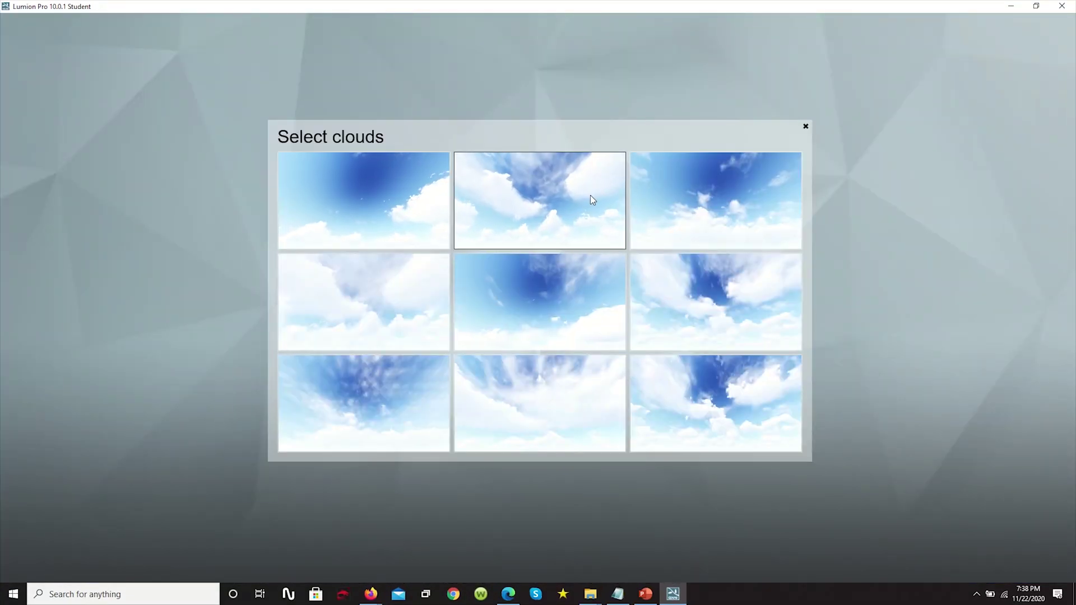
{"action": "left_click", "coordinate": [346, 399]}
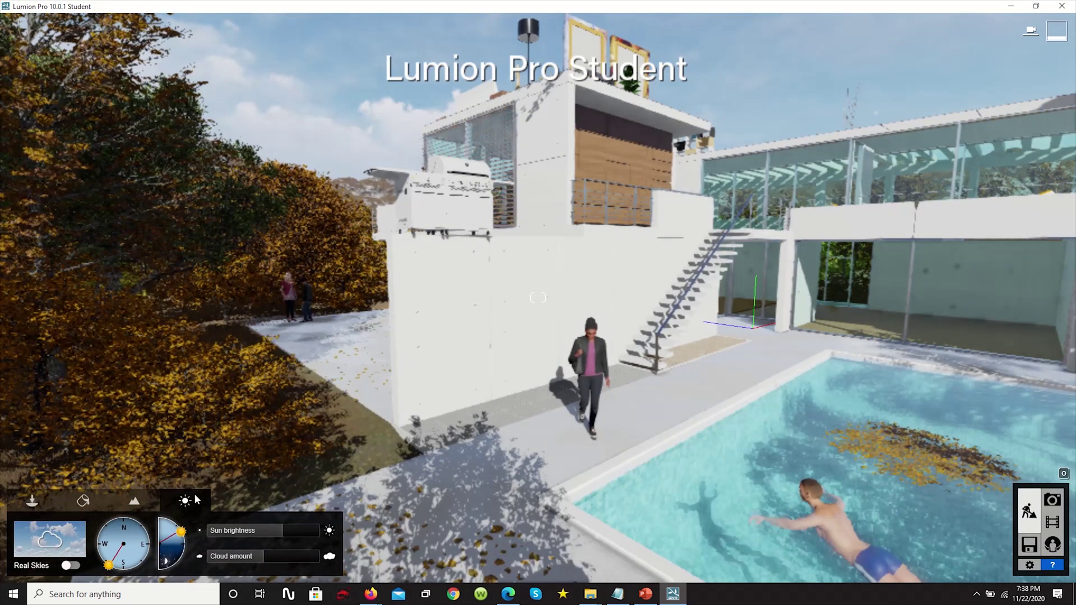
{"action": "left_click", "coordinate": [50, 535]}
{"action": "left_click", "coordinate": [536, 442]}
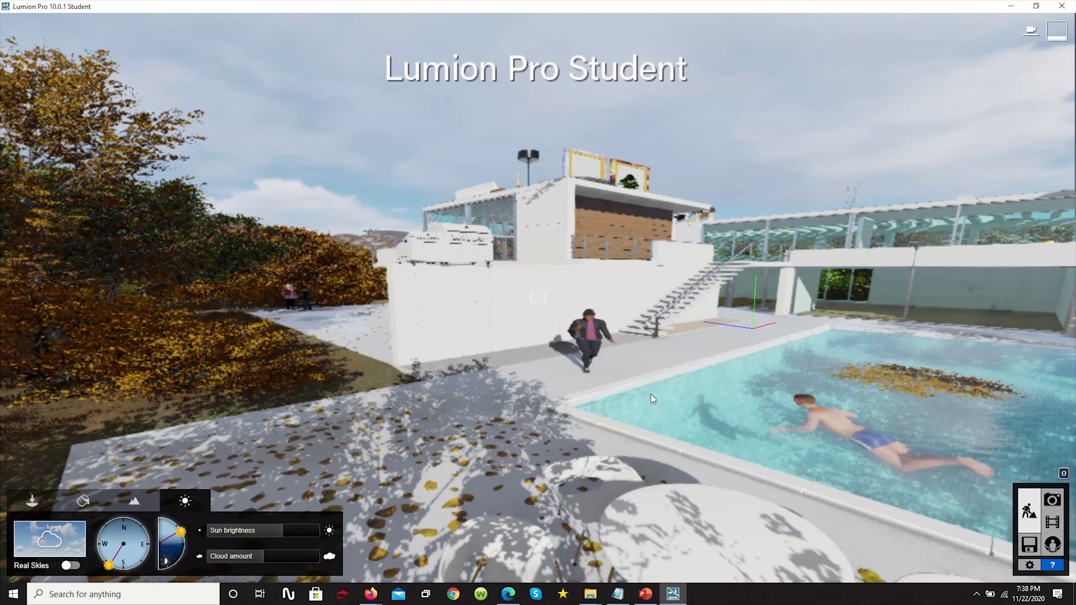
{"action": "left_click", "coordinate": [26, 558]}
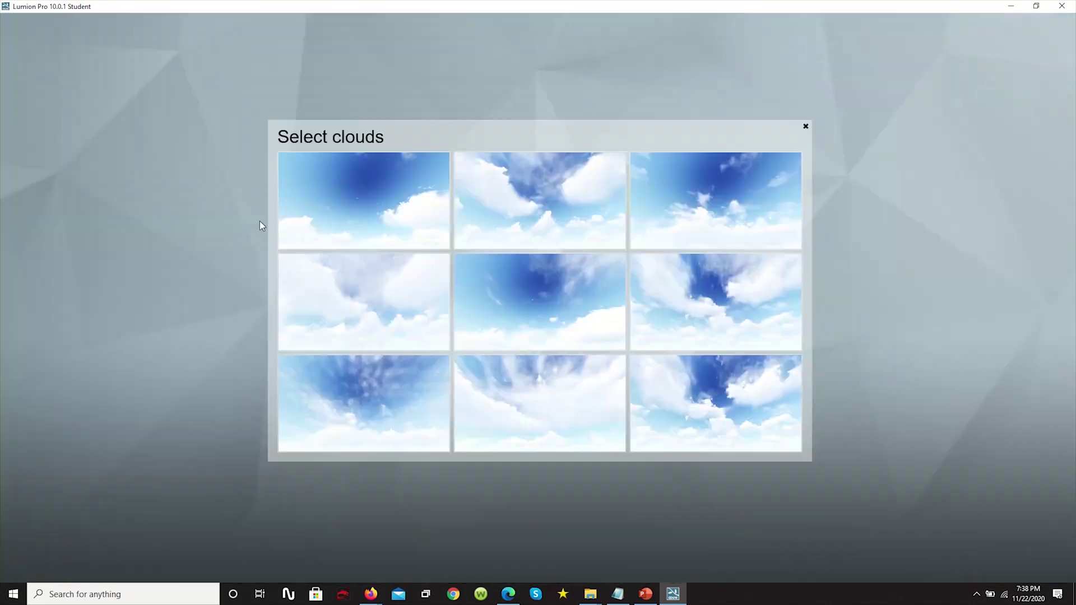
{"action": "left_click", "coordinate": [325, 203]}
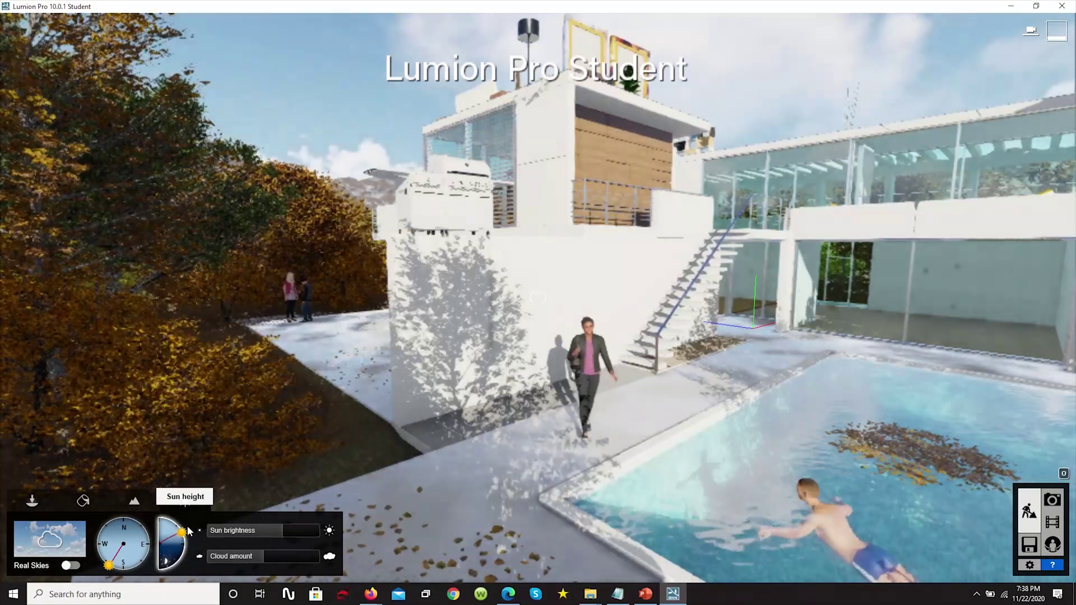
Step: Fine-tune the sun's height and direction, and slightly increase the sun brightness and cloud amount
{"action": "left_click_drag", "start_coordinate": [188, 531], "coordinate": [187, 527]}
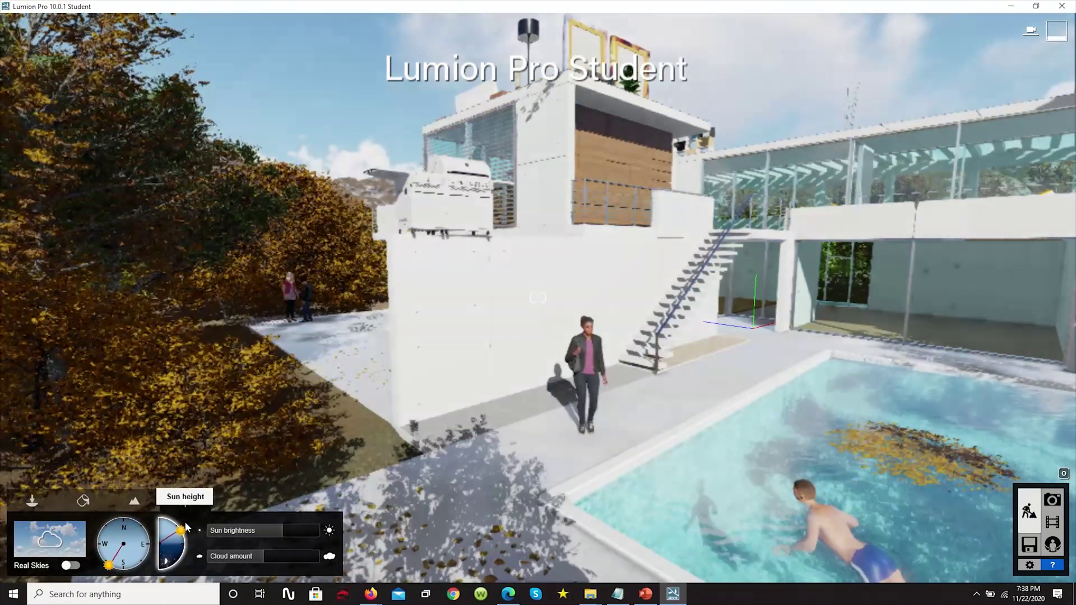
{"action": "mouse_move", "coordinate": [107, 567]}
{"action": "left_mouse_down"}
{"action": "mouse_move", "coordinate": [130, 566]}
{"action": "mouse_move", "coordinate": [107, 569]}
{"action": "left_mouse_up"}
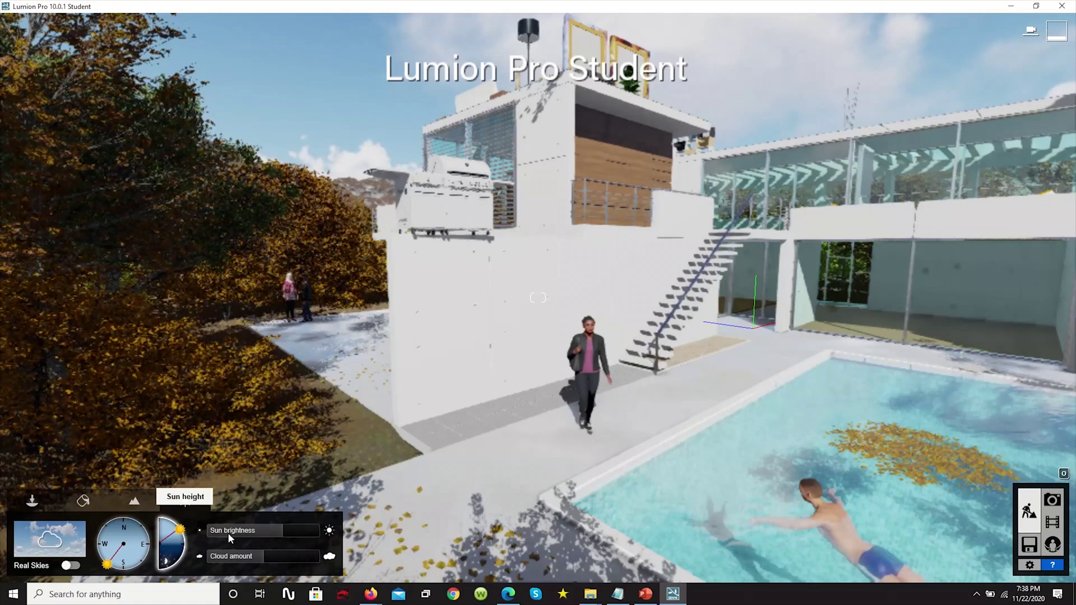
{"action": "left_click_drag", "start_coordinate": [264, 556], "coordinate": [286, 534]}
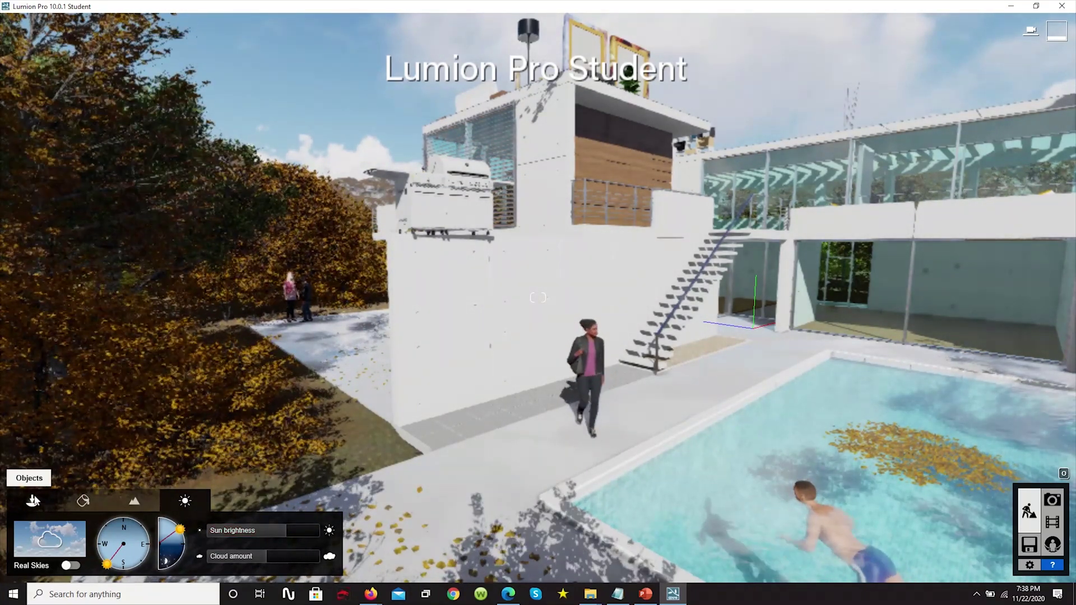
Step: View the file options, return to object editing and delete the barbecue grill above the white wall
{"action": "left_click", "coordinate": [32, 501]}
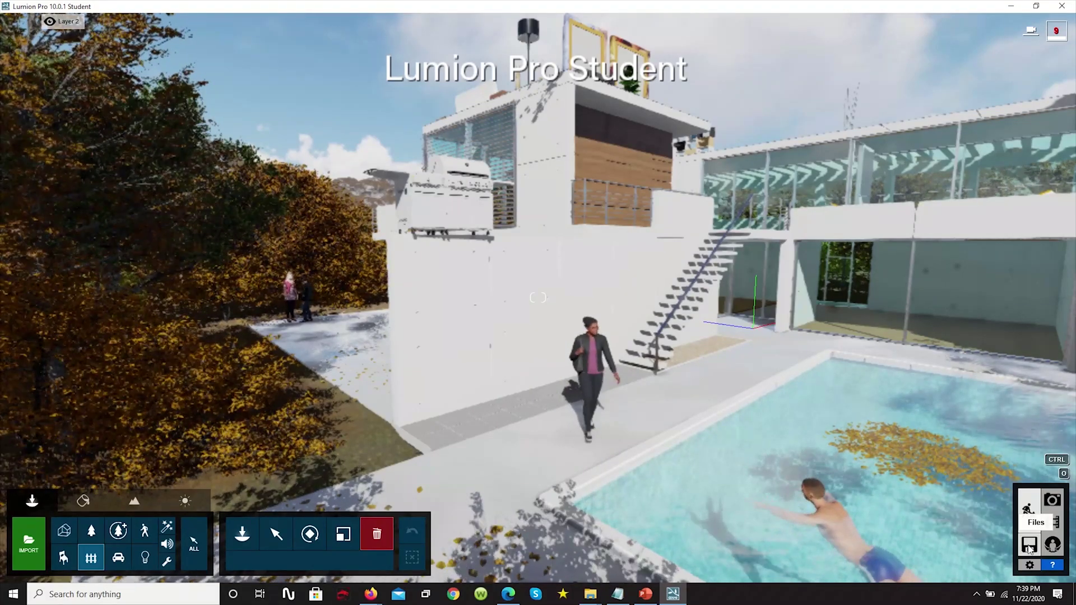
{"action": "left_click", "coordinate": [1029, 545]}
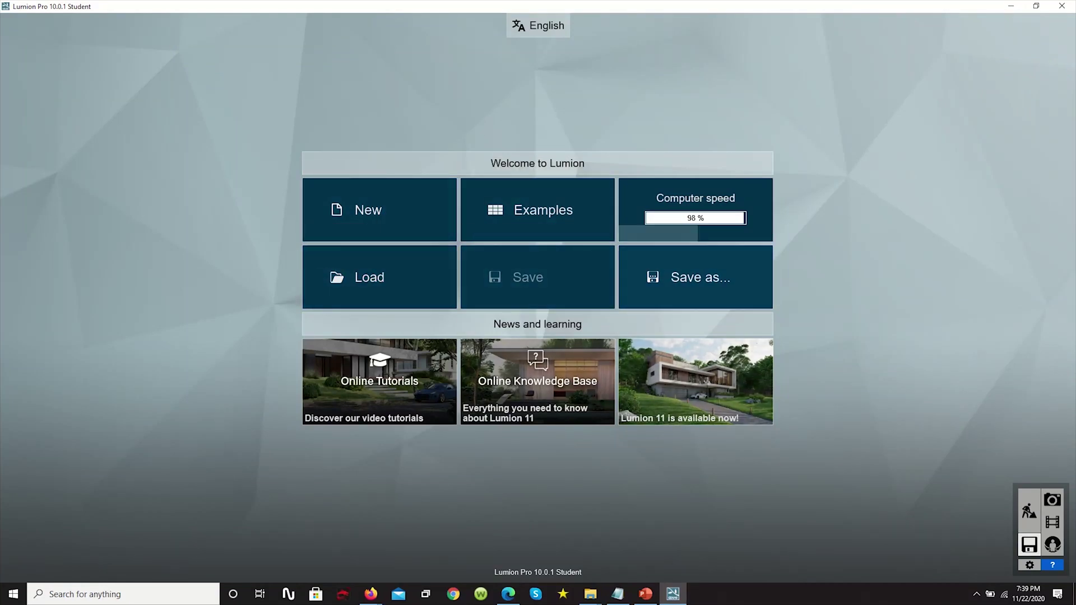
{"action": "left_click", "coordinate": [1028, 513]}
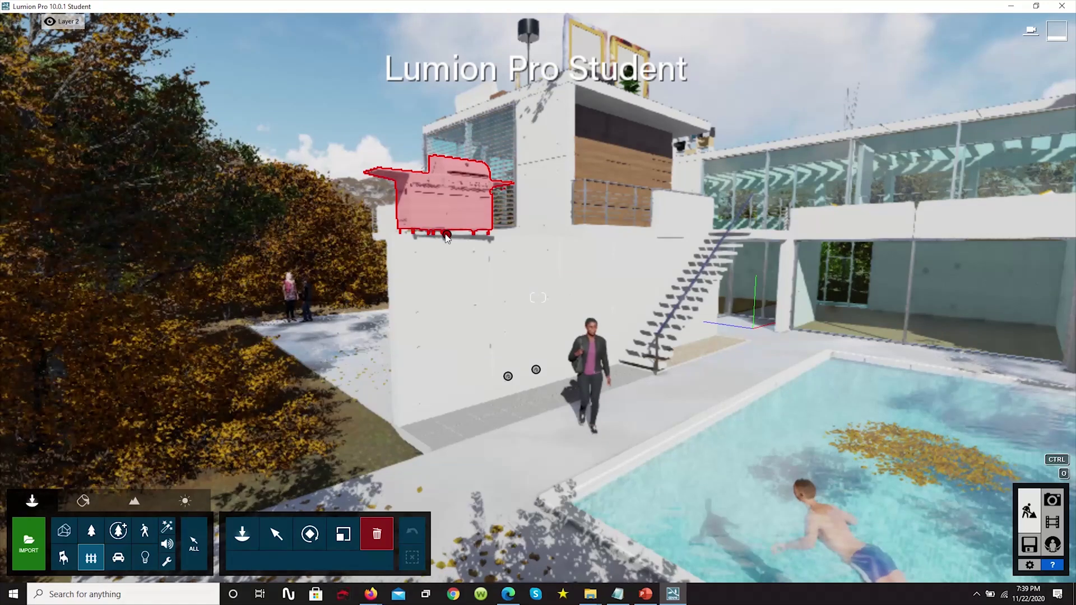
{"action": "left_click", "coordinate": [447, 238]}
{"action": "left_click", "coordinate": [276, 534]}
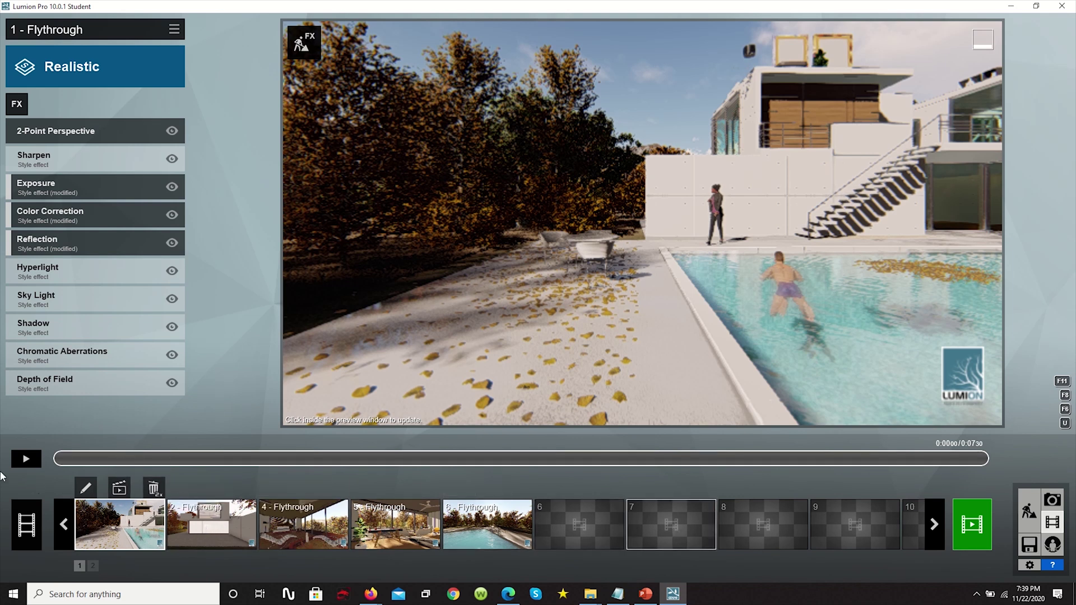
Step: Play part of the first Flythrough clip, pause it and return to build mode
{"action": "left_click", "coordinate": [25, 459]}
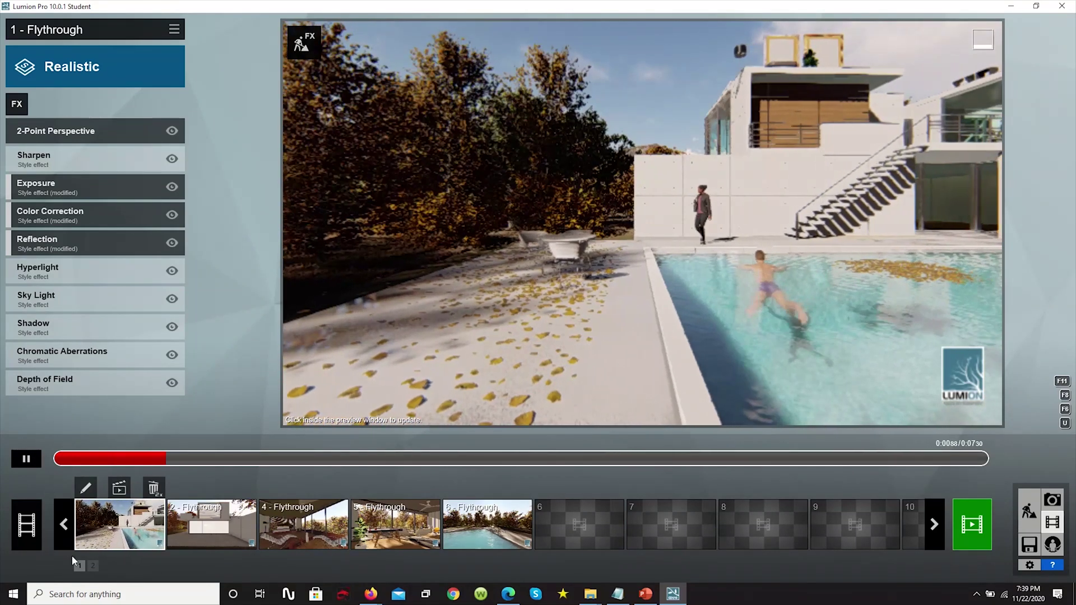
{"action": "left_click", "coordinate": [26, 460]}
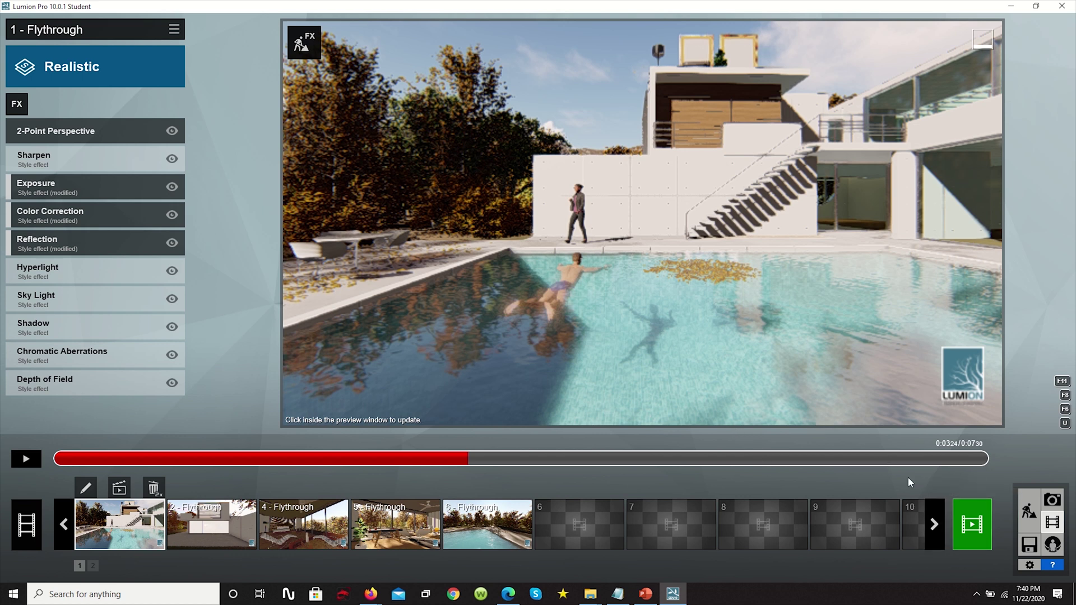
{"action": "left_click", "coordinate": [1029, 513]}
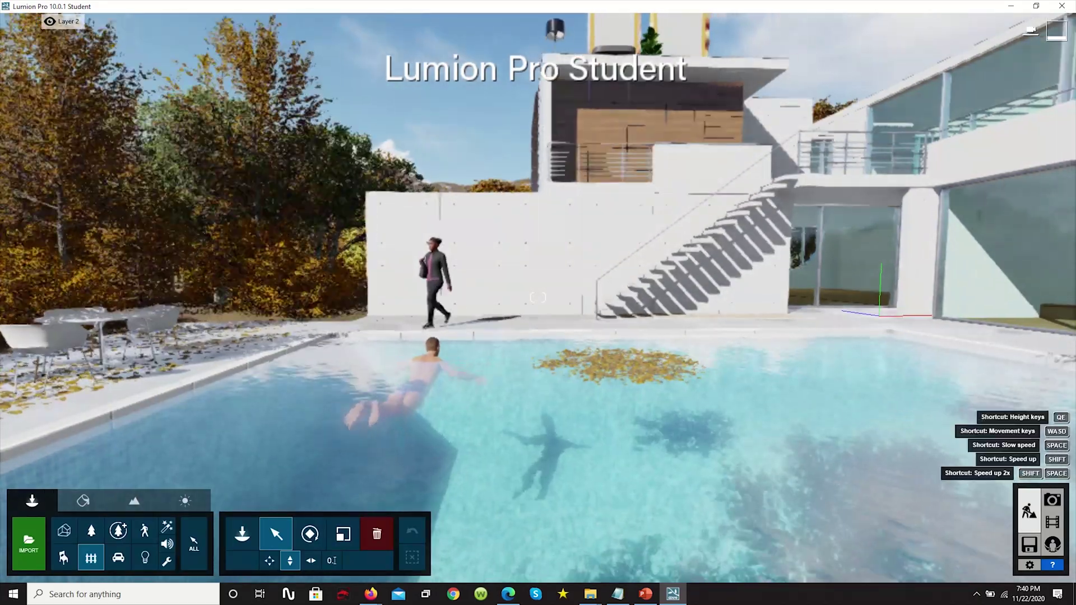
Step: Frame the villa with the pool and the tree, and store this camera in photo slot 6 of the first photo set
{"action": "right_click_drag", "start_coordinate": [463, 398], "coordinate": [252, 368]}
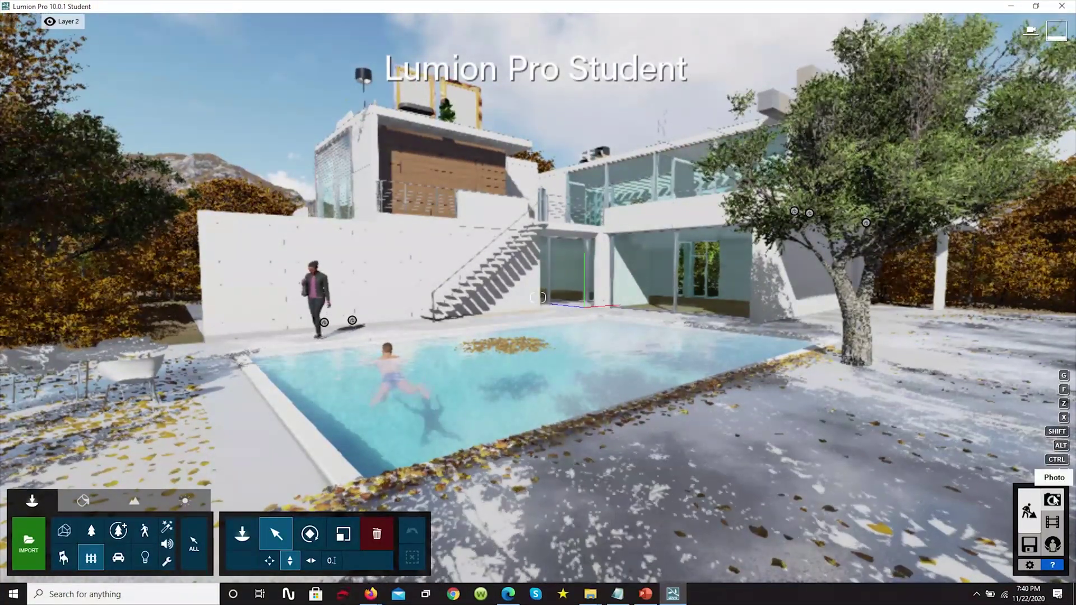
{"action": "left_click", "coordinate": [1053, 499]}
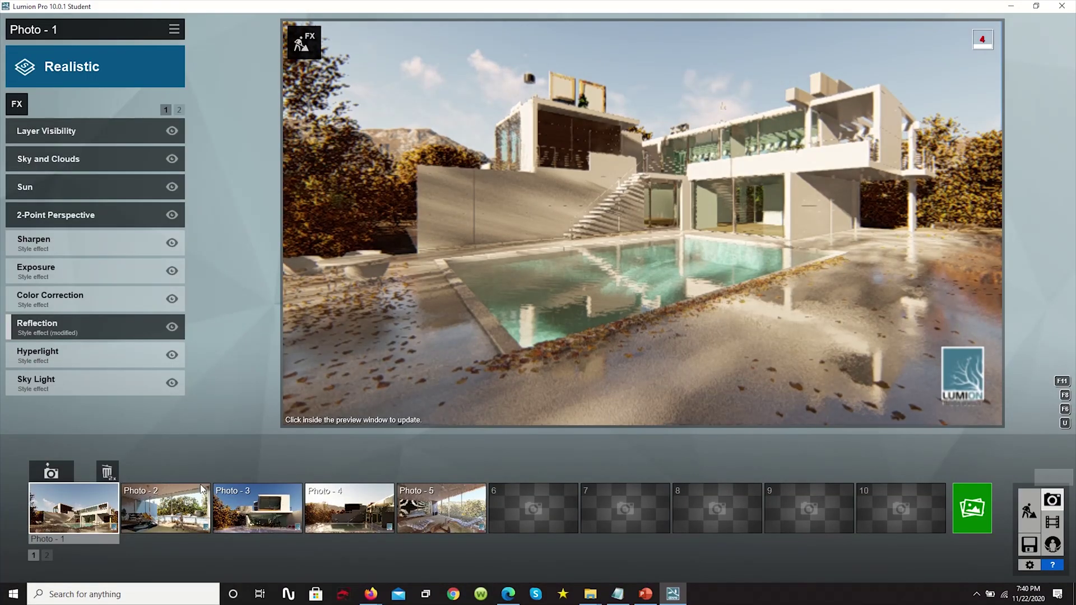
{"action": "mouse_move", "coordinate": [522, 492]}
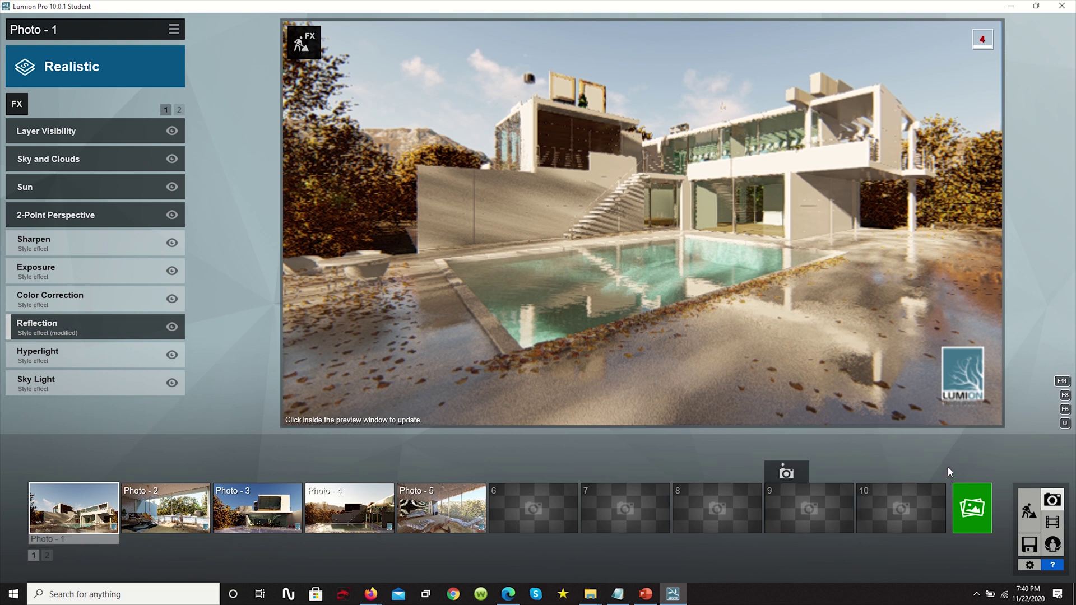
{"action": "left_click", "coordinate": [47, 556]}
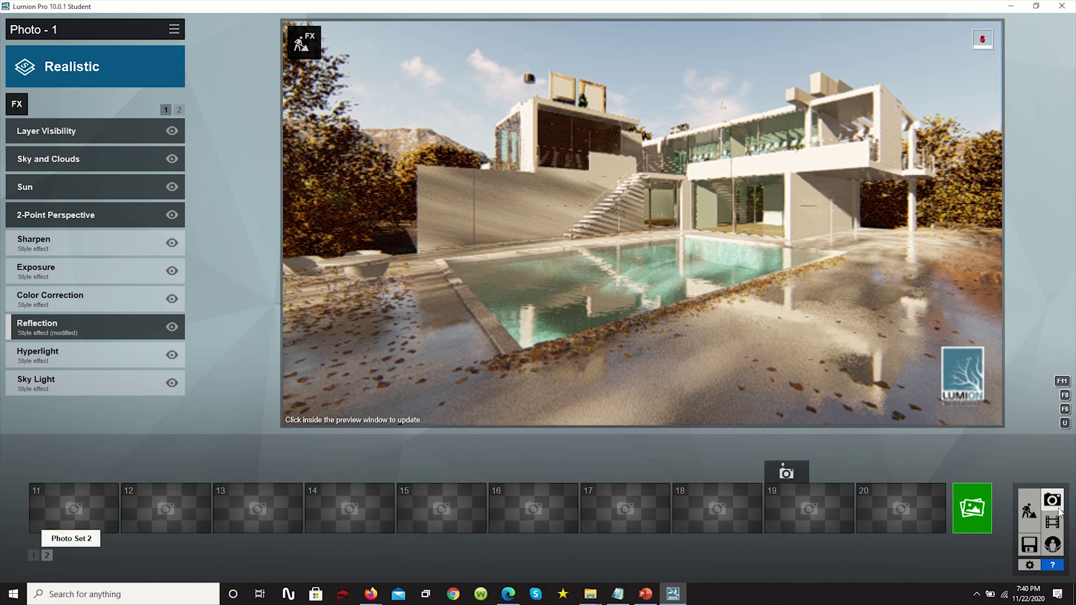
{"action": "left_click", "coordinate": [33, 554]}
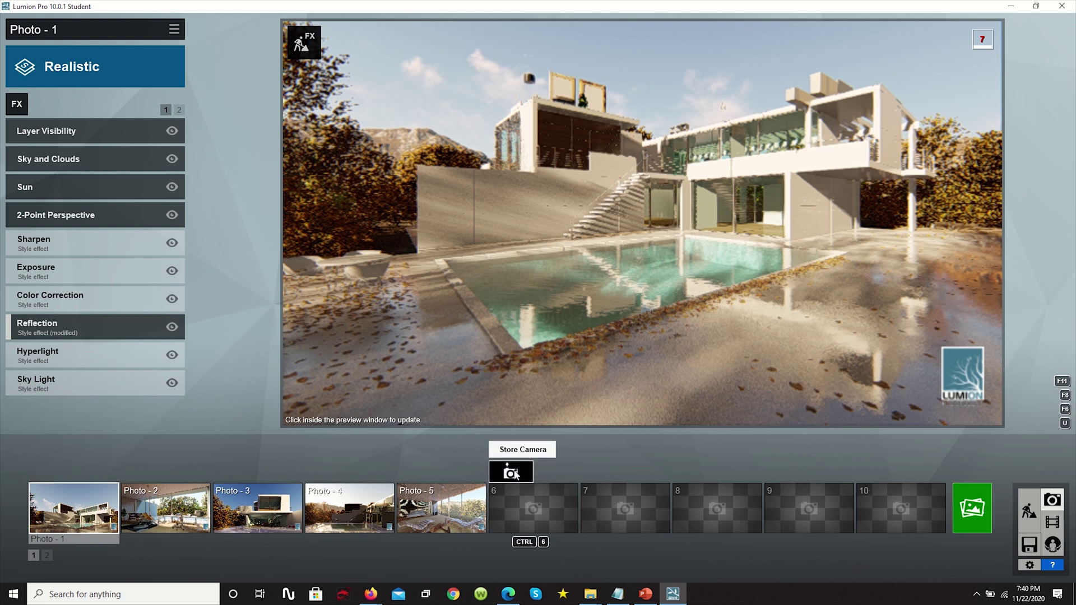
{"action": "left_click", "coordinate": [512, 473]}
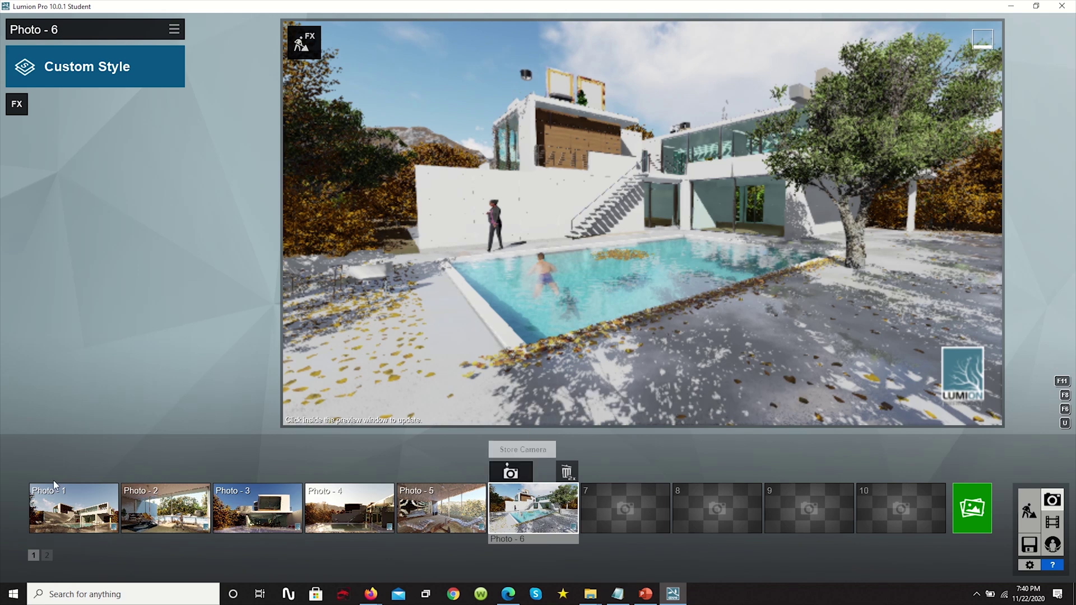
Step: Review the saved photos 1 to 4 with their camera views and effect lists
{"action": "left_click", "coordinate": [56, 499]}
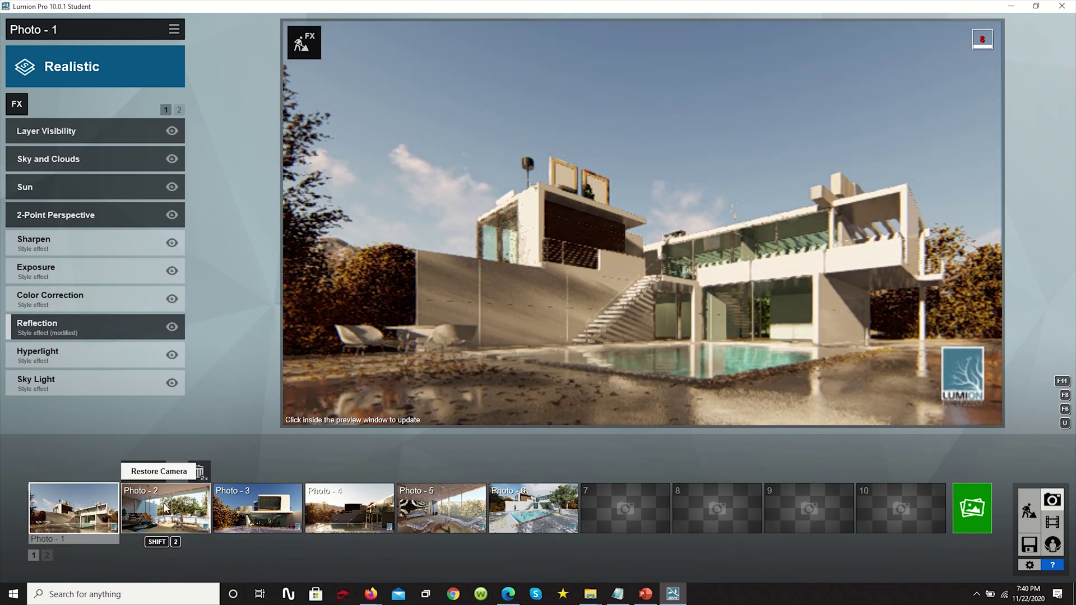
{"action": "left_click", "coordinate": [166, 507]}
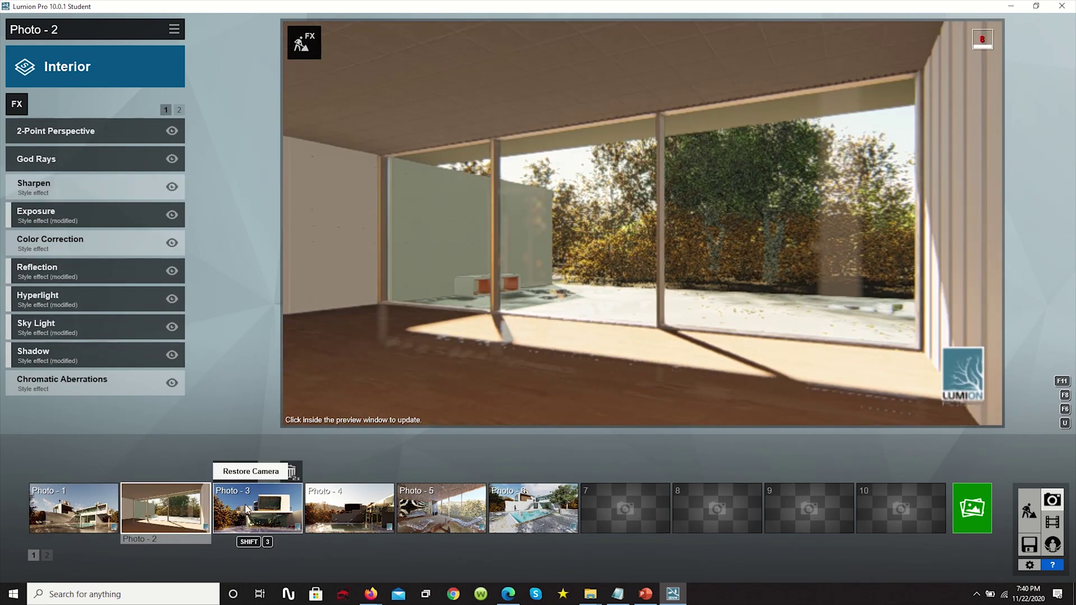
{"action": "left_click", "coordinate": [247, 509]}
{"action": "left_click", "coordinate": [365, 502]}
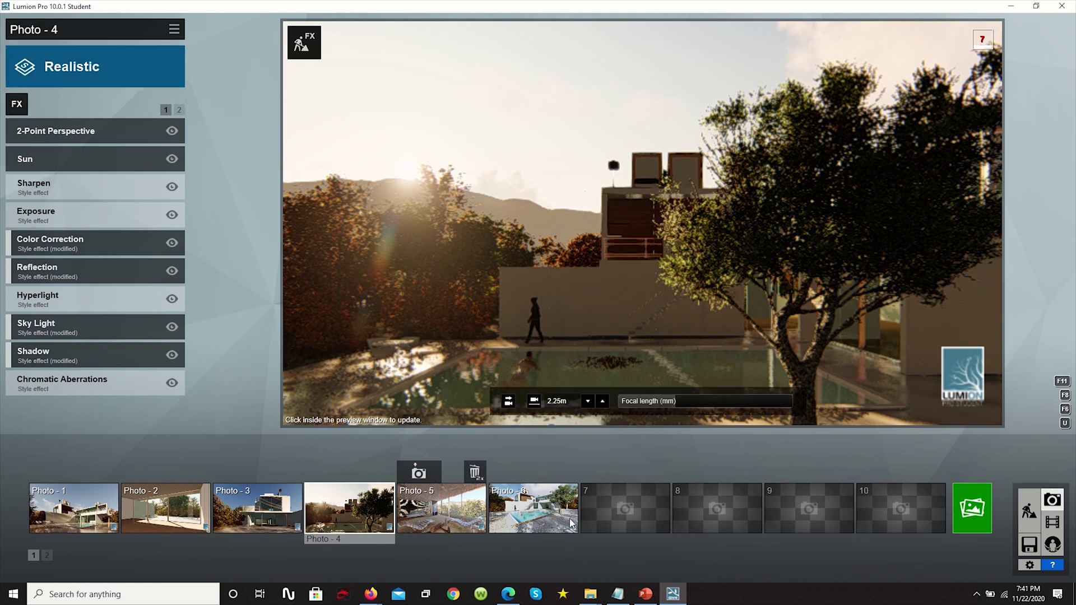
Step: Return to Photo - 6 and apply the Realistic style to it
{"action": "left_click", "coordinate": [547, 513]}
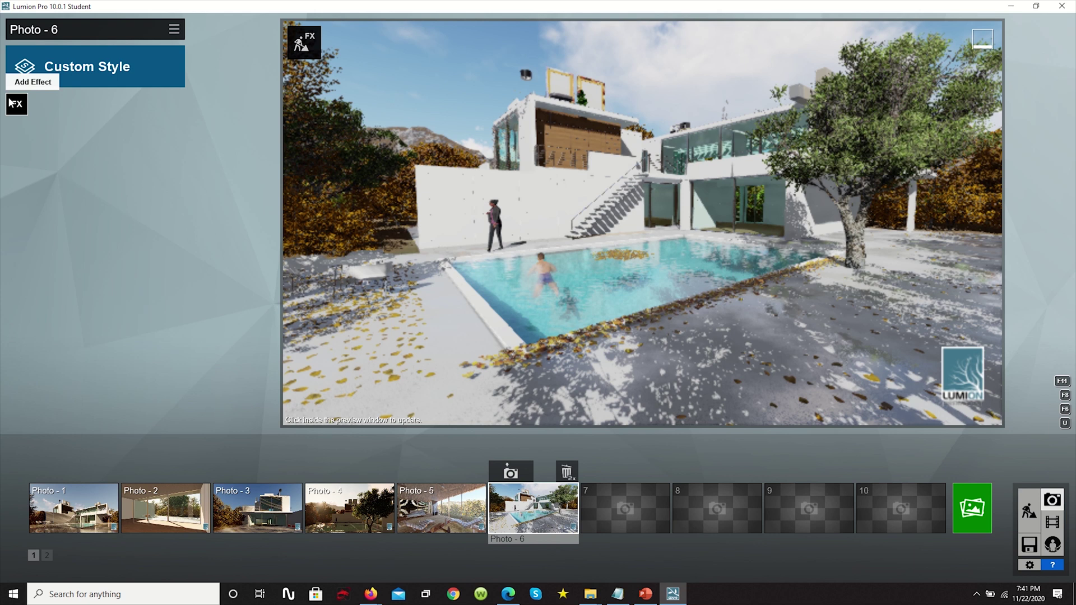
{"action": "left_click", "coordinate": [73, 79]}
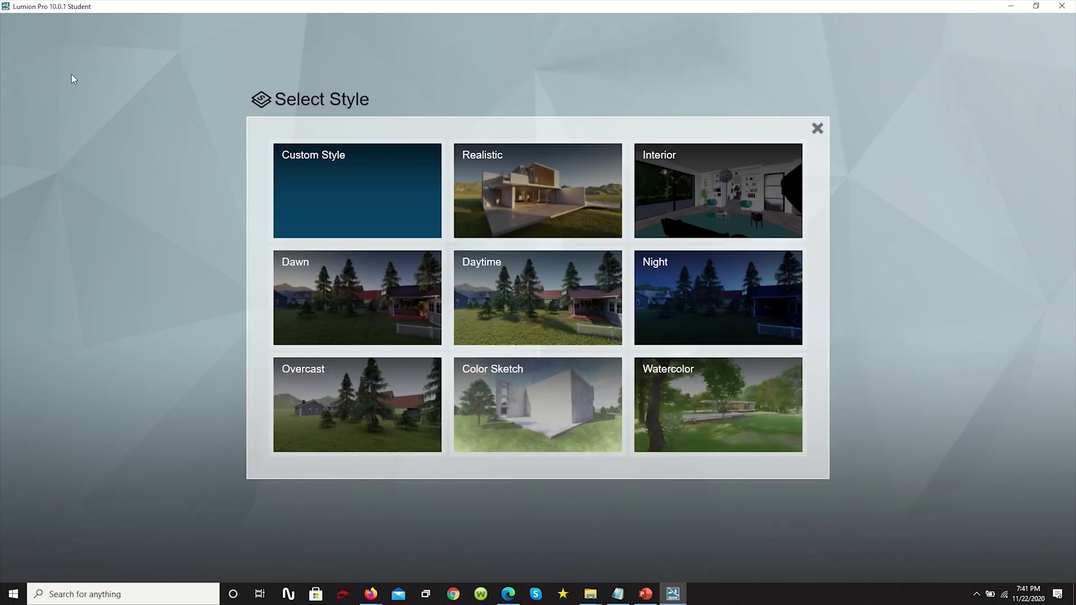
{"action": "left_click", "coordinate": [565, 178]}
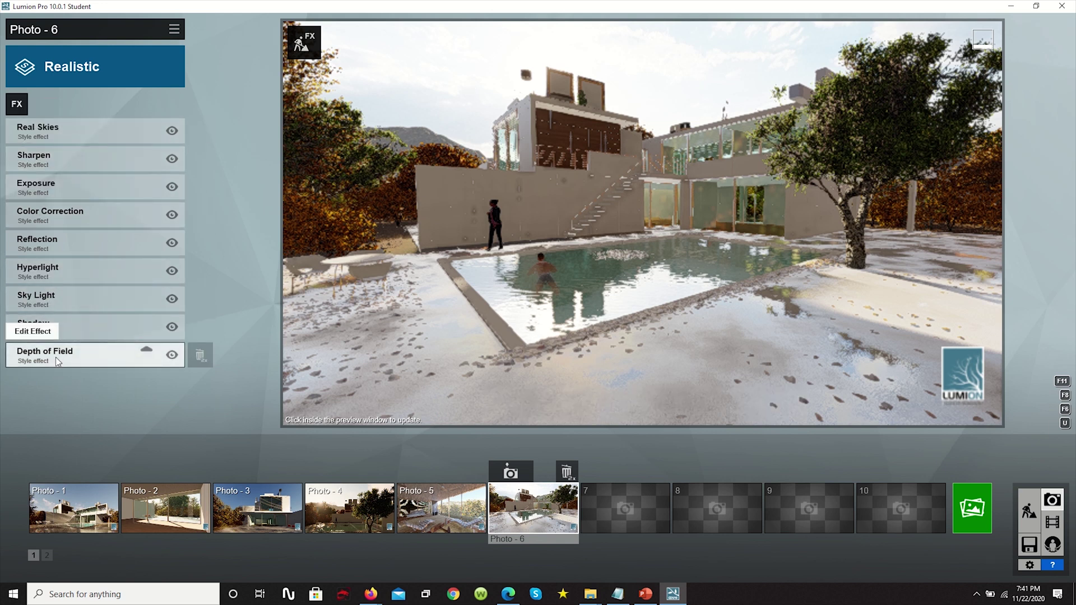
Step: Set the Real Skies effect's brightness to 1.0 and turn on Flip sky for Photo - 6
{"action": "left_click", "coordinate": [45, 130]}
{"action": "left_click", "coordinate": [45, 131]}
{"action": "left_click", "coordinate": [44, 131]}
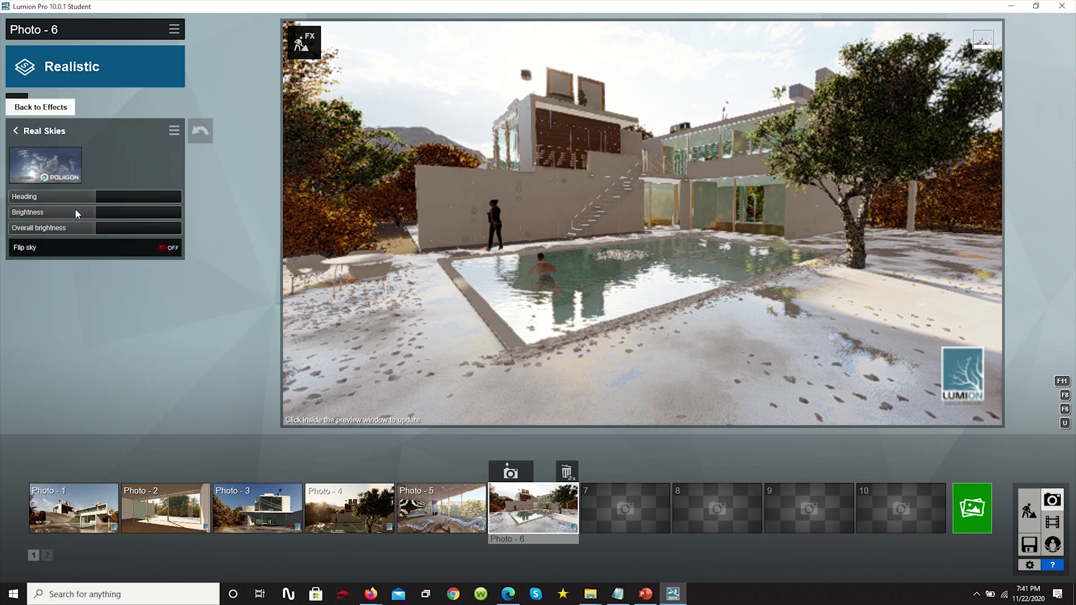
{"action": "mouse_move", "coordinate": [93, 211]}
{"action": "left_mouse_down"}
{"action": "mouse_move", "coordinate": [120, 213]}
{"action": "mouse_move", "coordinate": [96, 214]}
{"action": "left_mouse_up"}
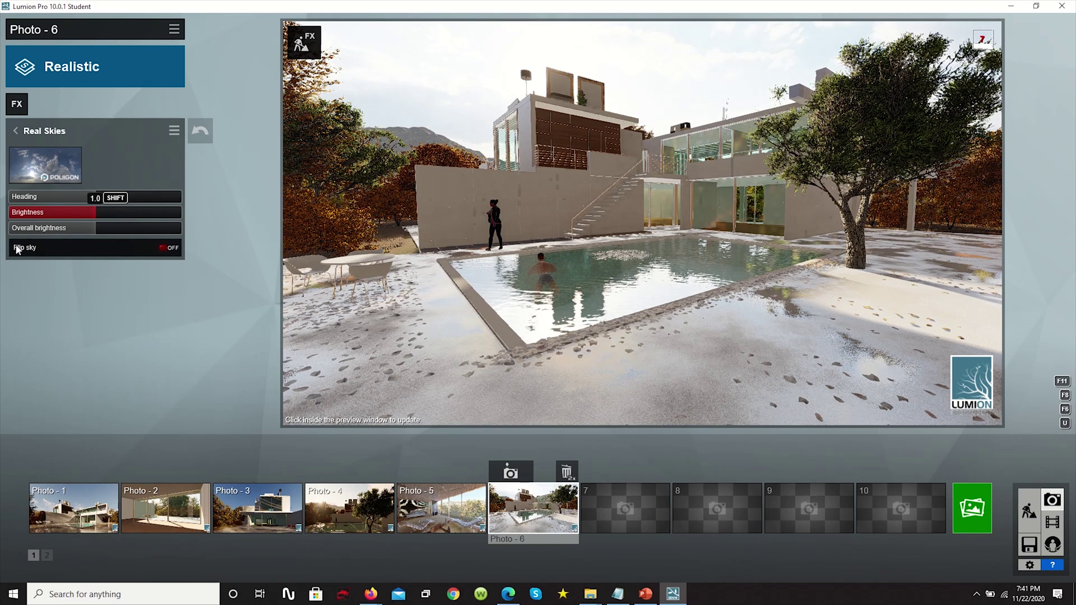
{"action": "left_click", "coordinate": [162, 249]}
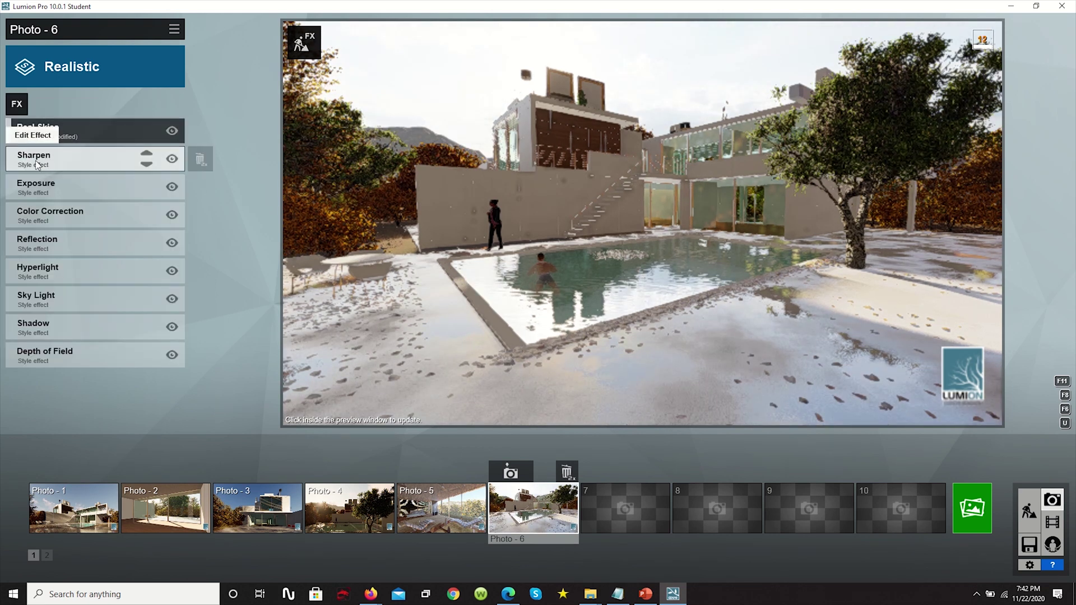
Step: Add the Autumn Colors effect from the Objects category to Photo - 6
{"action": "left_click", "coordinate": [20, 111]}
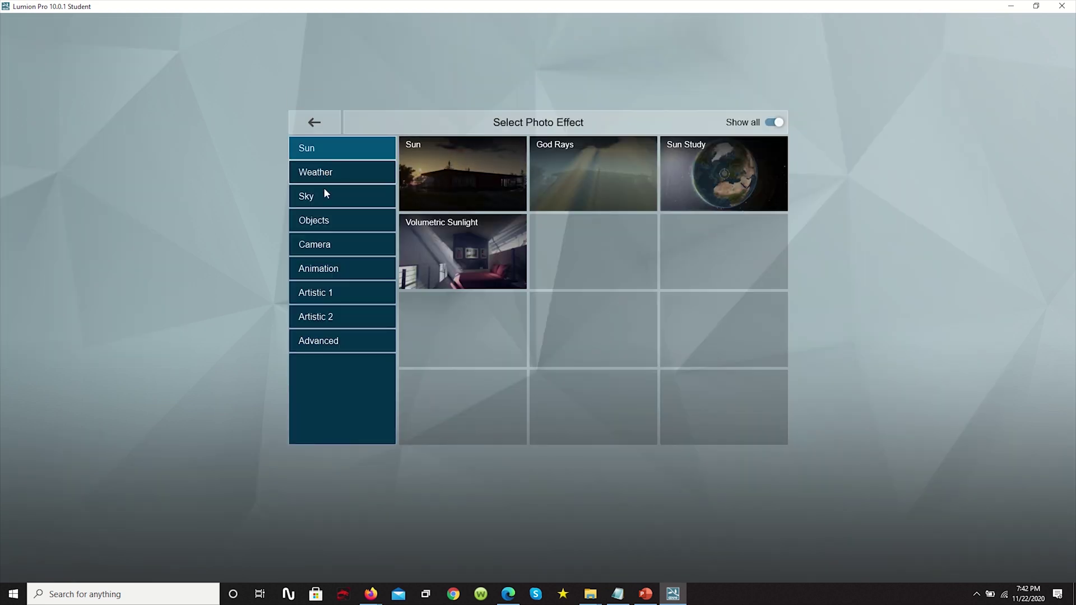
{"action": "left_click", "coordinate": [327, 218]}
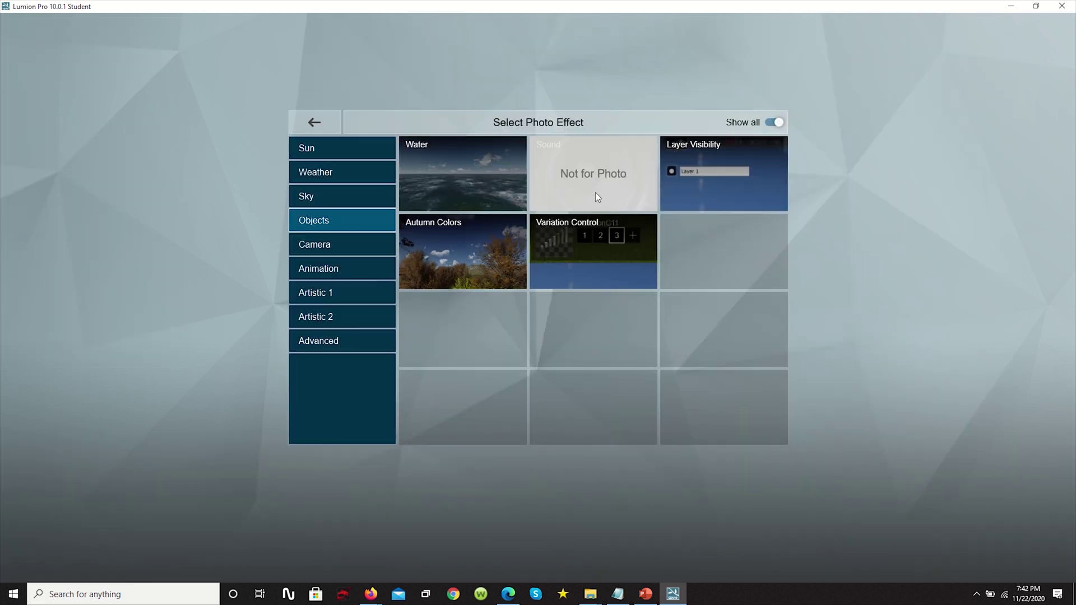
{"action": "left_click", "coordinate": [454, 236]}
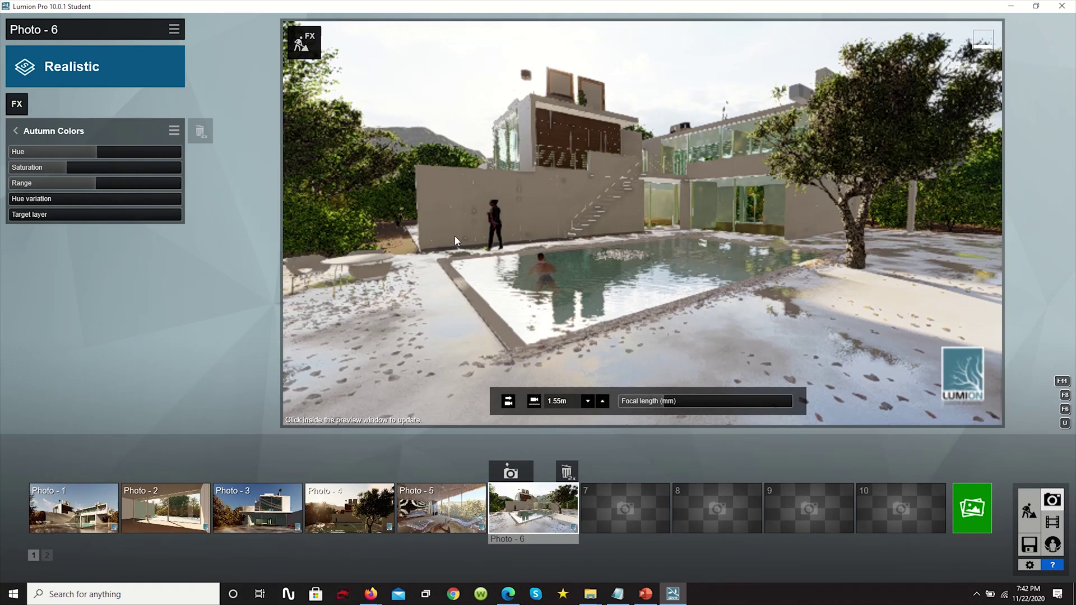
Step: Add the Sketch and Outlines effects from the Artistic 1 category to Photo - 6
{"action": "left_click", "coordinate": [17, 107]}
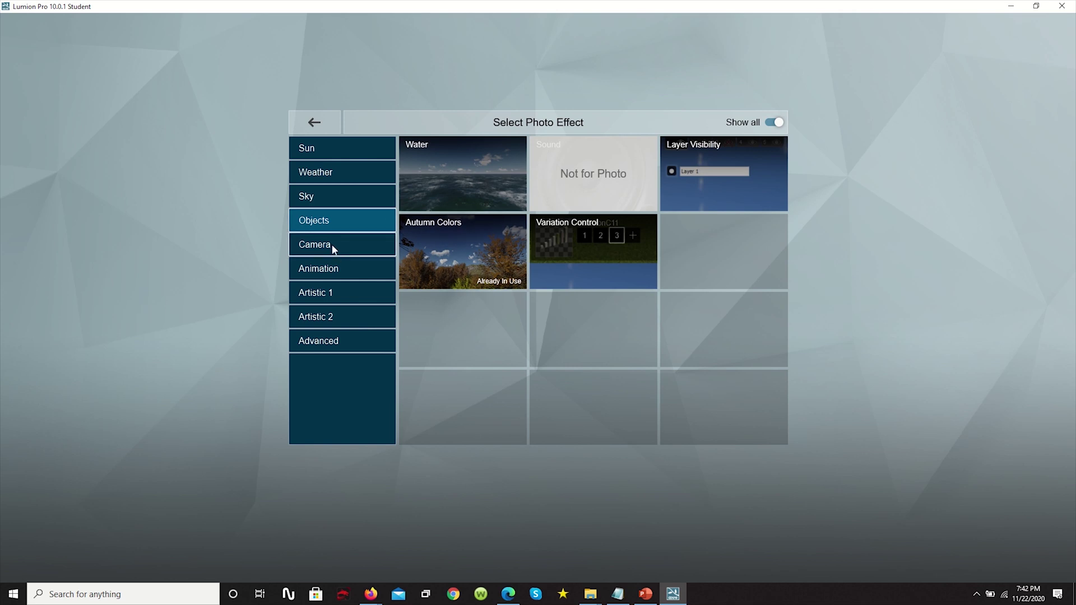
{"action": "left_click", "coordinate": [331, 296]}
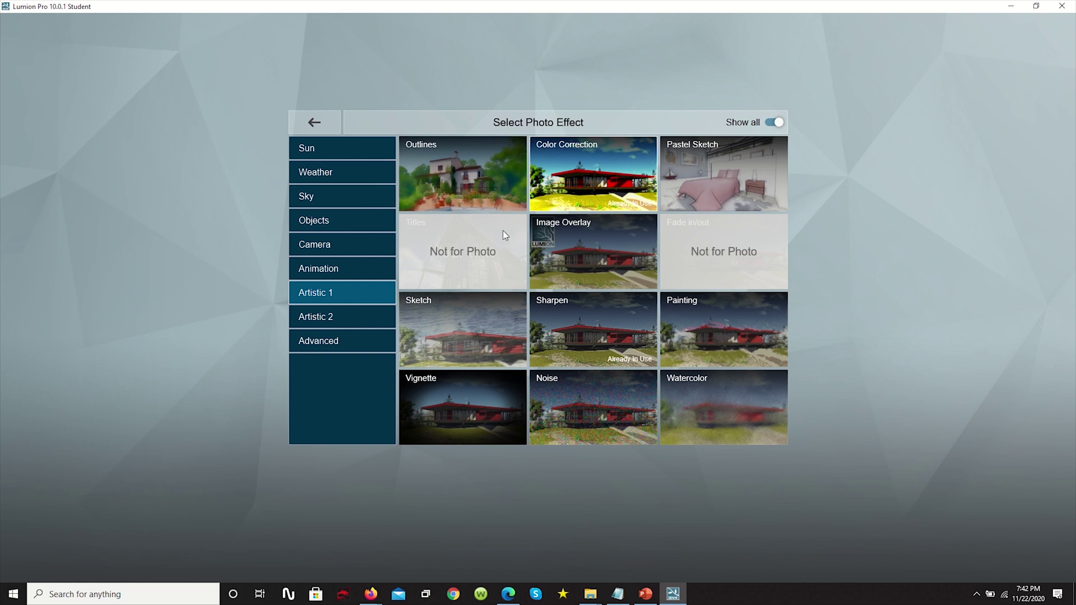
{"action": "left_click", "coordinate": [446, 344]}
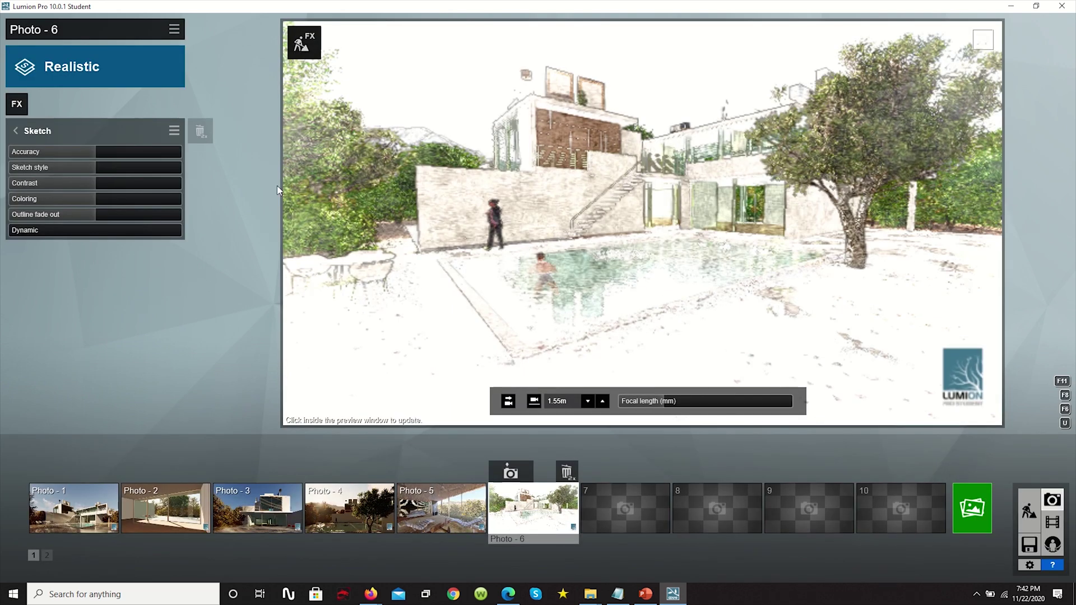
{"action": "left_click", "coordinate": [16, 104]}
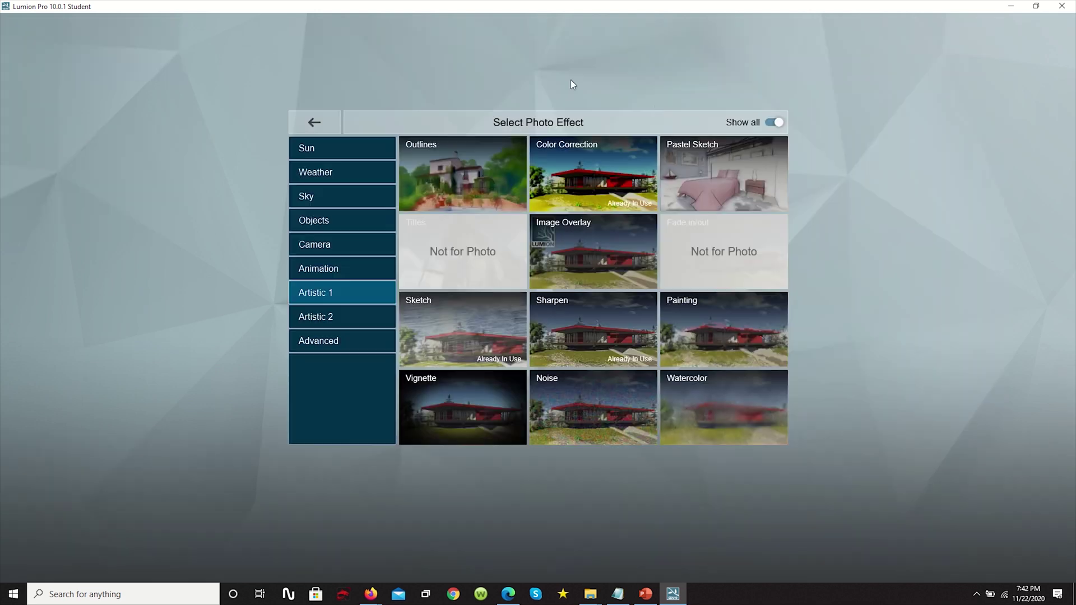
{"action": "left_click", "coordinate": [455, 149]}
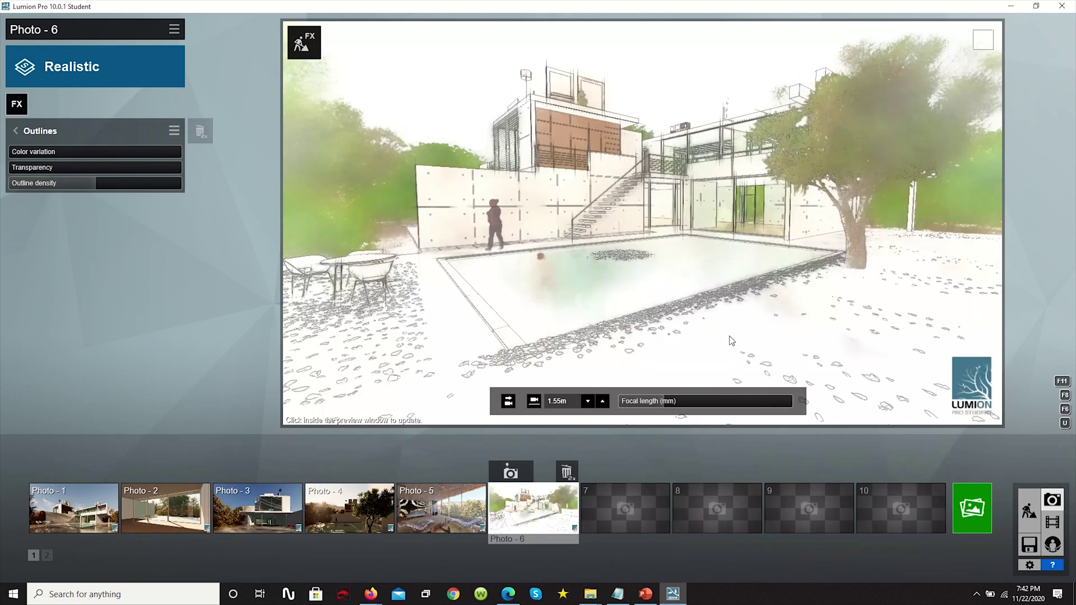
Step: Remove the Sketch and Outlines effects from Photo - 6
{"action": "left_click", "coordinate": [17, 131]}
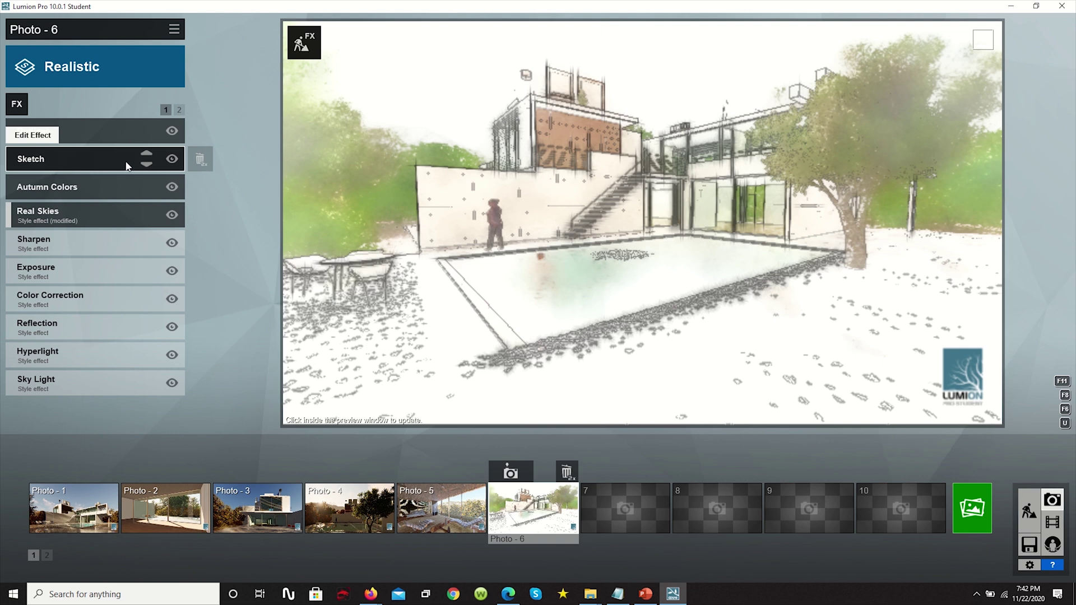
{"action": "double_click", "coordinate": [202, 161]}
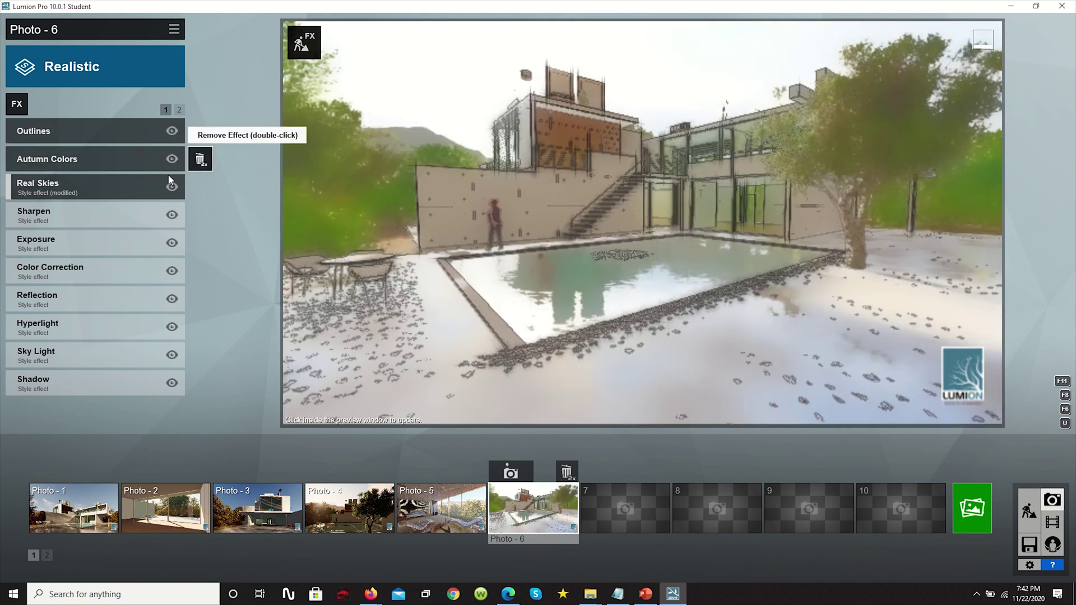
{"action": "double_click", "coordinate": [203, 135]}
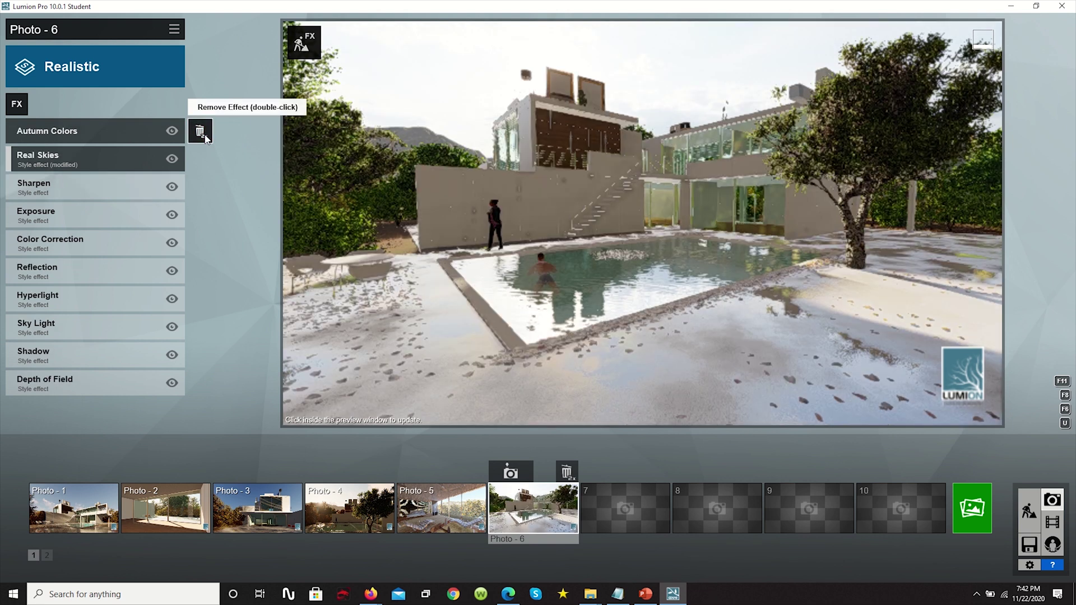
Step: Add the Precipitation effect from the Weather category to Photo - 6 and set Rain / Snow to snow at about 0.8
{"action": "left_click", "coordinate": [15, 104]}
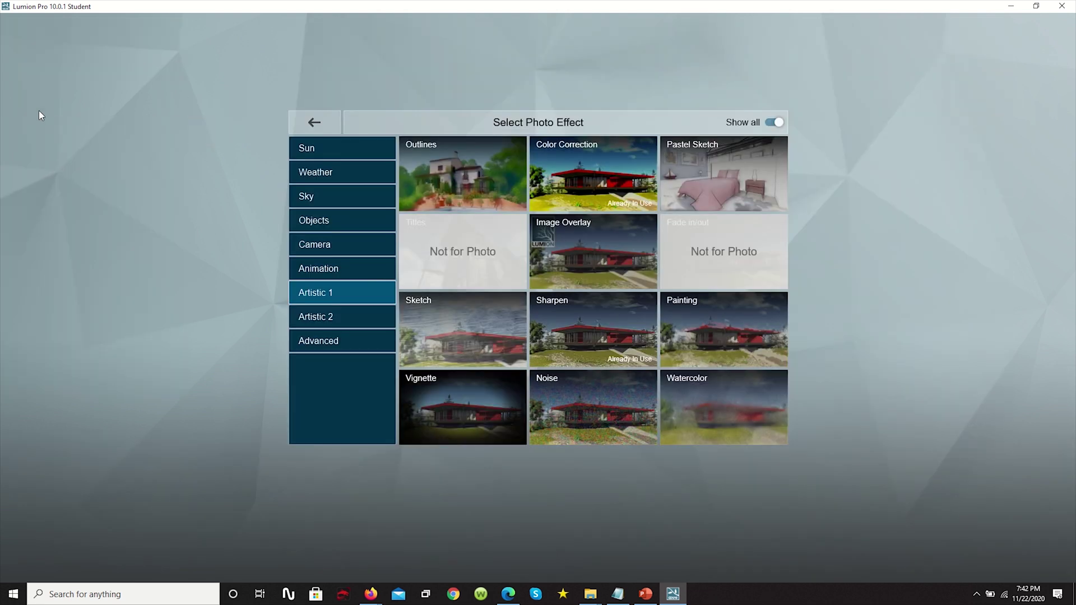
{"action": "left_click", "coordinate": [326, 177]}
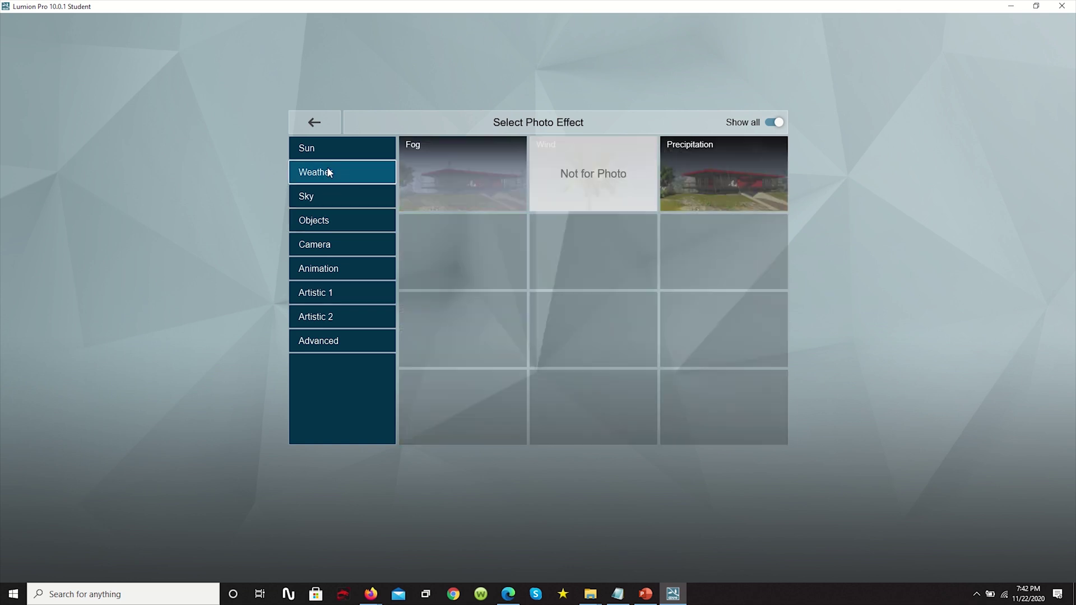
{"action": "left_click", "coordinate": [707, 166]}
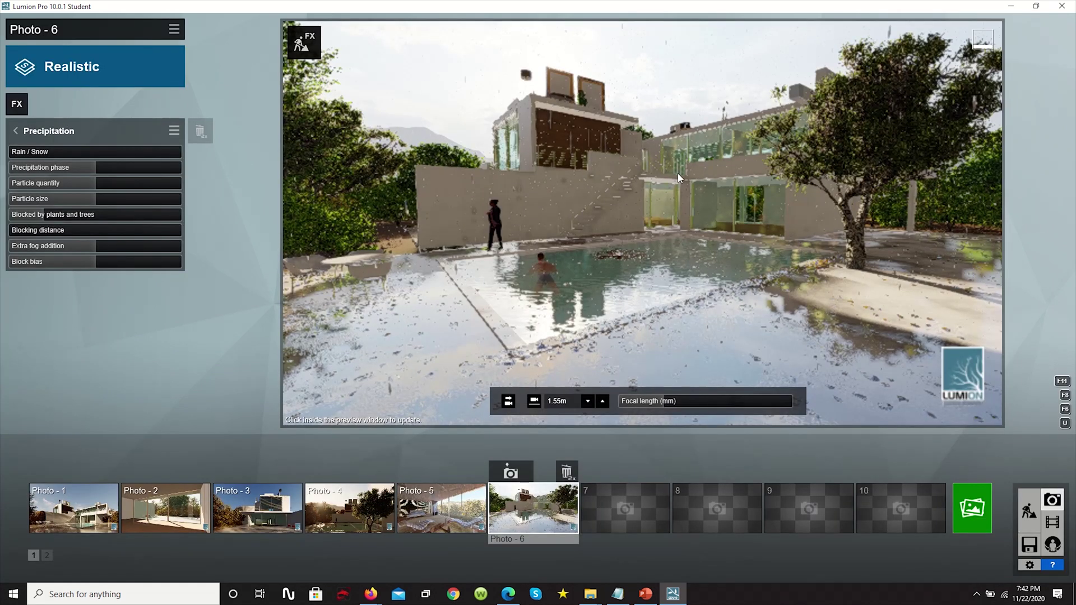
{"action": "left_click", "coordinate": [30, 154]}
{"action": "left_click_drag", "start_coordinate": [31, 154], "coordinate": [3, 156]}
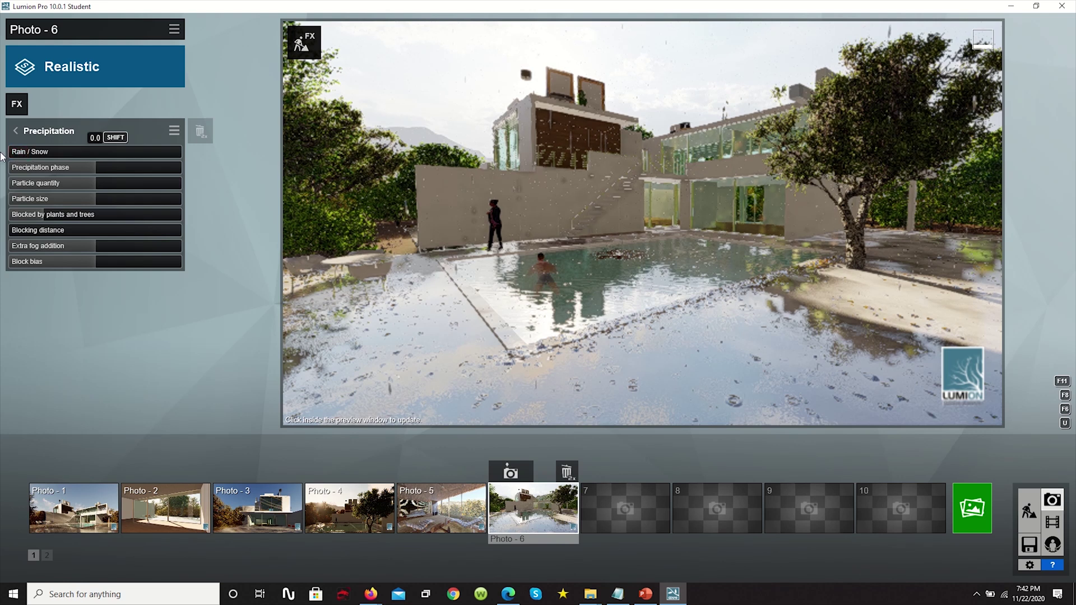
{"action": "left_click_drag", "start_coordinate": [2, 156], "coordinate": [192, 157]}
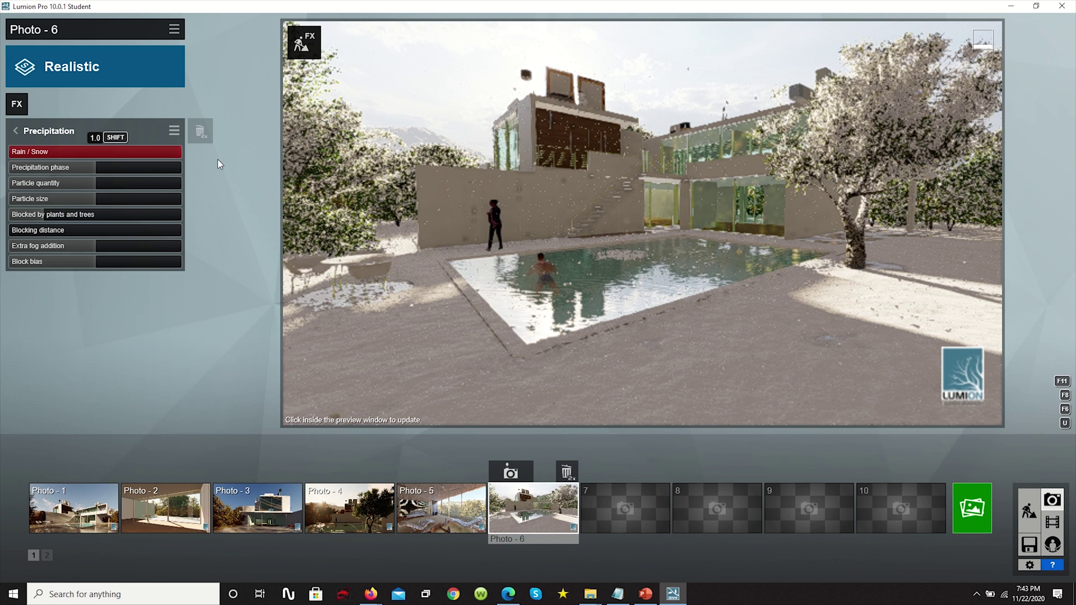
{"action": "left_click", "coordinate": [125, 150]}
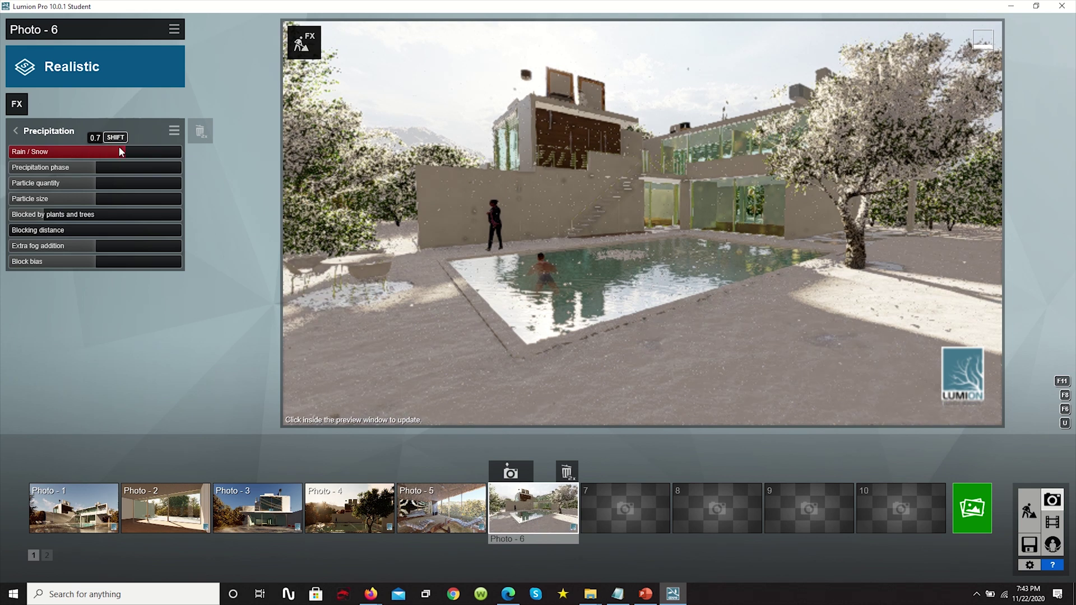
Step: Set the precipitation's Particle quantity to about 0.4, Blocked by plants and trees to 0.1, and Extra fog addition to about 0.3
{"action": "left_click", "coordinate": [60, 183]}
{"action": "left_click_drag", "start_coordinate": [156, 176], "coordinate": [83, 183]}
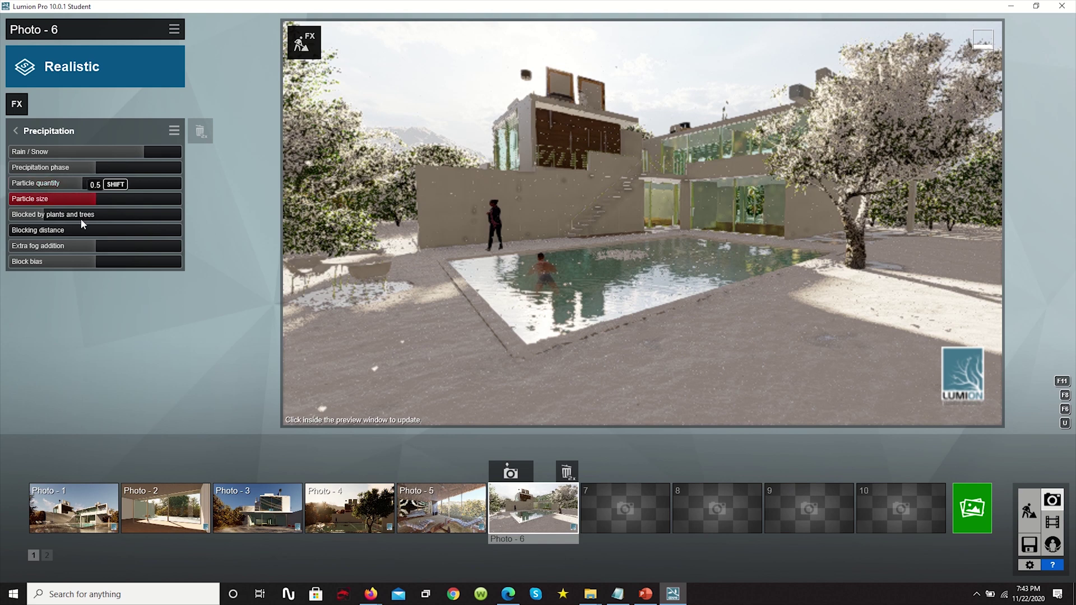
{"action": "left_click_drag", "start_coordinate": [46, 221], "coordinate": [23, 219]}
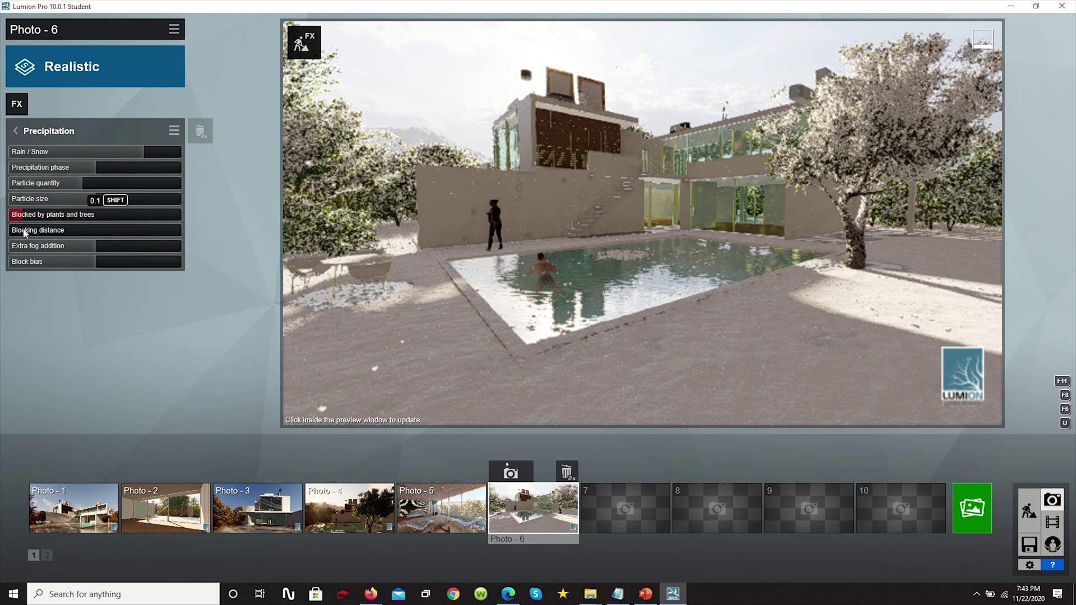
{"action": "left_click_drag", "start_coordinate": [176, 249], "coordinate": [210, 250]}
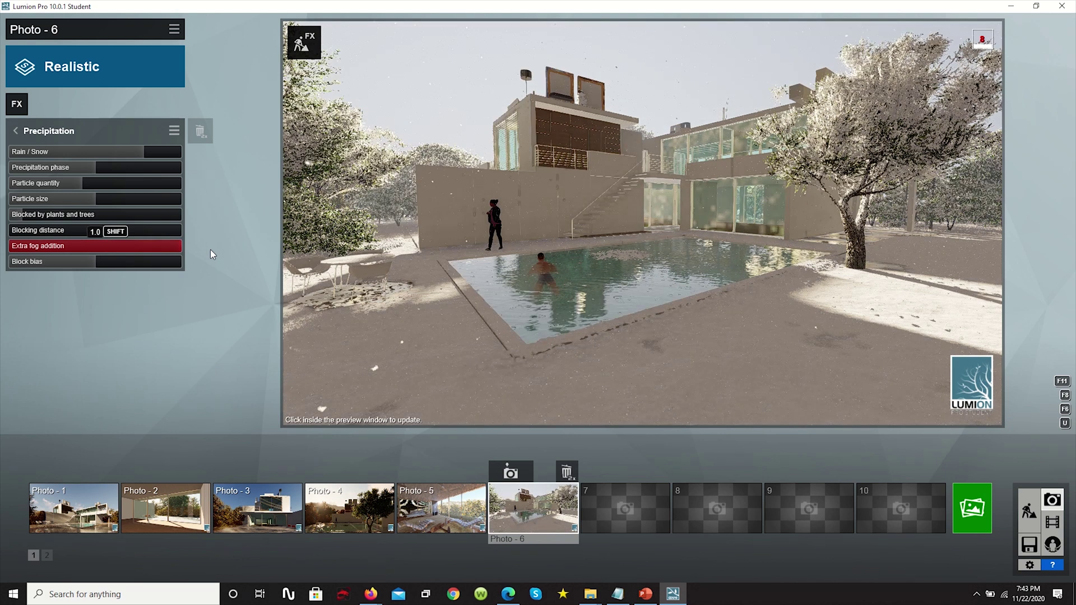
{"action": "left_click", "coordinate": [79, 249]}
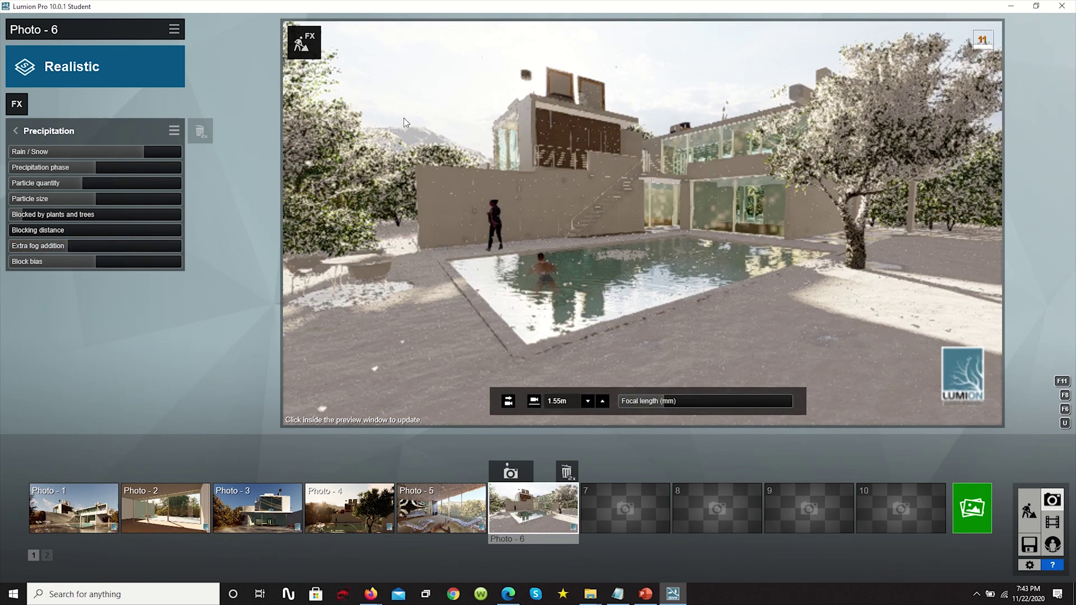
{"action": "left_click", "coordinate": [15, 131]}
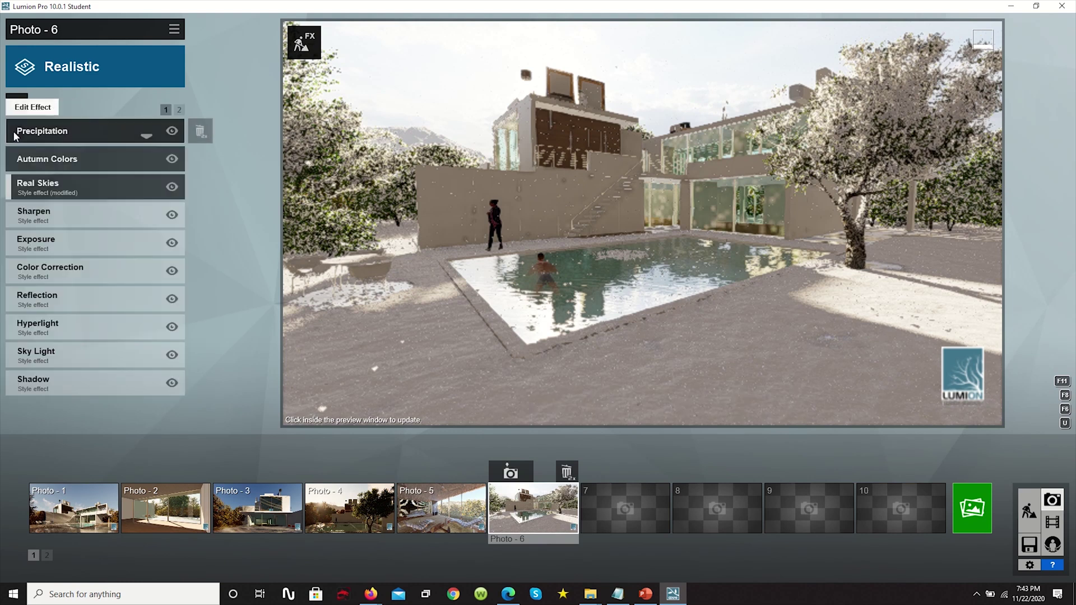
Step: Lower the Exposure effect of Photo - 6 slightly to about 0.5 and look through its Color Correction settings
{"action": "left_click", "coordinate": [58, 244]}
{"action": "mouse_move", "coordinate": [97, 153]}
{"action": "left_mouse_down"}
{"action": "mouse_move", "coordinate": [121, 153]}
{"action": "mouse_move", "coordinate": [92, 157]}
{"action": "left_mouse_up"}
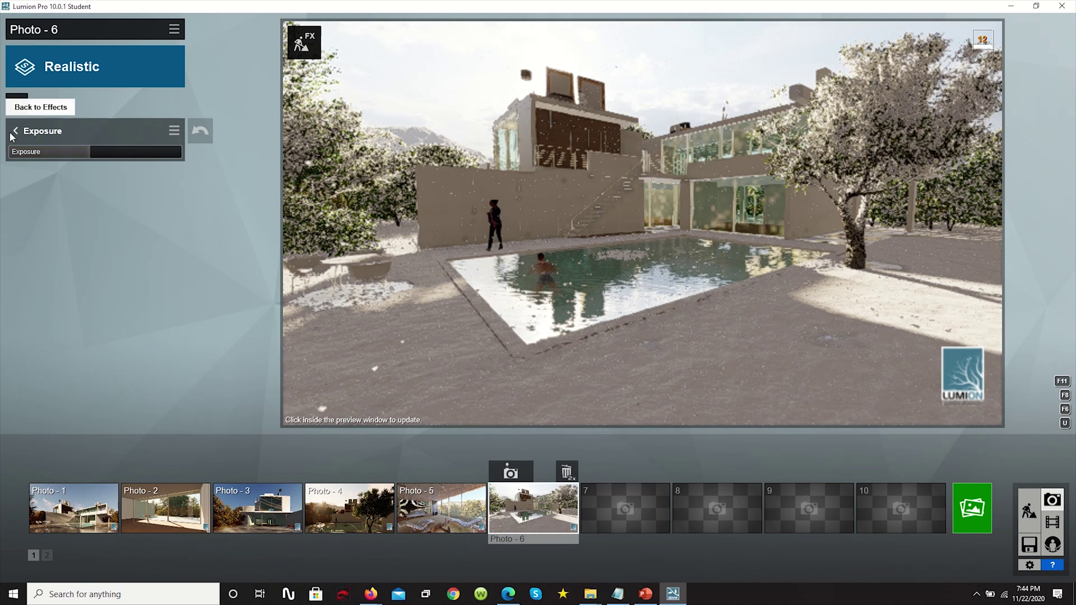
{"action": "left_click", "coordinate": [16, 131]}
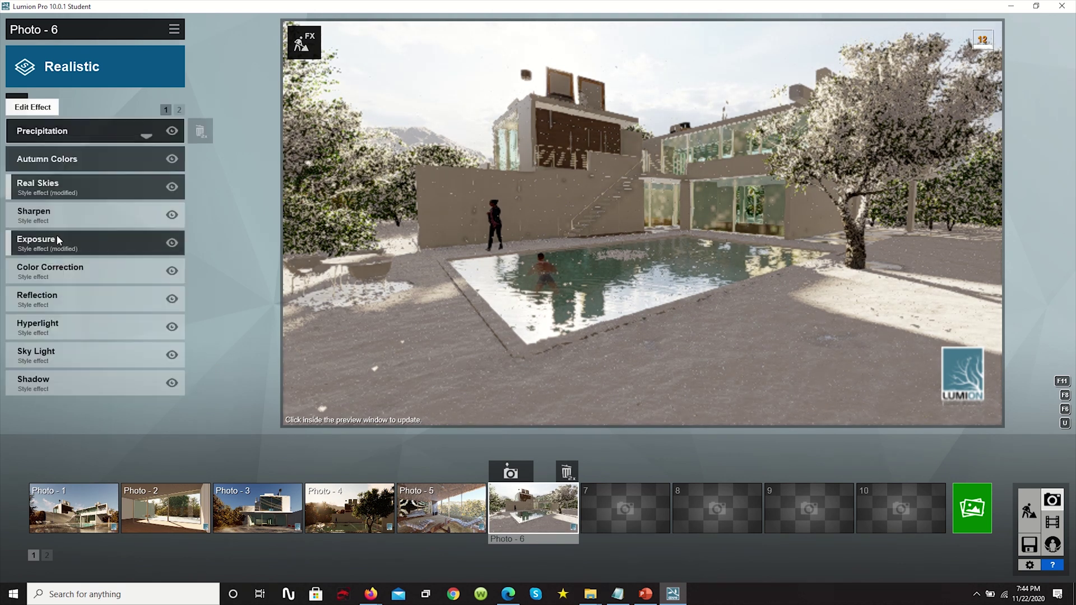
{"action": "left_click", "coordinate": [72, 271]}
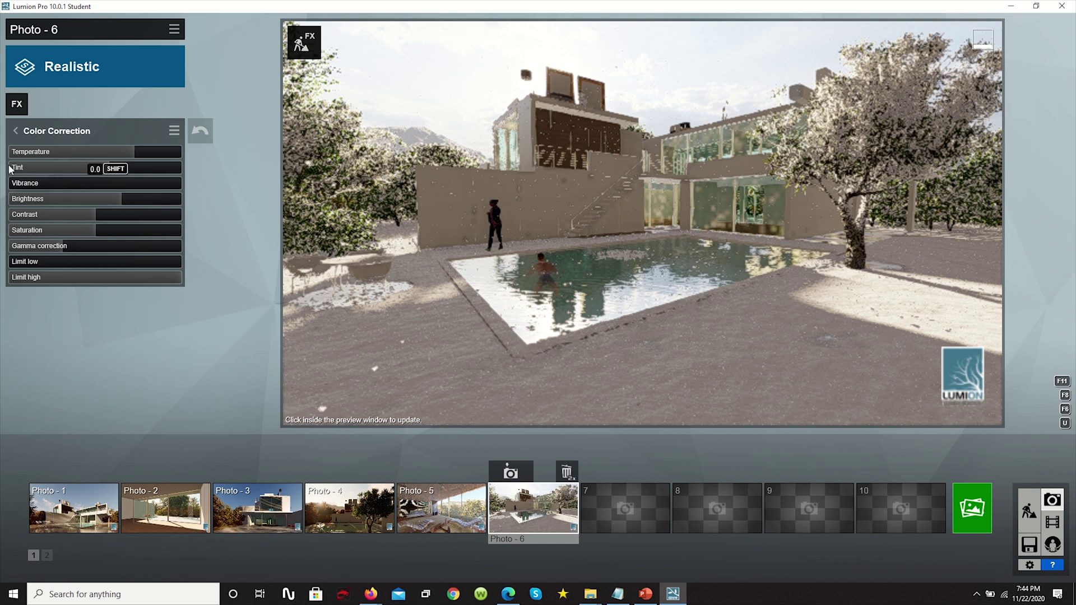
{"action": "left_click", "coordinate": [15, 131]}
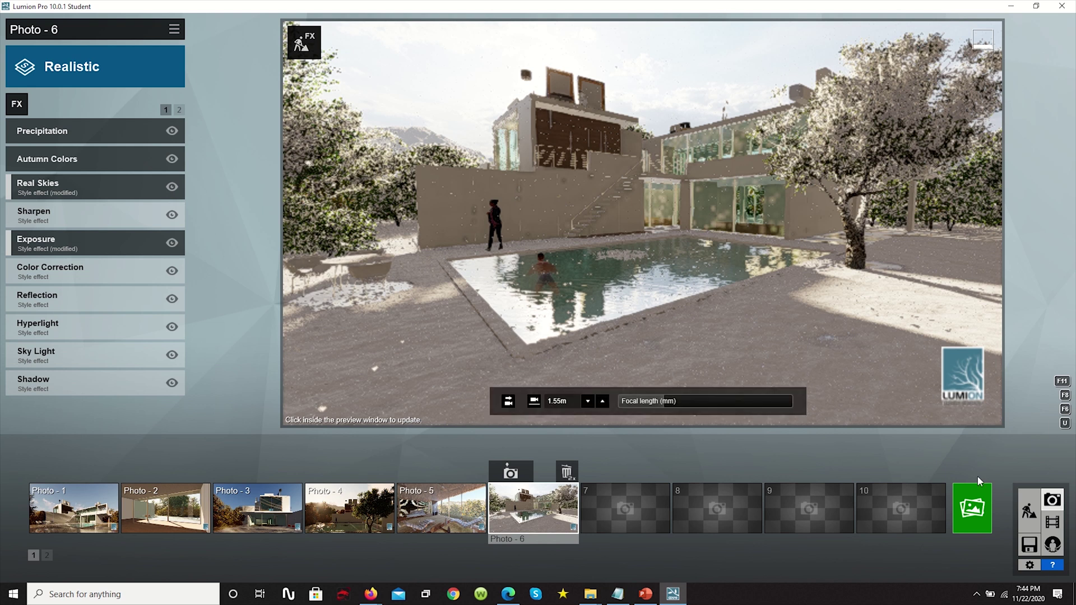
Step: Render the current shot, Photo - 6, at Desktop size 1920x1080 as the JPG image 123
{"action": "left_click", "coordinate": [982, 516]}
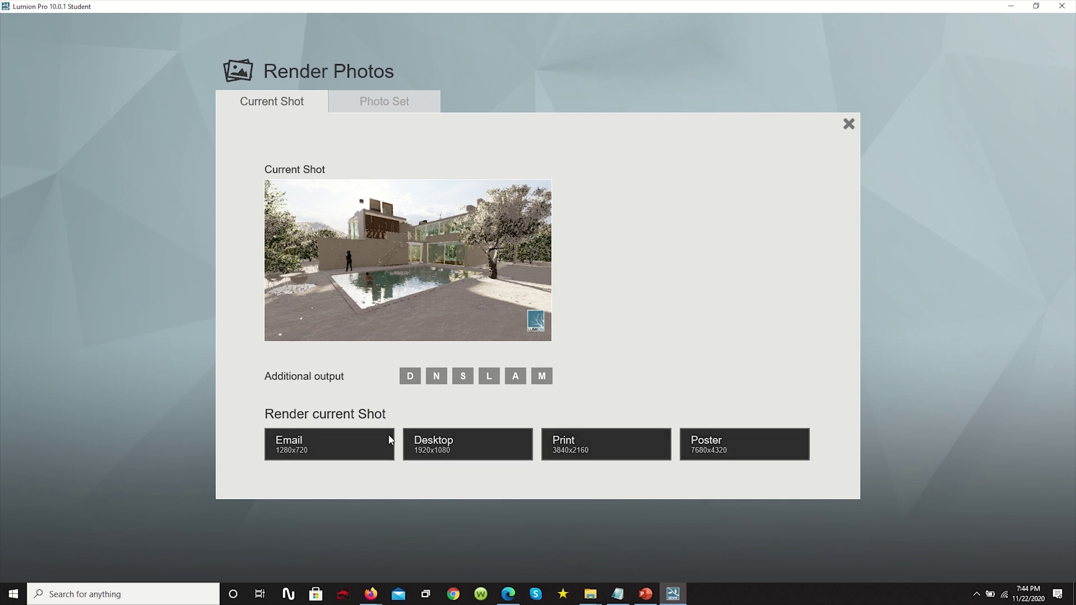
{"action": "left_click", "coordinate": [419, 459]}
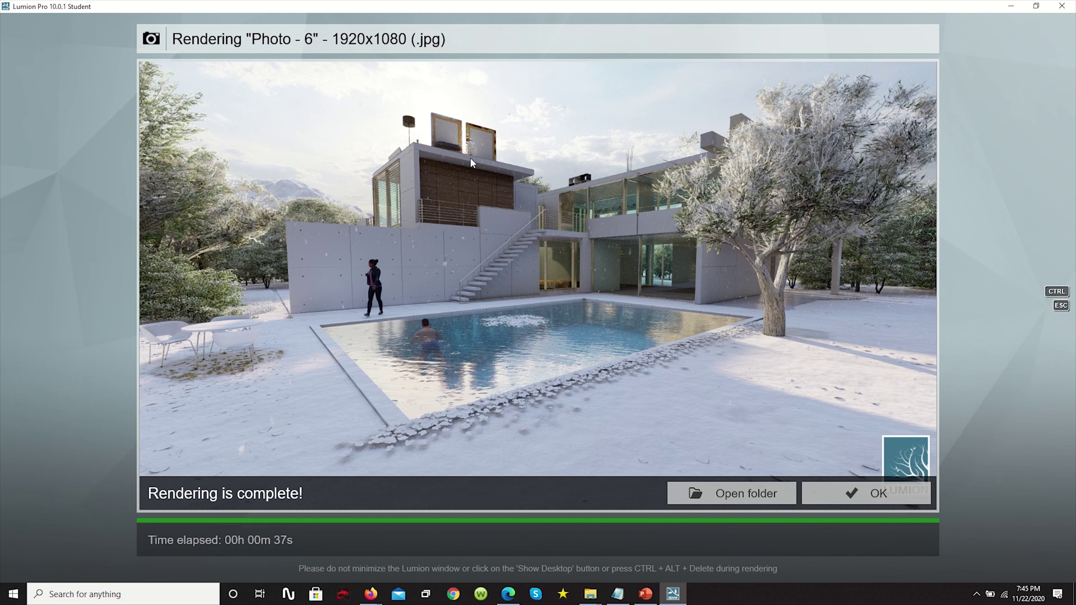
{"action": "left_click", "coordinate": [846, 501]}
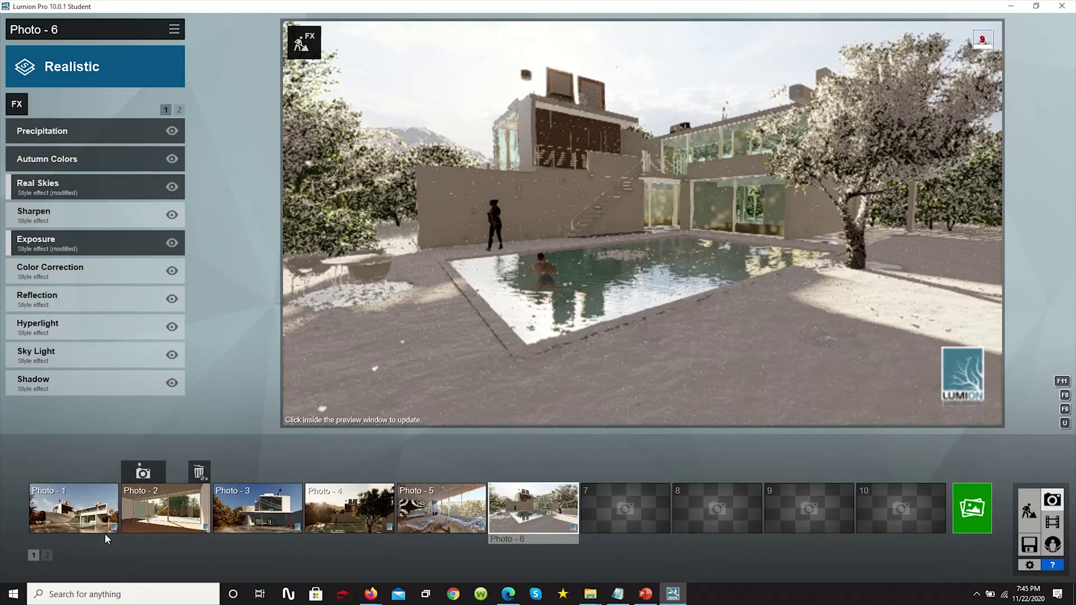
Step: View the saved Photo - 1 and return to Photo - 6
{"action": "left_click", "coordinate": [90, 517]}
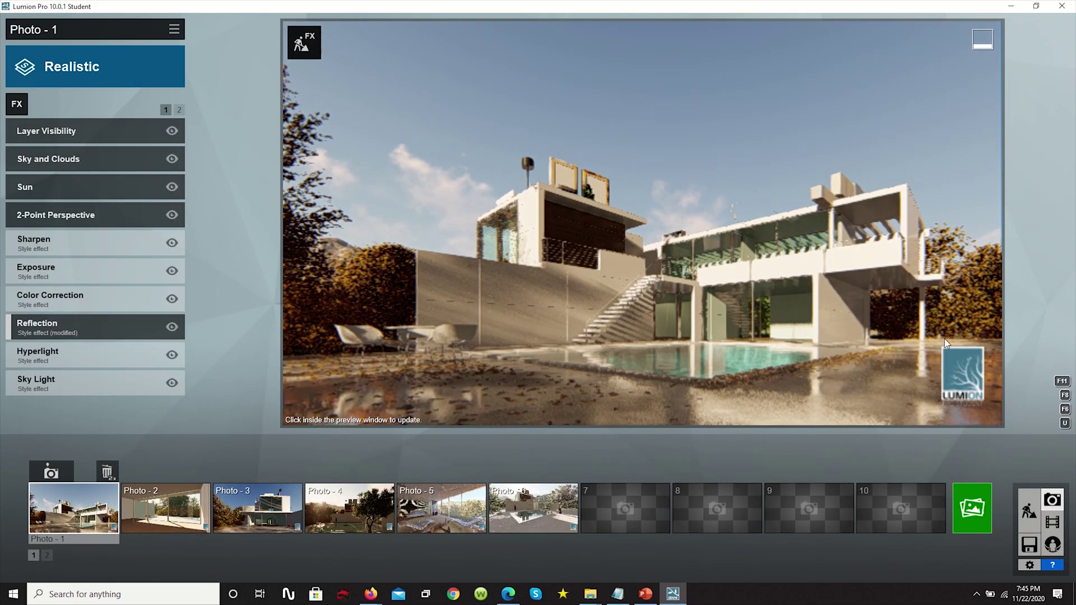
{"action": "left_click", "coordinate": [520, 511]}
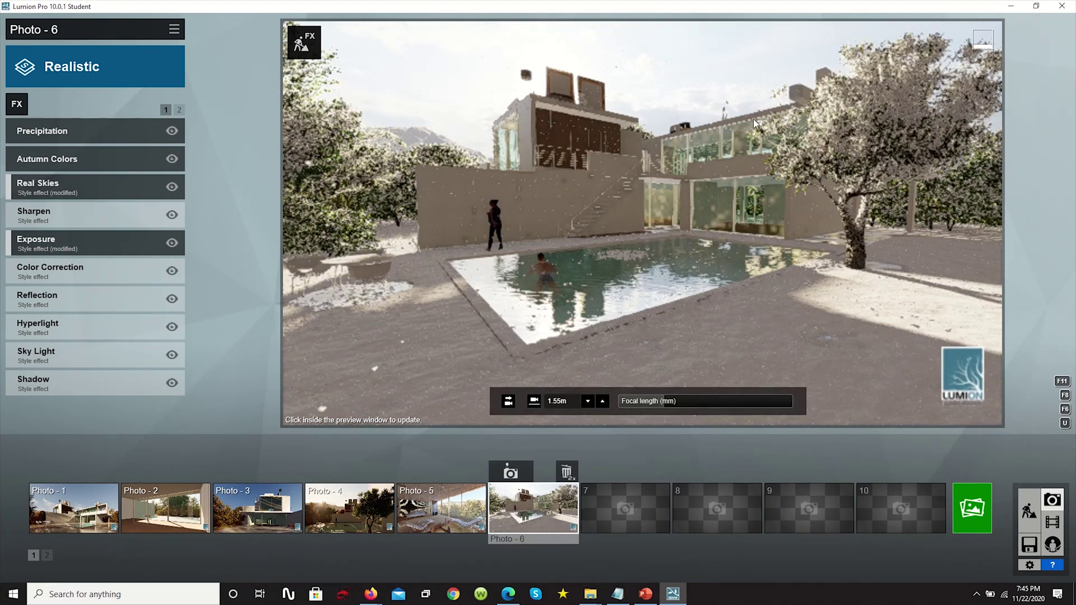
{"action": "mouse_move", "coordinate": [544, 513]}
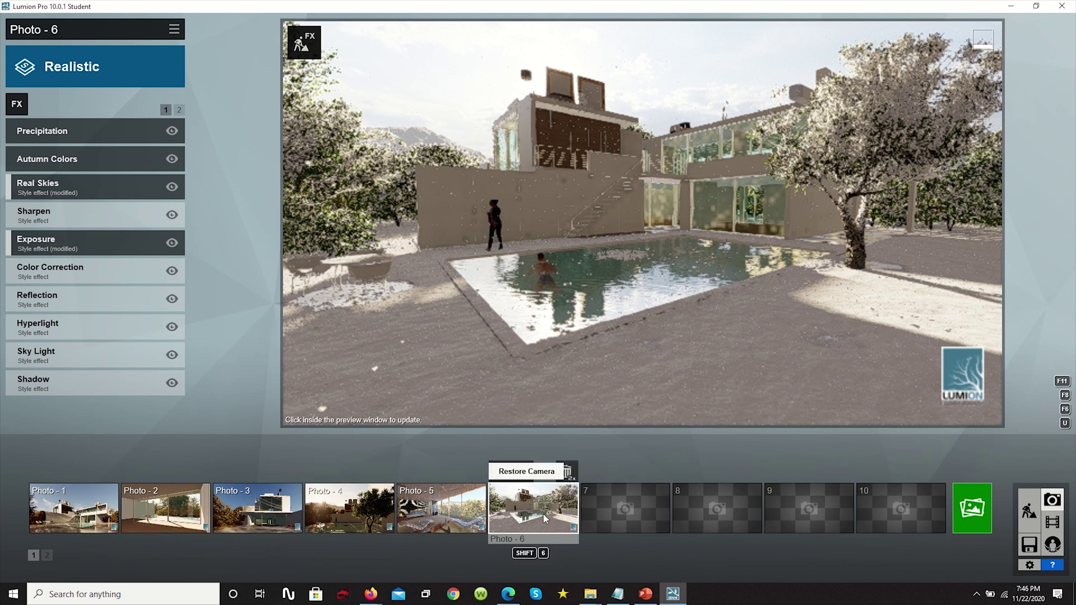
{"action": "mouse_move", "coordinate": [617, 483]}
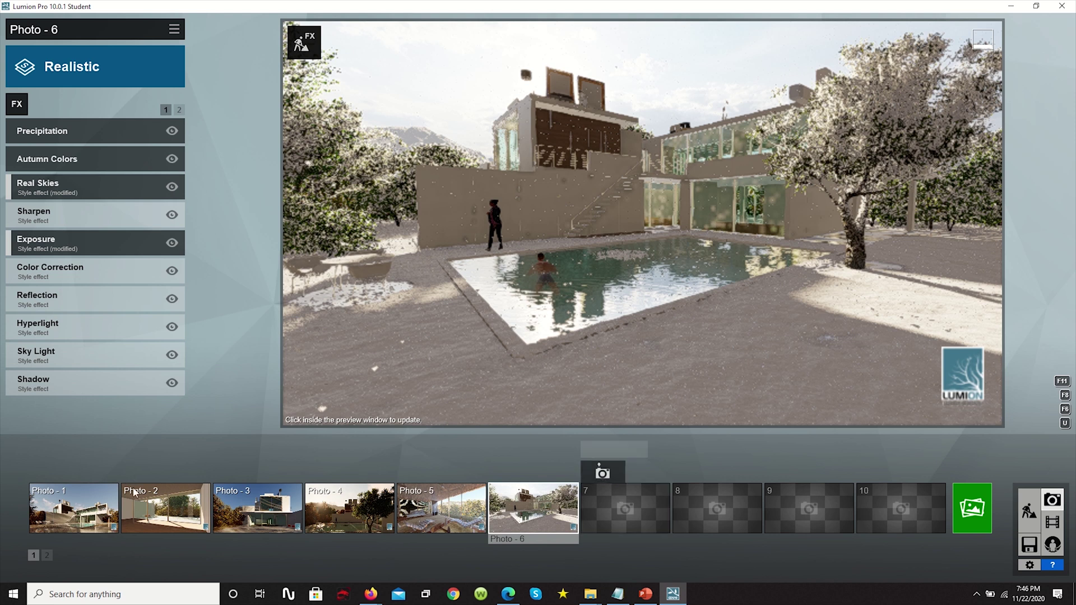
Step: Store the current camera view as Photo - 7, with a 15.0 mm focal length and the camera leveled horizontally
{"action": "left_click", "coordinate": [603, 472]}
{"action": "mouse_move", "coordinate": [643, 401]}
{"action": "left_mouse_down"}
{"action": "mouse_move", "coordinate": [682, 402]}
{"action": "mouse_move", "coordinate": [639, 408]}
{"action": "mouse_move", "coordinate": [662, 404]}
{"action": "left_mouse_up"}
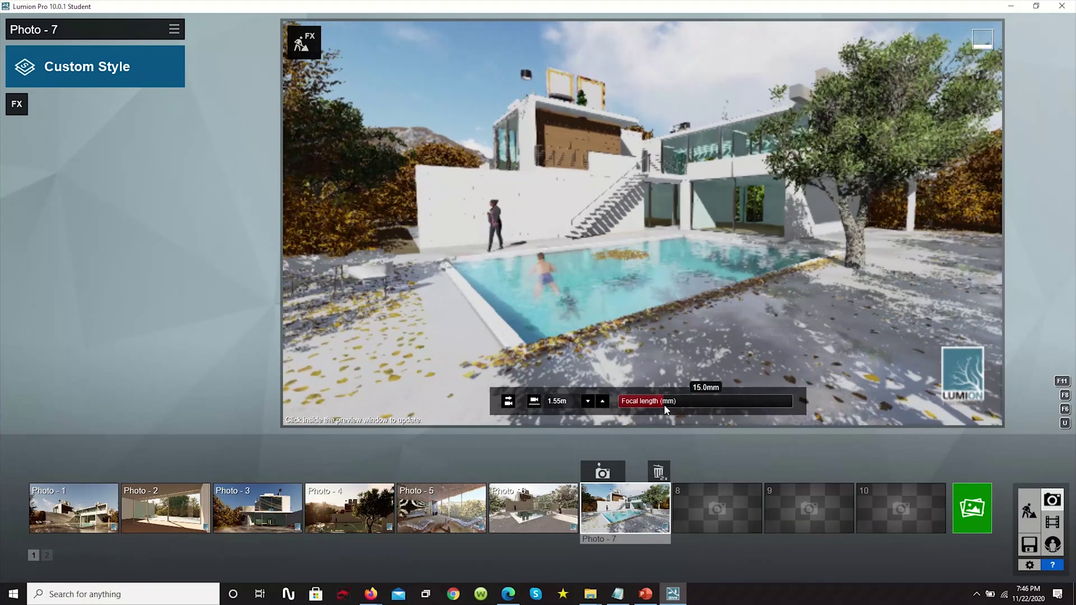
{"action": "left_click", "coordinate": [603, 402]}
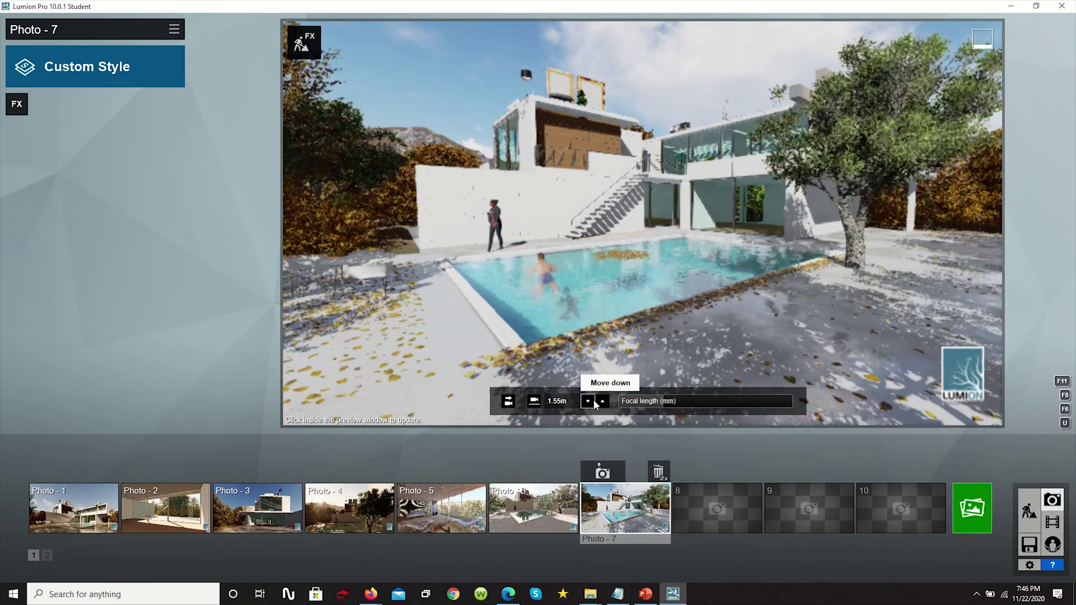
{"action": "left_click", "coordinate": [508, 402]}
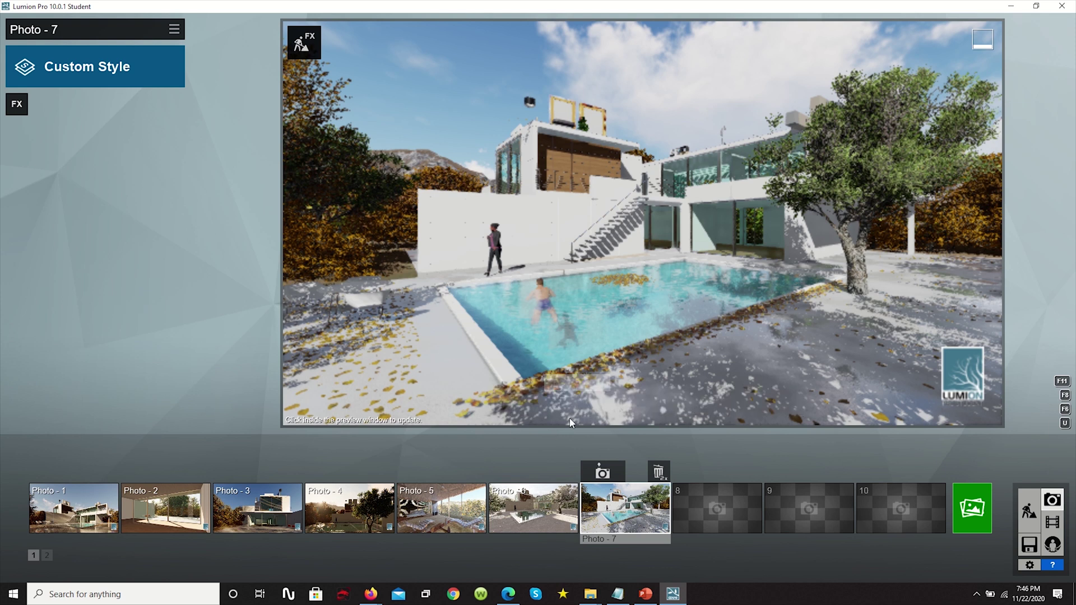
Step: Load Photo - 1 and render it as a JPG image on the desktop
{"action": "left_click", "coordinate": [61, 515]}
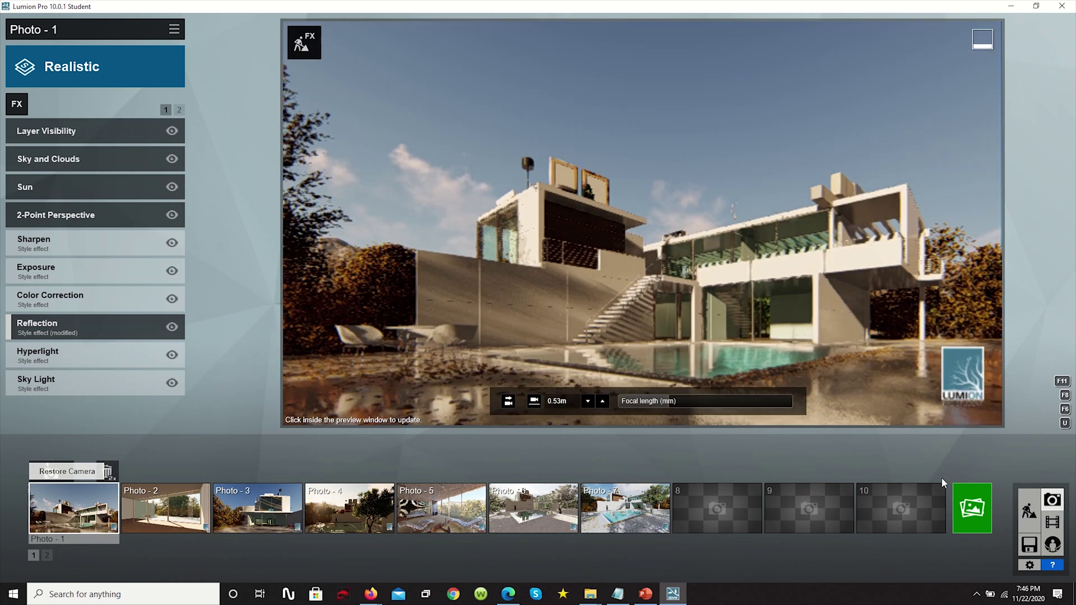
{"action": "left_click", "coordinate": [973, 515]}
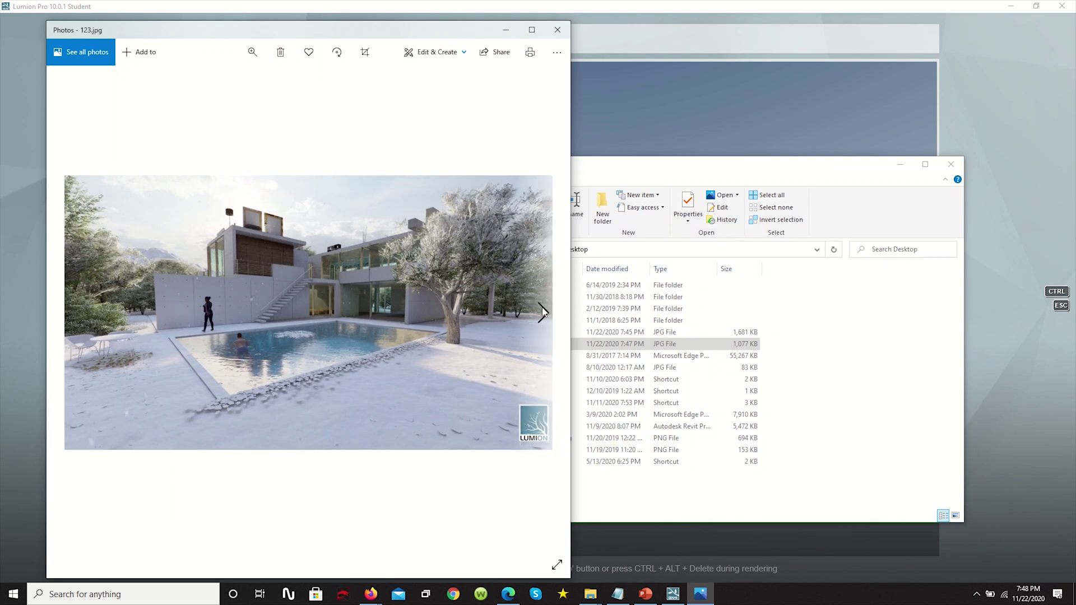
Step: Compare the finished villa renders in the Photos viewer, going from 123.jpg to the neighbouring image and back
{"action": "left_click", "coordinate": [542, 313]}
{"action": "left_click", "coordinate": [75, 304]}
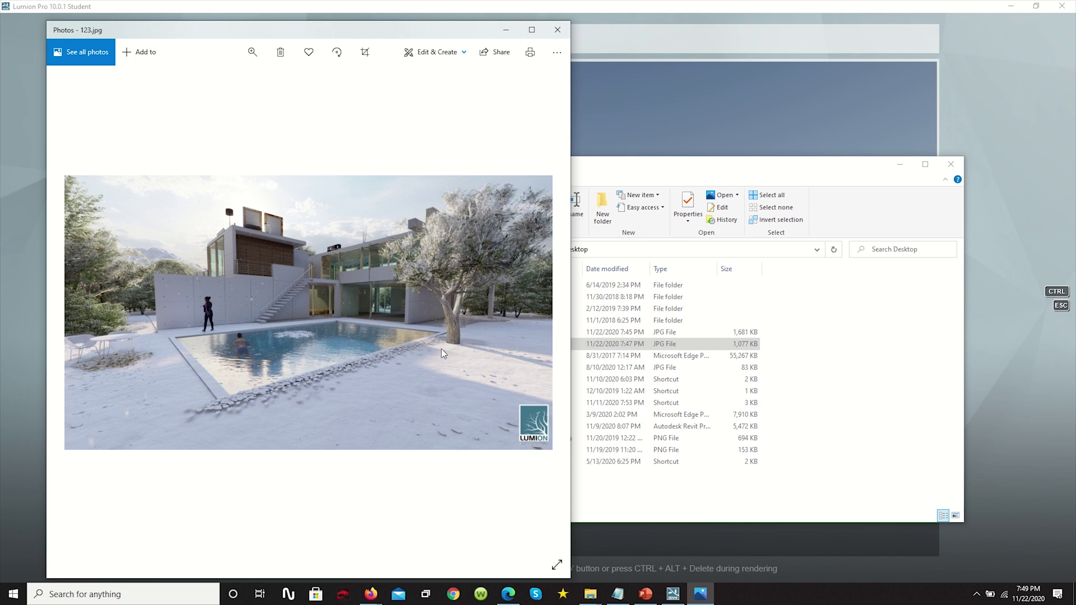
{"action": "scroll", "coordinate": [437, 381], "scroll_direction": "down", "scroll_amount": 1}
{"action": "scroll", "coordinate": [440, 387], "scroll_direction": "up", "scroll_amount": 1}
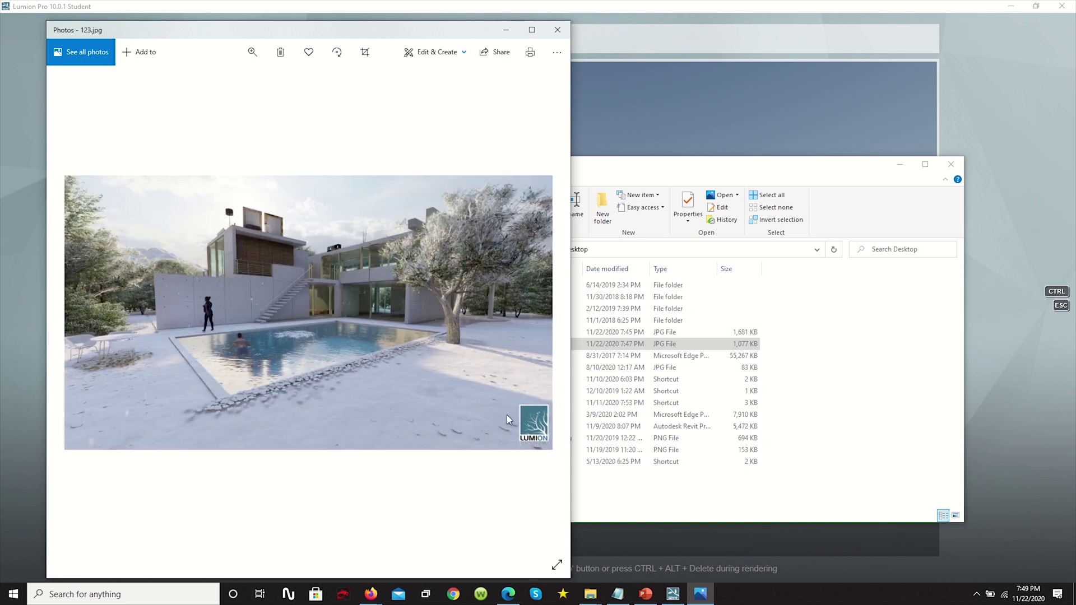